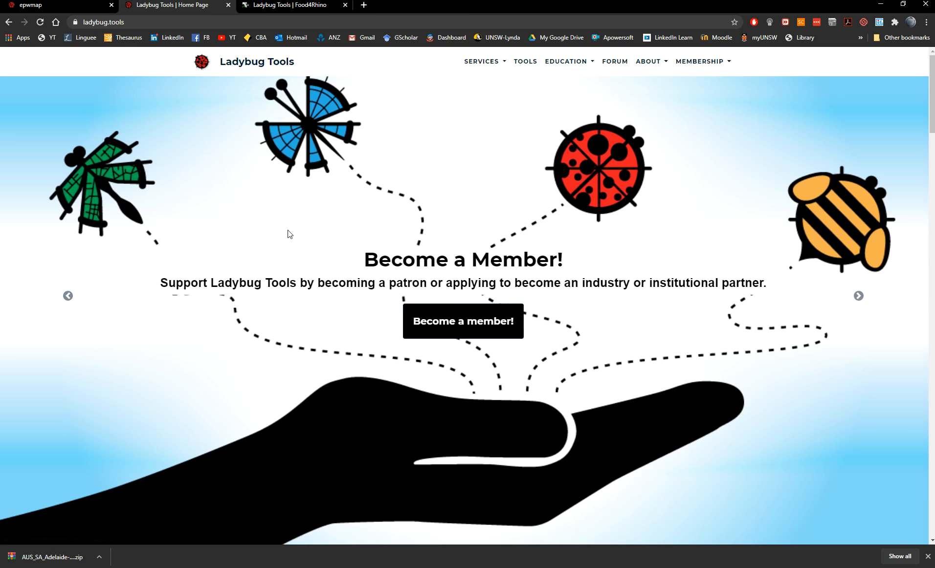
- Examine the Ladybug Tools home page, its four tools and the interoperability web of their features
scroll(295, 255, "down", 15)
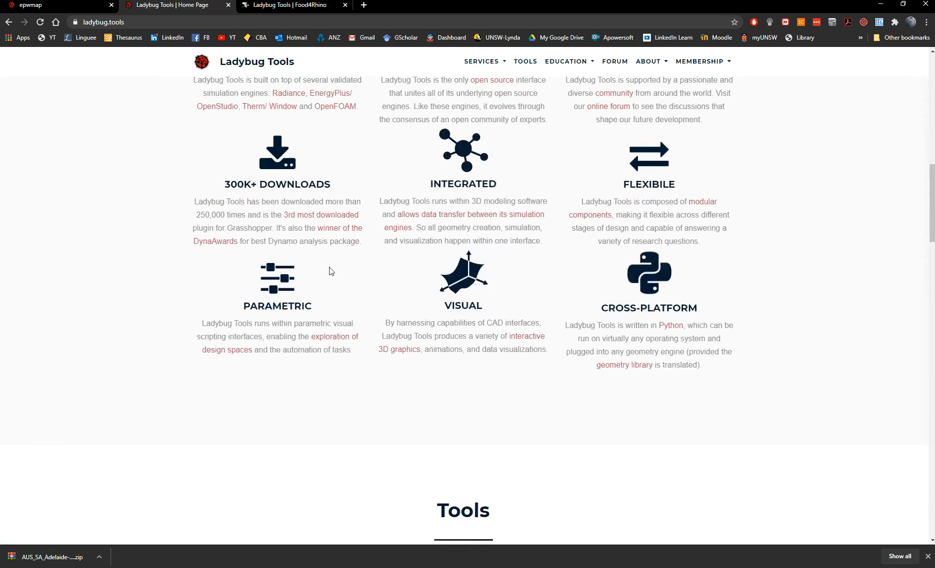
scroll(332, 272, "down", 4)
scroll(267, 150, "up", 4)
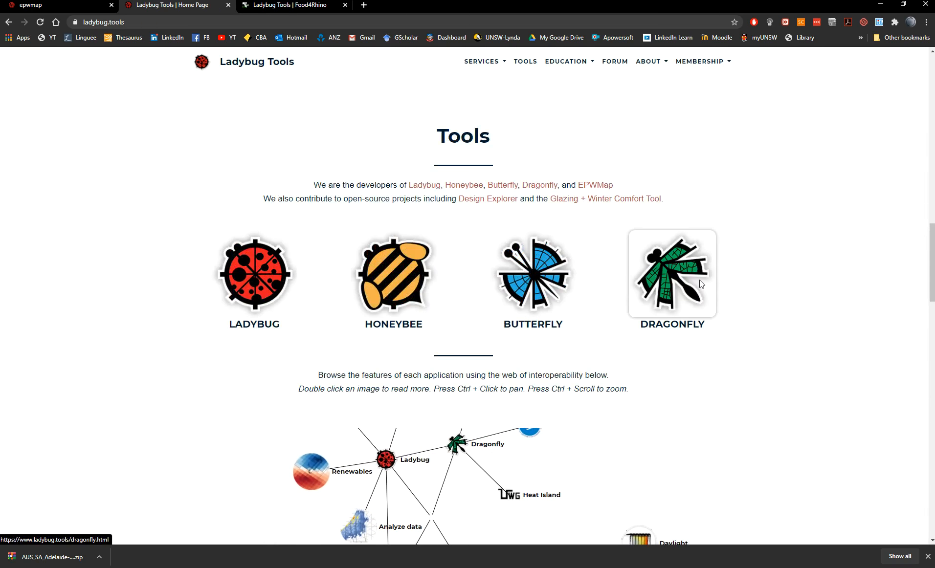
scroll(660, 289, "down", 20)
scroll(638, 304, "down", 3)
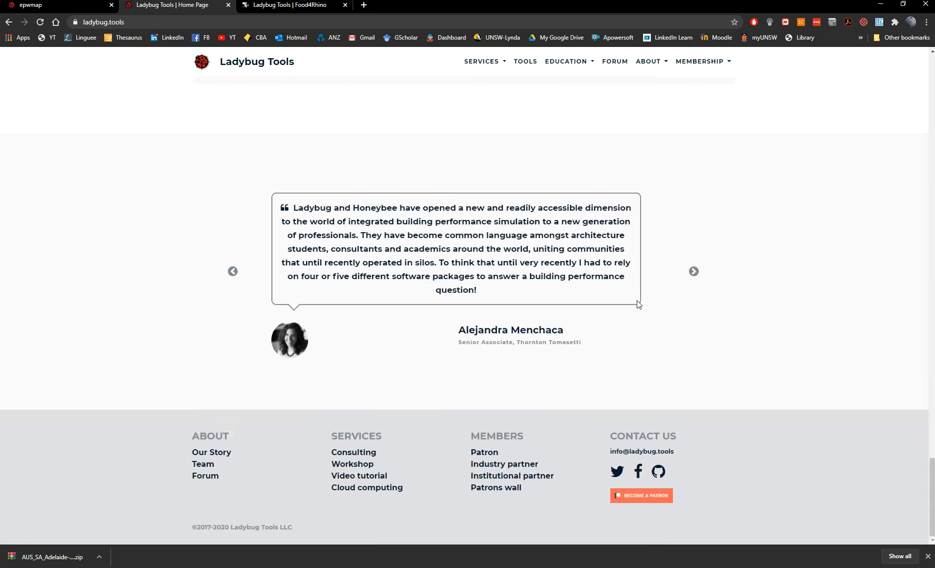
left_click(521, 69)
left_click(524, 71)
scroll(512, 403, "down", 8)
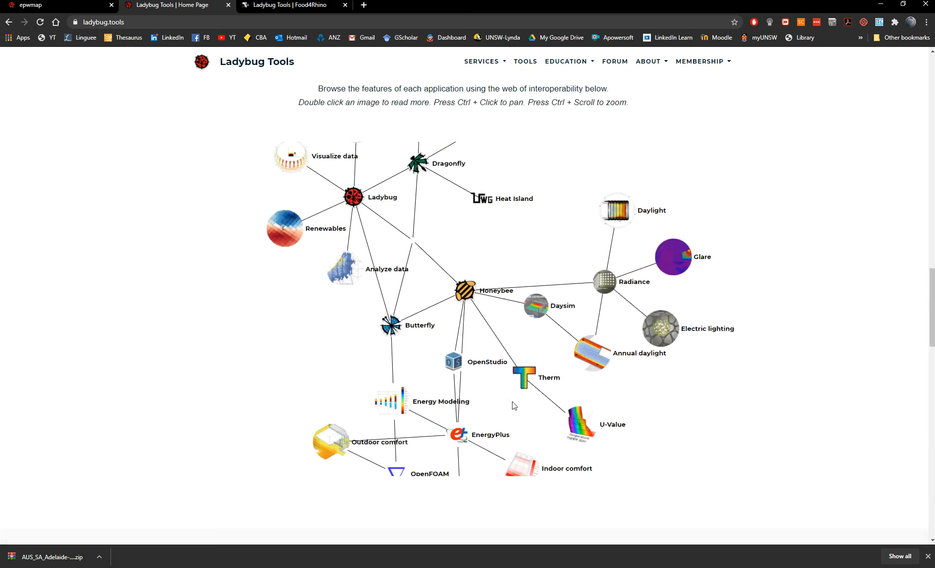
scroll(327, 155, "up", 2)
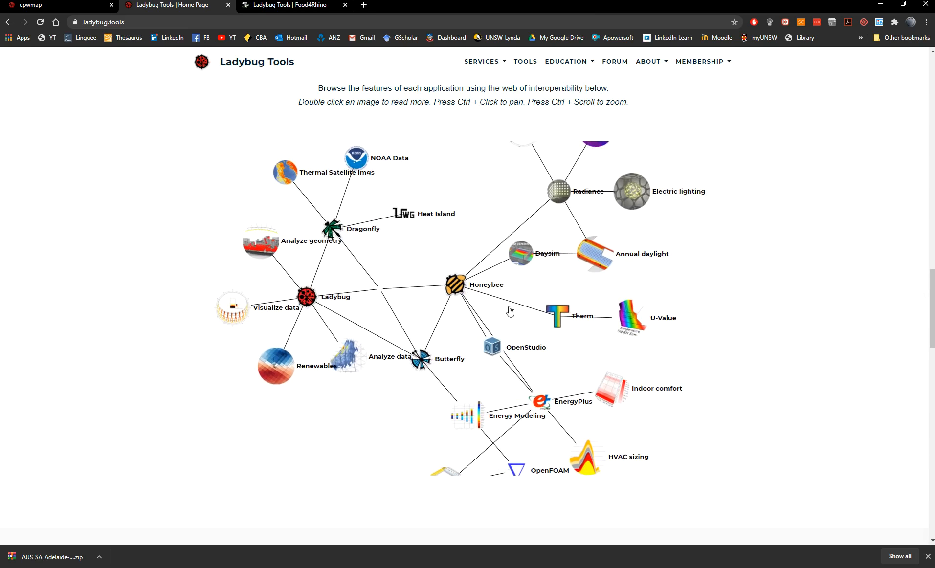
scroll(560, 379, "down", 2)
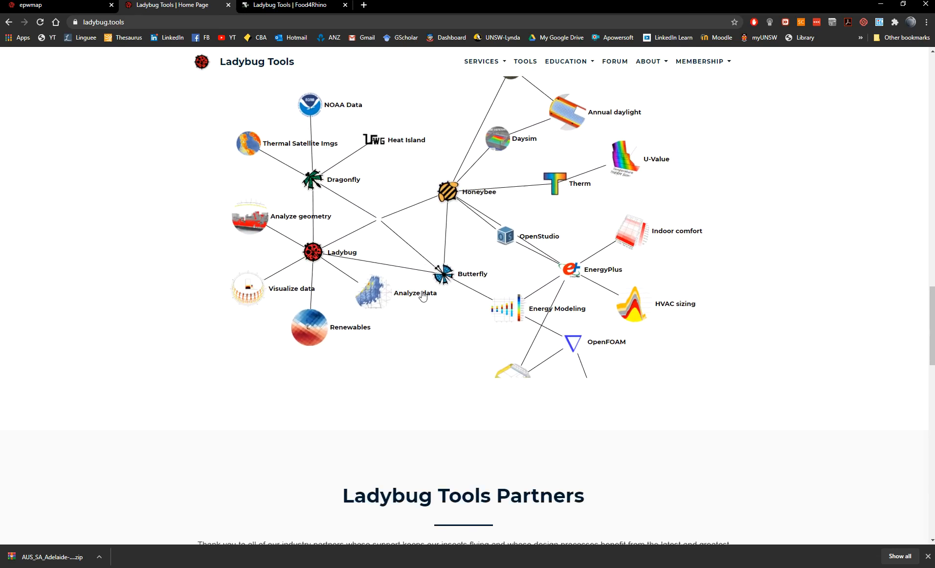
scroll(423, 295, "up", 6)
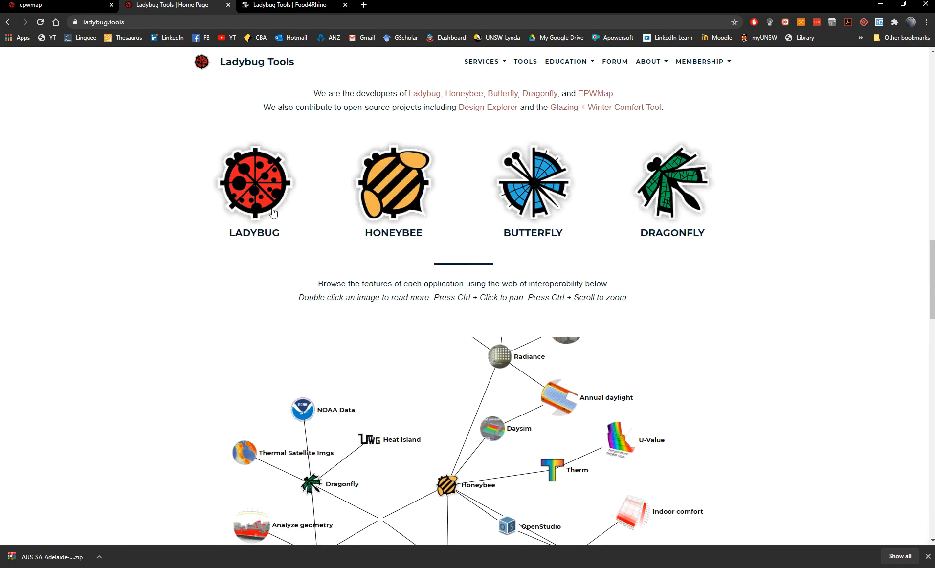
- Open the Ladybug Tools page on Food4Rhino and review its list of available downloads
left_click(282, 7)
scroll(381, 217, "down", 10)
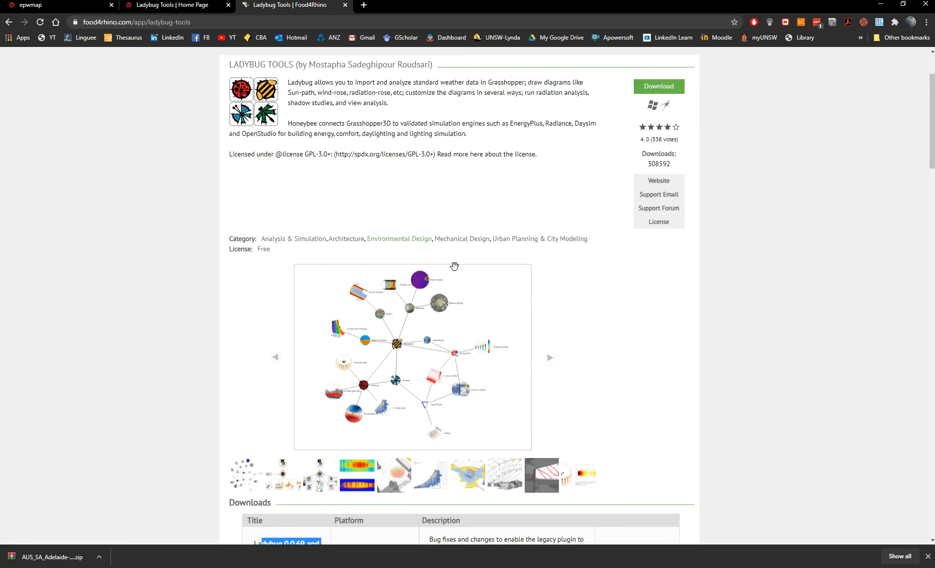
left_click(269, 158)
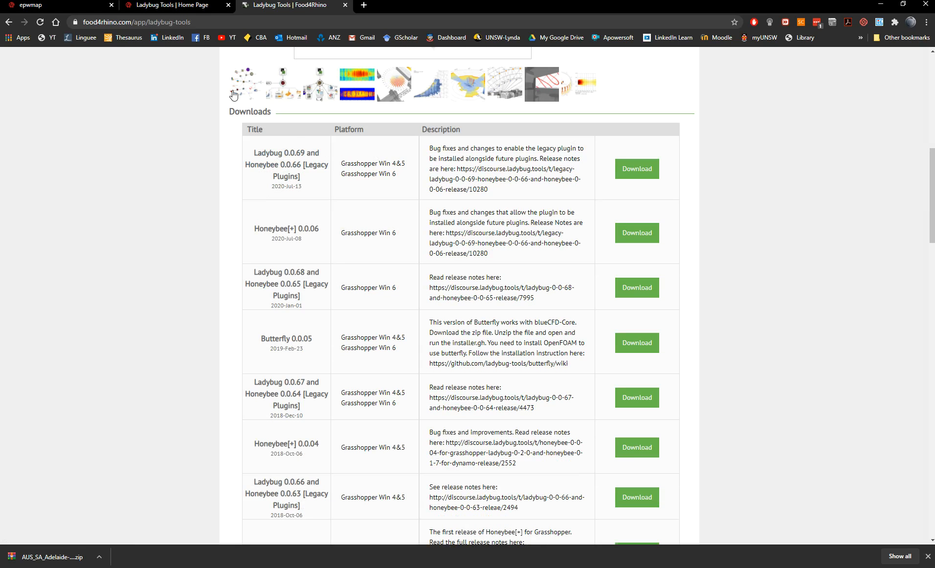
- Switch to Grasshopper and place the Ladybug_Ladybug component near the canvas's upper-left corner
left_click(880, 4)
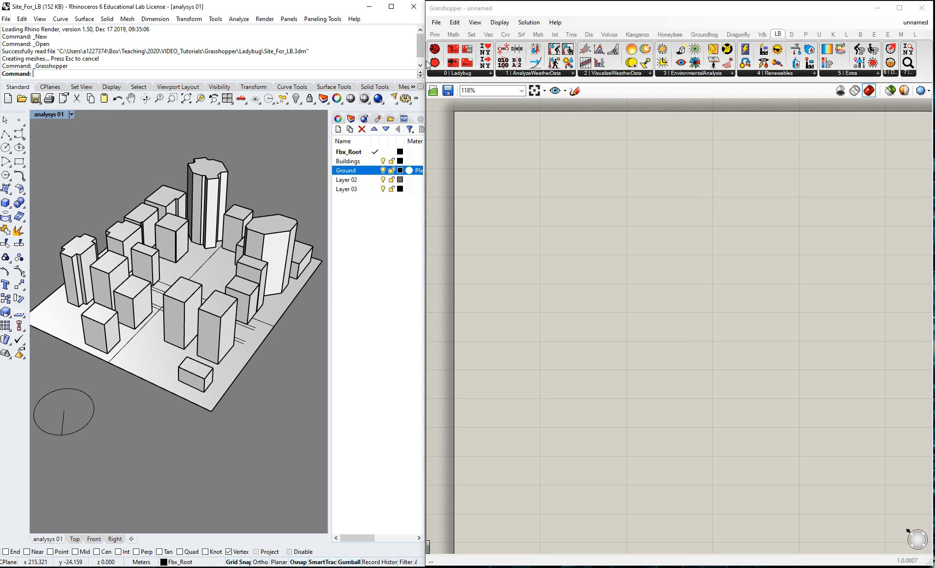
left_click_drag(435, 50, 500, 129)
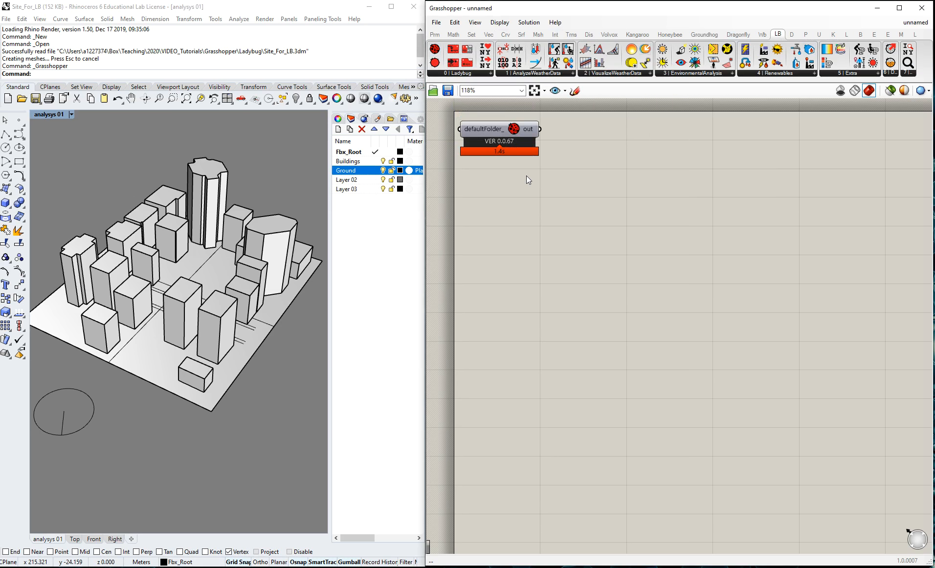
scroll(526, 175, "down", 1)
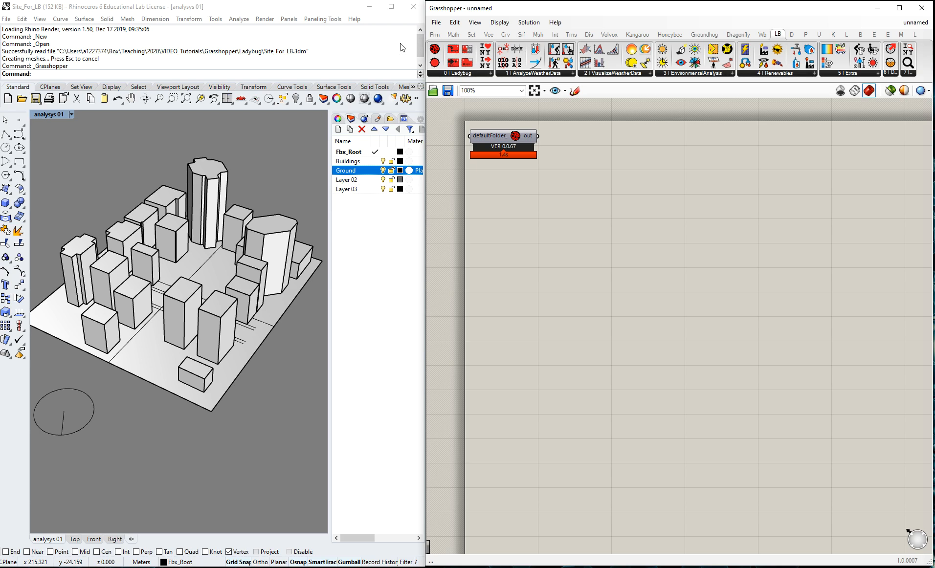
- Switch to the browser's EPW map and examine the weather stations around Adelaide, including Kent Town, at street level
left_click(476, 0)
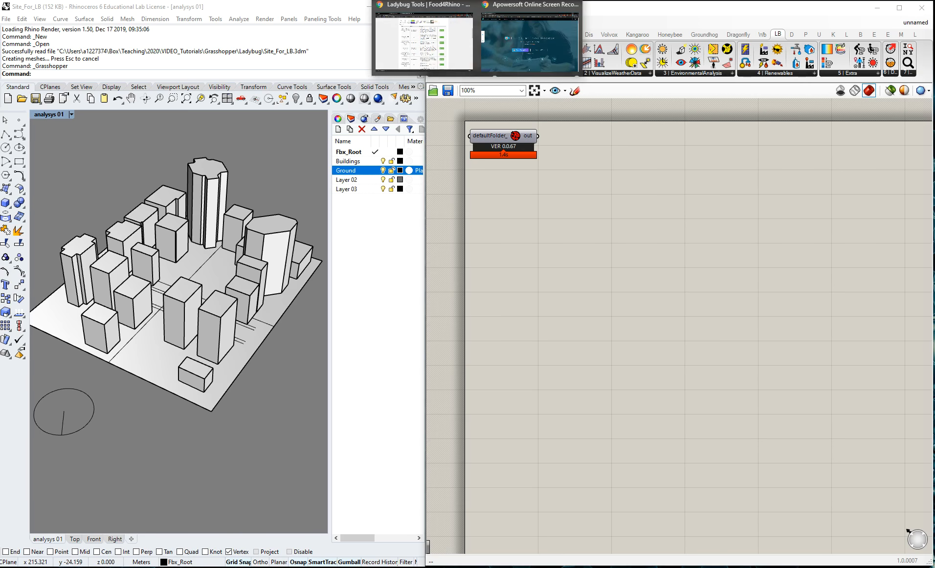
left_click(424, 42)
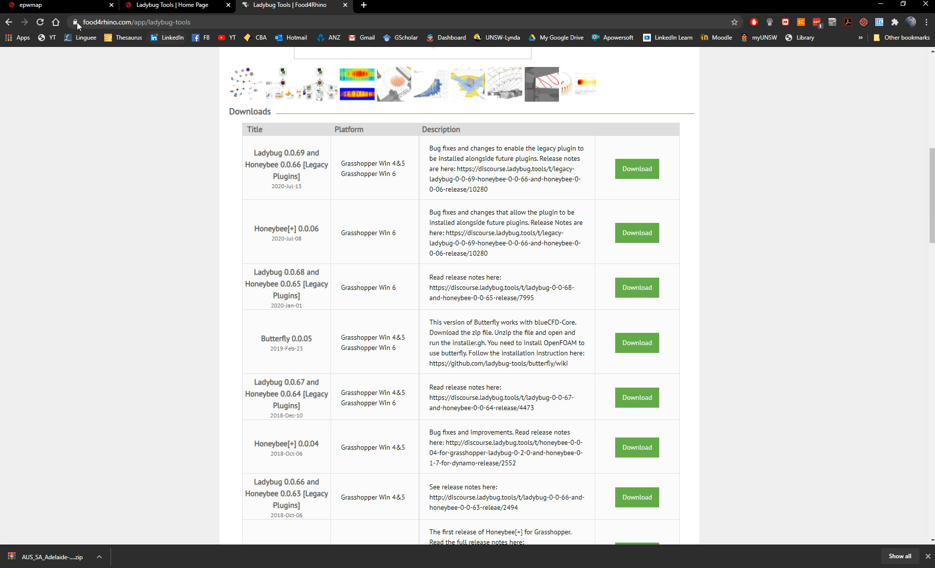
left_click(47, 9)
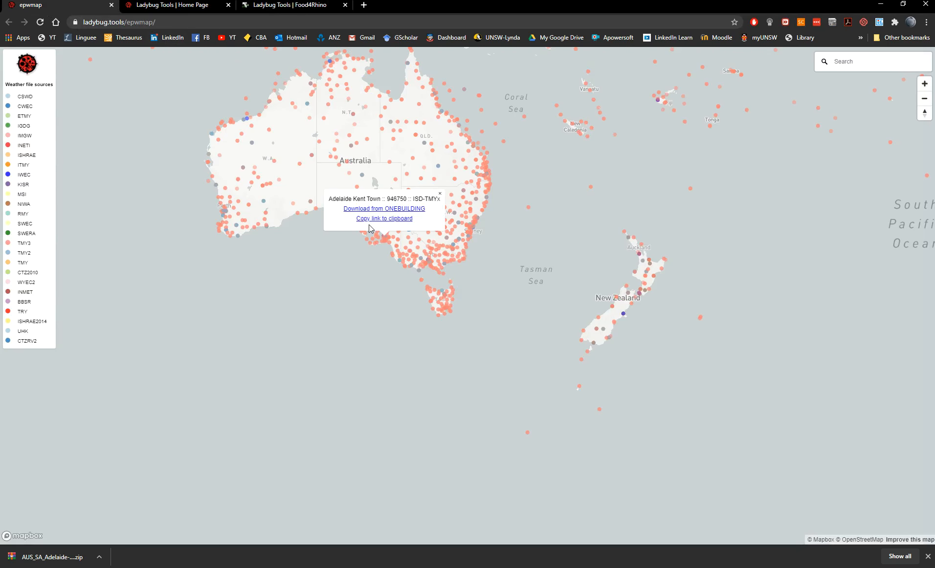
scroll(377, 254, "up", 2)
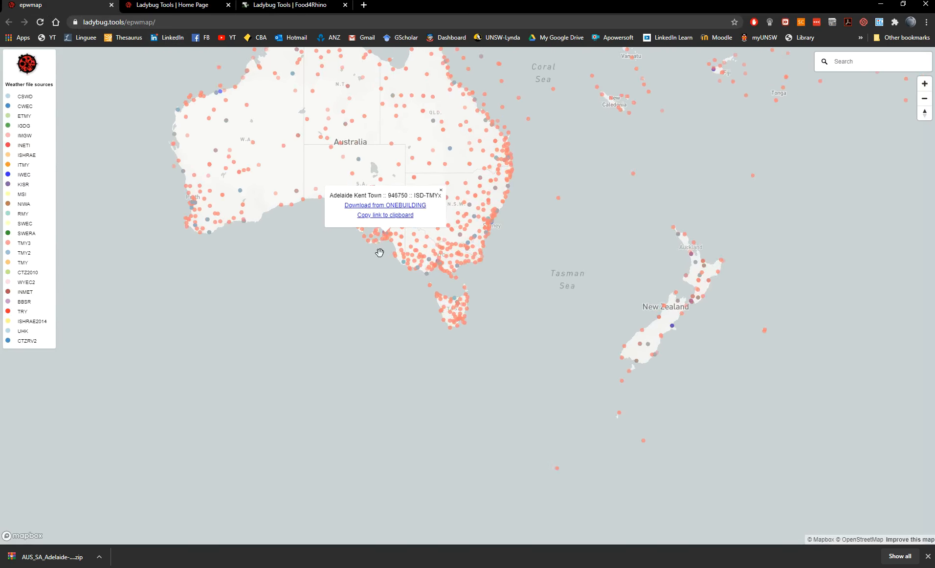
scroll(380, 247, "up", 5)
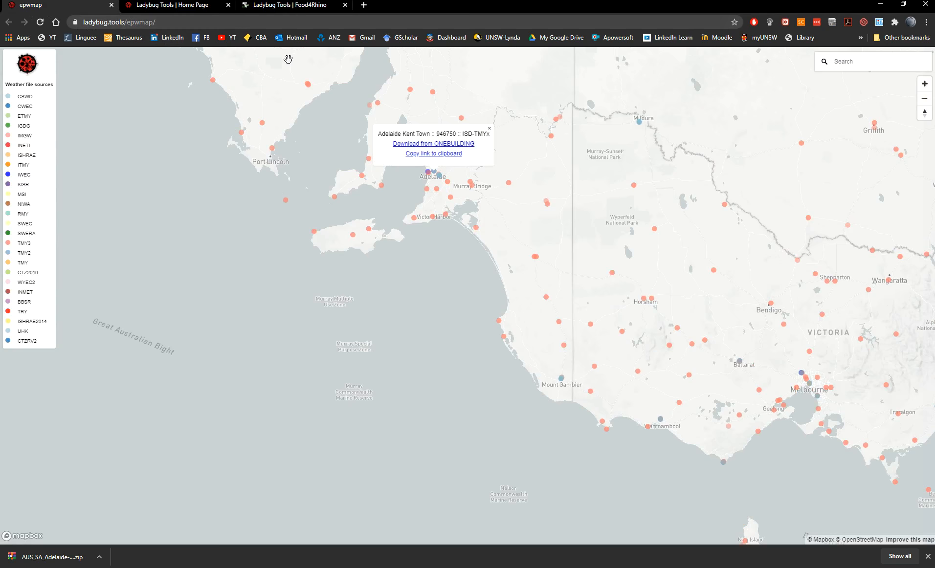
scroll(416, 188, "up", 3)
left_click_drag(413, 284, 406, 367)
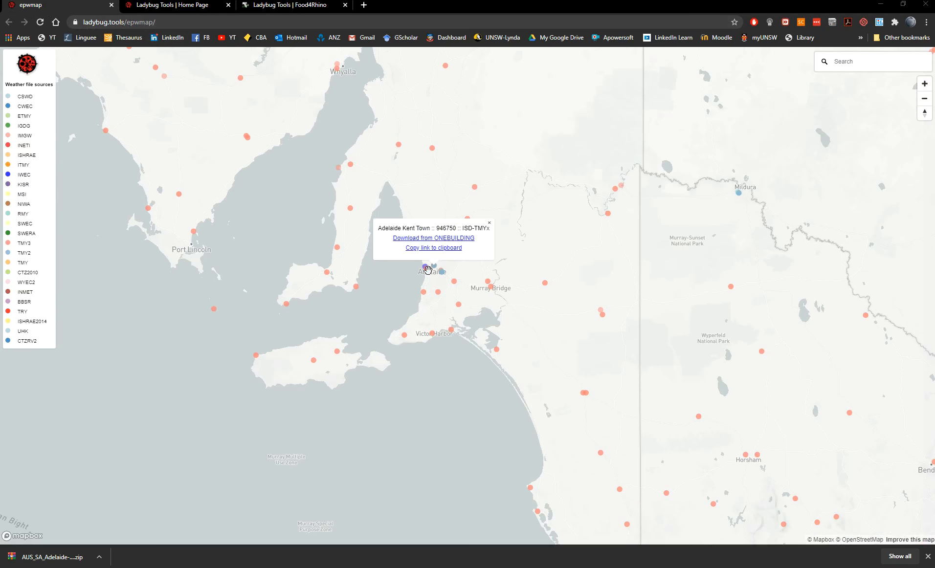
scroll(428, 270, "up", 5)
scroll(451, 302, "up", 3)
left_click_drag(486, 195, 521, 316)
left_click_drag(587, 150, 442, 334)
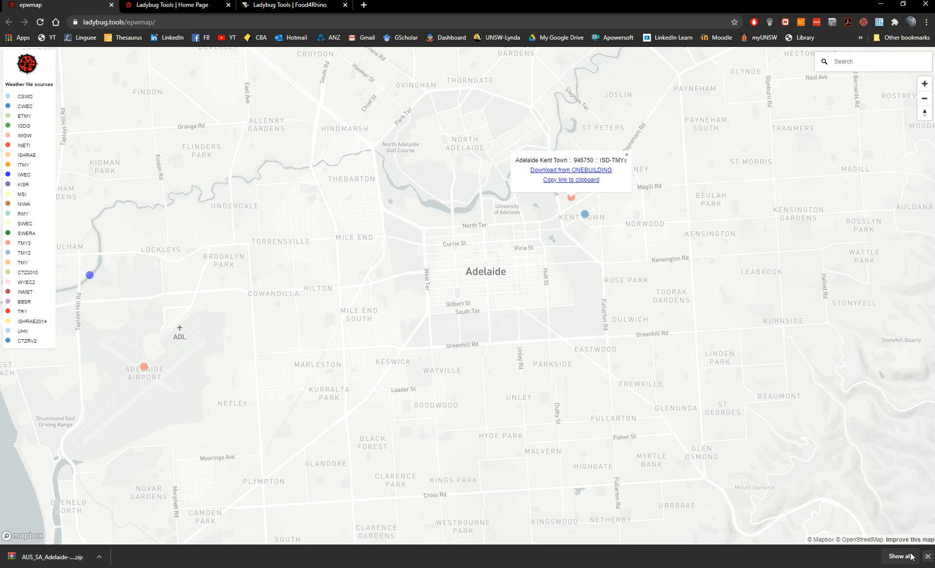
- Dismiss the browser's downloads bar, switch to the Ladybug folder in File Explorer and view the Adelaide weather archive's extraction options
left_click(928, 556)
key("alt+Tab")
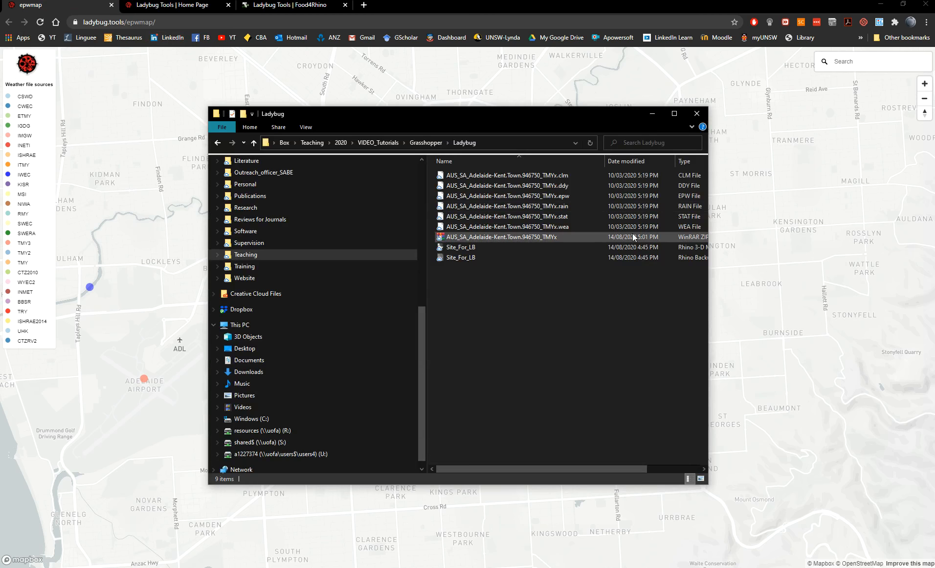
right_click(525, 237)
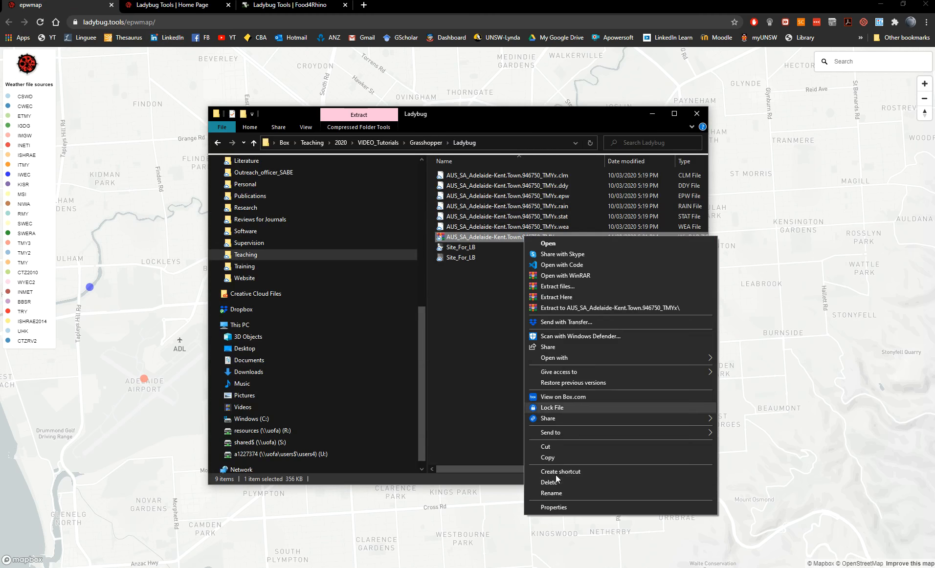
left_click(478, 318)
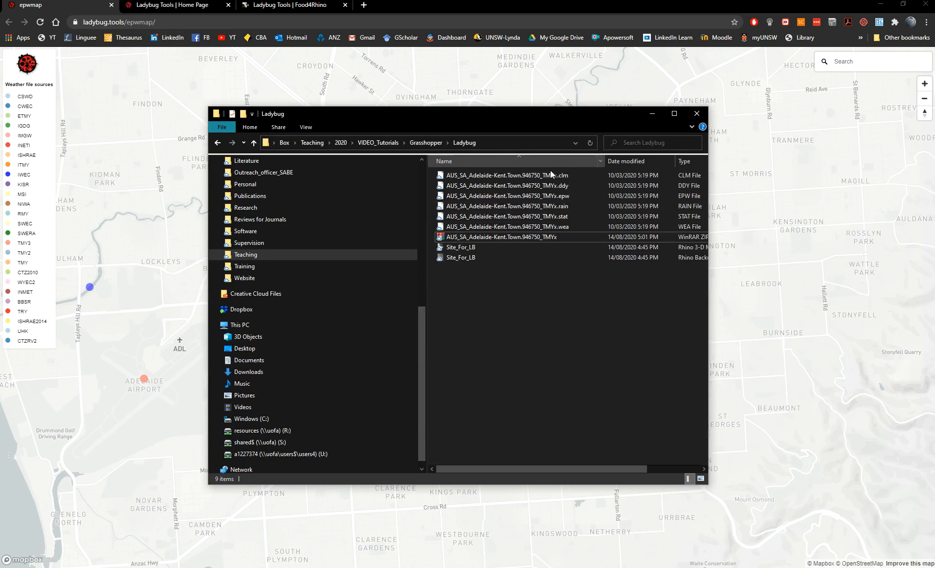
- Open AUS_SA_Adelaide-Kent.Town.946750_TMYx.epw with Notepad, making it the default application for .epw files
left_click(480, 196)
right_click(481, 195)
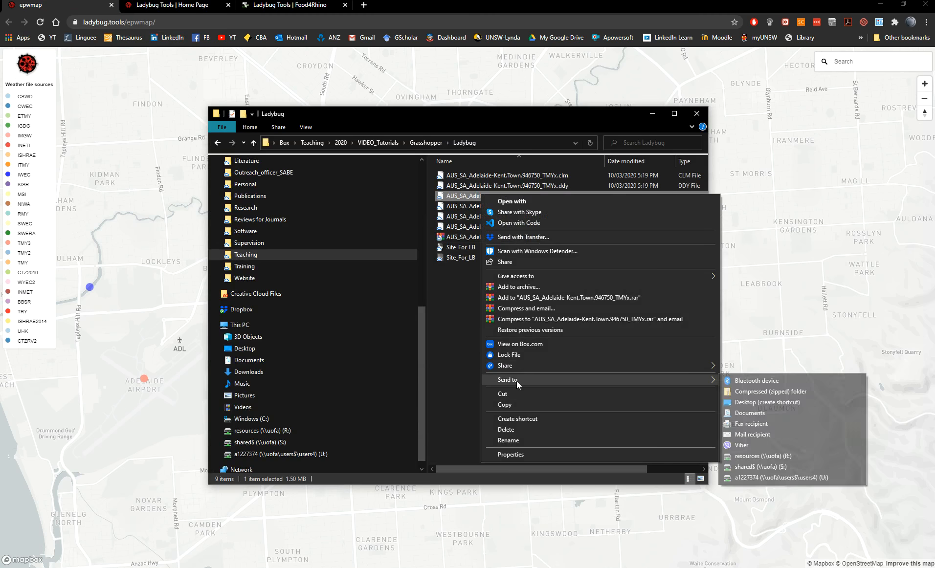
left_click(464, 198)
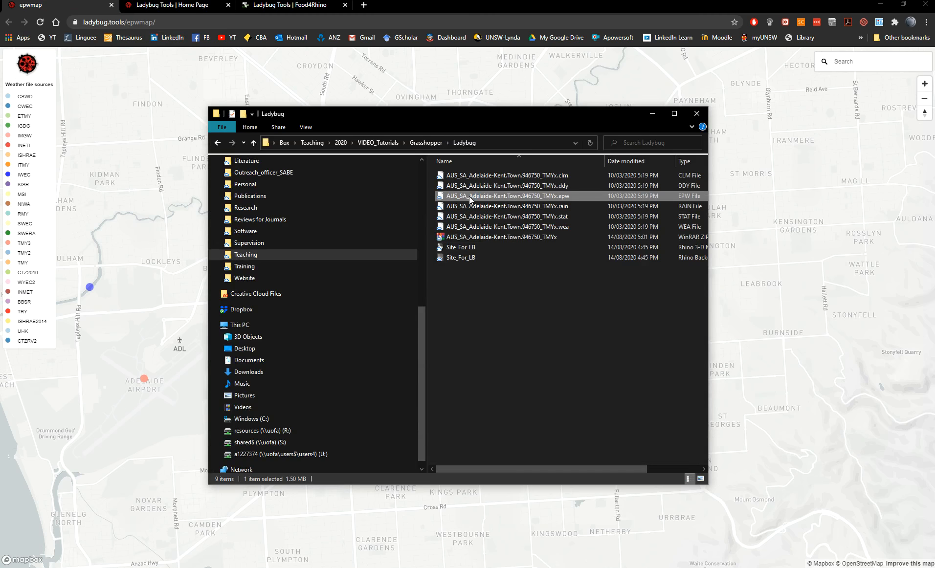
double_click(471, 198)
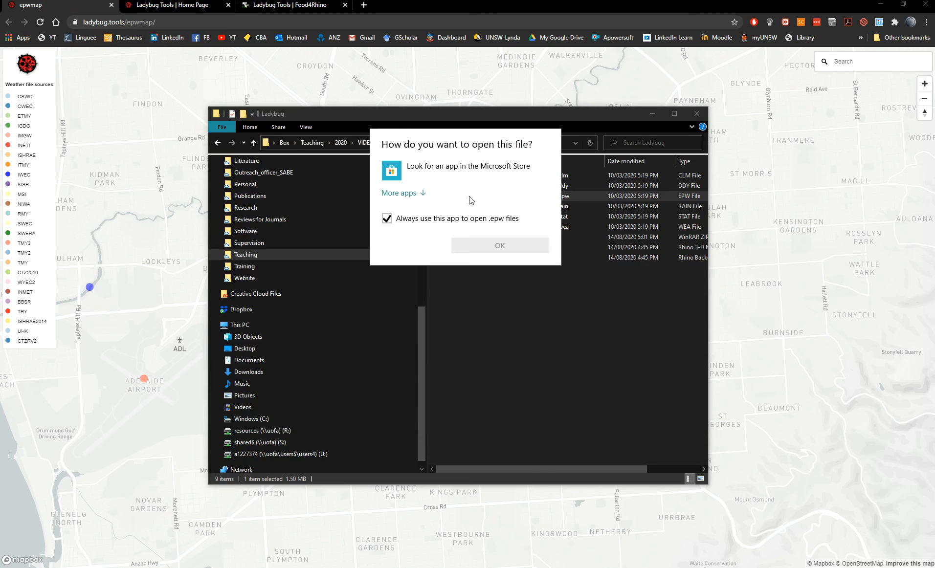
left_click(412, 196)
scroll(421, 286, "down", 3)
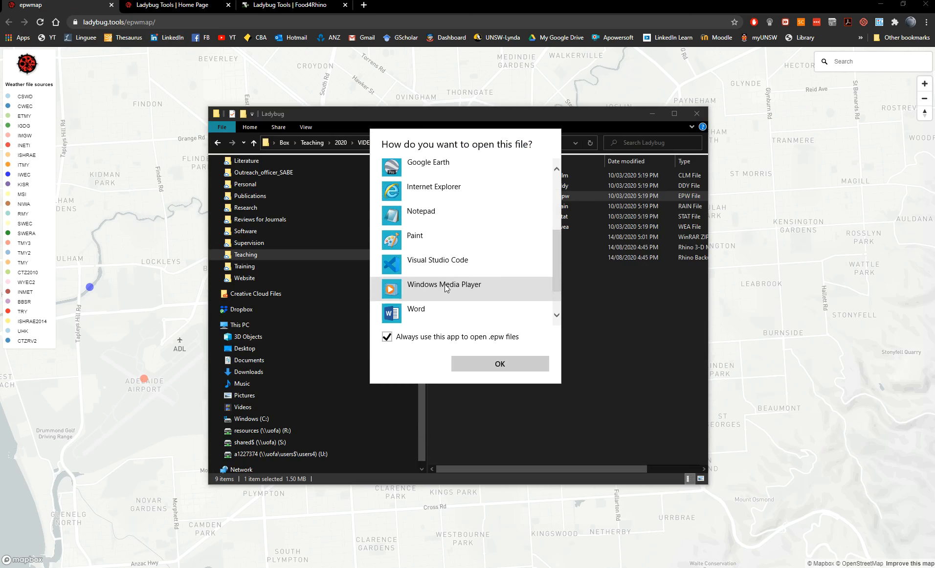
left_click(420, 211)
left_click(506, 366)
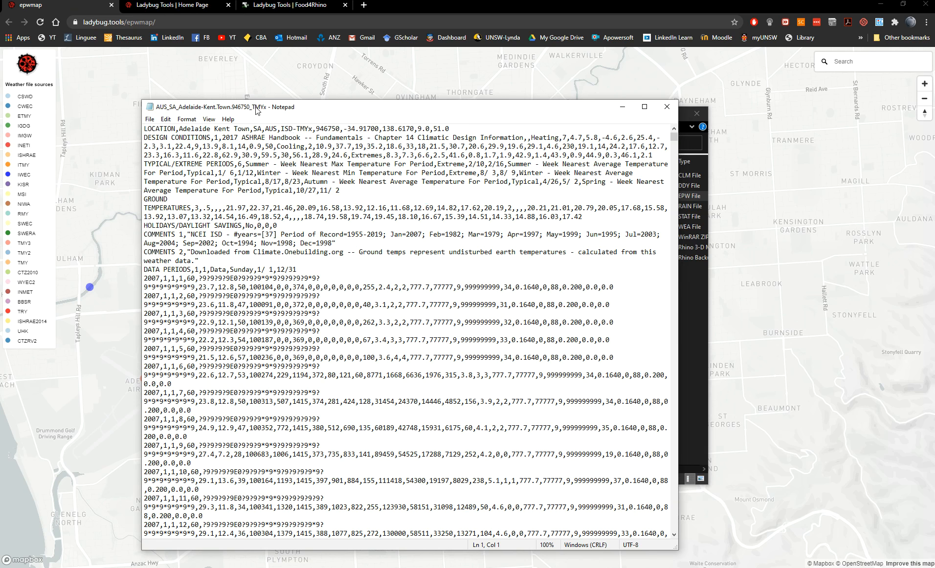
- Read through the EPW file's location header and hourly weather records, and close the file
left_click_drag(256, 110, 268, 111)
scroll(319, 305, "down", 19)
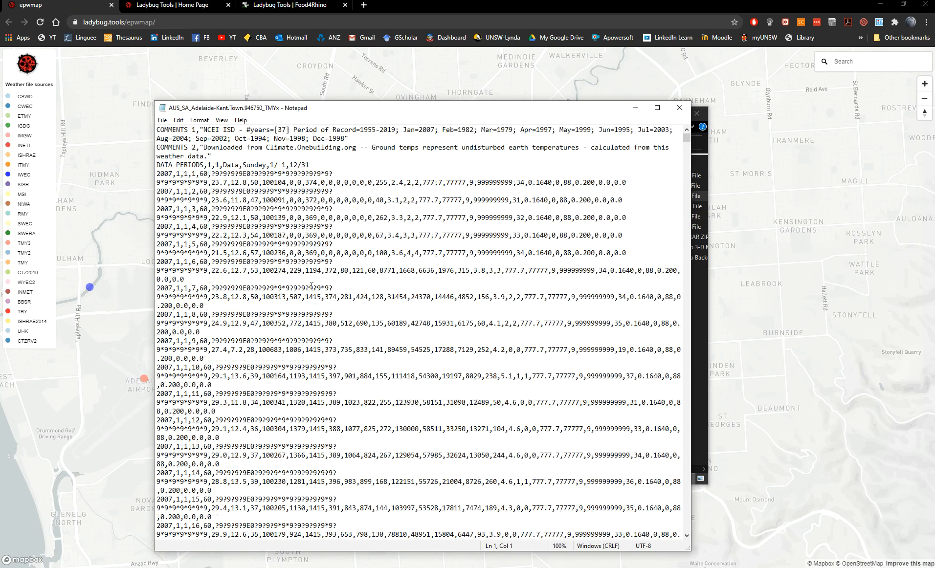
scroll(312, 286, "down", 20)
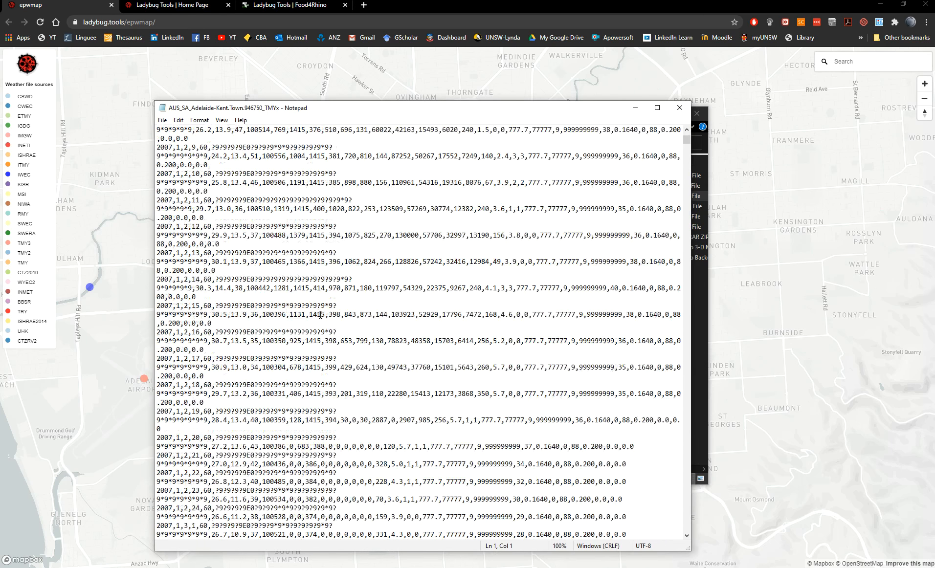
scroll(319, 314, "down", 12)
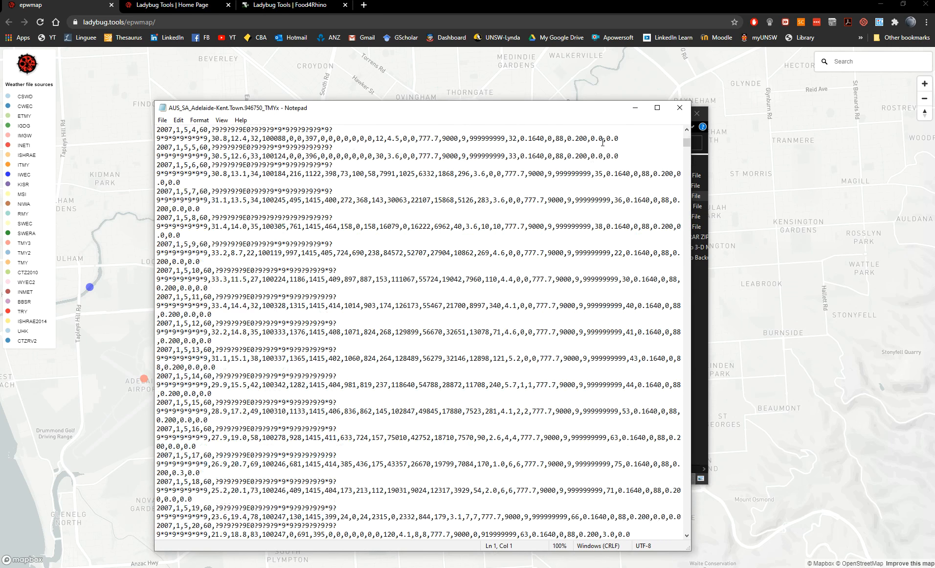
left_click_drag(687, 144, 687, 105)
scroll(361, 221, "up", 20)
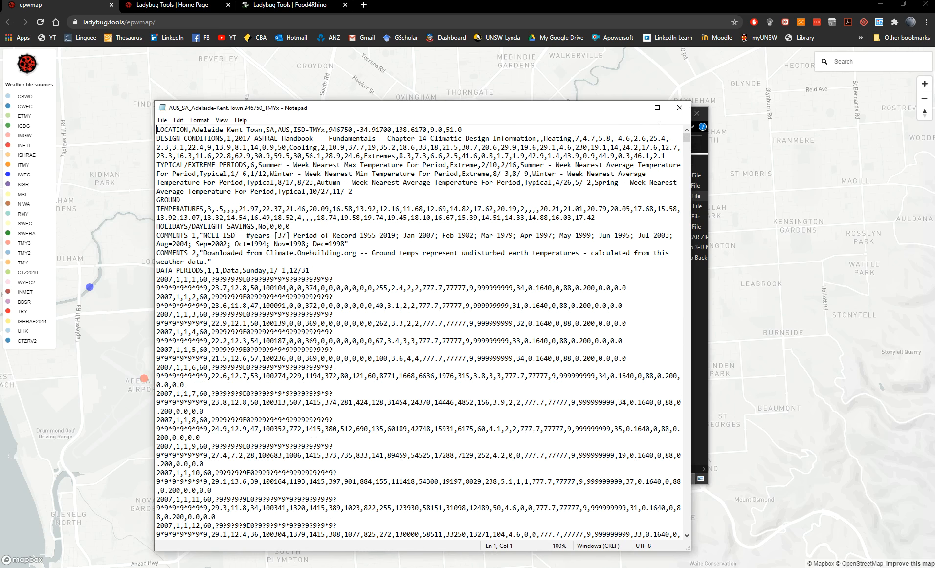
left_click(679, 108)
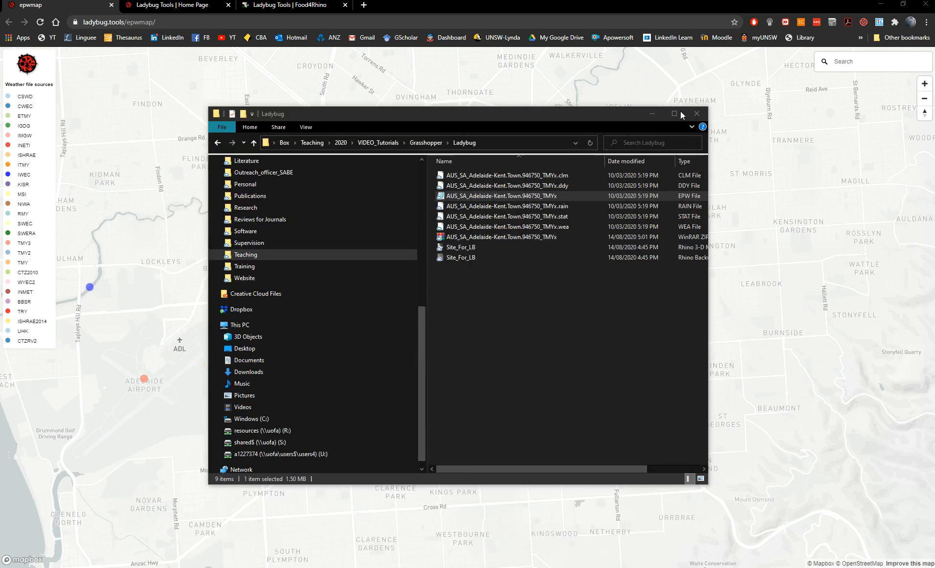
- Minimise File Explorer to return to Grasshopper, and place a Ladybug_Import epw component on the canvas
left_click(567, 360)
left_click(652, 116)
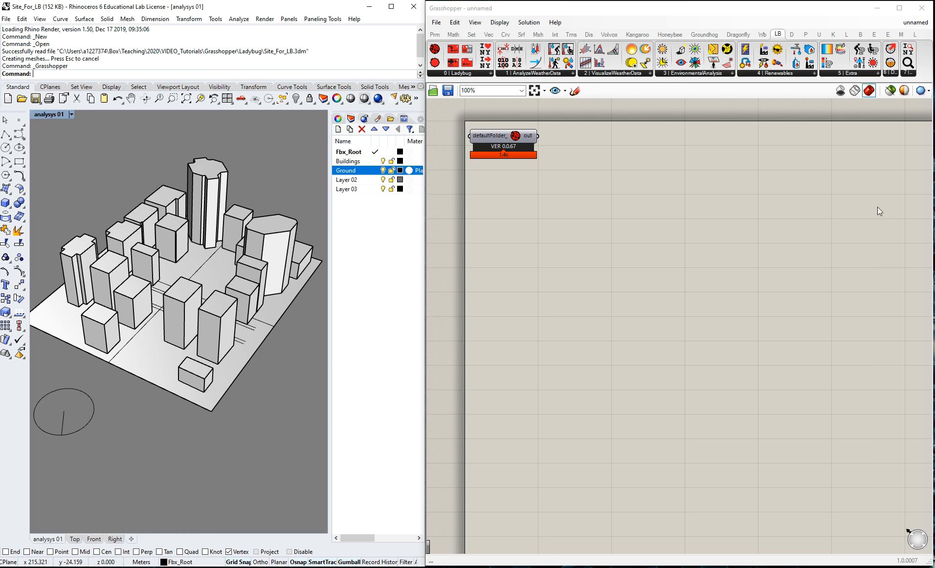
left_click(489, 72)
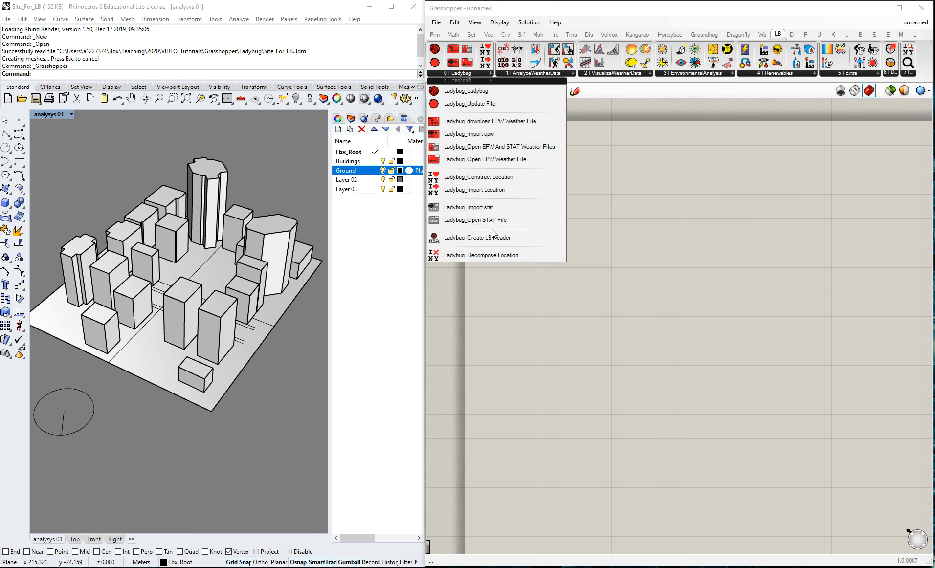
left_click_drag(466, 91, 503, 141)
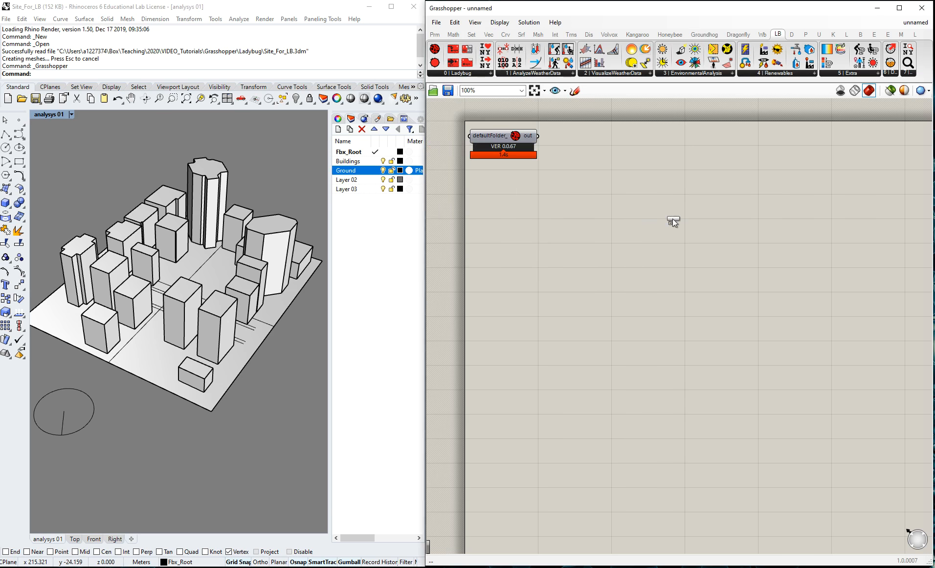
left_click_drag(658, 235, 743, 268)
left_click(576, 164)
- Place a Ladybug_download EPW Weather File component beside importEPW, view its description, and delete it
left_click(489, 73)
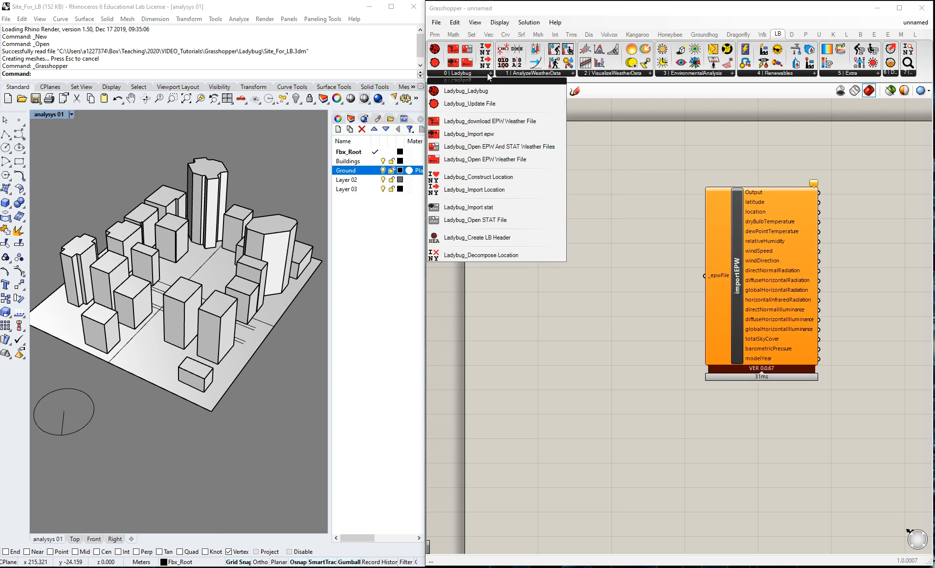
left_click(495, 122)
left_click(549, 203)
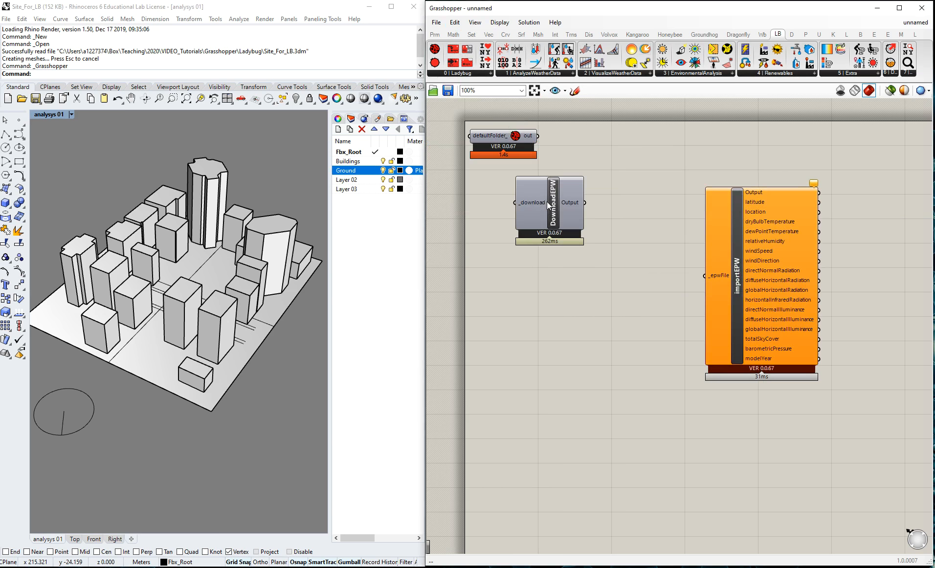
left_click_drag(546, 201, 559, 215)
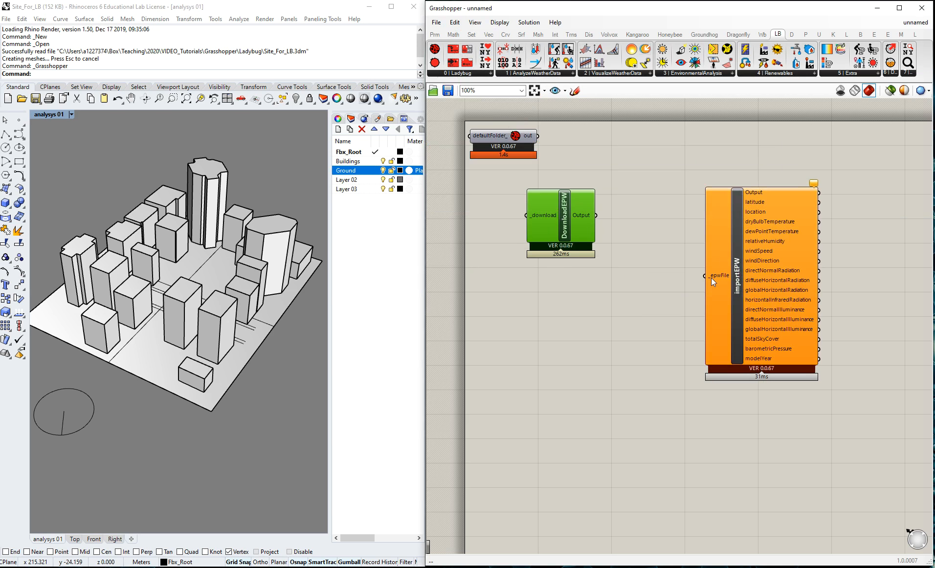
left_click(469, 207)
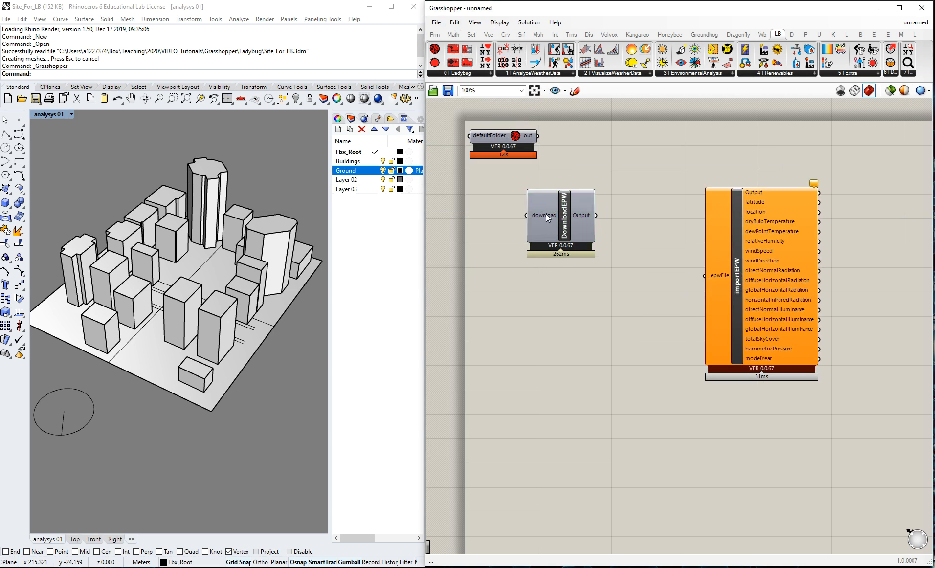
left_click(570, 213)
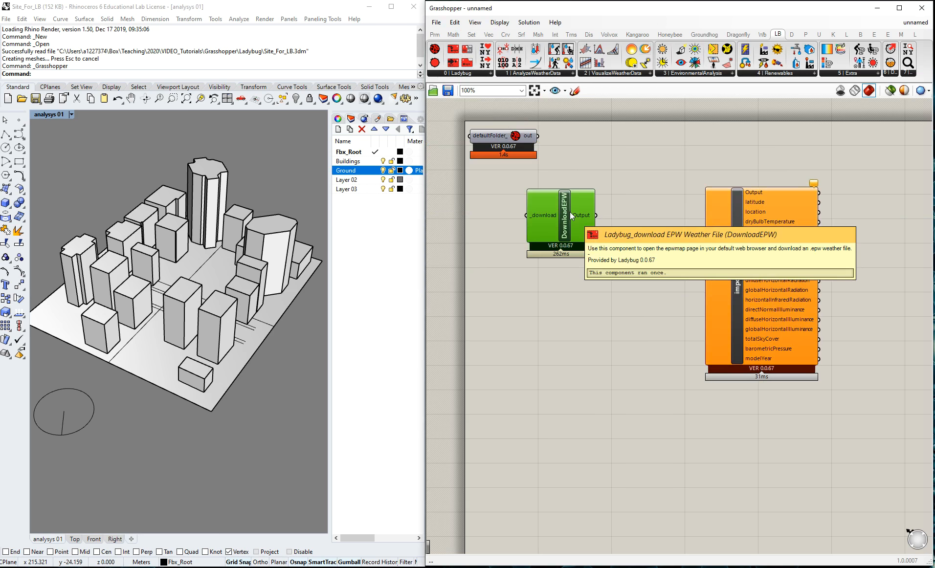
key("Delete")
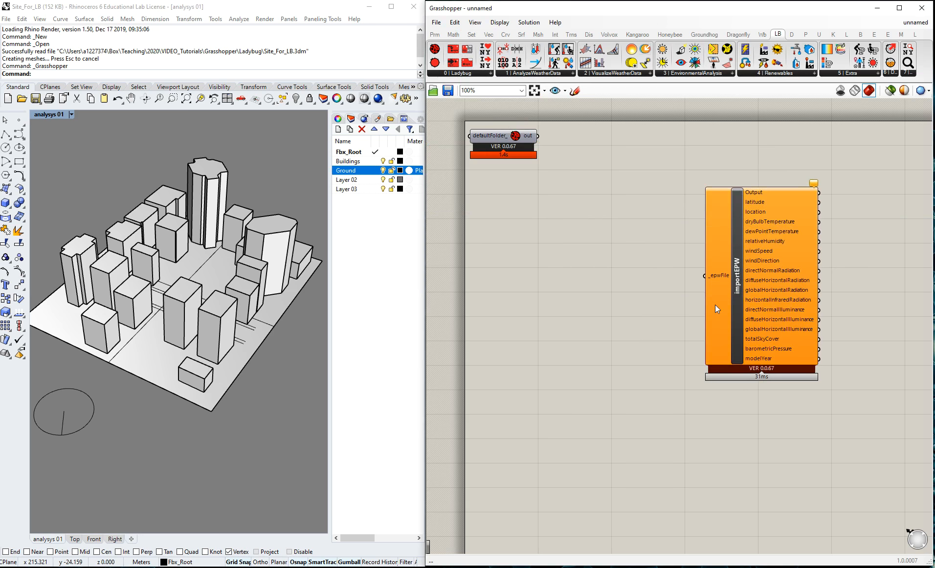
- Add a File Path parameter to the canvas, connect it to importEPW's _epwFile input and align it with that input
double_click(603, 280)
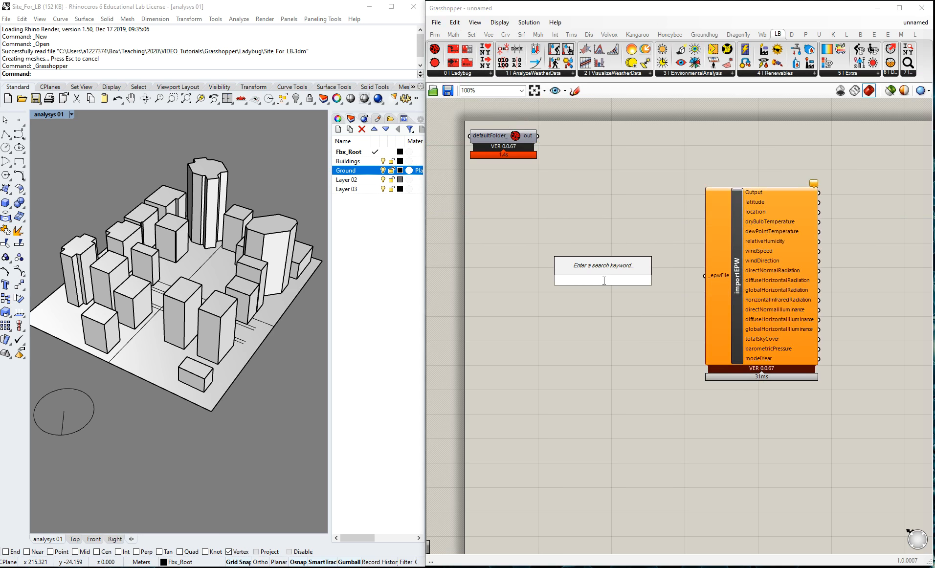
type("file")
left_click(586, 258)
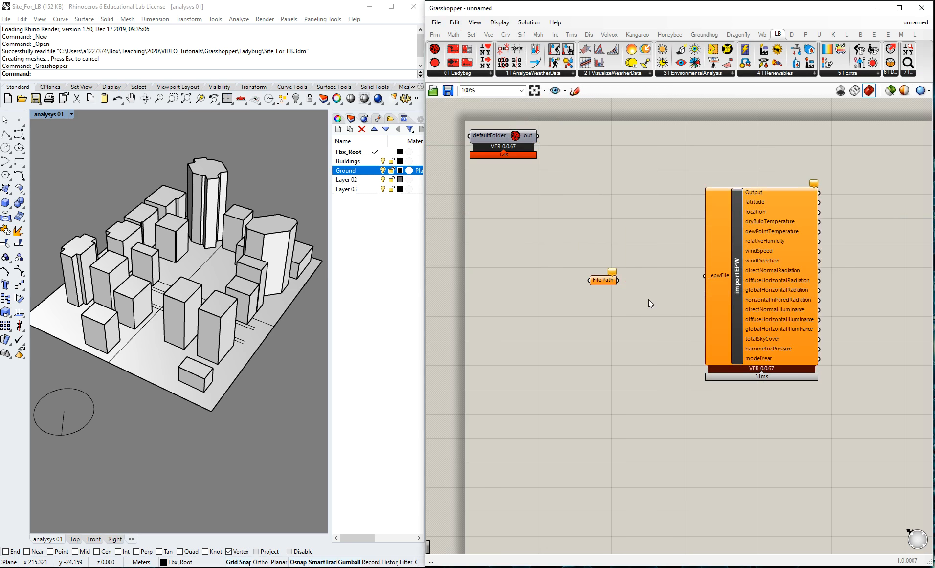
mouse_move(617, 279)
left_mouse_down()
mouse_move(704, 276)
mouse_move(618, 278)
left_mouse_up()
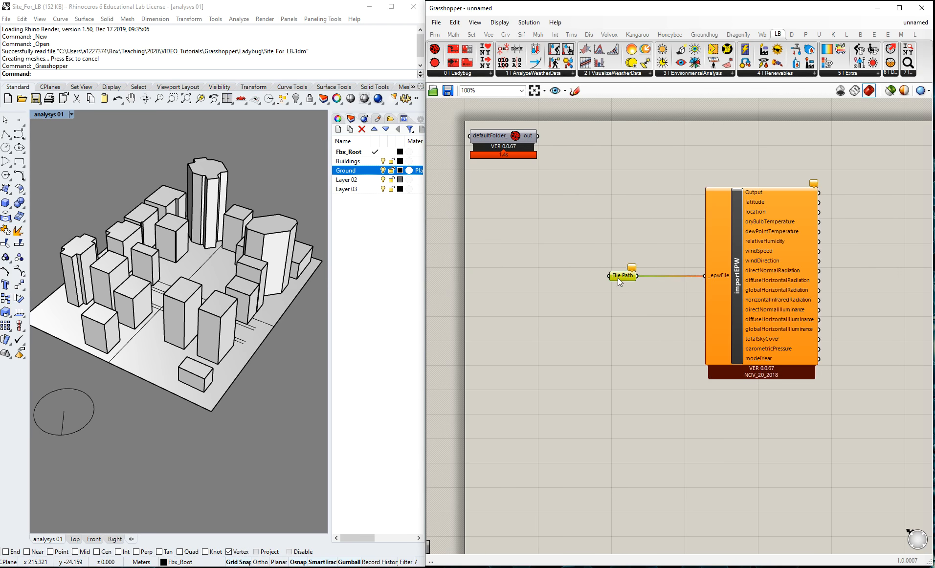
- Open the File Path parameter's selection of one existing file, and rearrange the dialog and its columns to show full names and file types
right_click(620, 277)
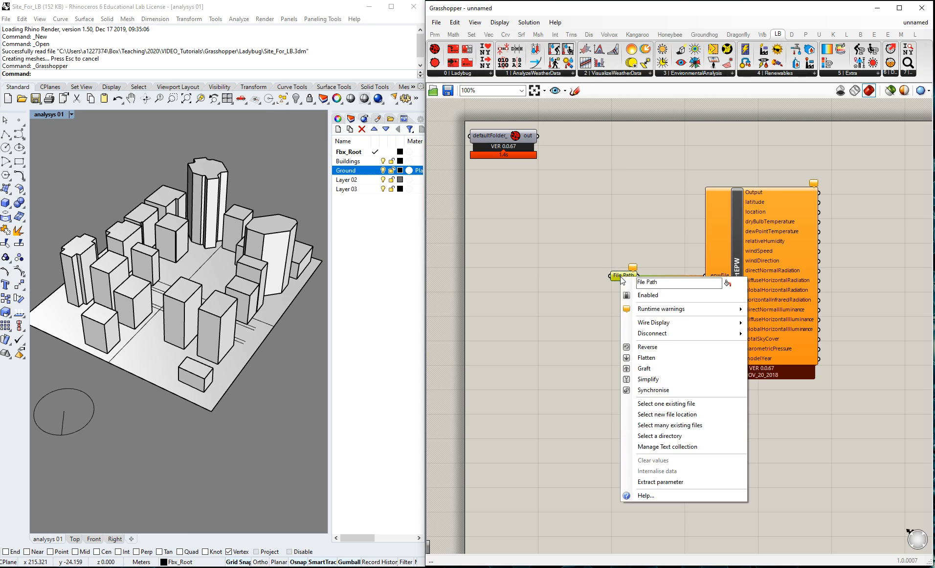
left_click(611, 228)
right_click(626, 274)
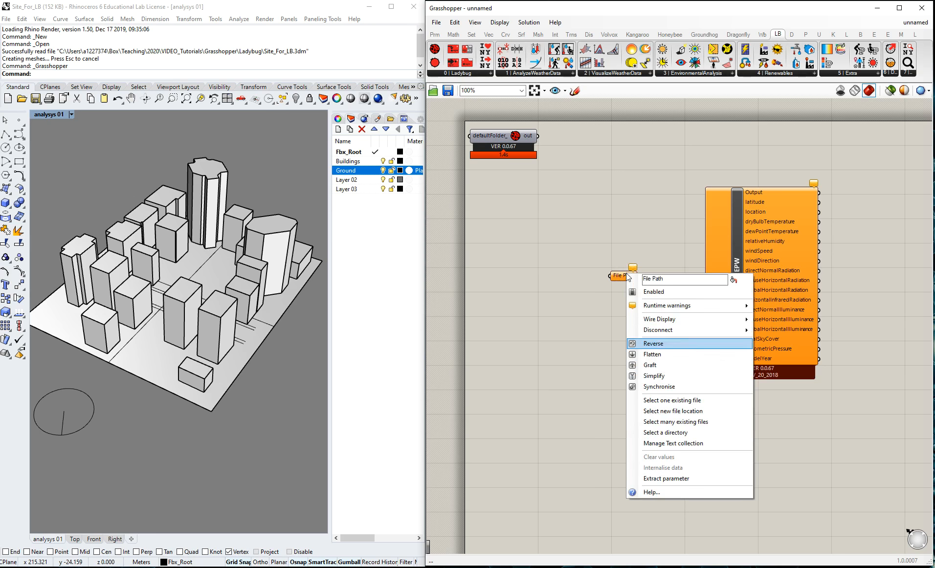
left_click(658, 400)
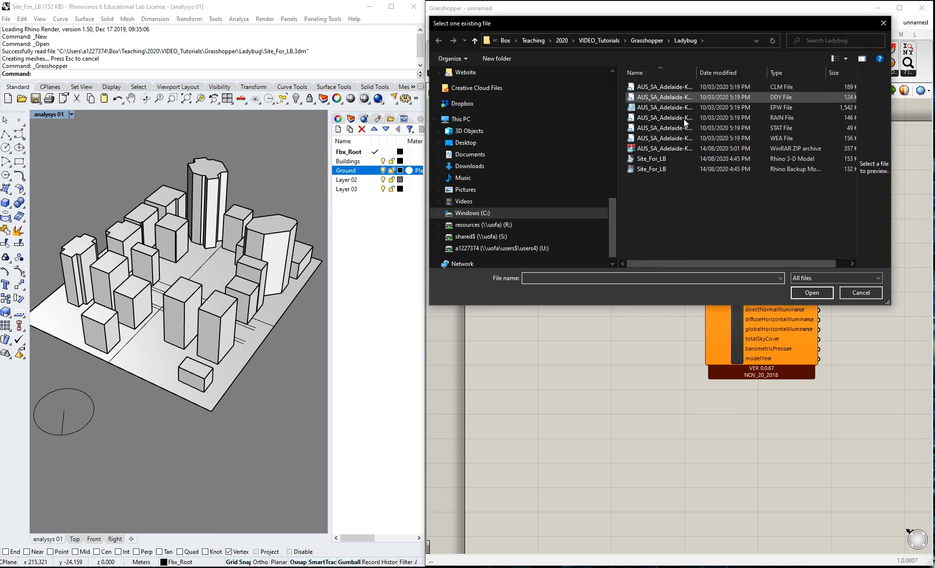
left_click_drag(700, 70, 833, 72)
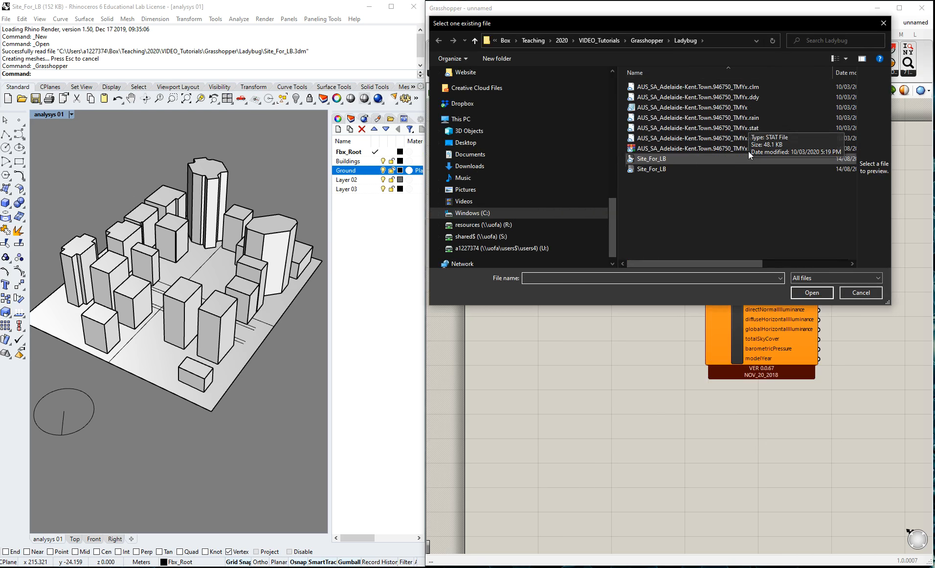
left_click_drag(730, 264, 750, 263)
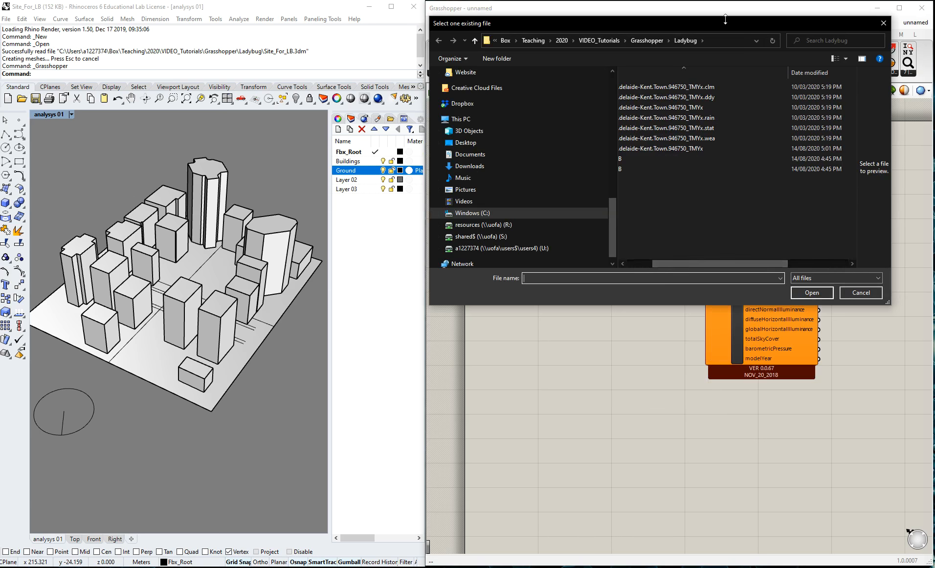
left_click_drag(725, 22, 534, 60)
left_click_drag(698, 336, 789, 384)
left_click_drag(576, 343, 610, 343)
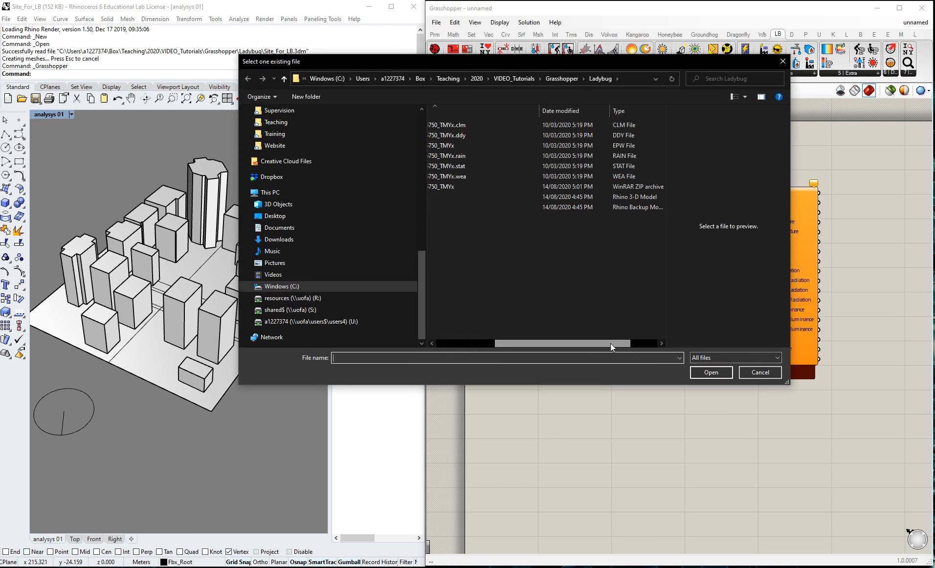
left_click_drag(540, 110, 546, 133)
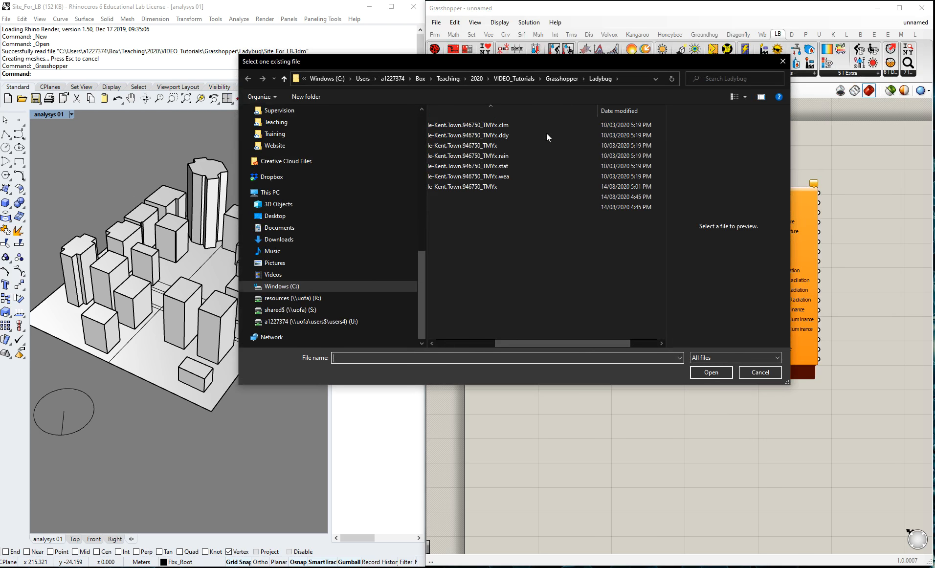
left_click_drag(615, 343, 571, 341)
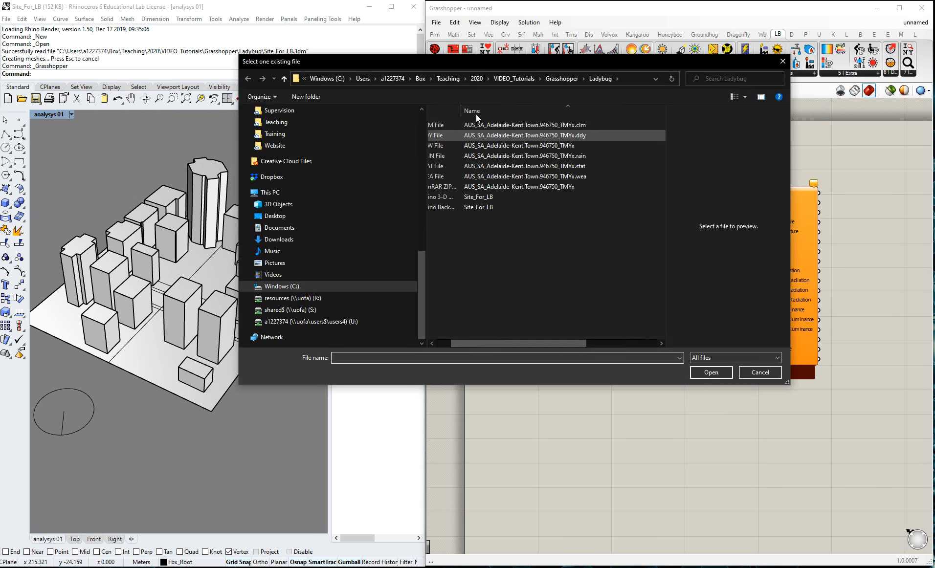
left_click_drag(481, 109, 447, 112)
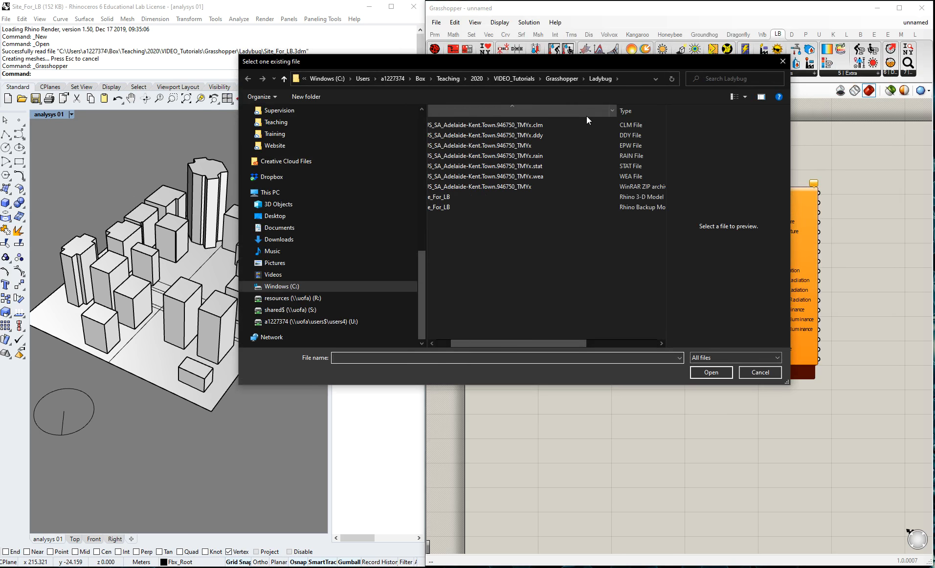
- Load the EPW file AUS_SA_Adelaide-Kent.Town.946750_TMYx into the File Path parameter, hiding the dialog's preview pane
left_click(629, 146)
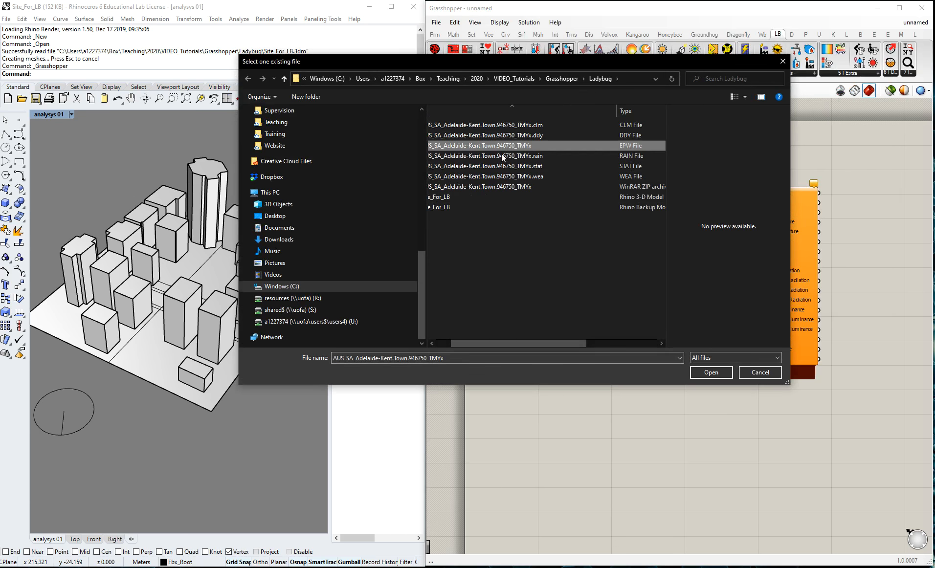
left_click_drag(547, 343, 506, 342)
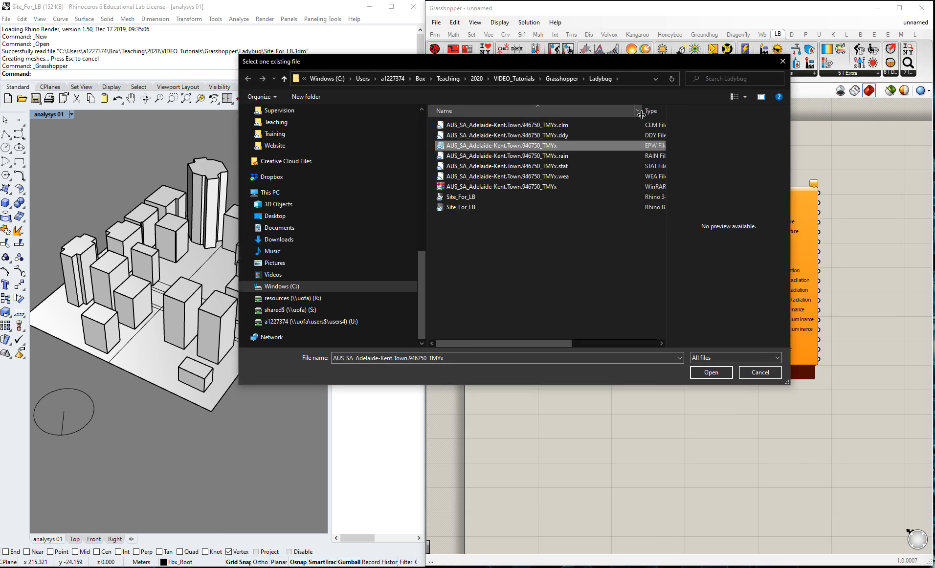
left_click(761, 97)
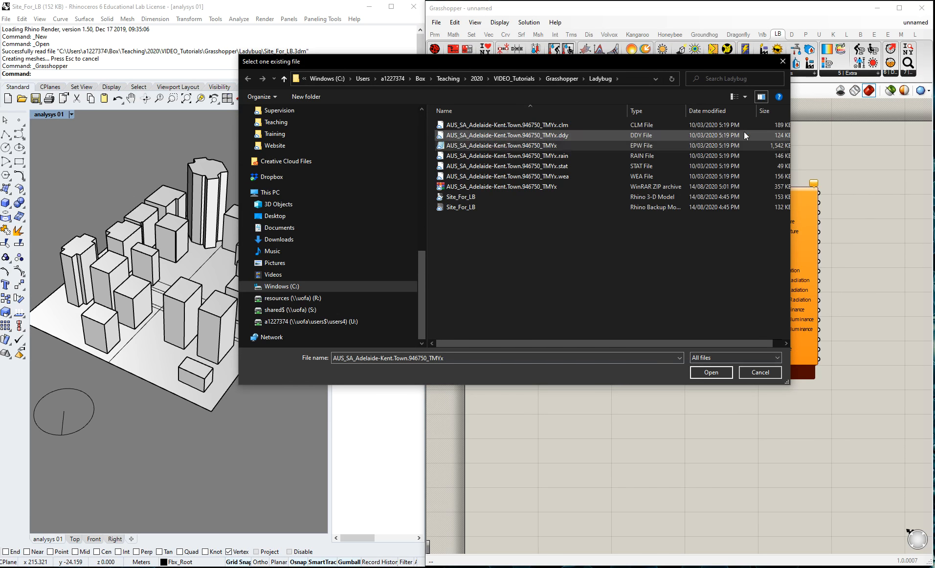
left_click(706, 376)
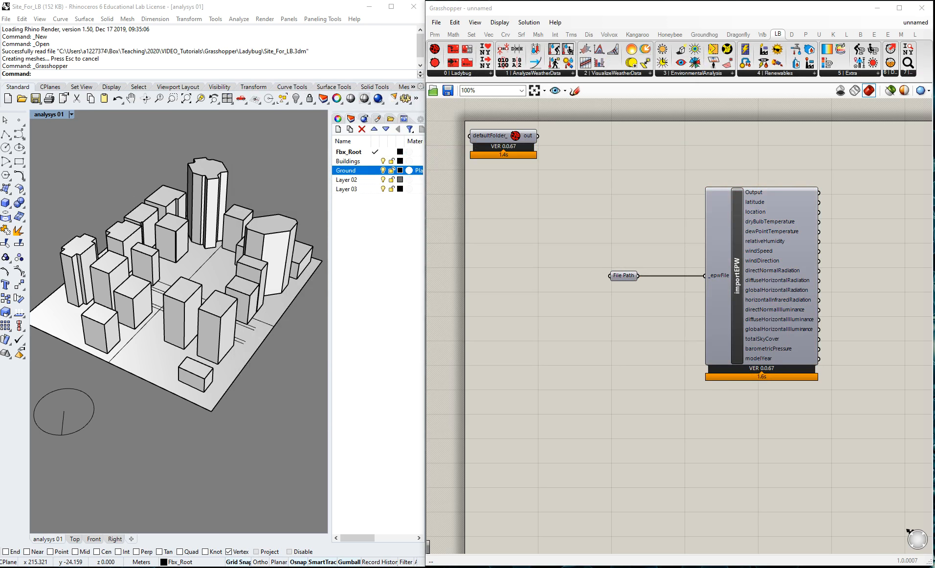
- Move the File Path and importEPW components together to clear canvas space beside their outputs
left_click_drag(582, 166, 852, 445)
left_click_drag(745, 227, 679, 252)
left_click(892, 257)
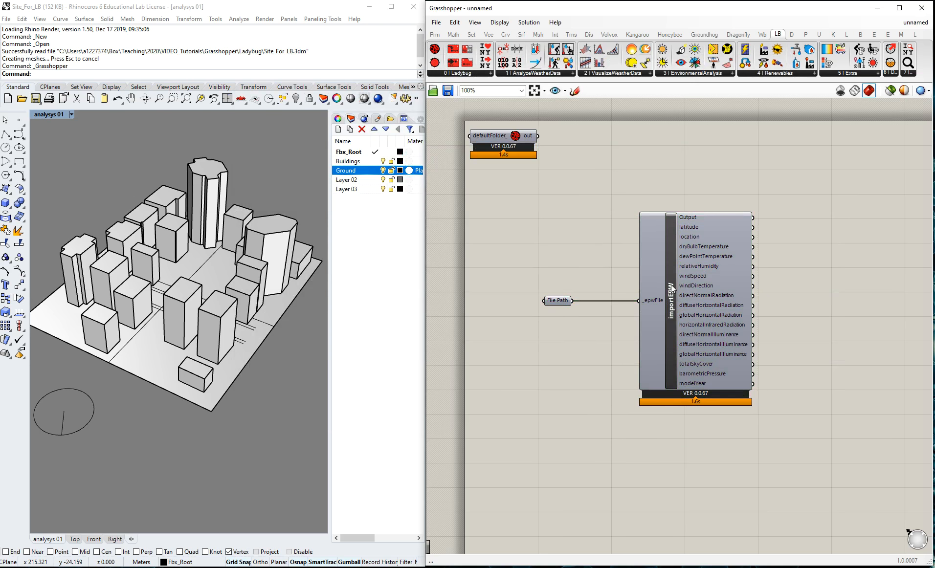
scroll(670, 285, "down", 4)
scroll(863, 292, "up", 3)
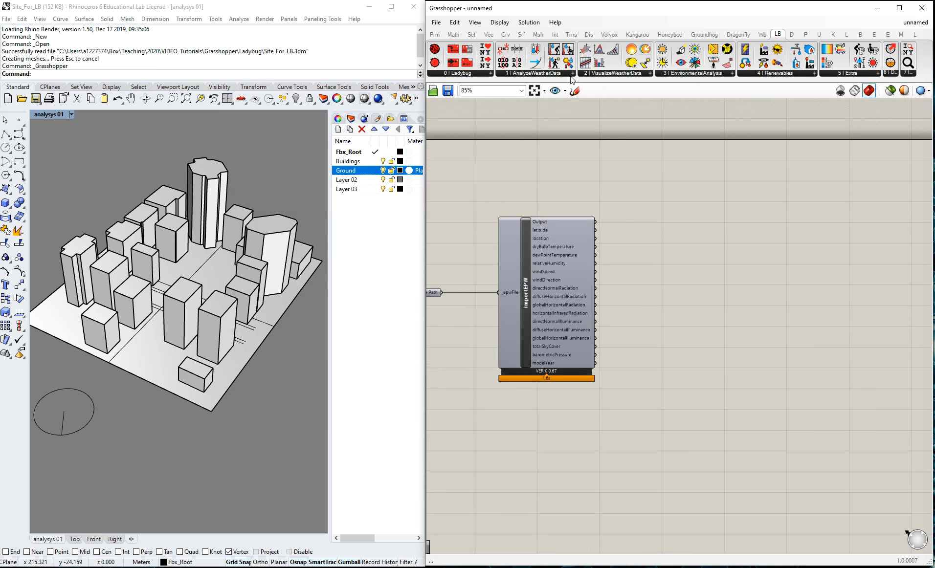
left_click(731, 74)
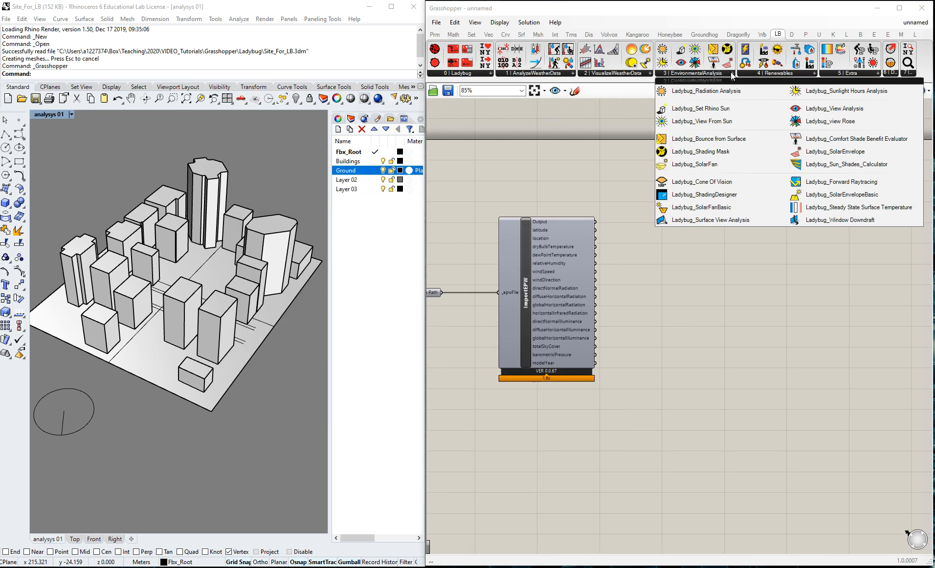
left_click_drag(842, 93, 823, 286)
scroll(456, 238, "down", 3)
left_click(676, 278)
key("Delete")
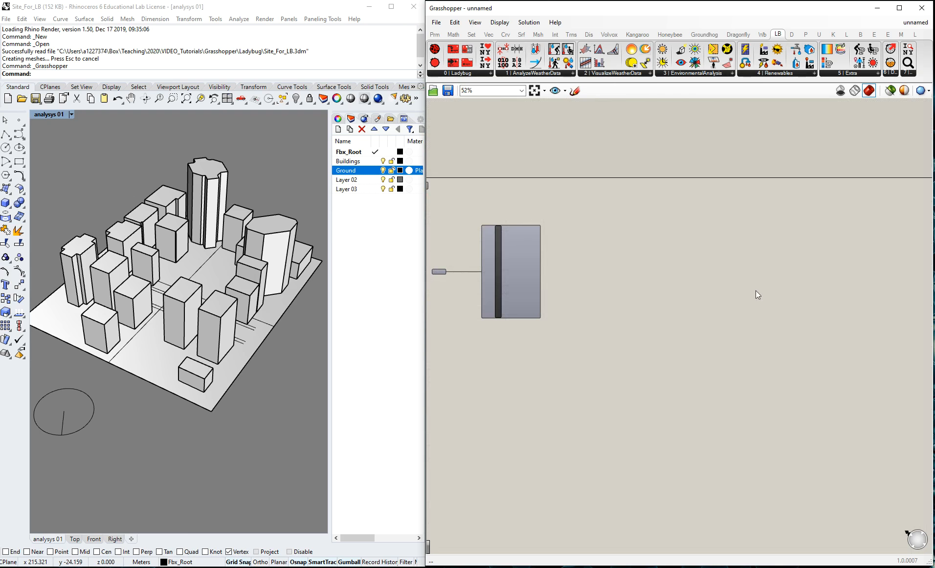
- Place a Ladybug_SunPath component on the canvas and position it level with importEPW, on its output side
left_click(687, 76)
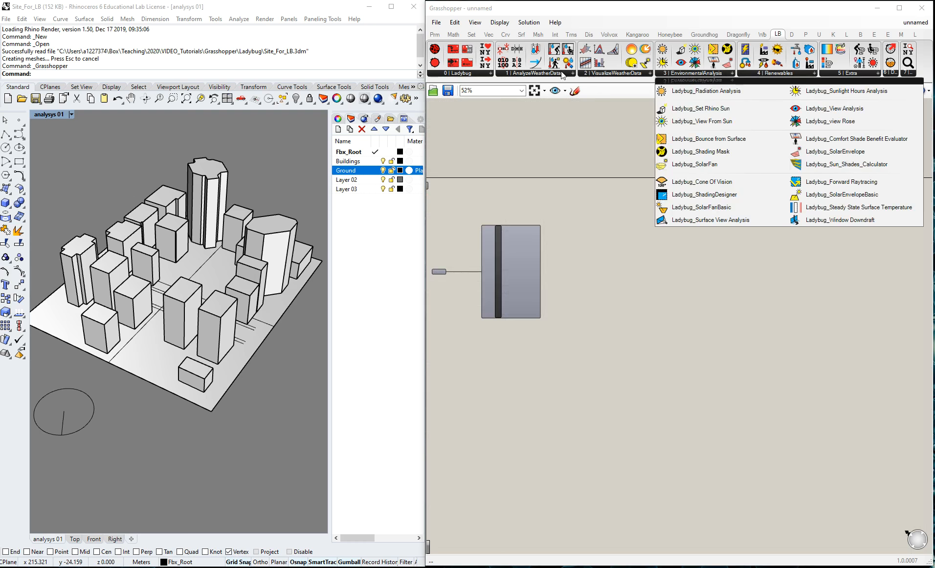
left_click(634, 74)
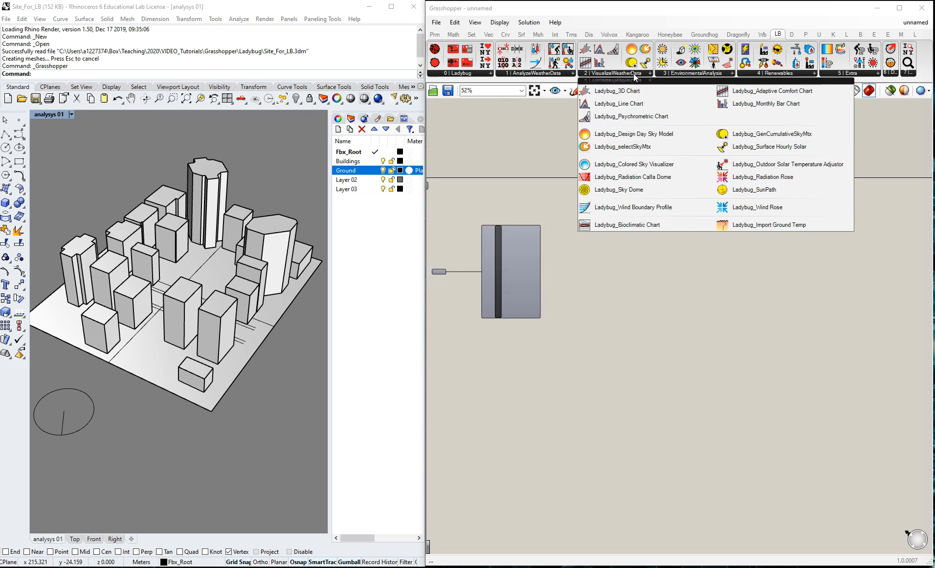
left_click(764, 194)
left_click(753, 290)
scroll(753, 290, "up", 2)
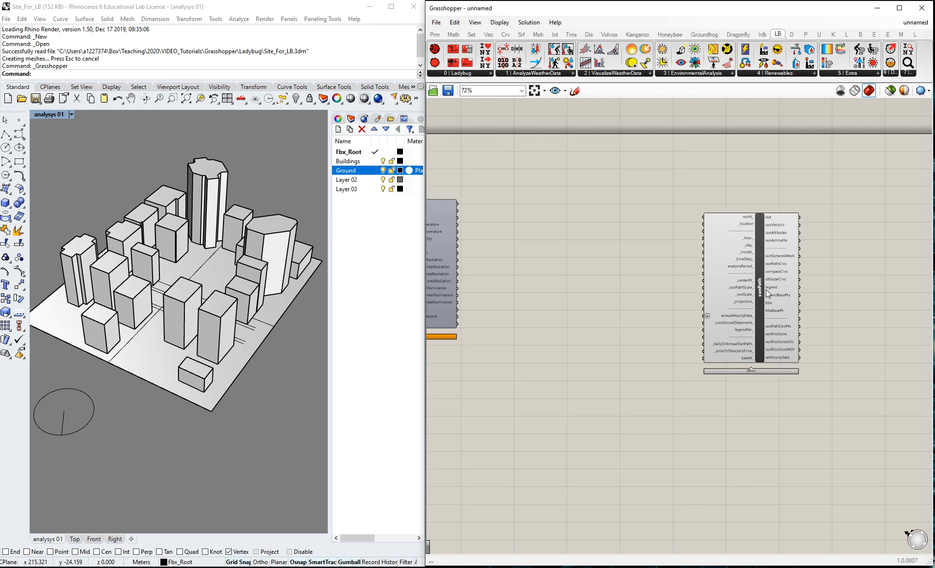
scroll(759, 288, "down", 2)
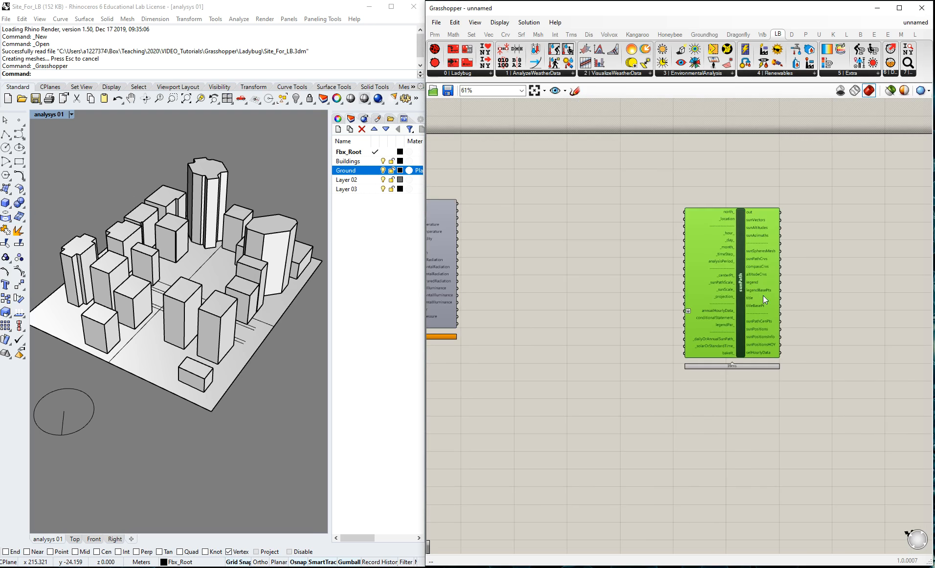
left_click(596, 276)
left_click(745, 234)
mouse_move(745, 233)
left_mouse_down()
mouse_move(695, 229)
mouse_move(742, 252)
left_mouse_up()
left_click(706, 197)
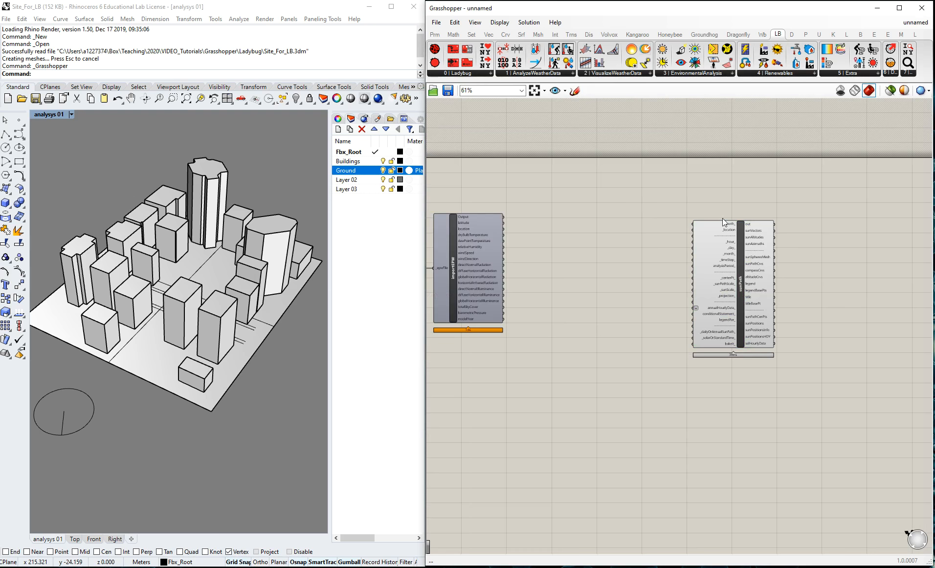
- Examine the description of the sunPath component's north_ input
scroll(727, 223, "up", 5)
mouse_move(653, 227)
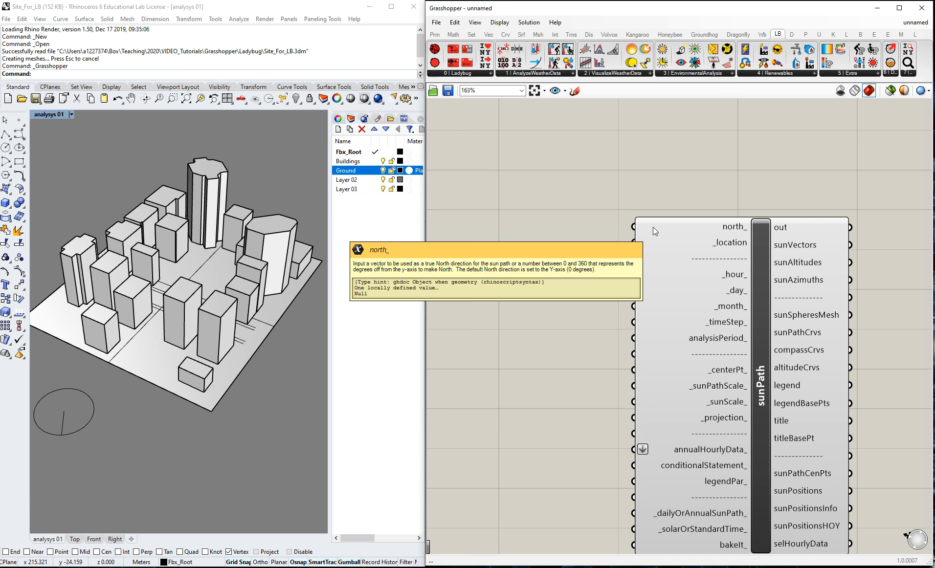
- Show the Rhino site model in the Top view and examine the circular north symbol beyond the site's upper edge
scroll(229, 330, "down", 10)
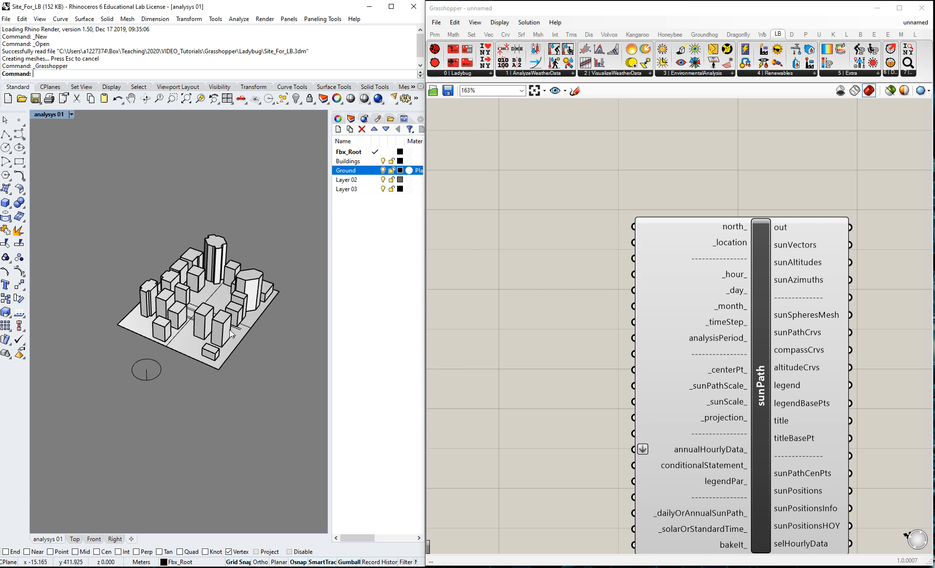
scroll(214, 334, "up", 12)
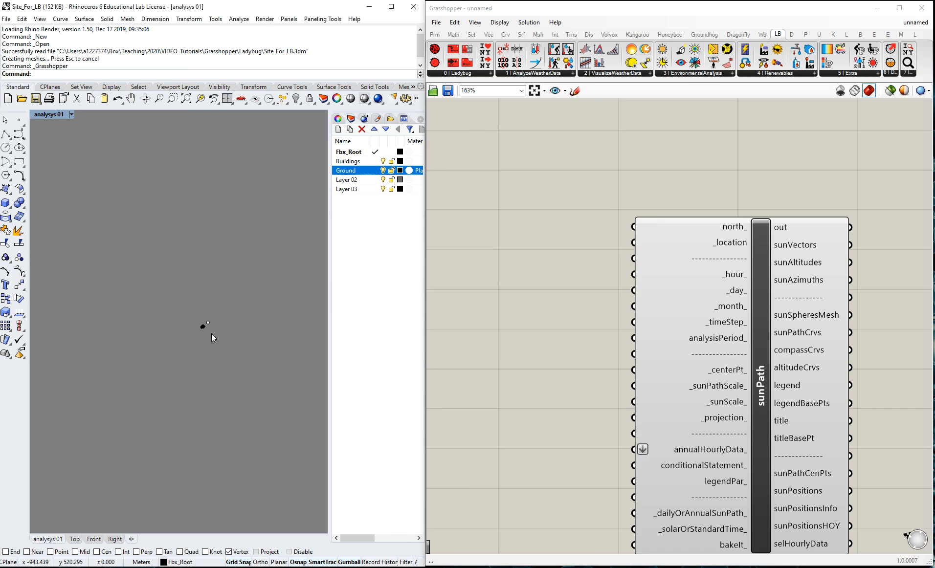
scroll(182, 290, "down", 4)
left_click(75, 539)
scroll(148, 206, "down", 5)
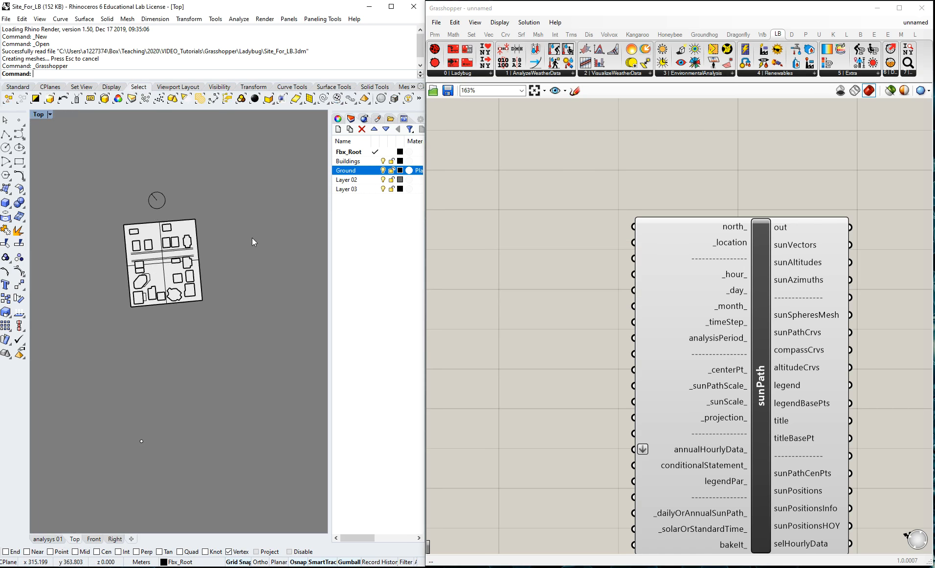
scroll(158, 194, "up", 4)
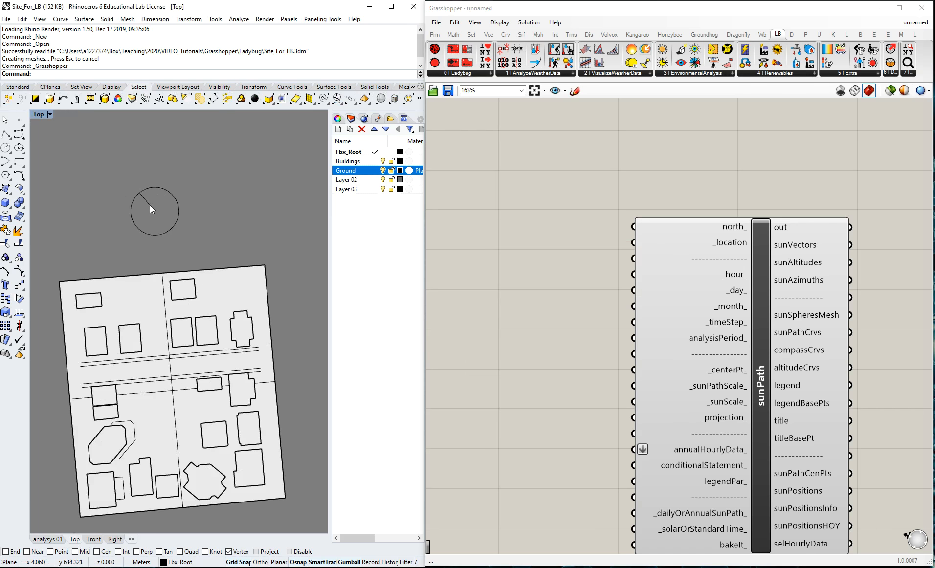
scroll(151, 204, "up", 2)
right_click_drag(235, 173, 242, 217)
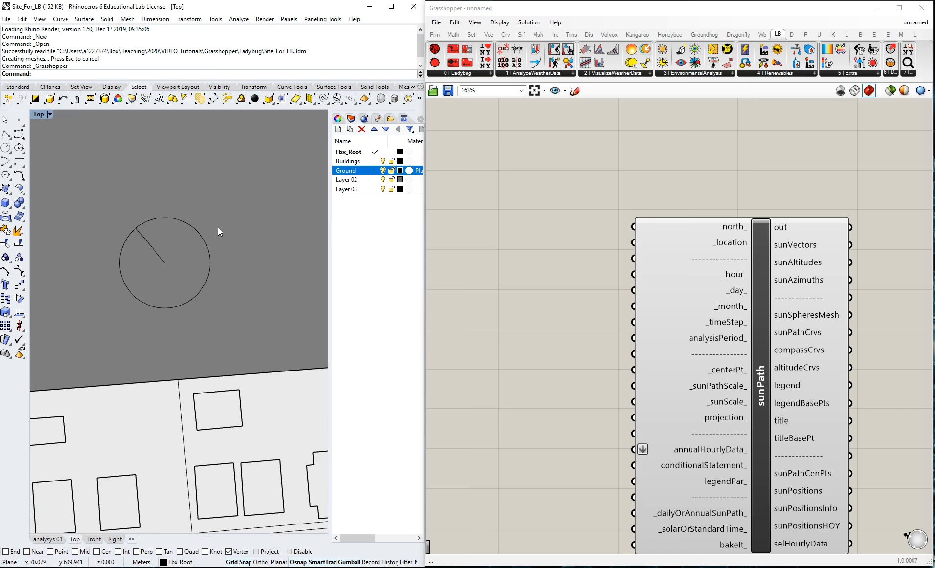
scroll(178, 252, "up", 2)
- Place a Vector 2Pt component on the Grasshopper canvas, above and on the input side of sunPath
scroll(783, 192, "down", 3)
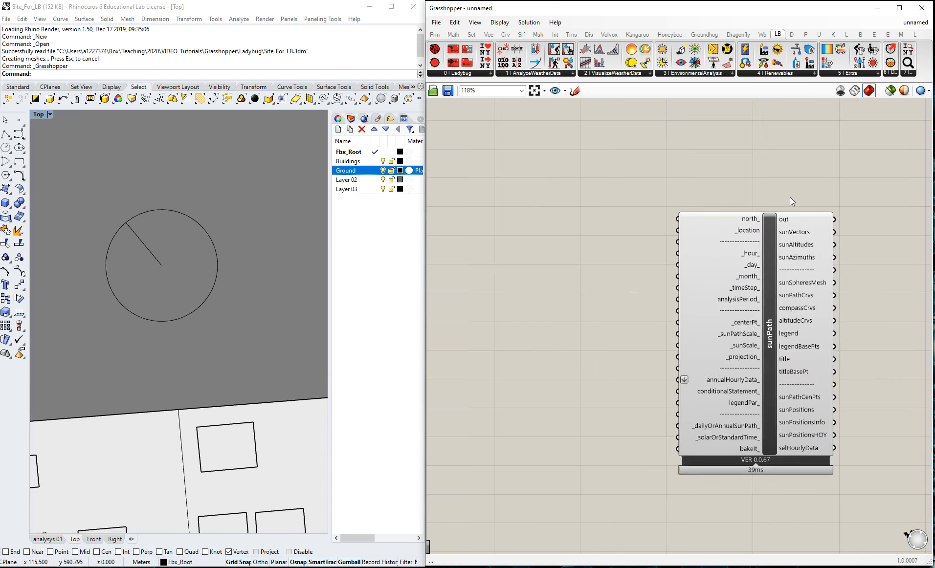
double_click(612, 176)
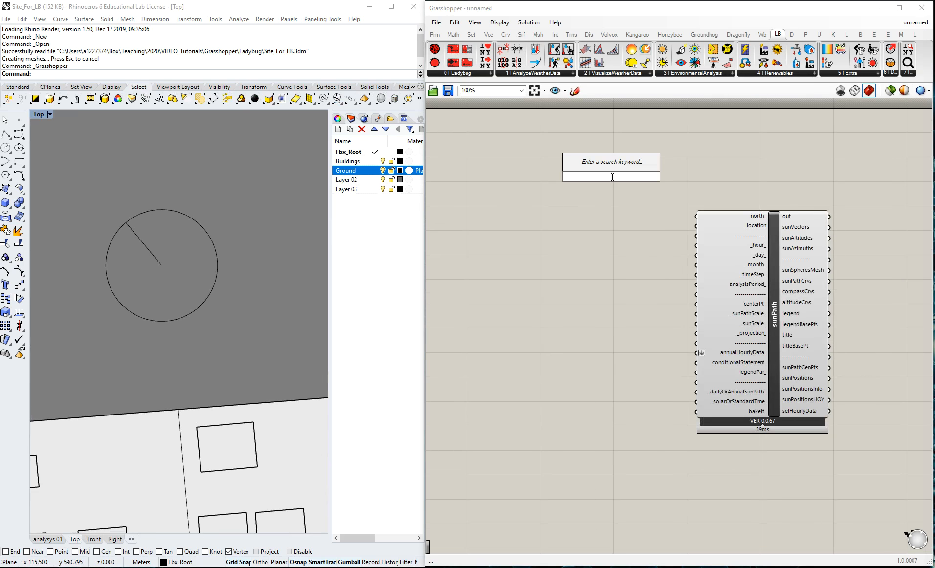
type("vector")
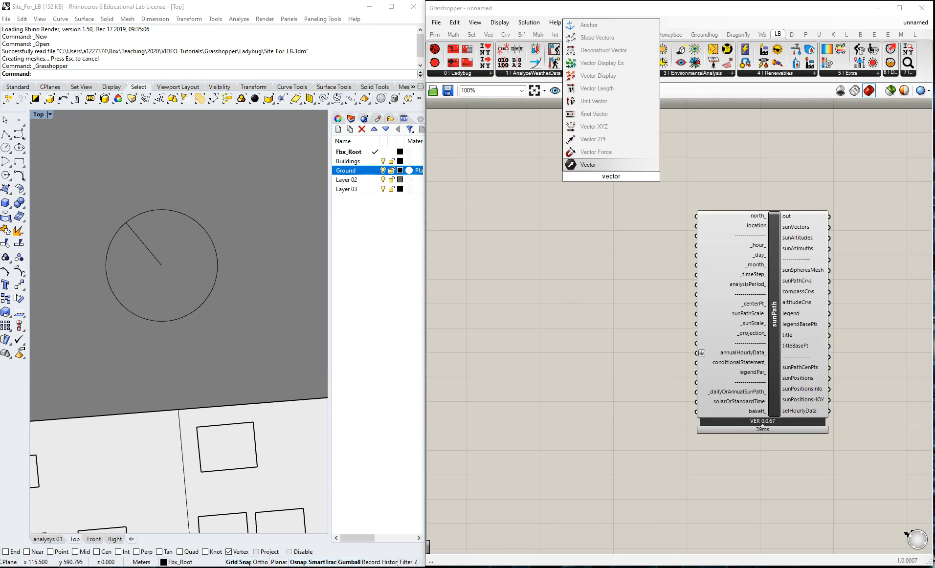
left_click(608, 139)
left_click_drag(613, 179, 605, 183)
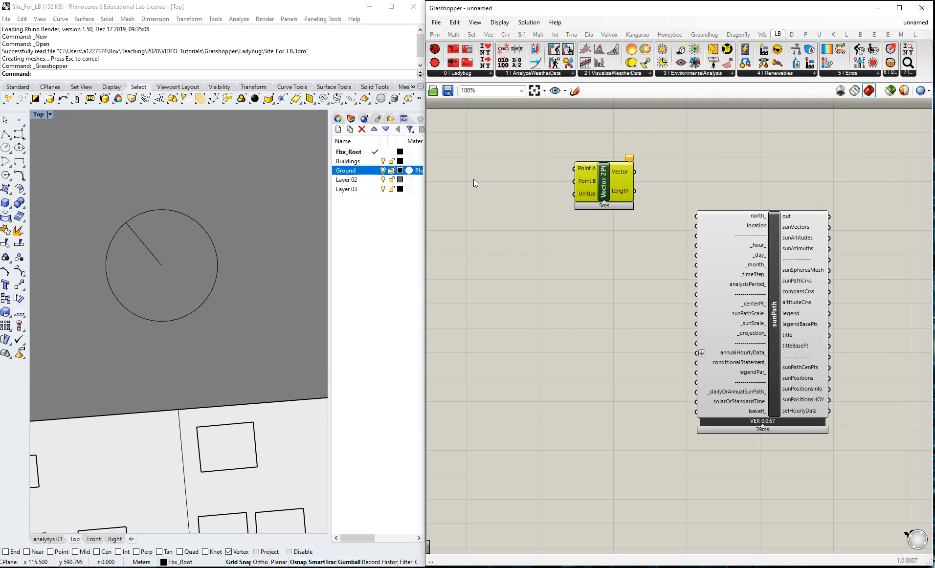
- Add two Point parameters, one above the other, on the input side of Vector 2Pt
double_click(506, 169)
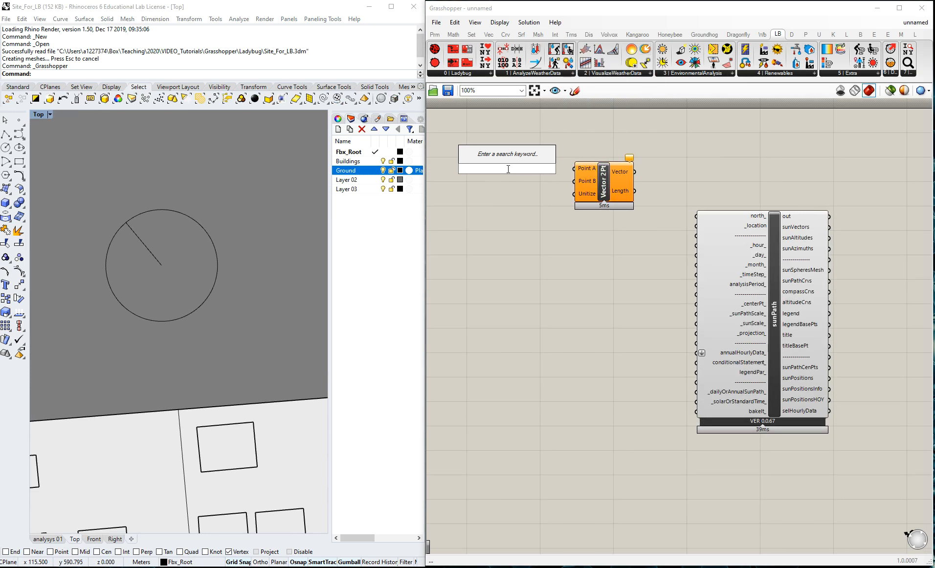
type("pt")
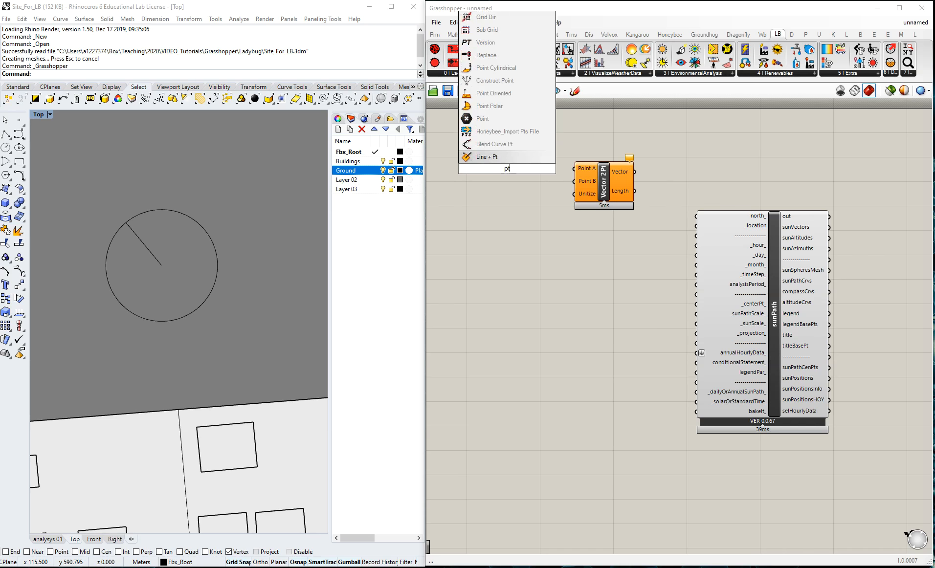
key("BackSpace")
type("oint")
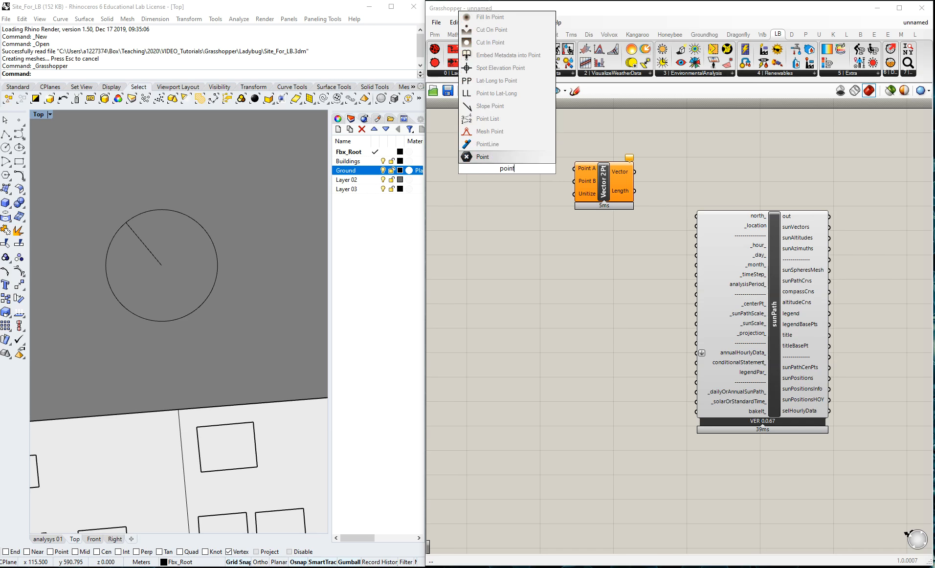
left_click(490, 154)
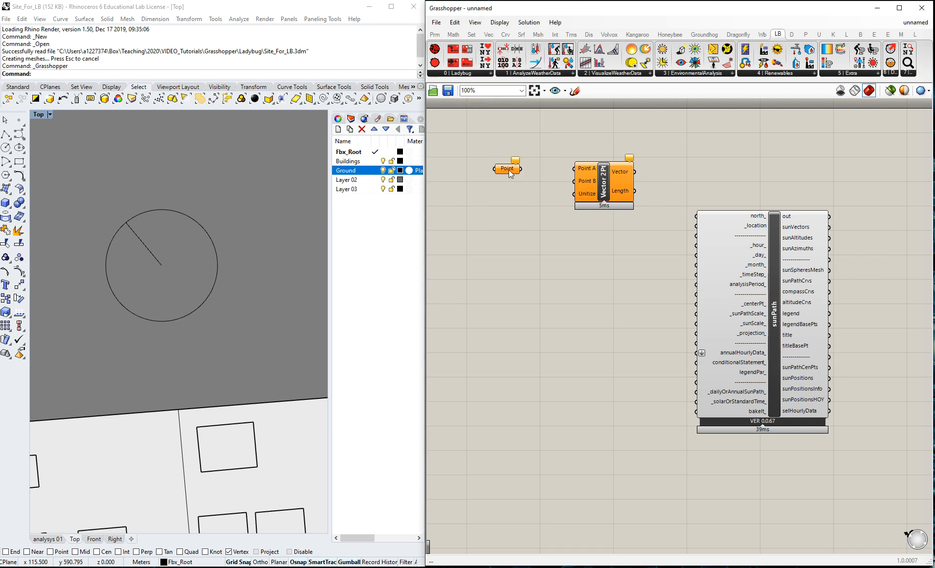
left_click_drag(514, 183, 524, 162, "alt")
left_click(557, 190)
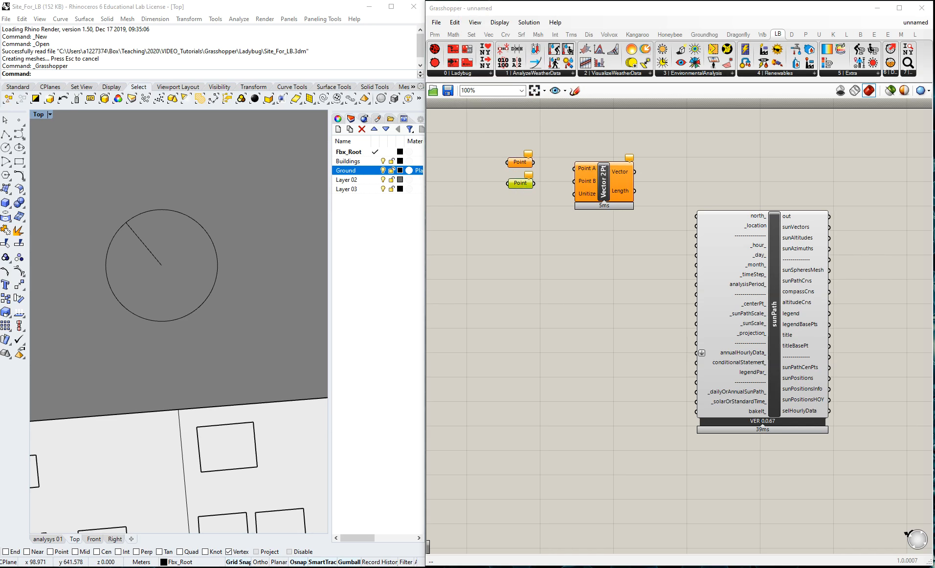
left_click(551, 181)
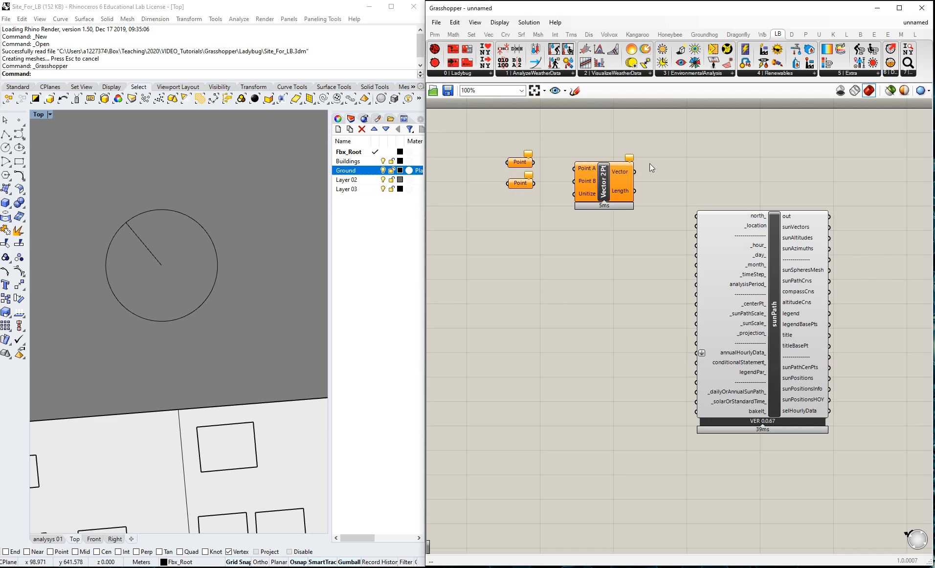
- Add a Vector Display component beside Vector 2Pt and feed its Vector input from the Vector output
double_click(684, 151)
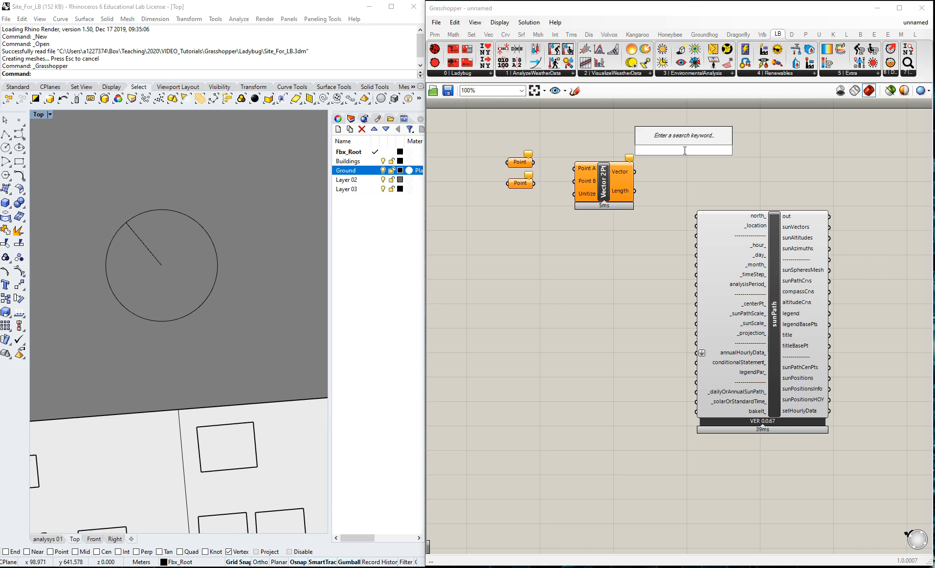
type("vector")
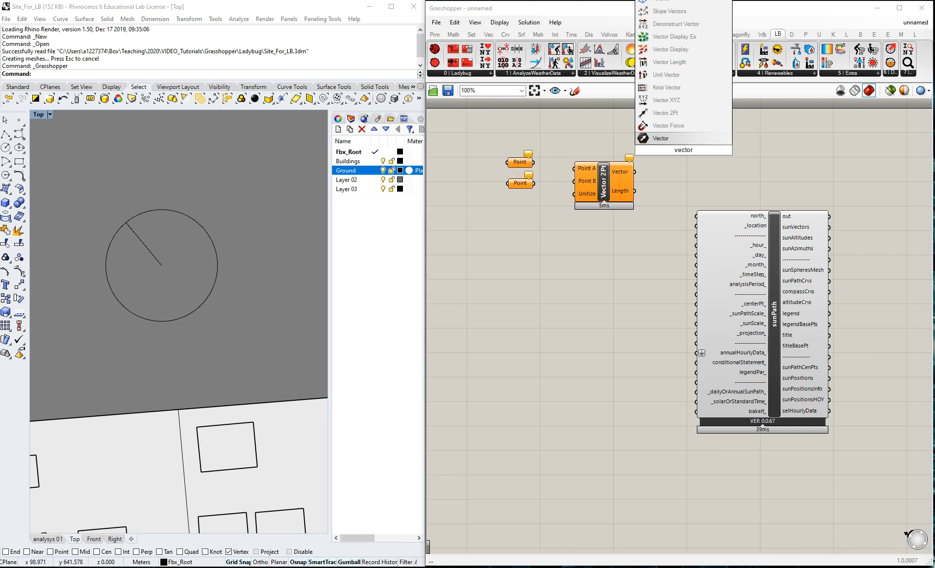
left_click(669, 50)
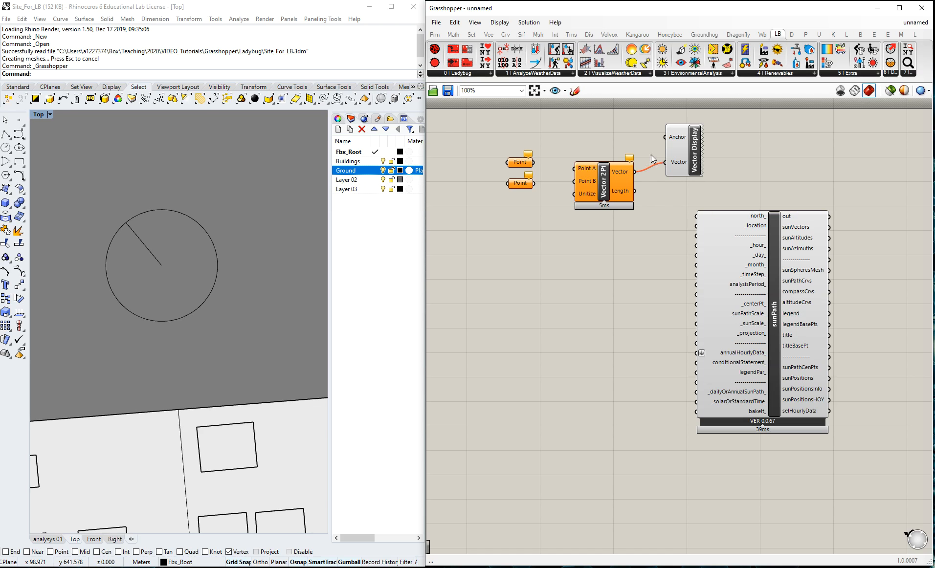
- Wire the lower Point to Vector Display's Anchor and Vector 2Pt's Point B, and the upper Point to Point A
left_click_drag(534, 183, 664, 136)
left_click_drag(534, 183, 581, 183)
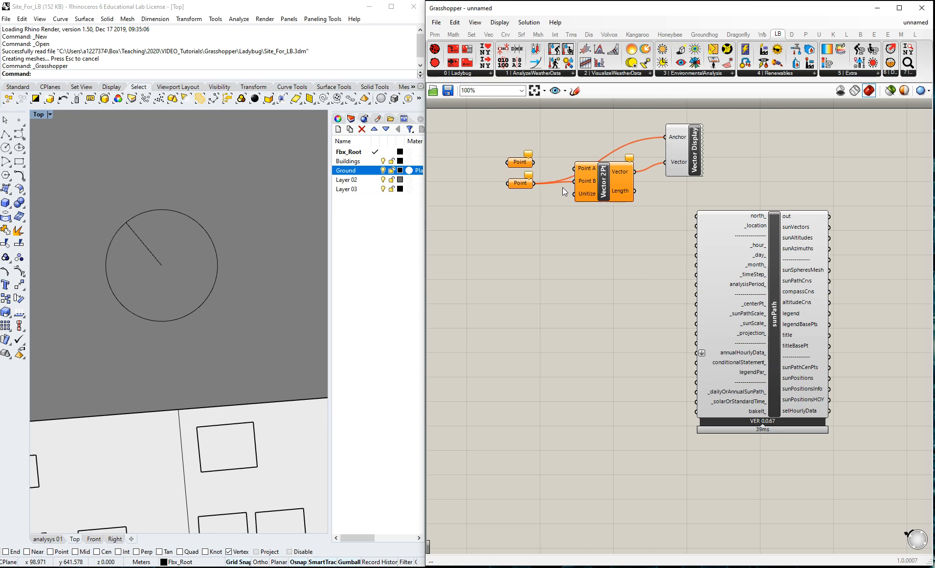
left_click_drag(533, 161, 574, 168)
right_click(522, 163)
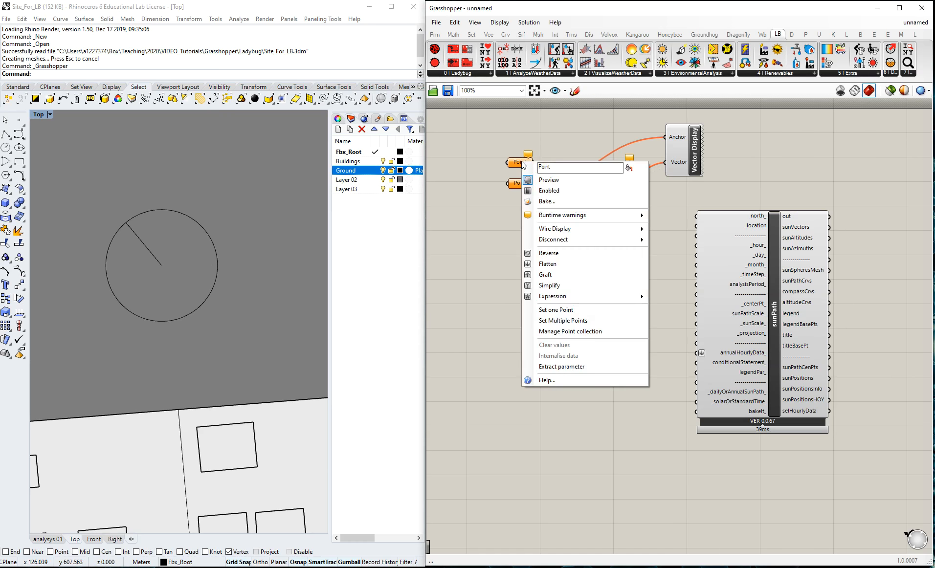
left_click(557, 310)
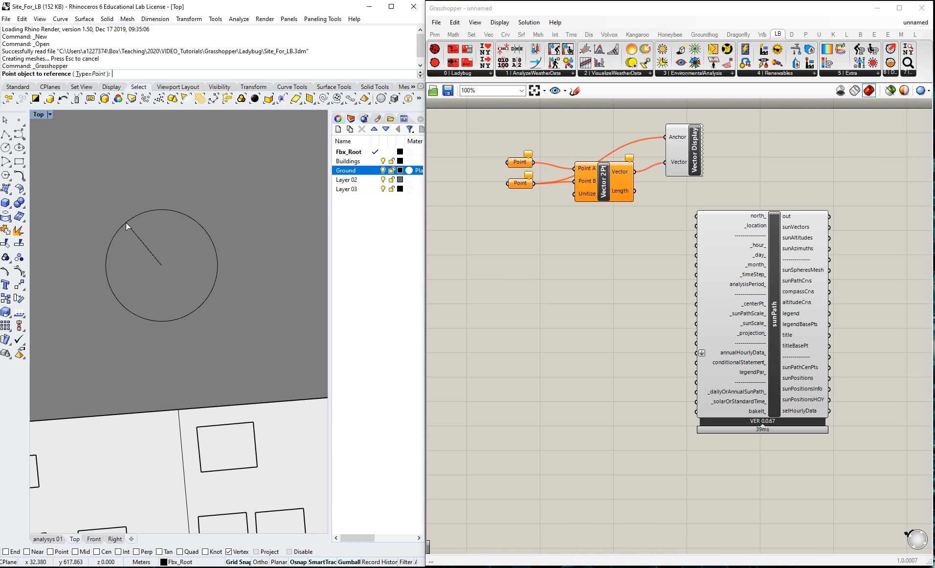
right_click(523, 162)
left_click(524, 162)
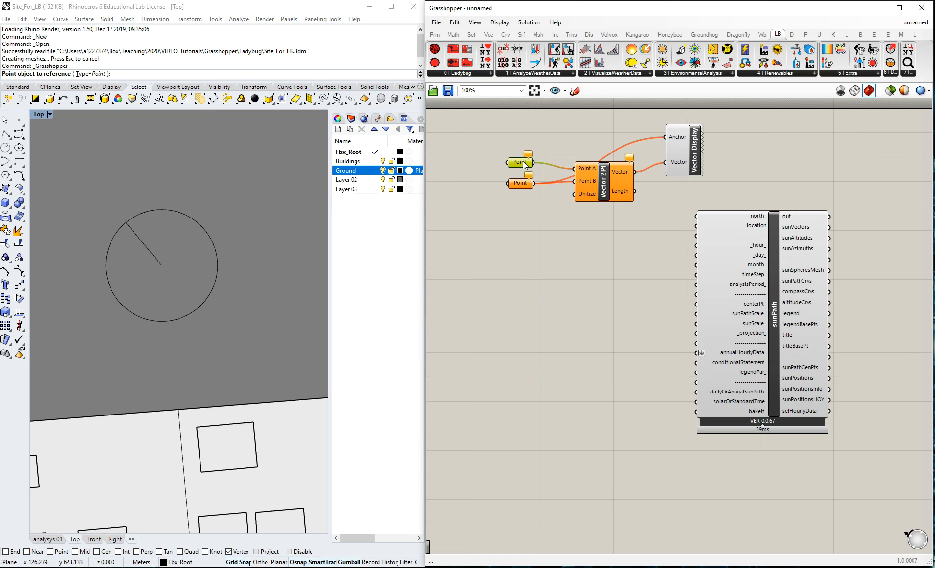
right_click(524, 163)
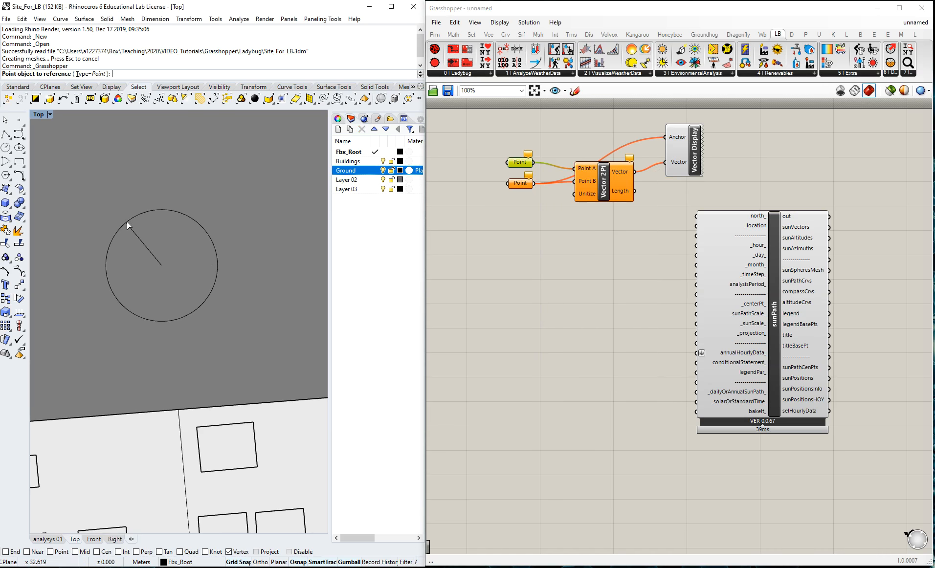
left_click(91, 74)
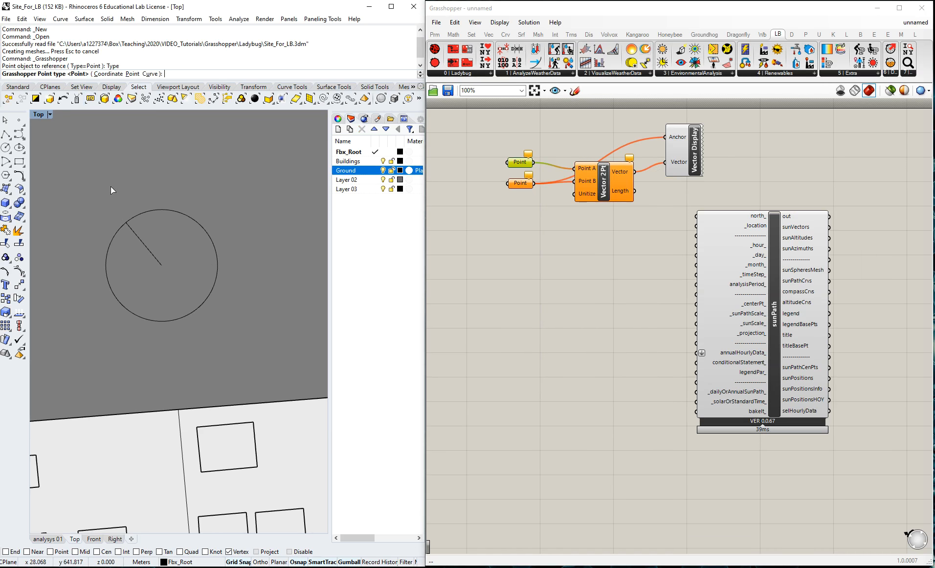
left_click(132, 74)
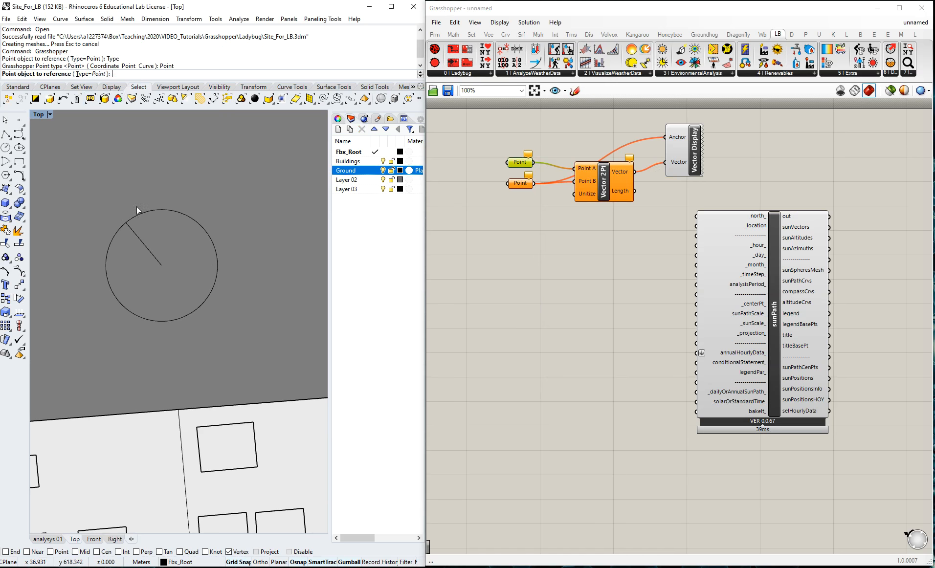
left_click(82, 74)
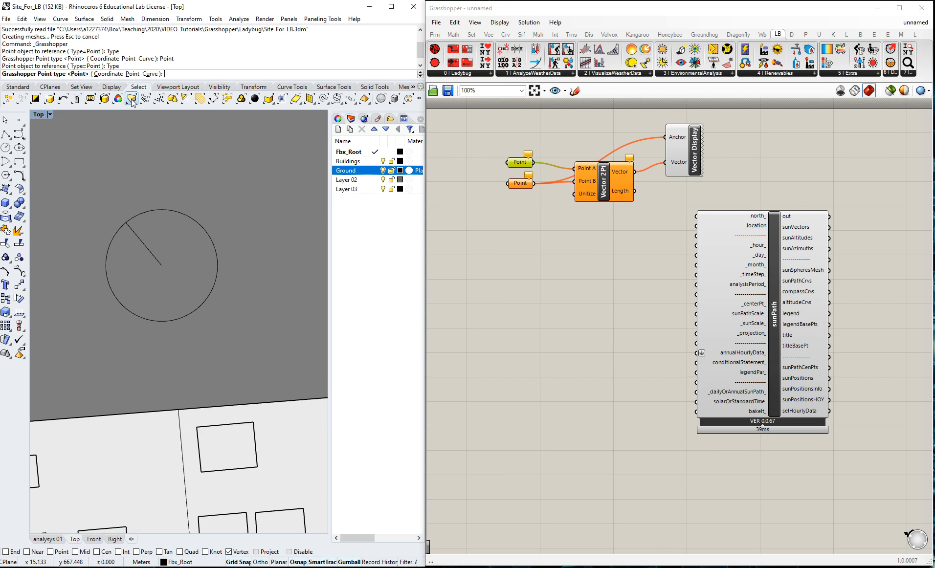
right_click(153, 151)
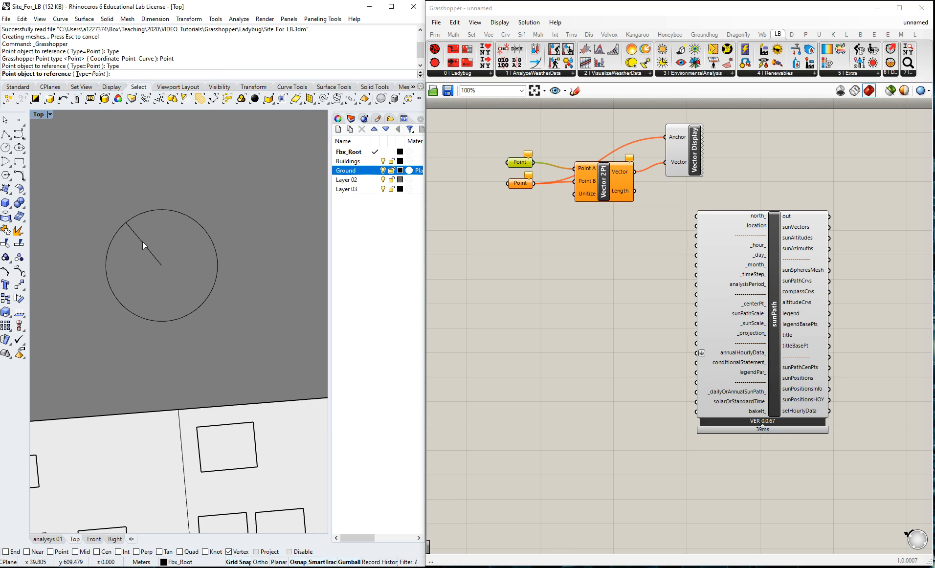
key("Escape")
left_click(533, 223)
- Place Rhino point objects at the north circle's centre and the north line's outer end, with End, Near and Knot snaps enabled
left_click(18, 120)
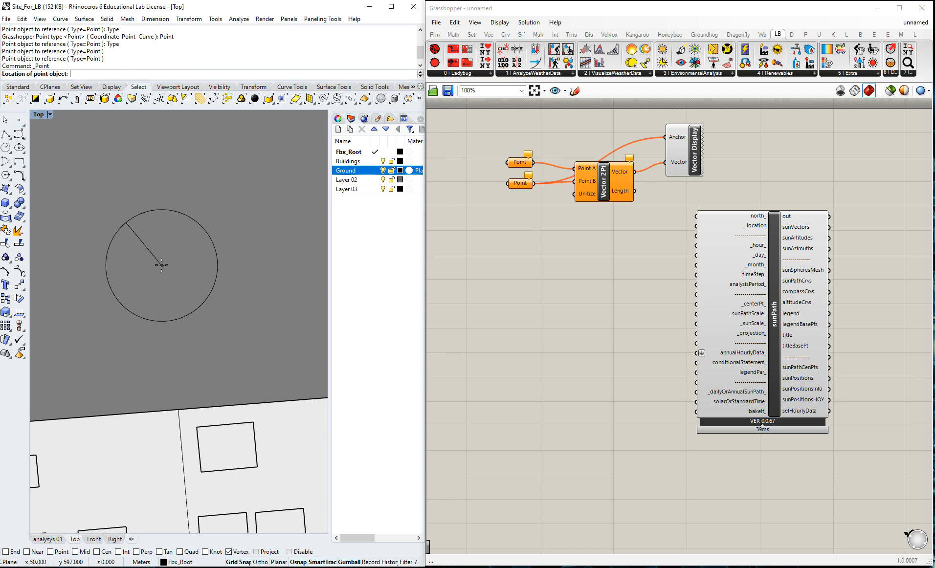
left_click(6, 552)
left_click(27, 551)
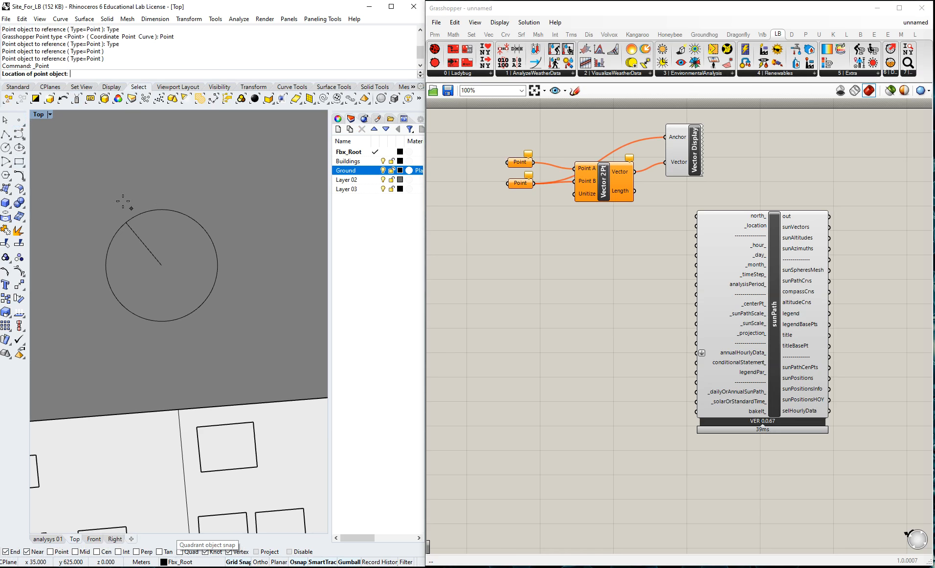
left_click(161, 264)
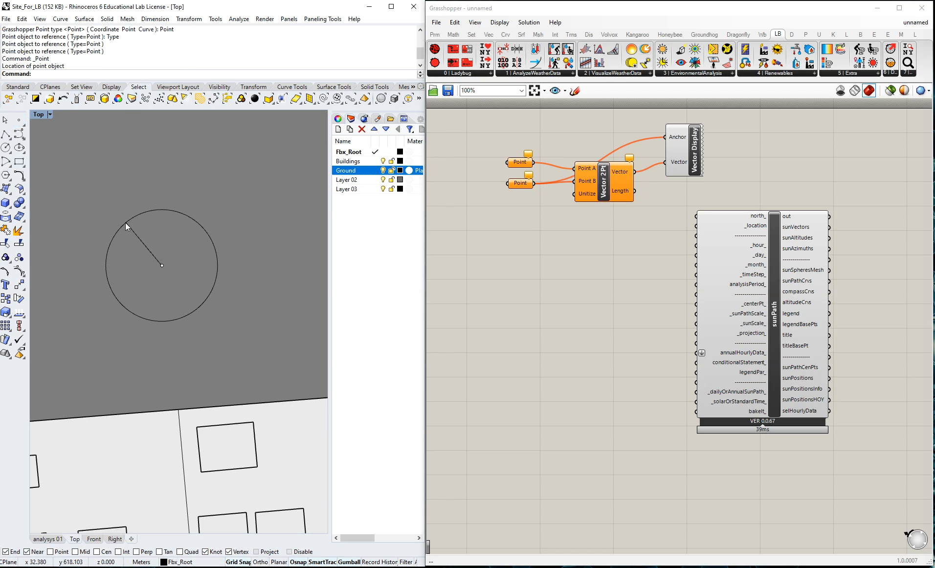
left_click(18, 120)
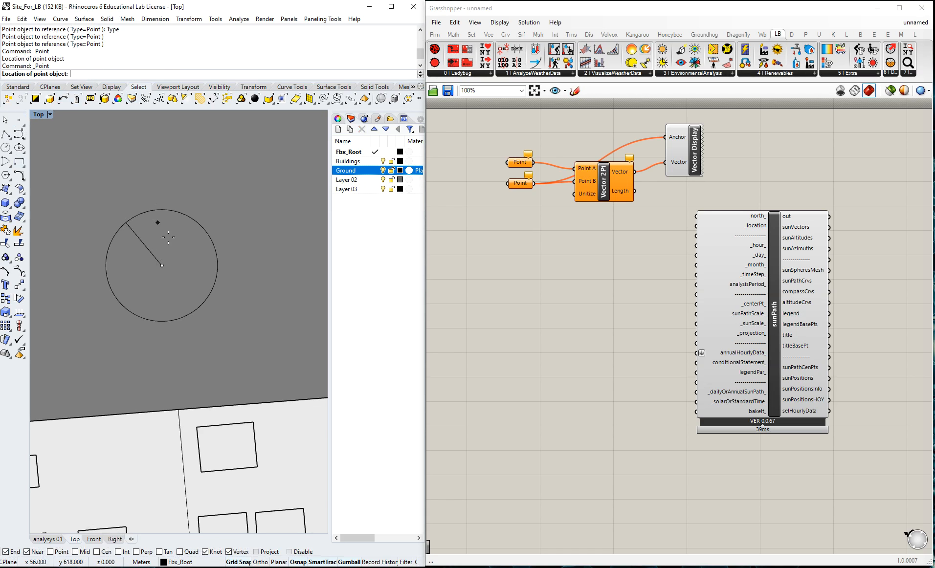
left_click(126, 223)
key("Escape")
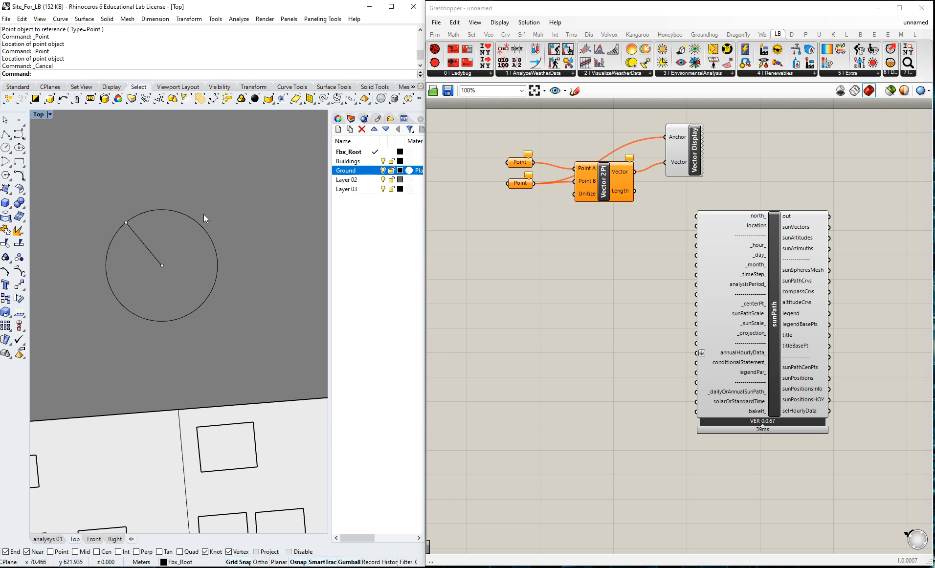
- Set the upper Point parameter to reference the Rhino point at the centre of the north circle
left_click(523, 164)
right_click(523, 165)
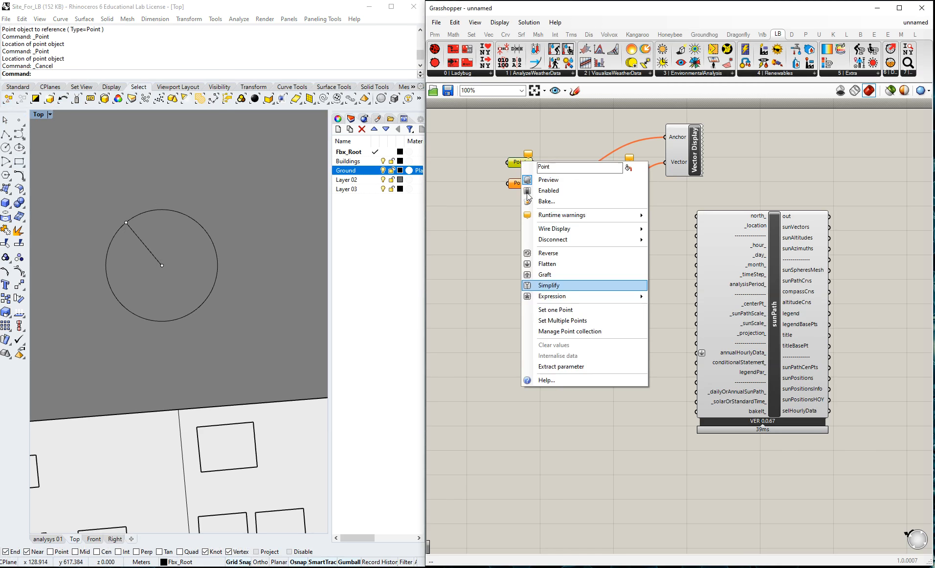
left_click(554, 310)
left_click(154, 259)
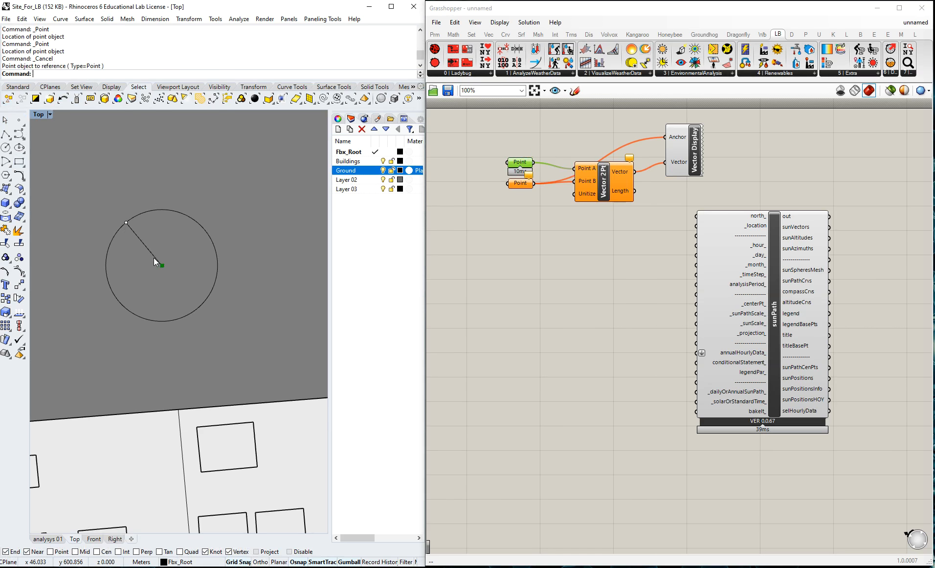
- Set the lower Point parameter to reference the Rhino point at the outer end of the north line
left_click(519, 184)
right_click(521, 186)
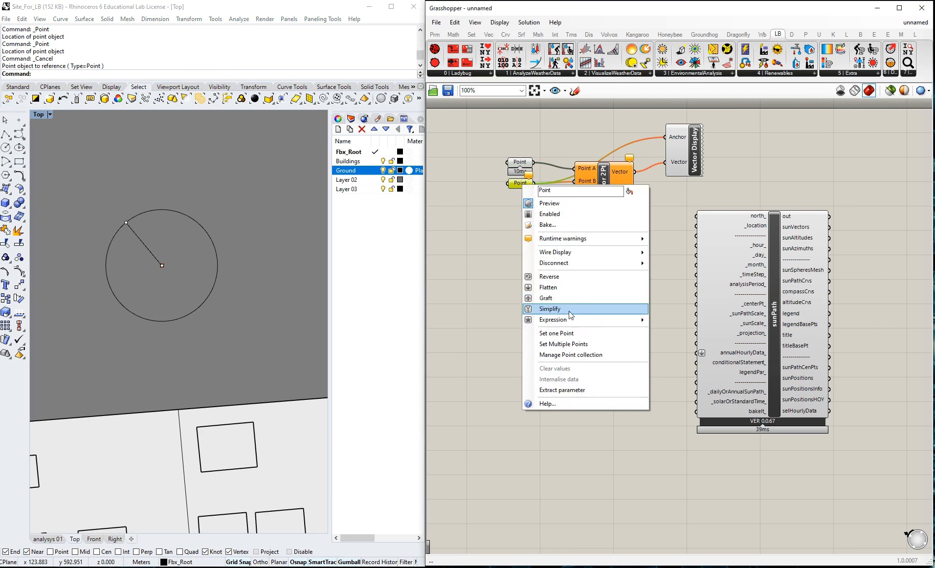
left_click(557, 333)
left_click(124, 221)
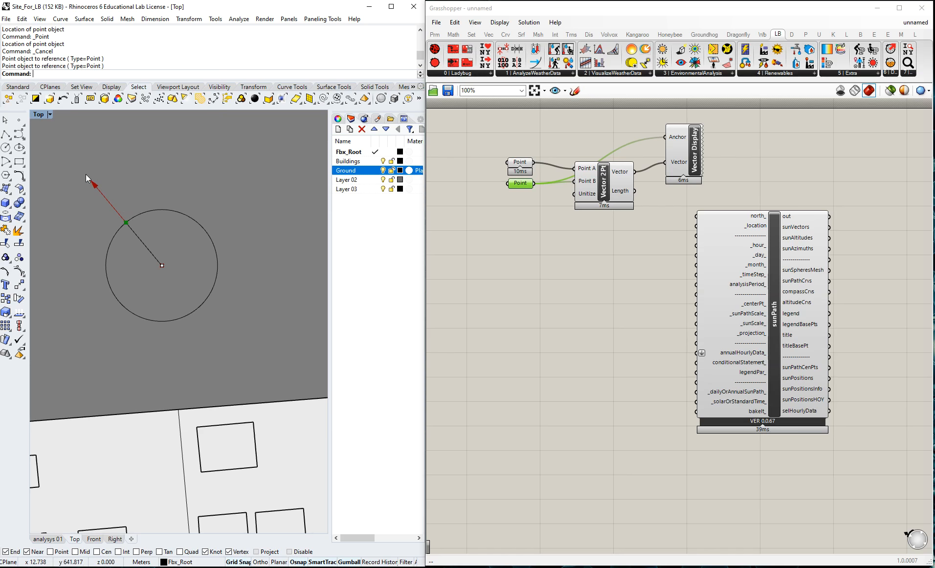
left_click(585, 298)
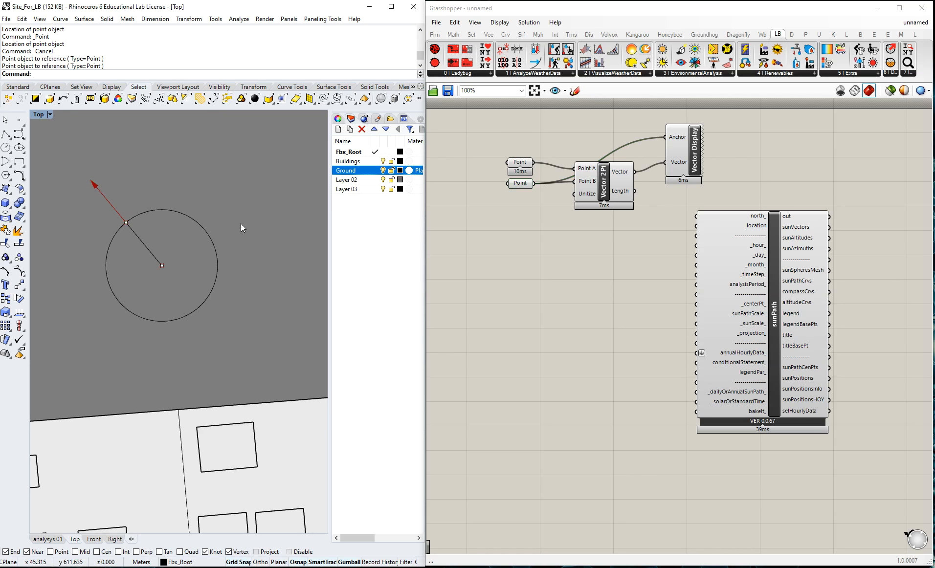
scroll(215, 252, "down", 5)
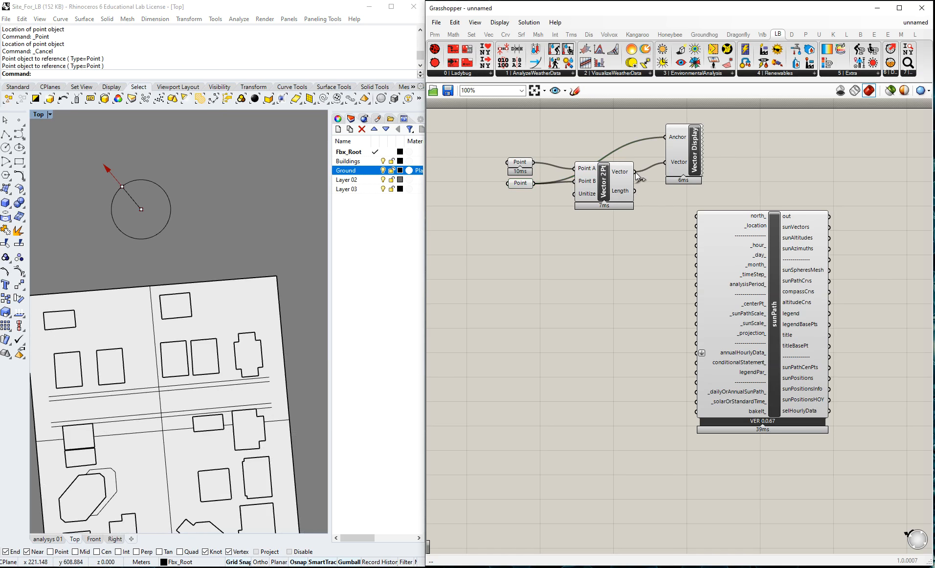
- Wire Vector 2Pt's Vector output to sunPath's north_ input and move sunPath farther away from the vector components
left_click_drag(635, 174, 698, 217)
left_click_drag(771, 258, 775, 314)
left_click(761, 179)
scroll(777, 179, "down", 2)
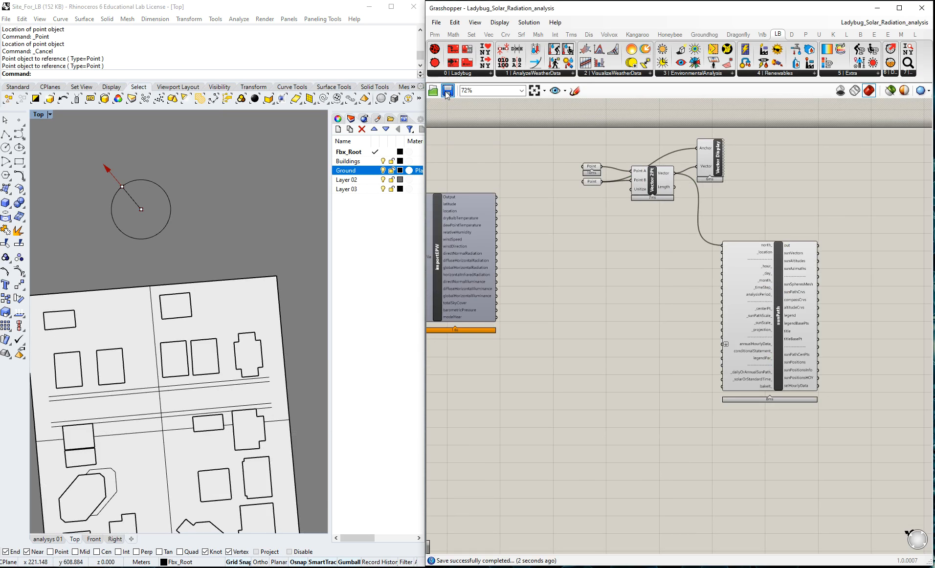
left_click_drag(783, 264, 830, 252)
left_click(826, 187)
scroll(726, 261, "down", 1)
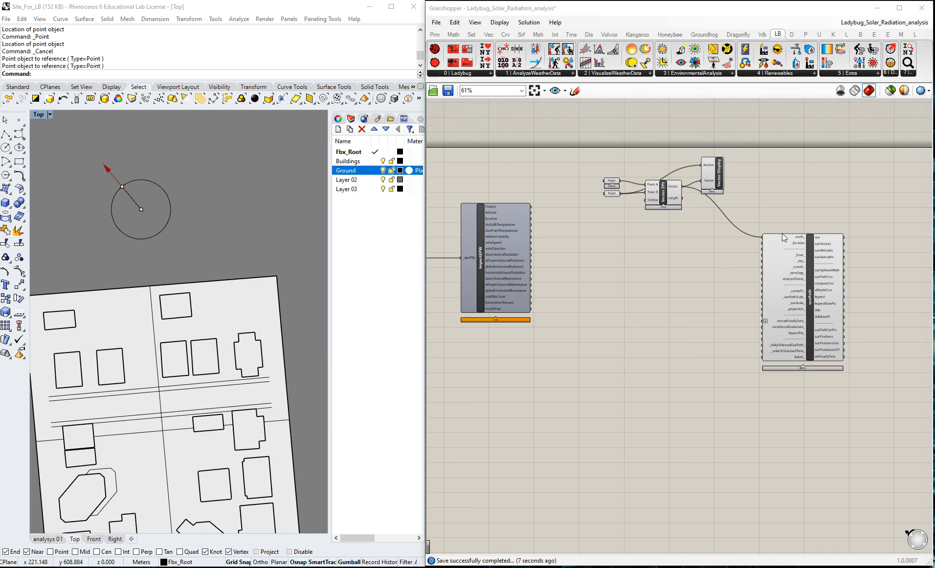
- Add an enlarged Panel beside importEPW and read its location, latitude and Output data through it in turn
scroll(497, 221, "up", 5)
mouse_move(494, 215)
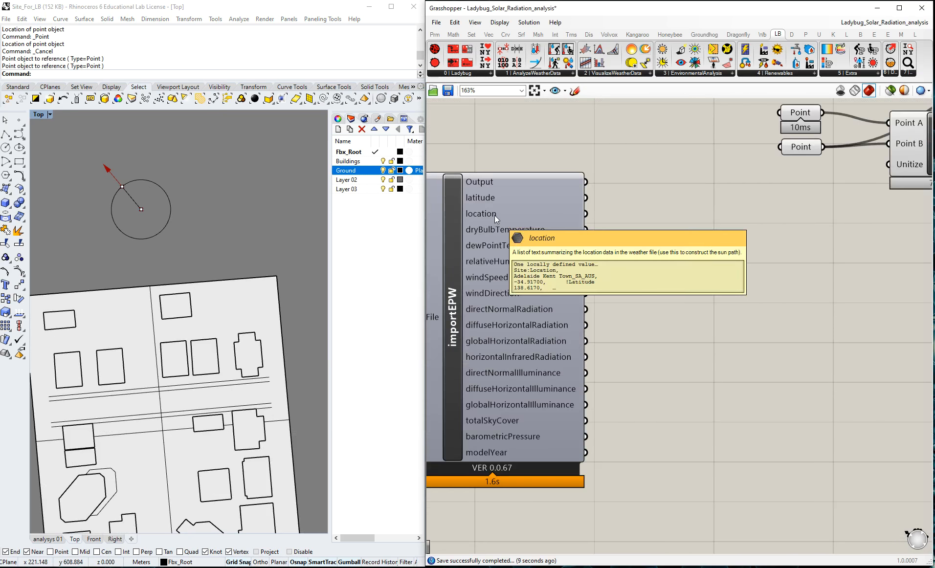
double_click(669, 250)
type("//")
key("Return")
left_click_drag(662, 233, 747, 231)
left_click_drag(586, 213, 677, 252)
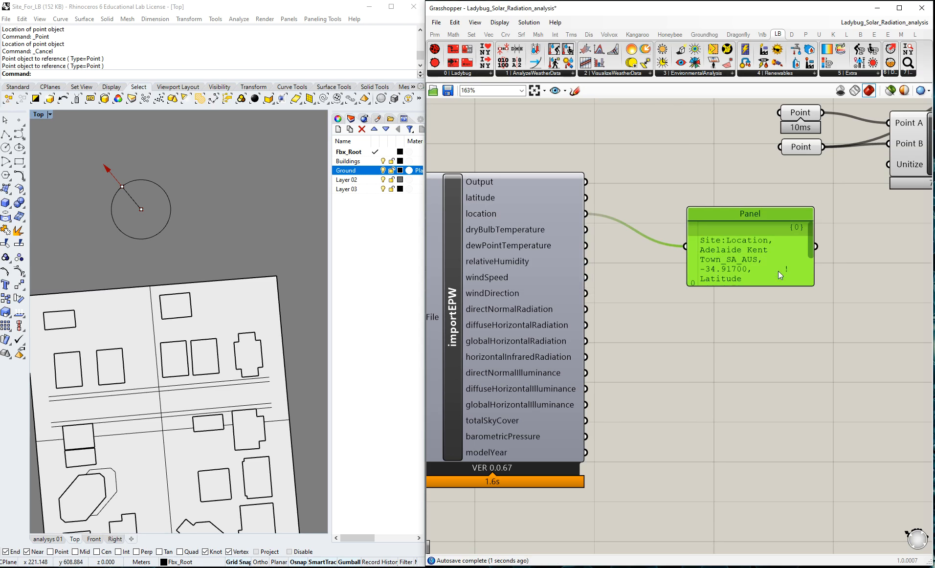
left_click_drag(815, 286, 891, 365)
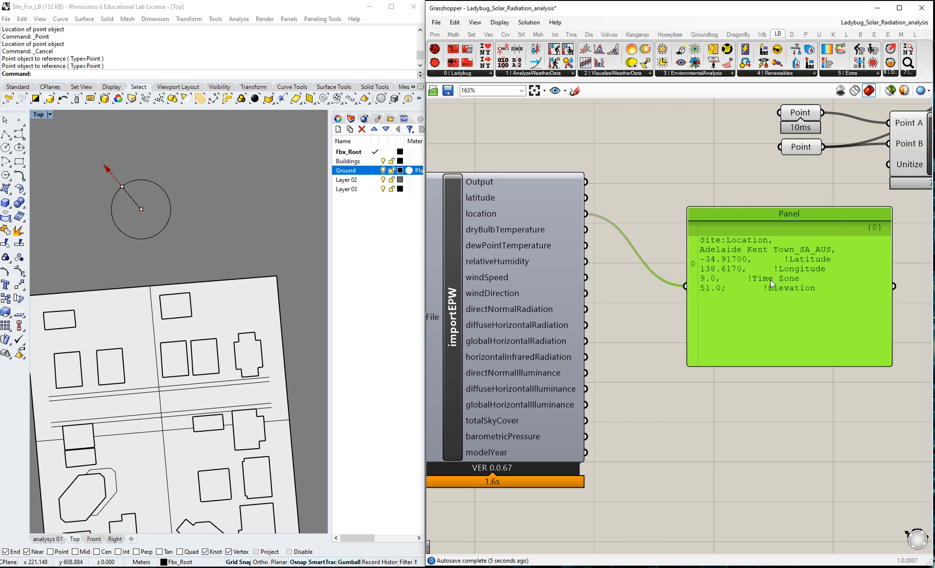
left_click_drag(584, 200, 686, 286)
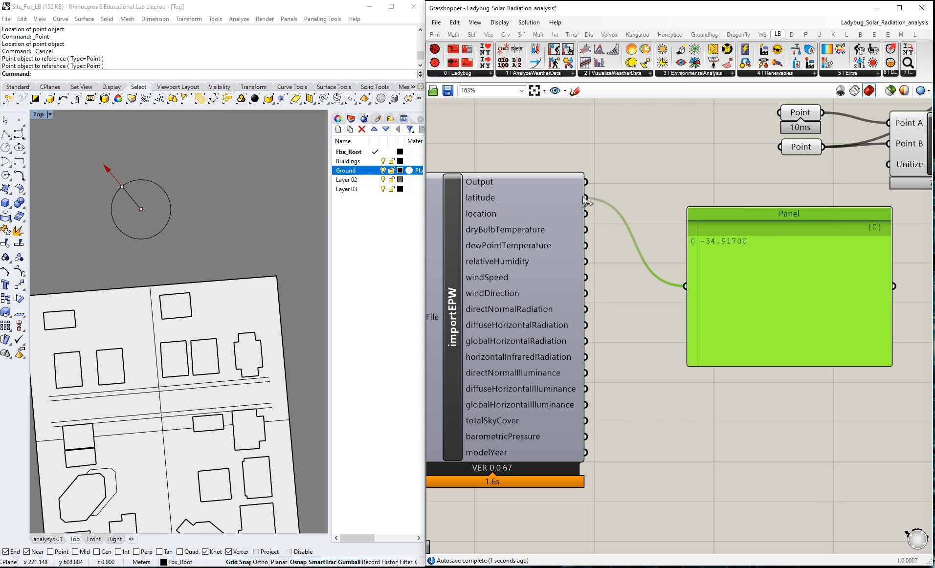
left_click_drag(586, 182, 687, 287)
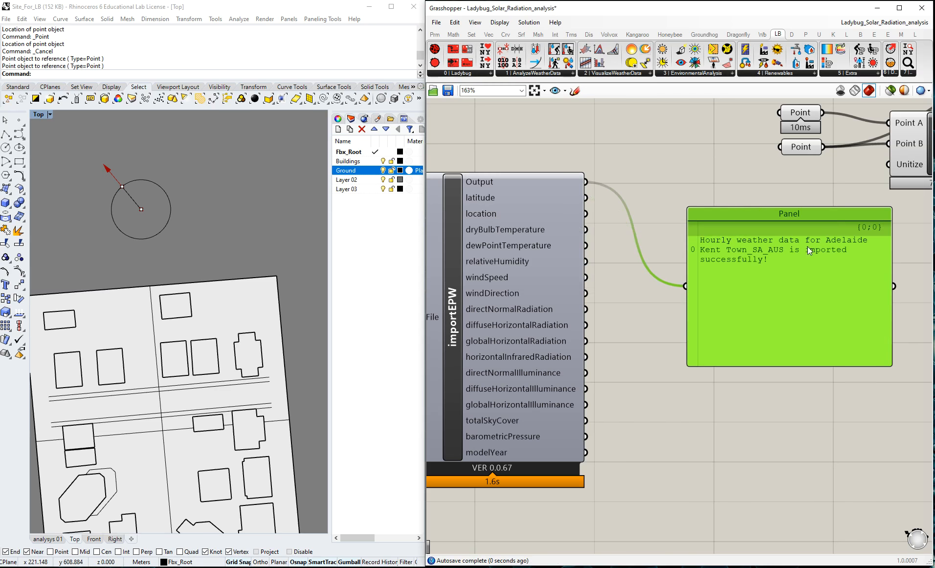
- Move the Panel above importEPW and reduce its height and width
scroll(545, 249, "down", 3)
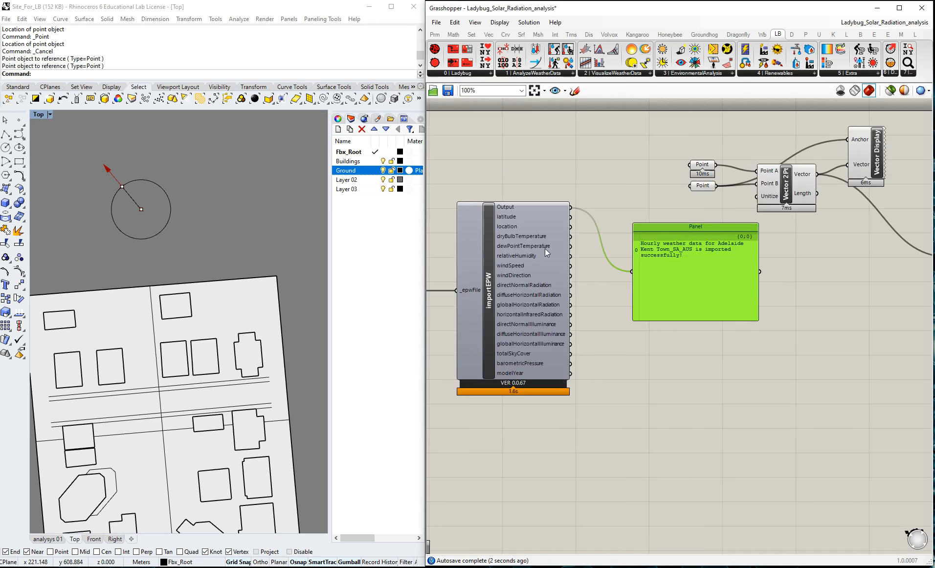
left_click_drag(734, 272, 618, 133)
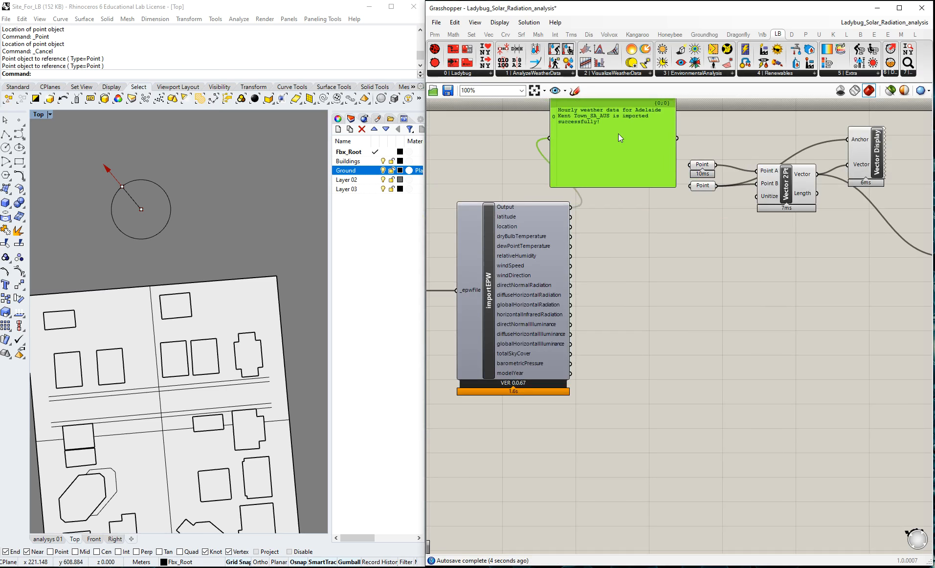
left_click(603, 188)
left_click_drag(603, 186, 608, 134)
left_click(409, 243)
right_click(551, 113)
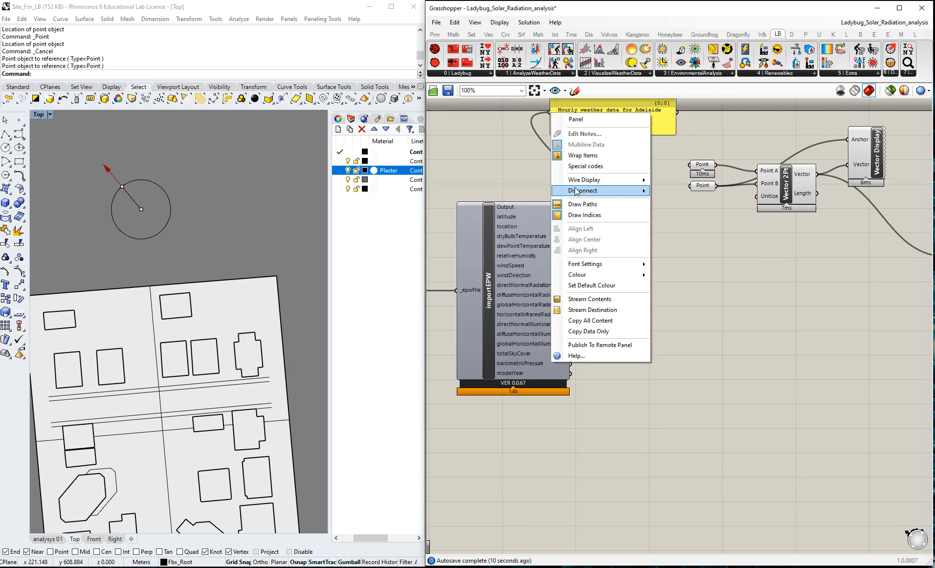
left_click(529, 134)
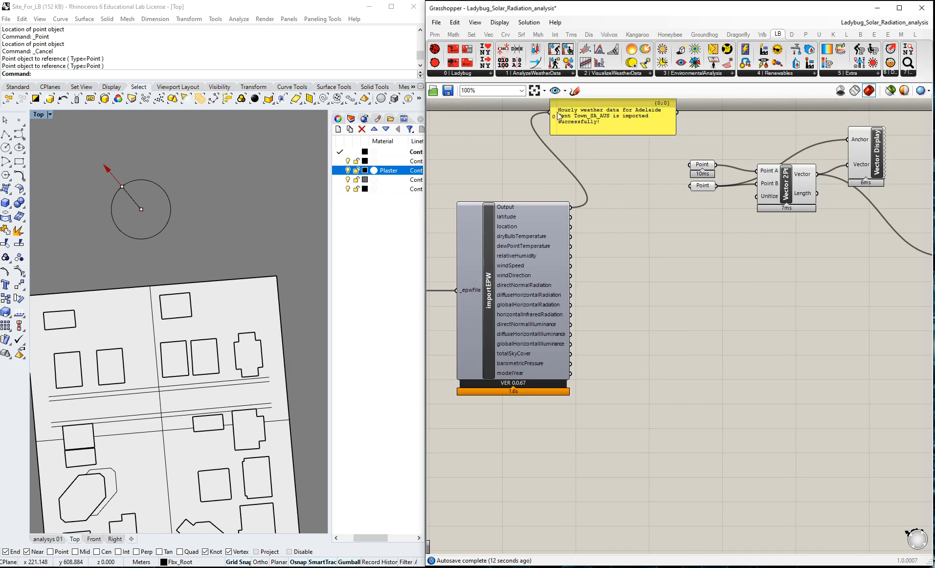
left_click_drag(554, 116, 566, 118)
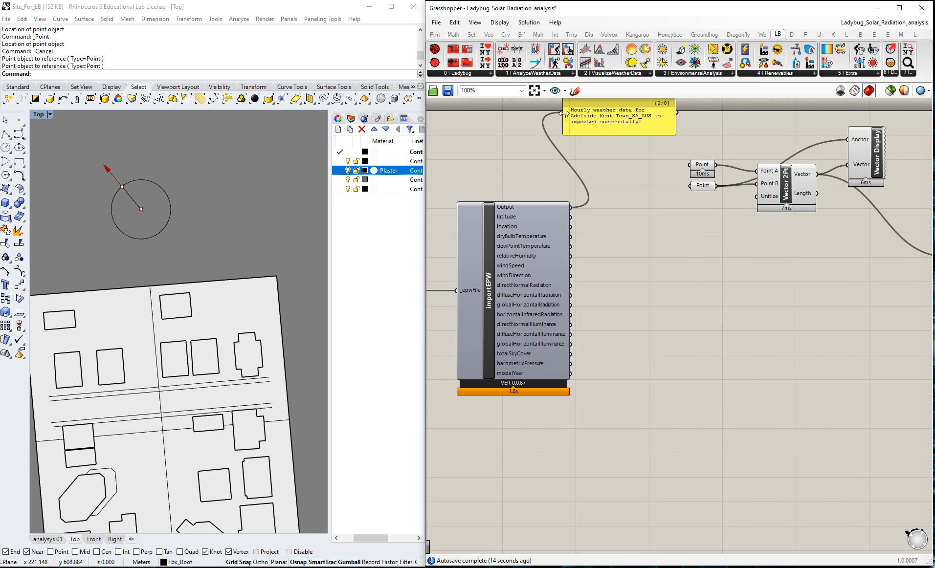
- Disconnect the Panel from importEPW's Output and wire importEPW's location output to sunPath's _location input
right_click(566, 117)
right_click(565, 114)
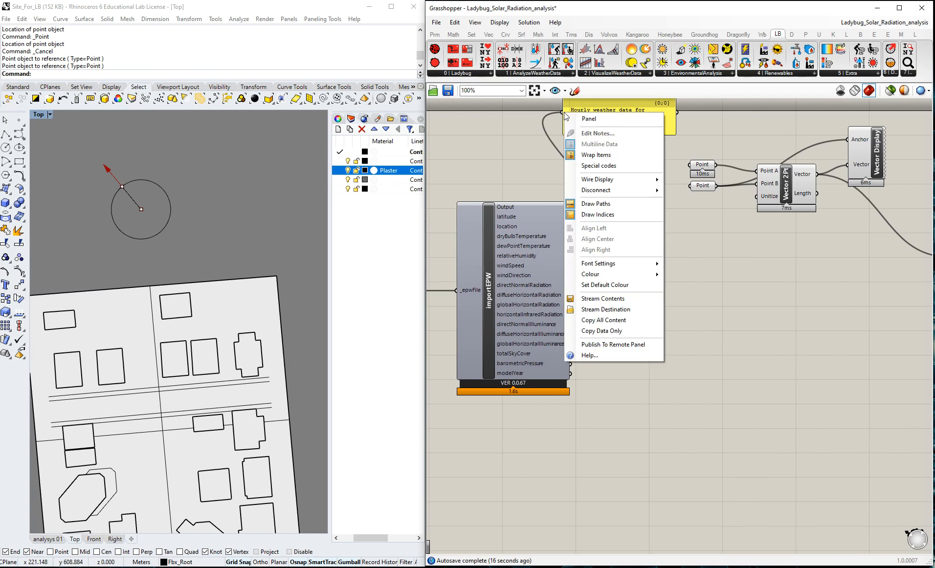
mouse_move(607, 191)
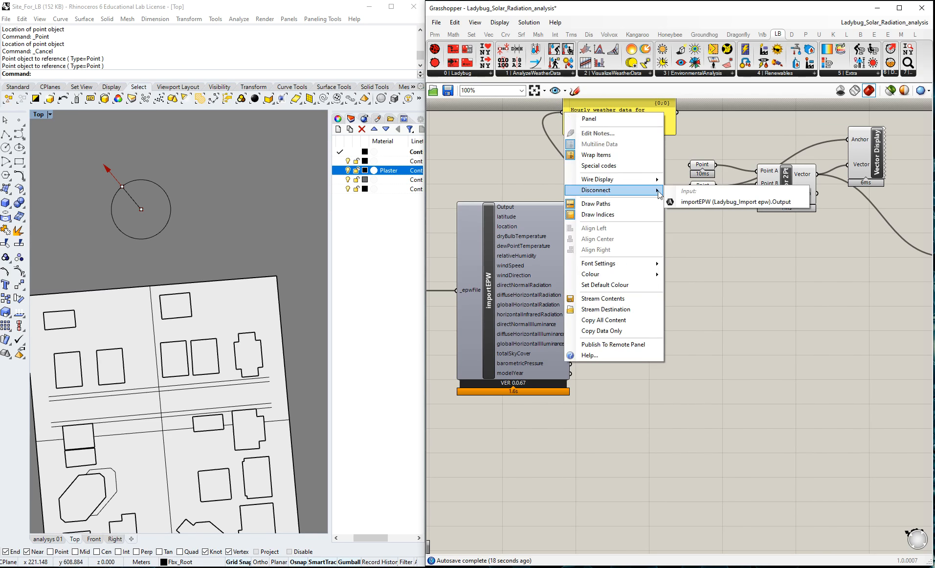
left_click(692, 199)
left_click_drag(570, 226, 812, 267)
scroll(676, 291, "down", 1)
scroll(866, 280, "up", 2)
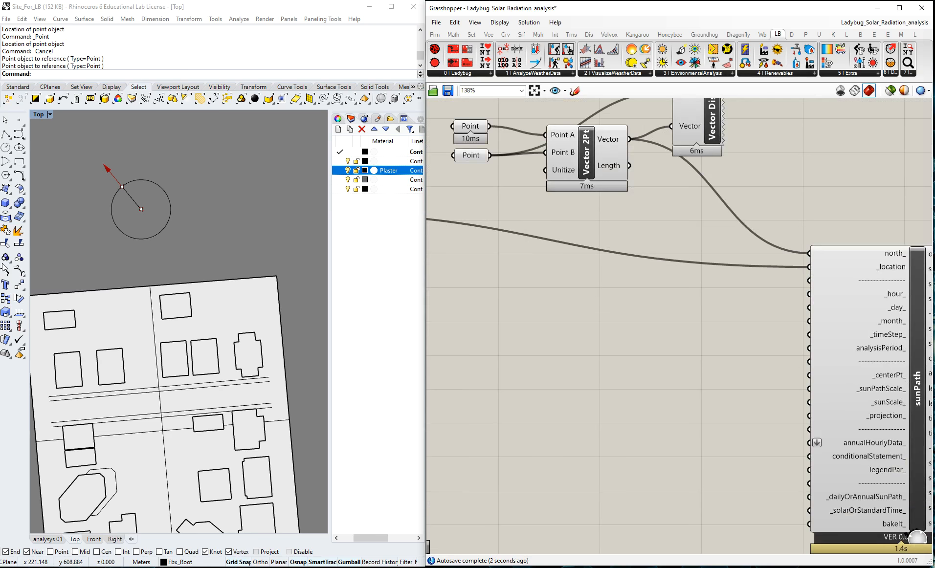
- Delete the stray Rhino point object at the sun path in the analysys 01 view and inspect the generated diagram
left_click(55, 541)
scroll(266, 273, "up", 6)
right_click_drag(213, 283, 175, 304)
scroll(66, 265, "down", 6)
scroll(196, 260, "up", 9)
right_click_drag(197, 254, 137, 270)
scroll(133, 259, "down", 4)
scroll(234, 274, "up", 8)
left_click(211, 272)
key("Delete")
right_click_drag(233, 265, 171, 289)
scroll(196, 221, "up", 4)
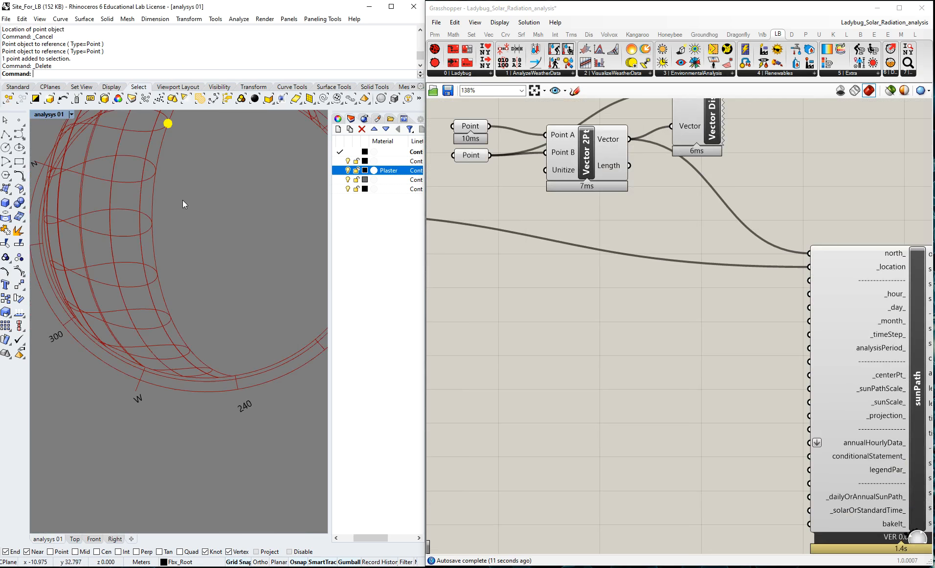
right_click_drag(199, 226, 211, 175)
scroll(228, 248, "down", 8)
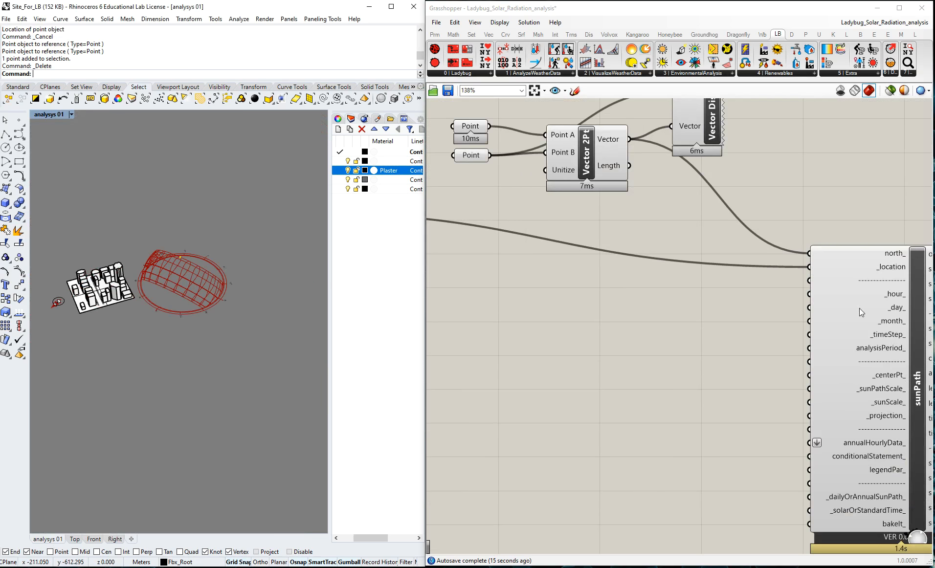
- Turn off the geometry preview of the Vector 2Pt component
scroll(776, 329, "down", 4)
scroll(723, 333, "up", 1)
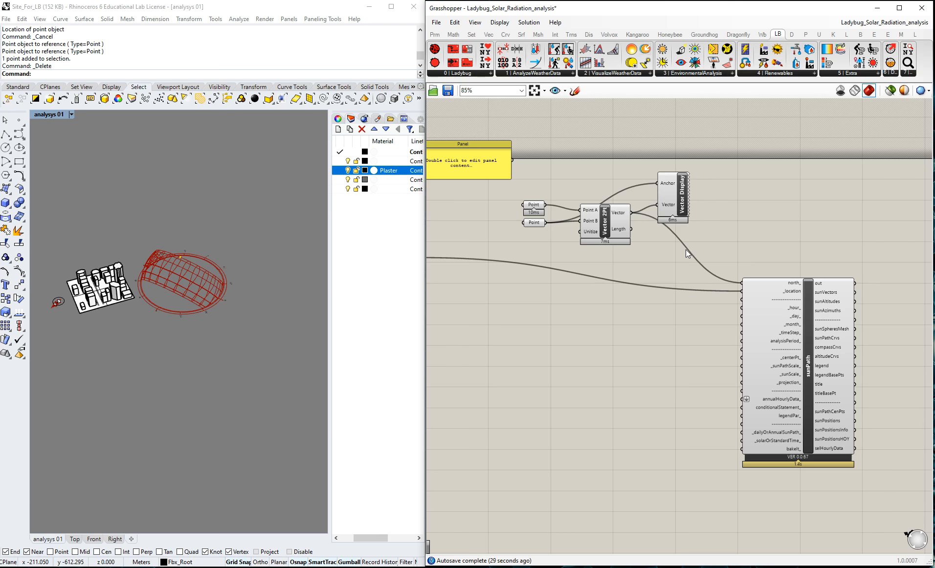
left_click_drag(646, 269, 510, 187)
middle_click(606, 226)
left_click(645, 332)
scroll(689, 325, "down", 3)
scroll(710, 316, "up", 3)
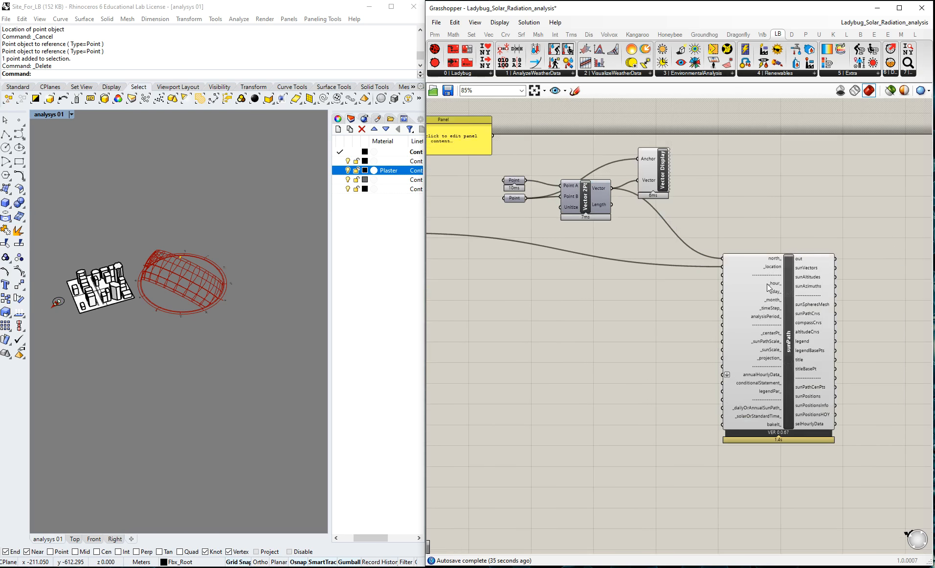
double_click(634, 294)
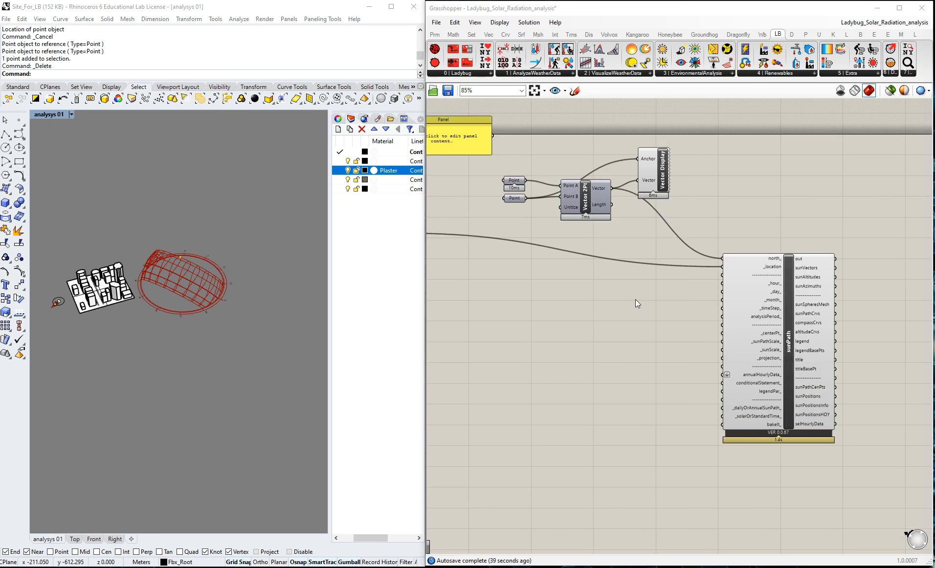
double_click(637, 303)
type("0..24")
key("Return")
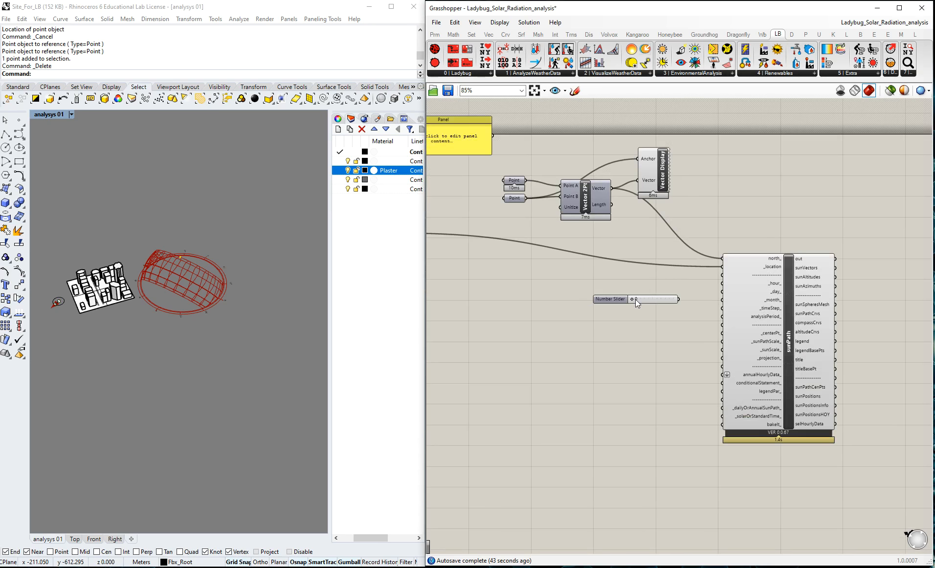
scroll(635, 299, "up", 1)
left_click(658, 300)
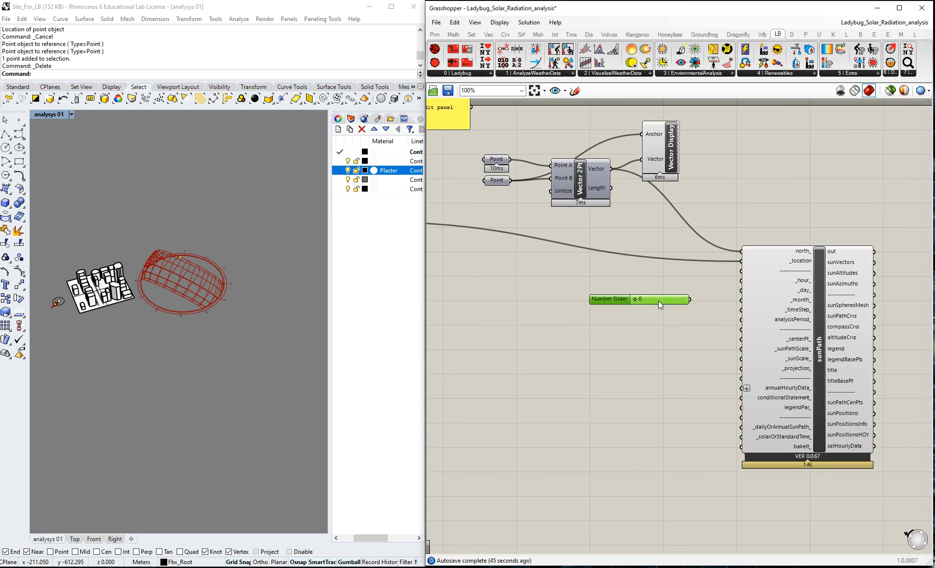
key("Delete")
- Add a Number Slider with minimum 1, wire it to sunPath's _hour_ input and set it to 11
double_click(595, 300)
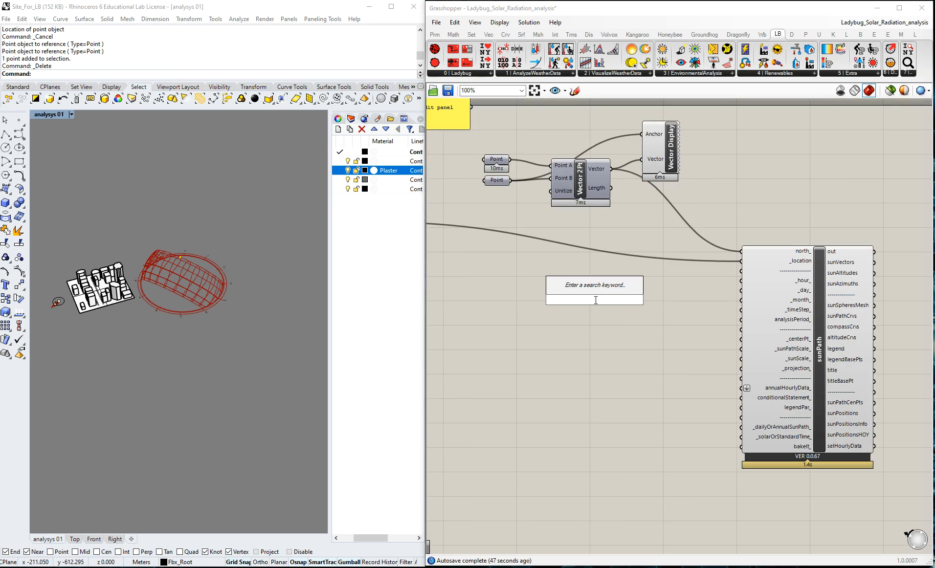
type("1..10")
key("Return")
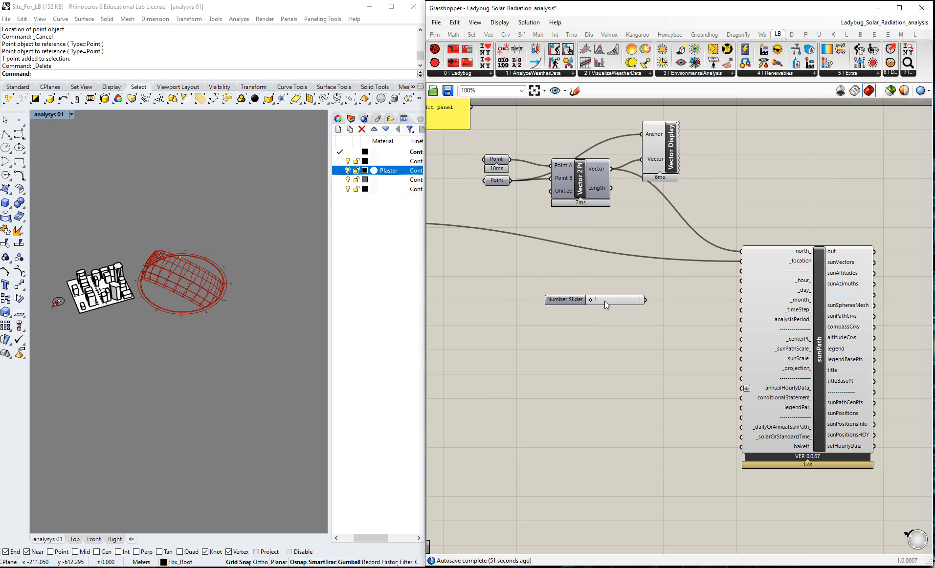
left_click_drag(642, 302, 741, 281)
left_click_drag(595, 300, 618, 289)
scroll(169, 266, "up", 5)
right_click_drag(230, 268, 128, 267)
left_click(697, 318)
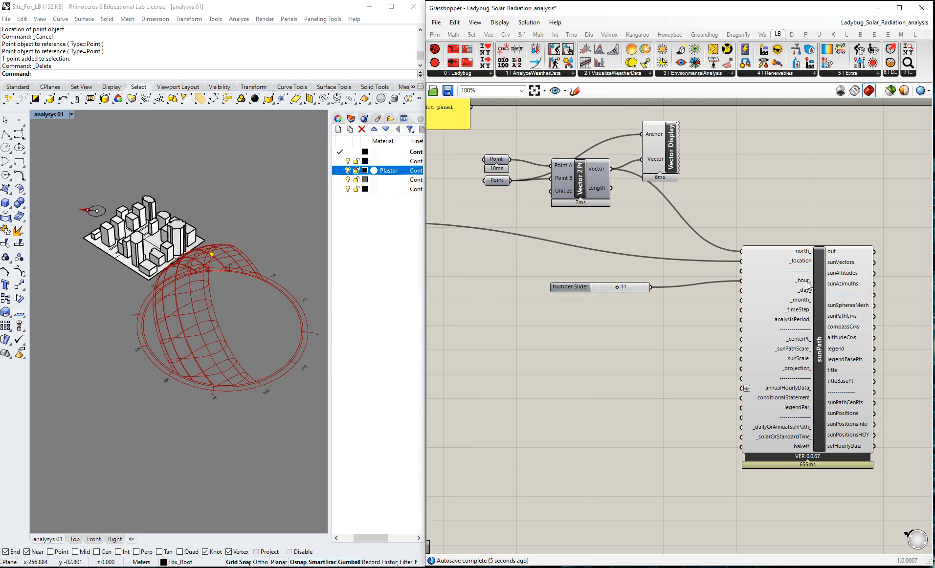
- Add a second Number Slider with minimum 1, wire it to sunPath's _day_ input and set it to 10
mouse_move(808, 293)
double_click(579, 319)
type("1..3")
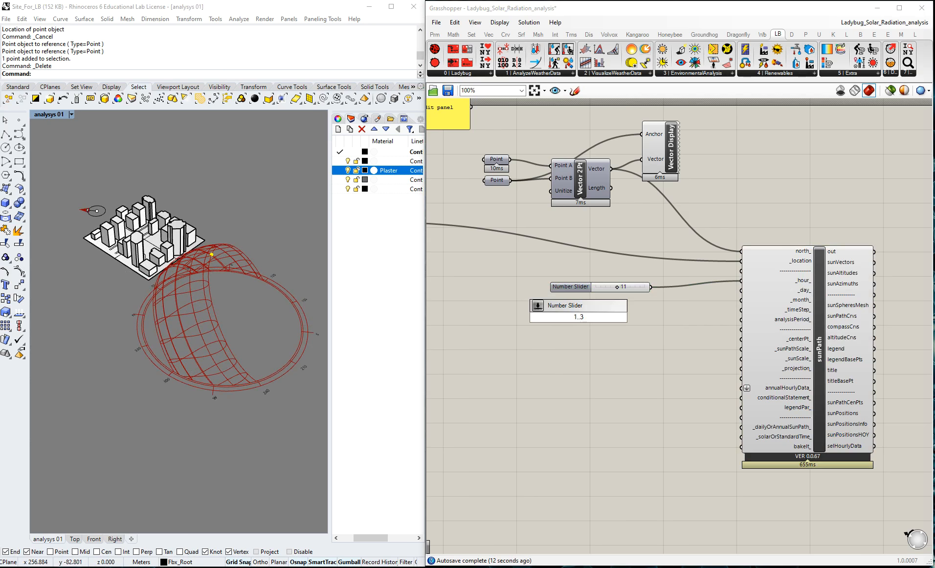
key("Return")
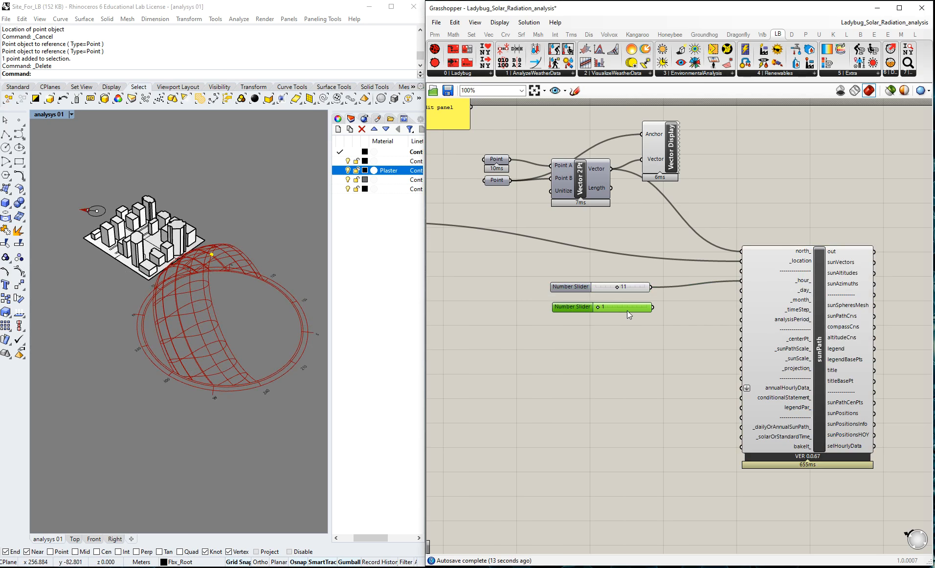
left_click_drag(653, 308, 741, 293)
left_click_drag(612, 306, 612, 308)
left_click(634, 328)
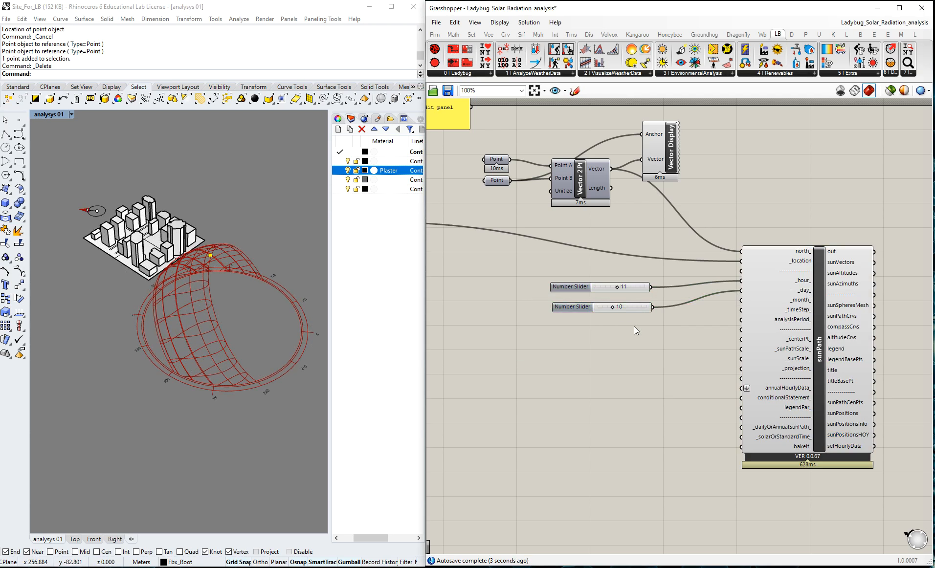
- Add a Number Slider ranging from 1 to 12 below the day slider and align the edges of all three sliders
double_click(608, 345)
type("1")
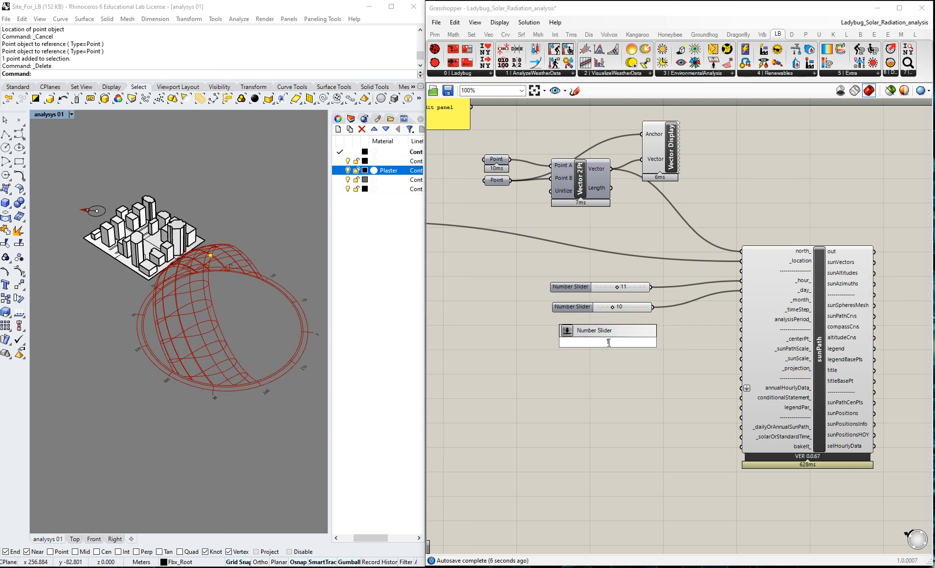
type("..12")
key("Return")
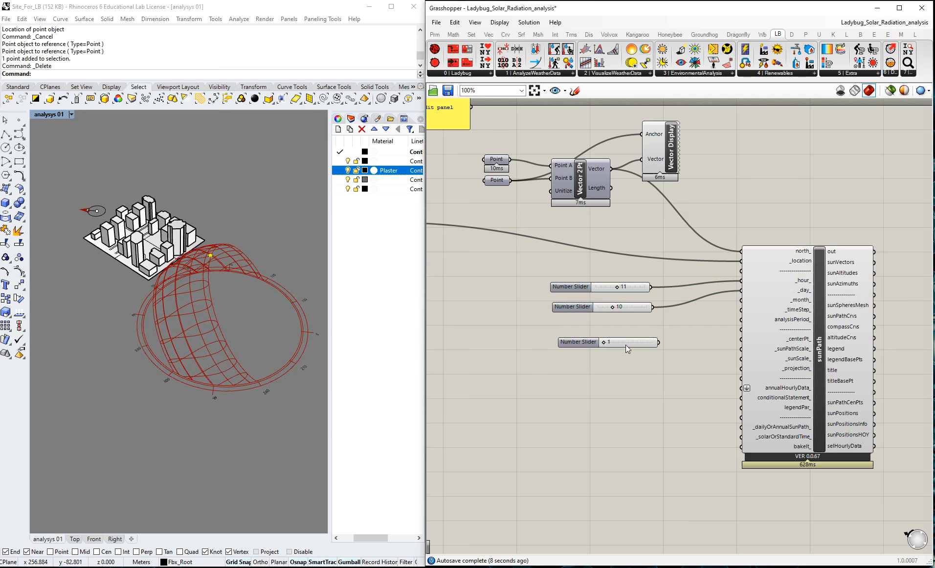
left_click(625, 324)
left_click_drag(548, 270, 678, 338)
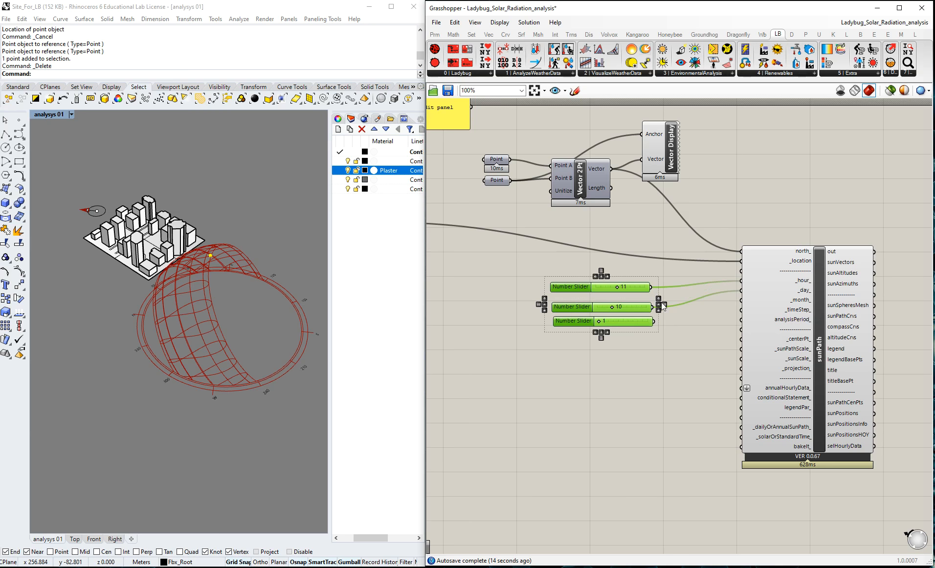
left_click(608, 279)
left_click(680, 322)
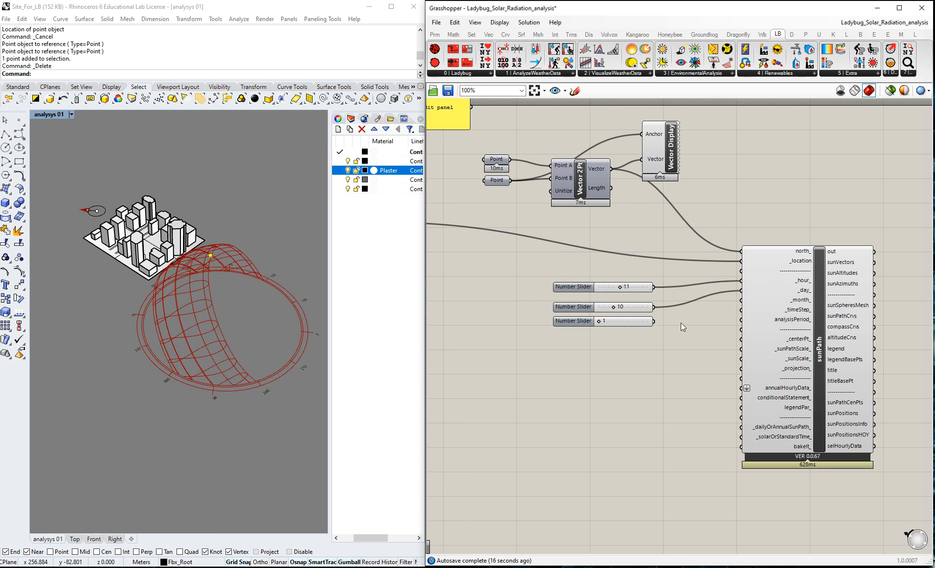
- Wire the new slider to sunPath's _month_ input and set it to 6
left_click_drag(706, 323, 741, 301)
right_click_drag(187, 360, 291, 319)
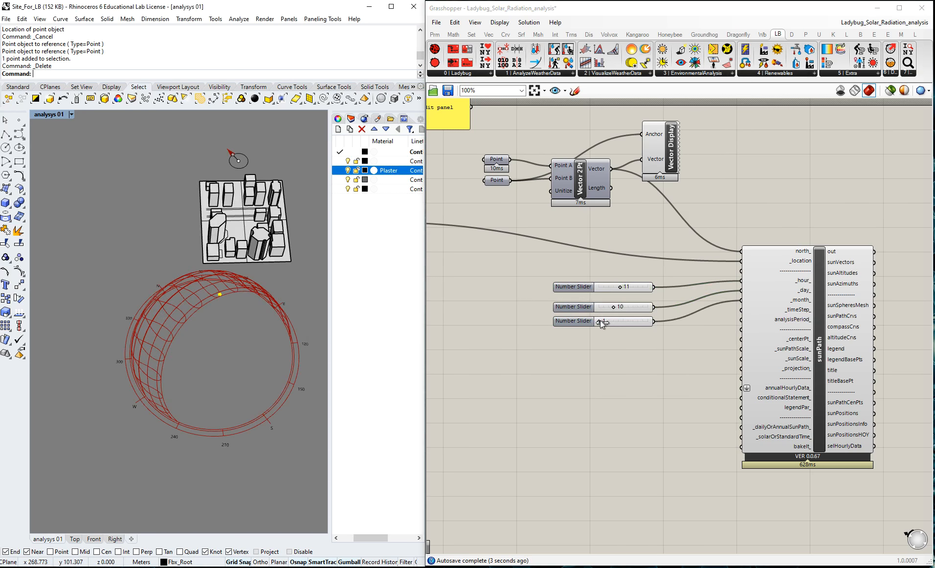
left_click_drag(613, 322, 619, 322)
- Examine the sun's position on the sun path diagram relative to the site model in the analysys 01 view
right_click_drag(253, 325, 312, 294)
right_click_drag(202, 300, 269, 293)
scroll(135, 285, "up", 7)
scroll(140, 301, "down", 3)
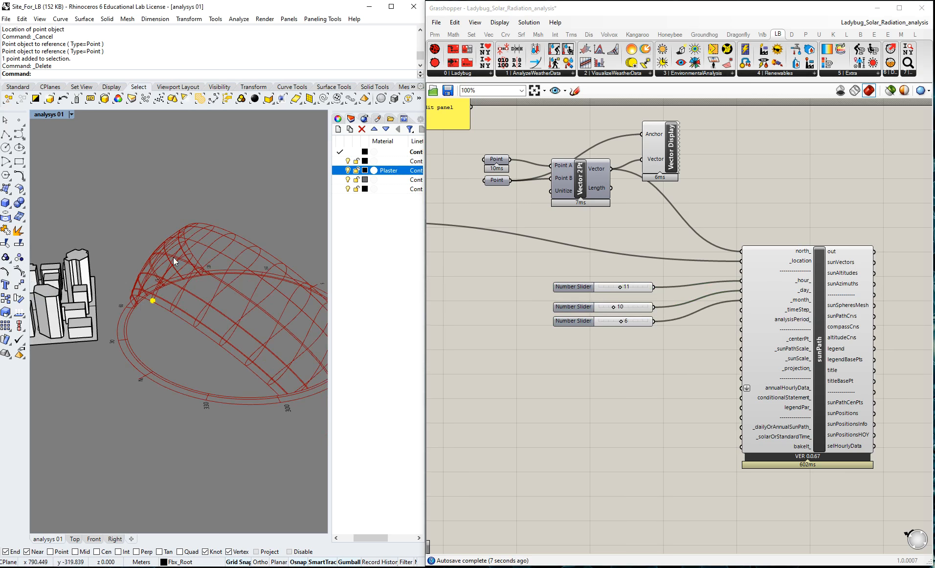
scroll(197, 279, "down", 4)
right_click_drag(232, 280, 197, 304)
left_click(638, 391)
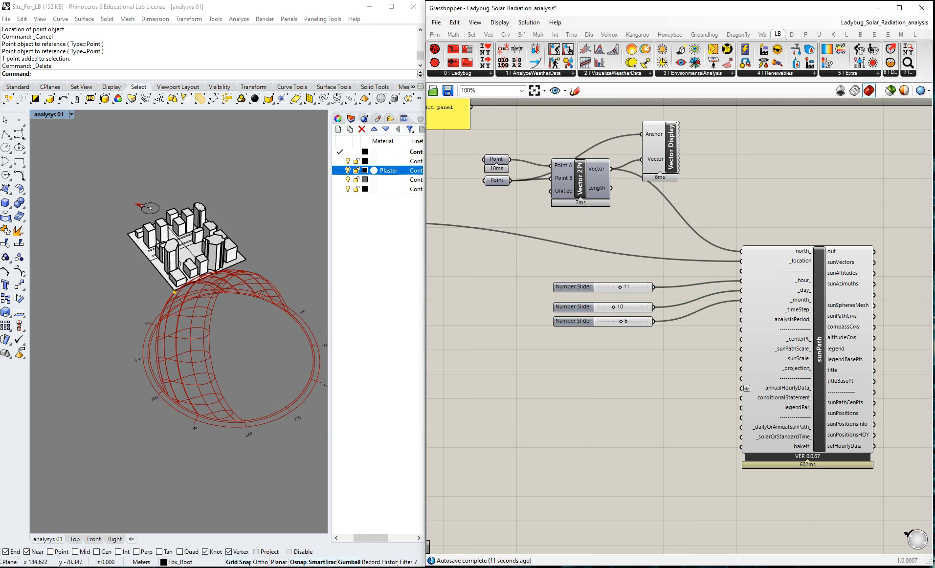
right_click_drag(172, 309, 276, 285)
scroll(123, 293, "up", 5)
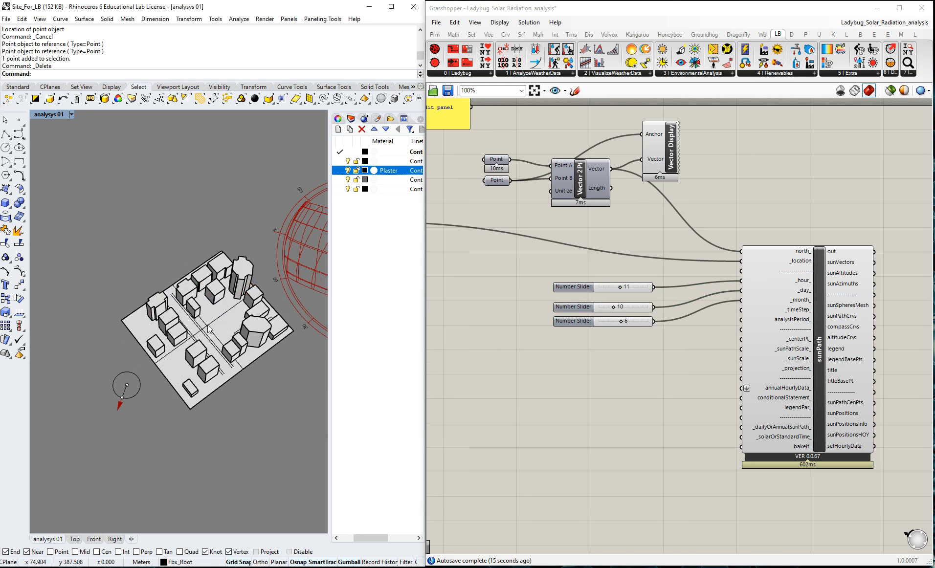
- Add a Point parameter below the month slider and place a Rhino point object at the centre of the site model
double_click(588, 360)
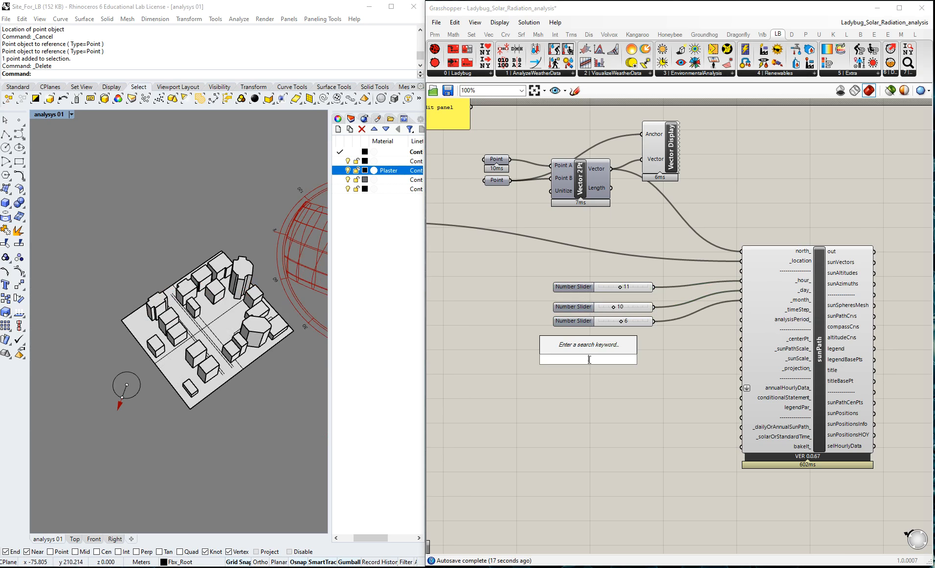
type("point")
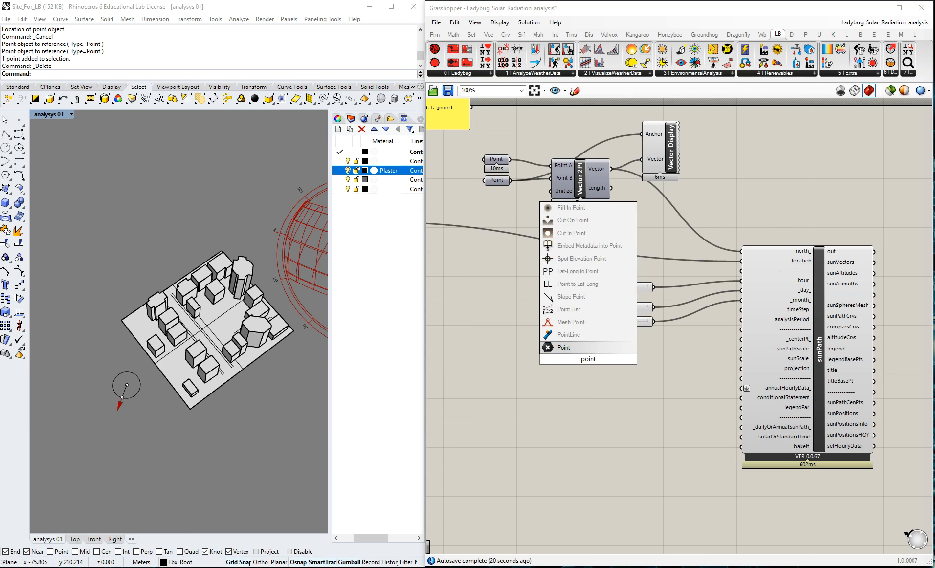
left_click(621, 347)
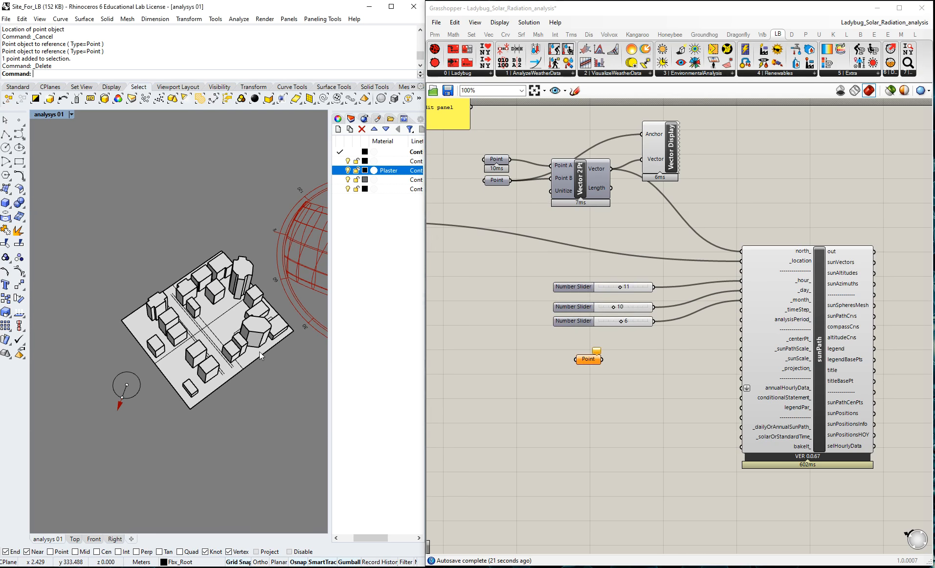
left_click(19, 119)
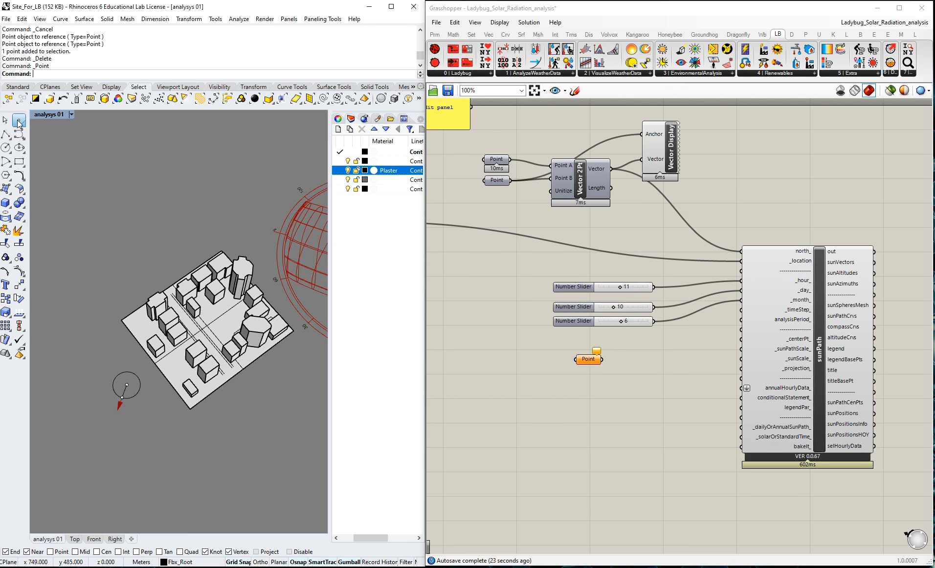
scroll(208, 325, "up", 5)
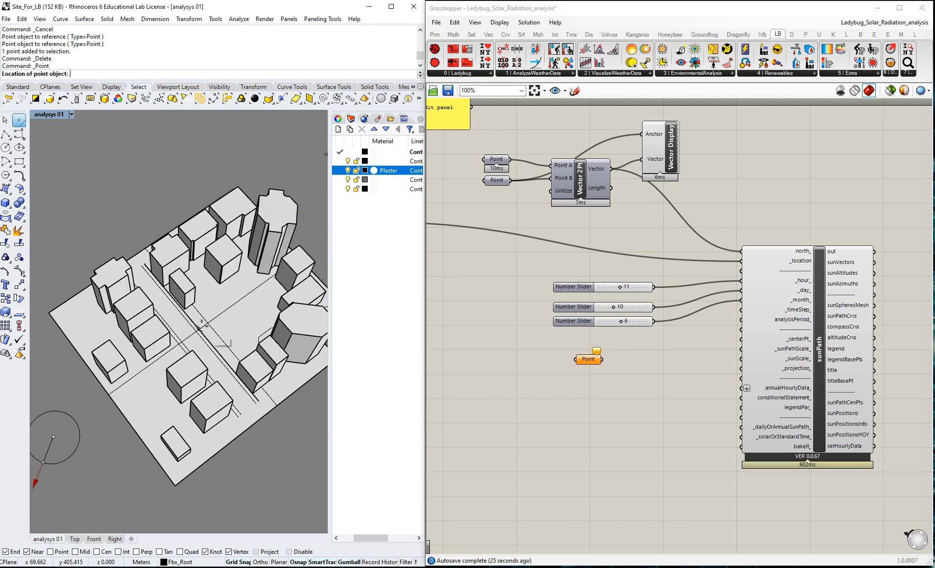
key("Escape")
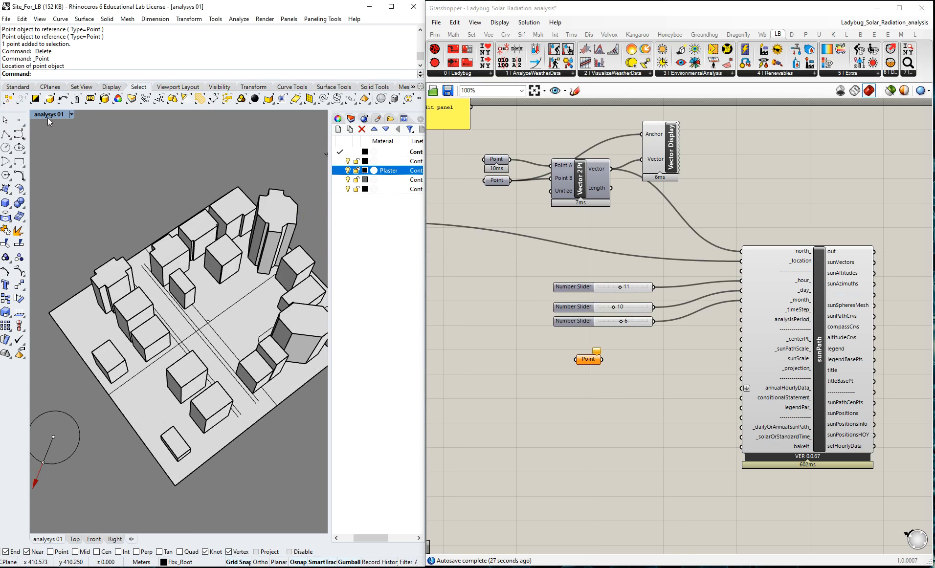
- Reference the site's centre point in the Point parameter, wire it to sunPath's _centerPt_ input and move the parameter closer to sunPath
right_click(590, 361)
left_click(618, 491)
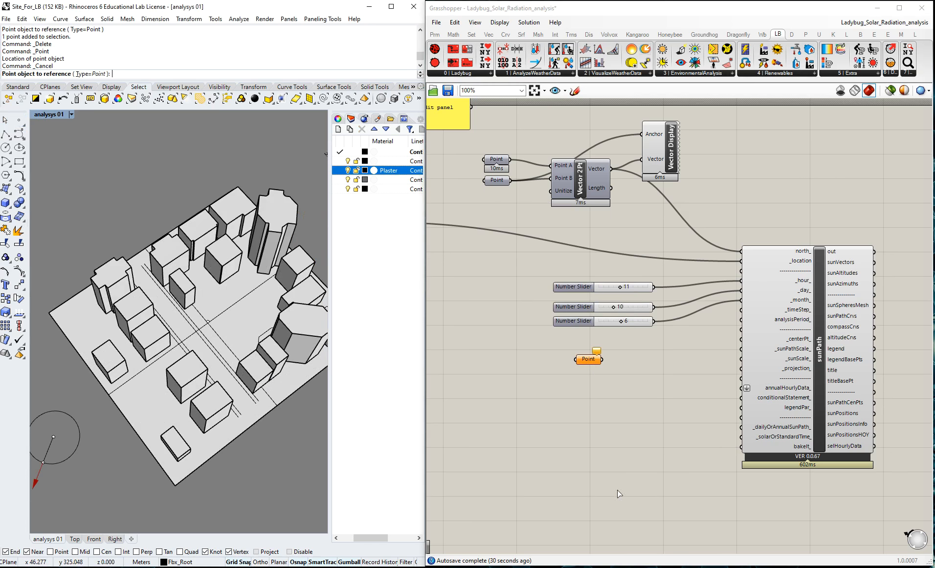
left_click(208, 322)
left_click_drag(607, 358, 742, 340)
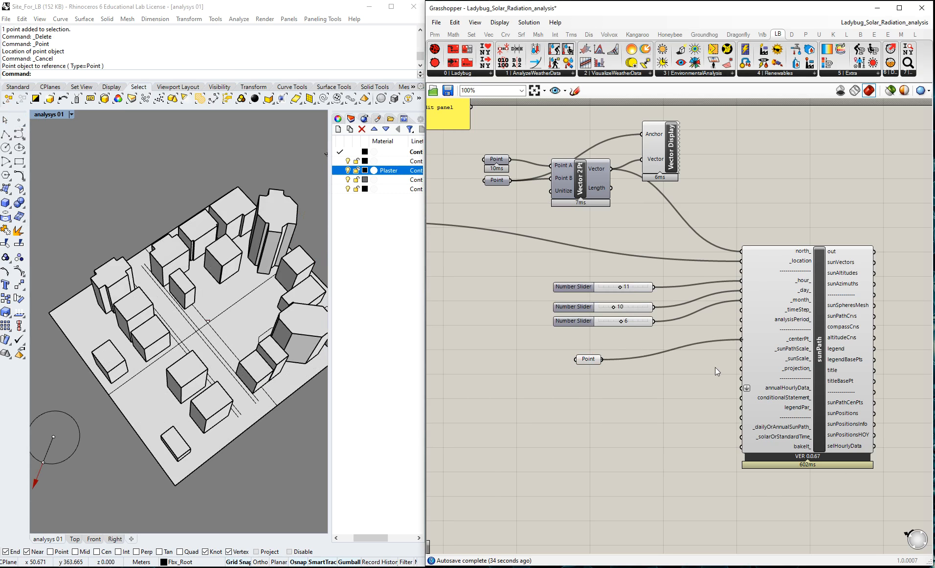
right_click_drag(288, 273, 196, 307)
scroll(200, 306, "down", 4)
right_click_drag(148, 351, 146, 305)
scroll(73, 296, "up", 4)
right_click_drag(230, 303, 225, 365)
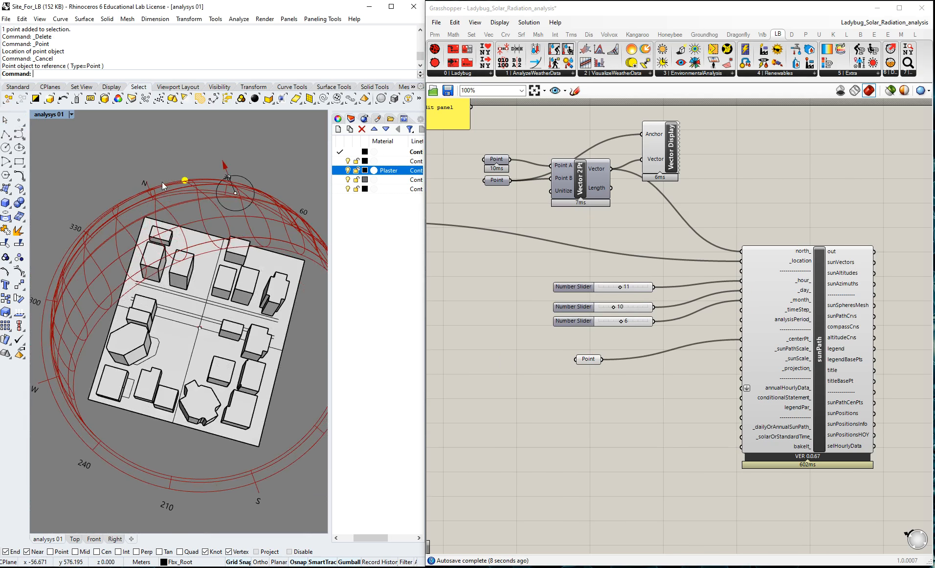
right_click_drag(216, 329, 178, 277)
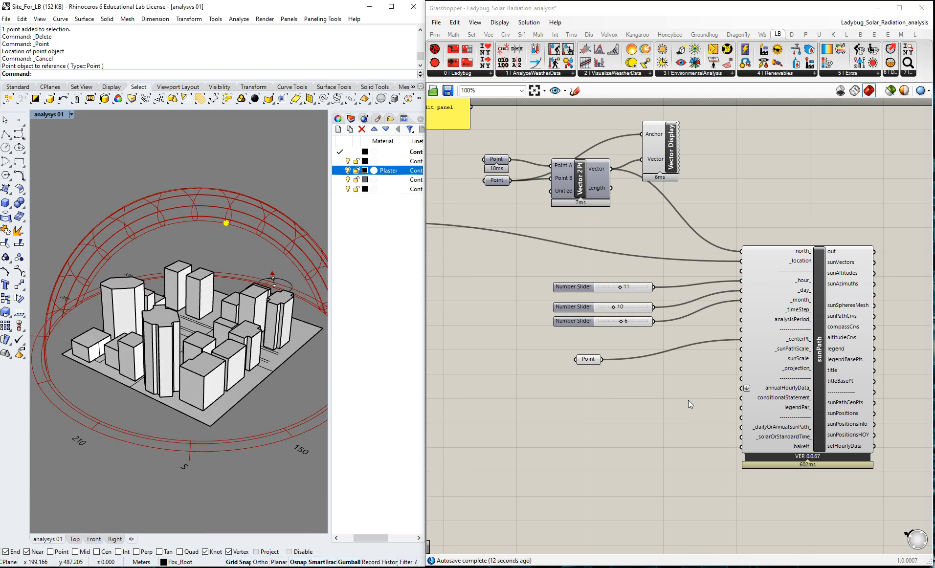
left_click(657, 410)
left_click_drag(591, 362, 646, 346)
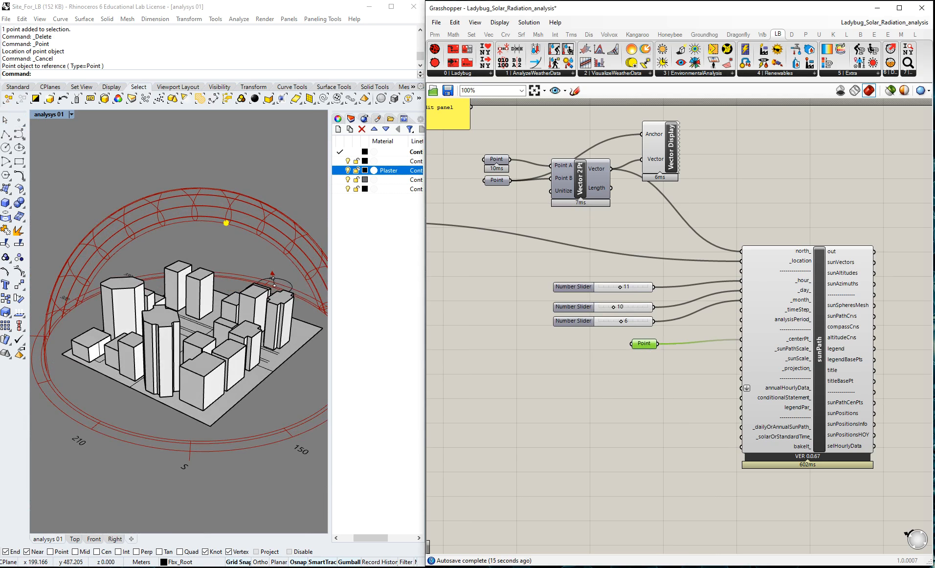
- Try driving sunPath's _sunPathScale_ input with a 1.5 Number Slider raised to 2.6, and delete that slider
left_click(616, 390)
double_click(613, 375)
type("1.5")
key("Return")
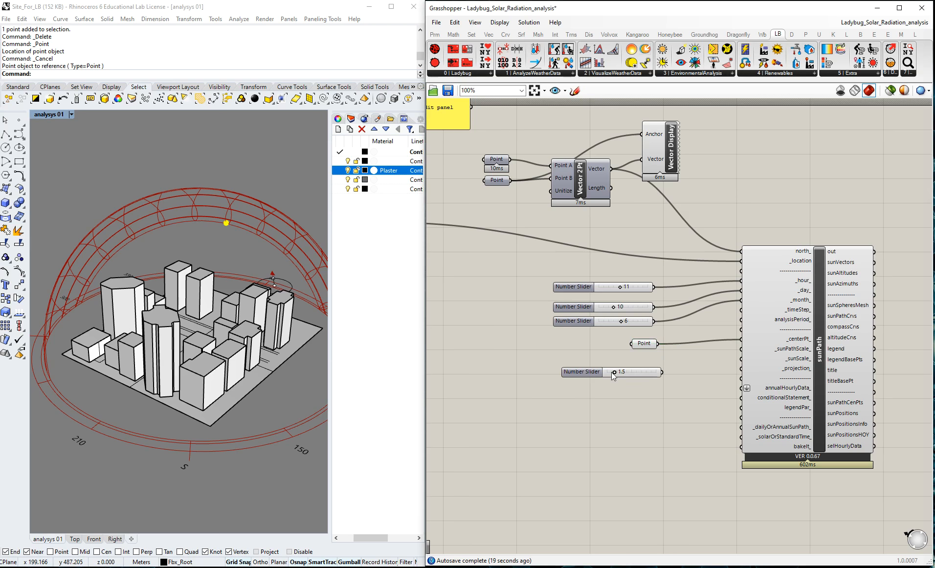
left_click_drag(662, 373, 741, 348)
left_click_drag(614, 372, 618, 374)
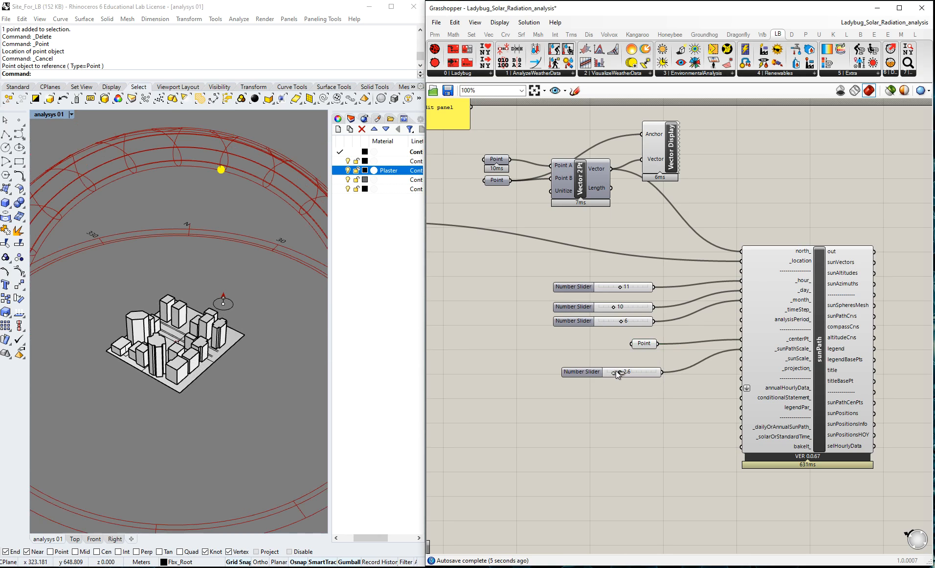
left_click(634, 372)
key("Delete")
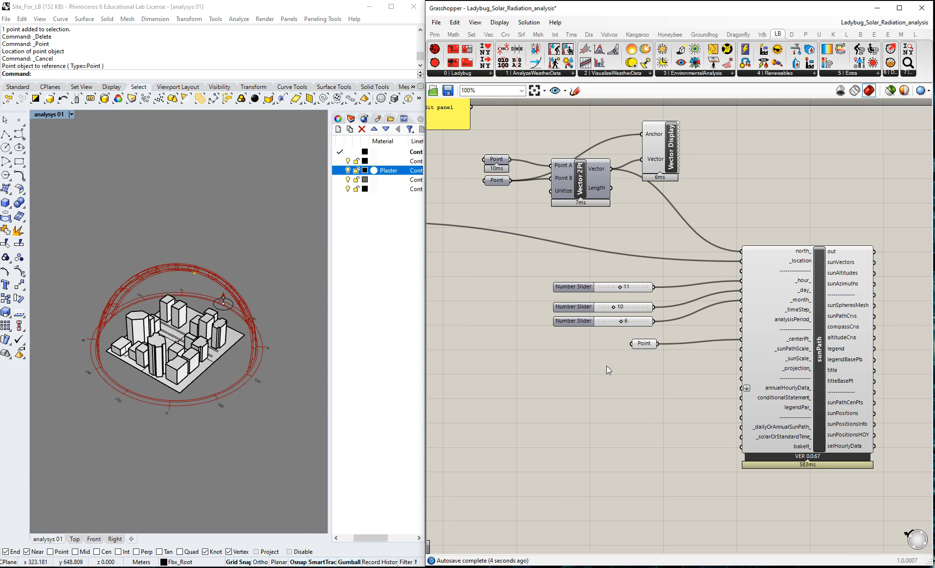
double_click(603, 369)
type("0.8")
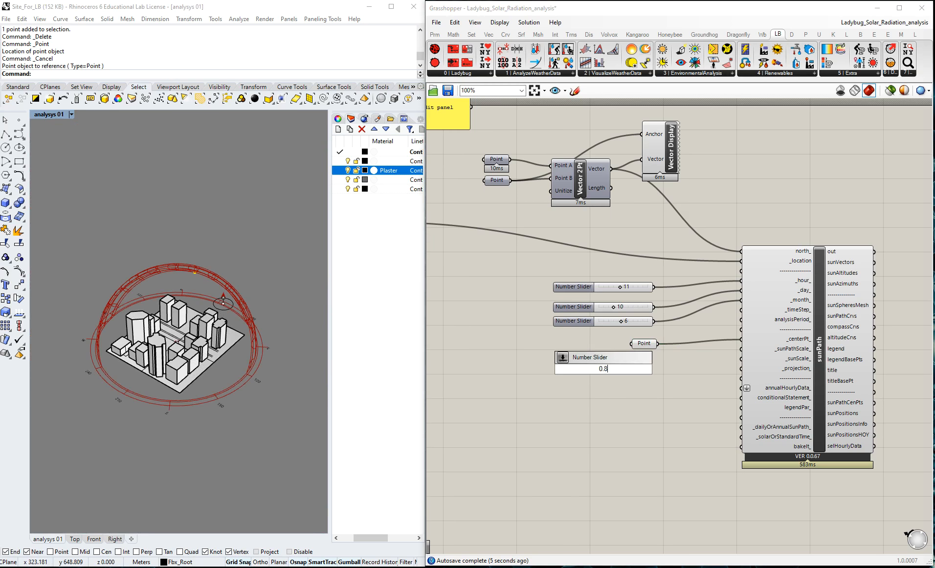
key("Return")
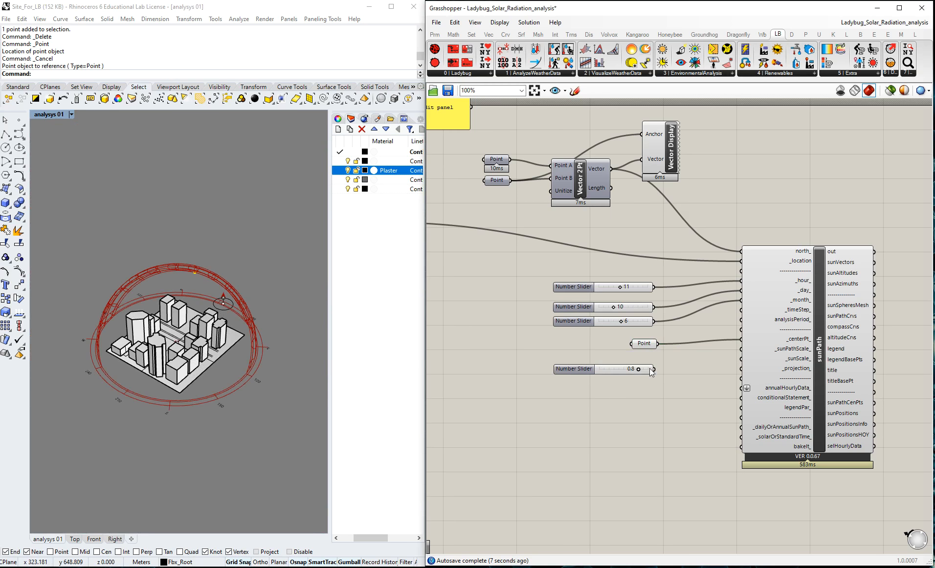
left_click(613, 370)
key("Delete")
- Add a two-decimal Number Slider with maximum 2.00, wire it to sunPath's _sunPathScale_ input and set it to 1.30
double_click(582, 371)
type("1.5")
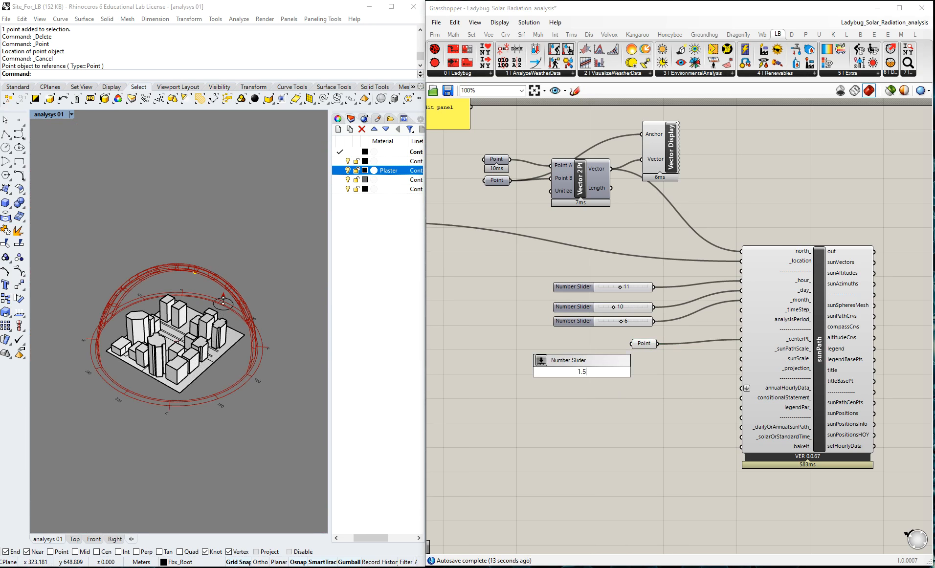
key("BackSpace")
type("0.")
type("2.00")
key("Return")
left_click_drag(578, 371, 737, 356)
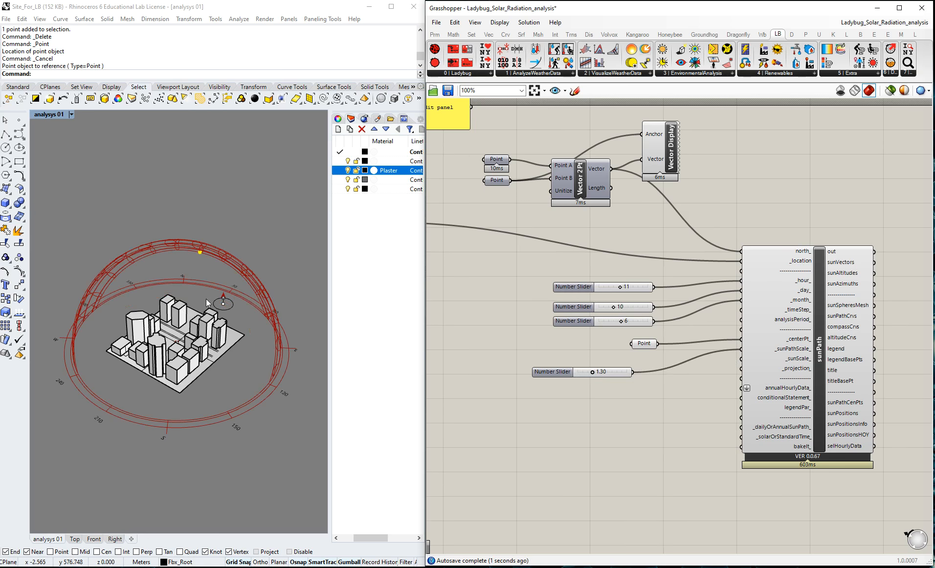
- Move the sun path scale slider directly beneath the Point parameter, in line with the other sliders
scroll(235, 311, "up", 4)
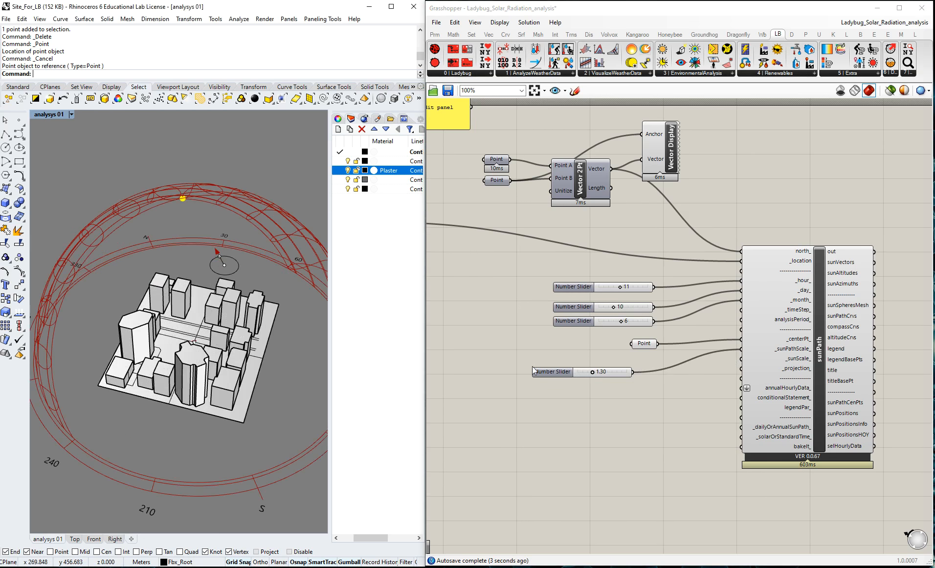
left_click_drag(620, 371, 644, 362)
left_click(660, 377)
- Try driving sunPath's _sunScale_ input with the existing sun path scale slider
mouse_move(798, 363)
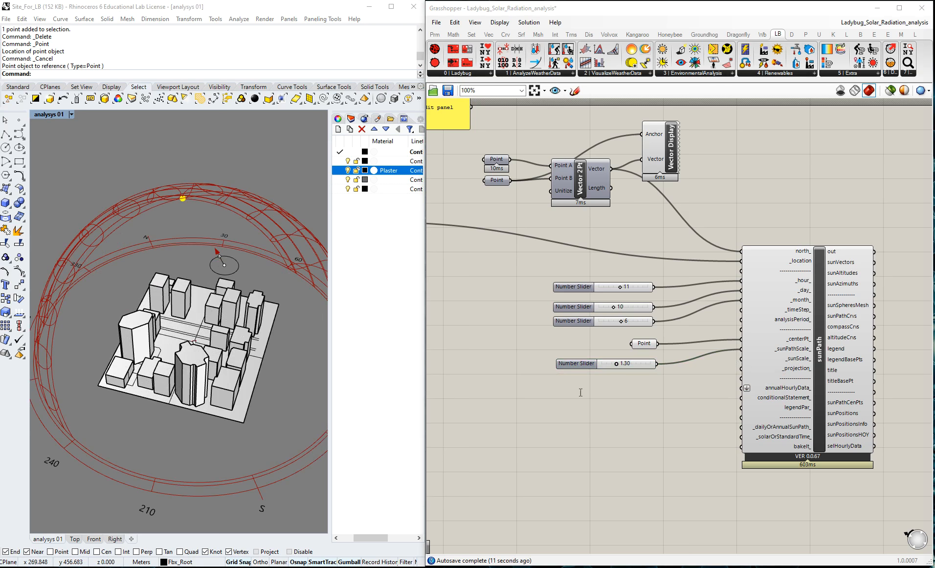
double_click(580, 393)
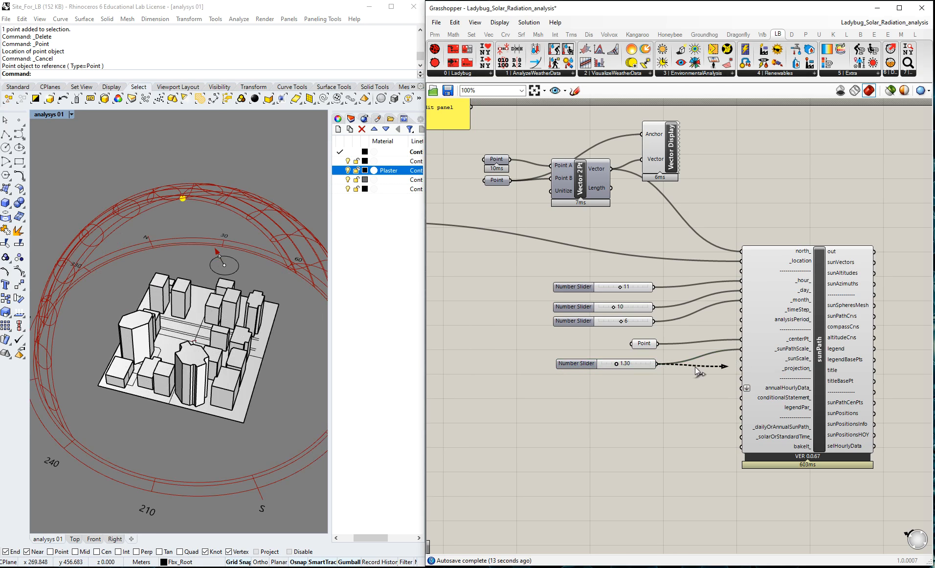
left_click_drag(747, 355, 747, 356)
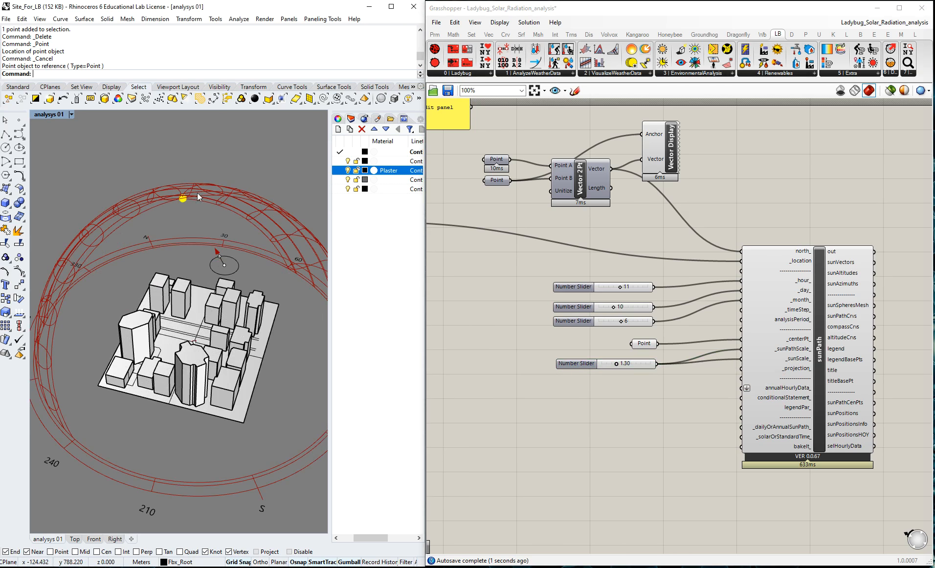
- Add a Number Slider with value 2, wire it to sunPath's _sunScale_ input and place it beneath the sun path scale slider
double_click(611, 384)
type("2")
key("Return")
left_click_drag(662, 383, 743, 359)
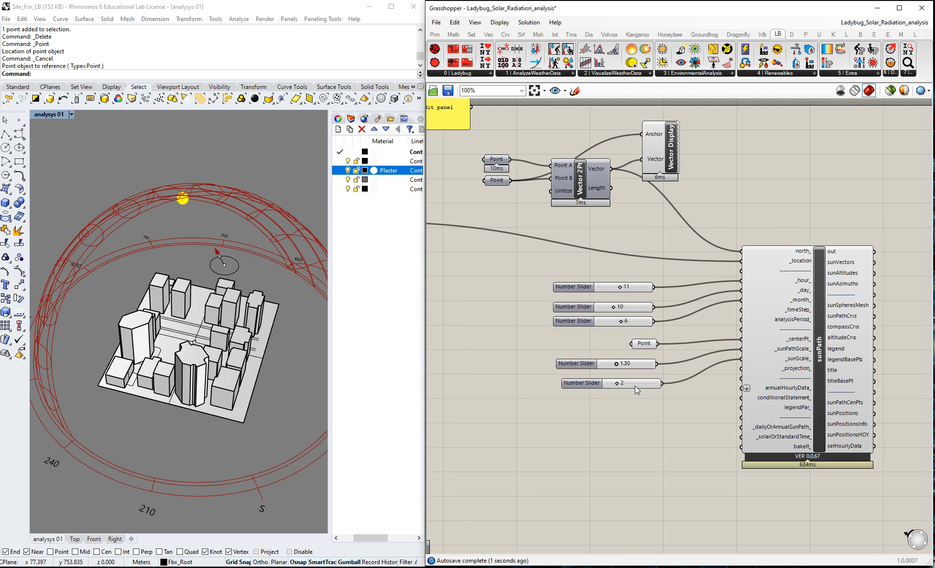
left_click_drag(635, 386, 628, 383)
right_click_drag(181, 227, 182, 201)
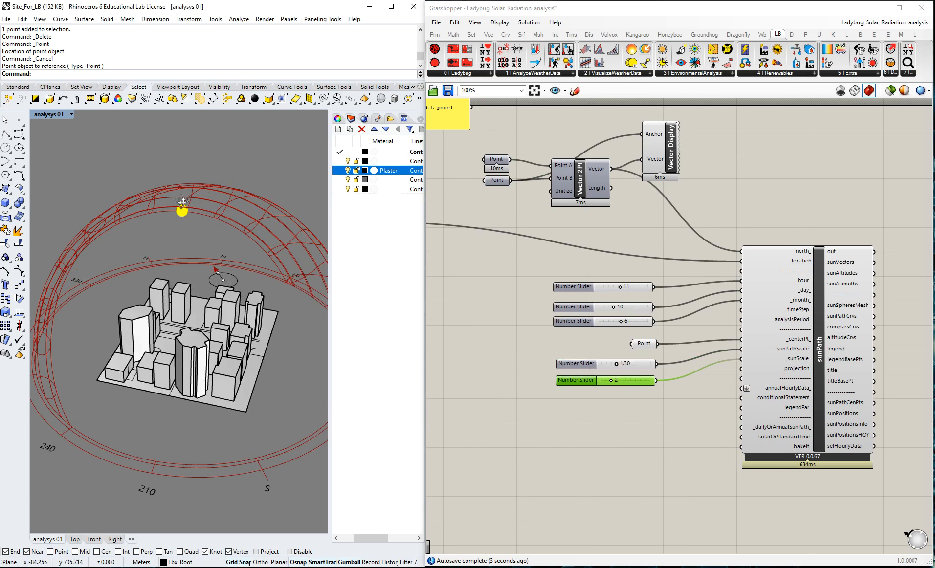
left_click(639, 434)
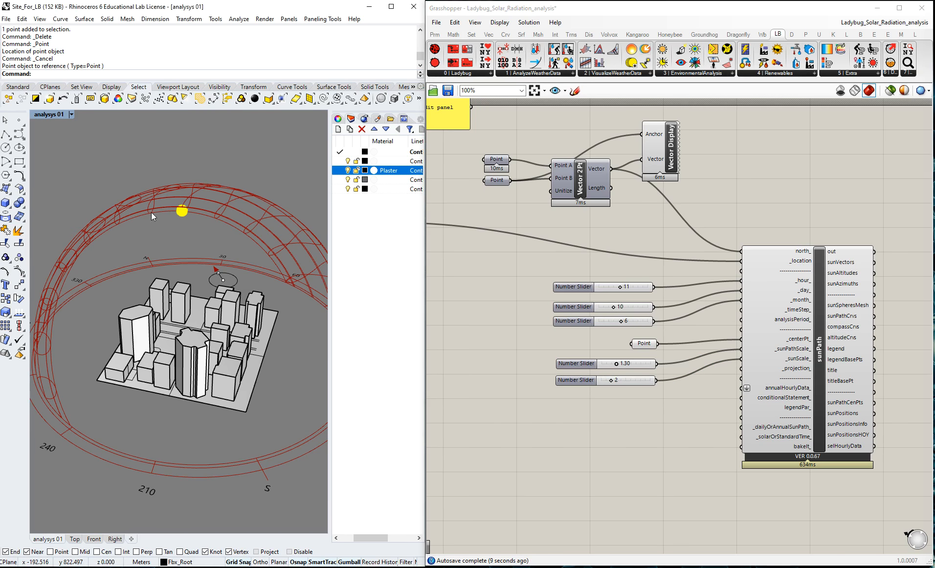
- Examine the scaled sun path around the site model and the remaining inputs of the sunPath component
right_click_drag(186, 283, 188, 308)
scroll(160, 301, "down", 8)
scroll(180, 324, "up", 4)
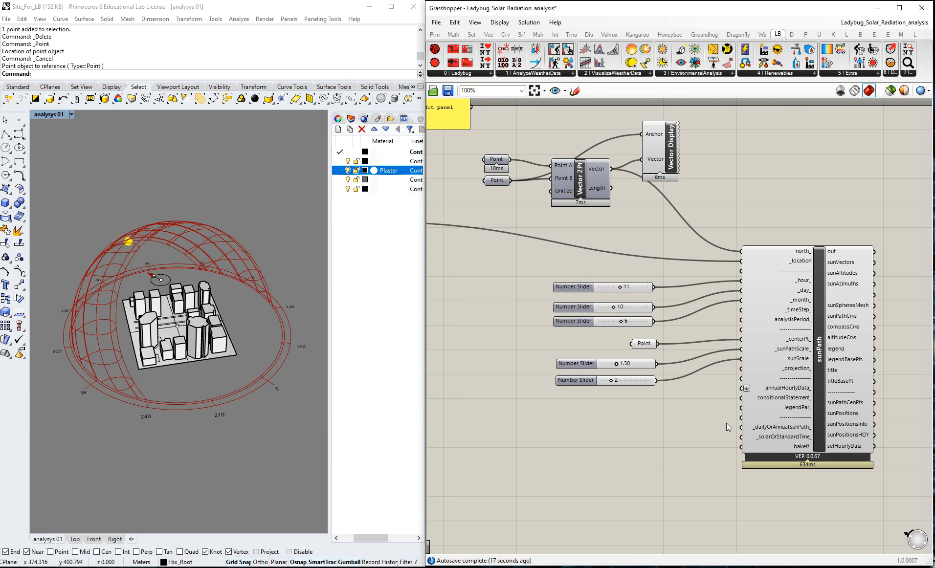
scroll(617, 391, "down", 2)
scroll(755, 378, "up", 3)
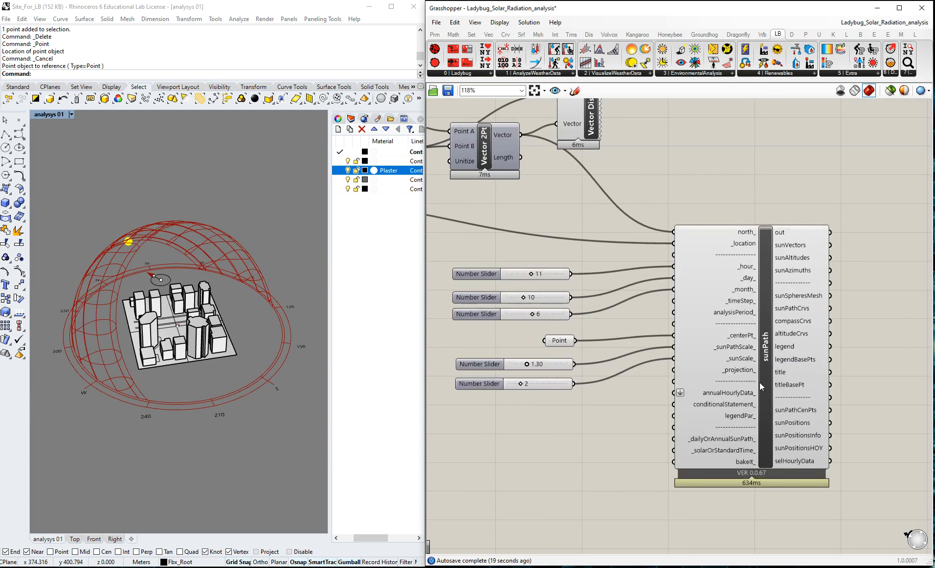
- Examine the sunPath component's remaining inputs, its sunVectors output, and the sun path around the site from above
scroll(707, 381, "up", 2)
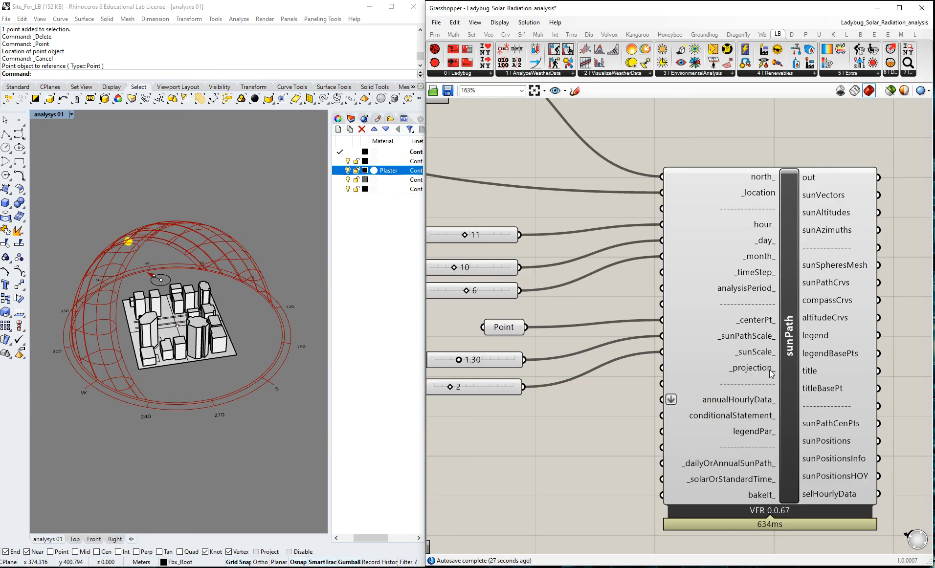
mouse_move(771, 373)
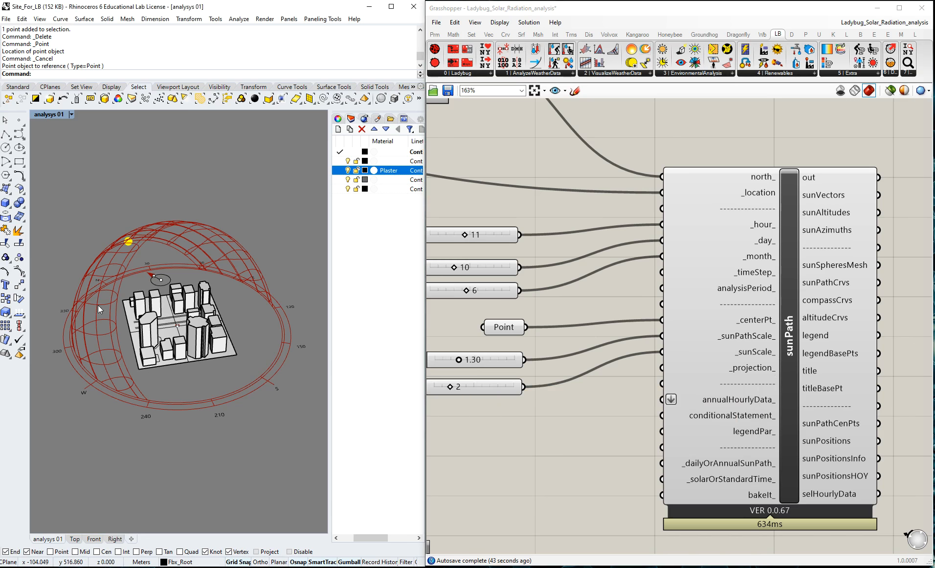
right_click_drag(185, 241, 182, 318)
left_click(581, 440)
scroll(578, 441, "down", 2)
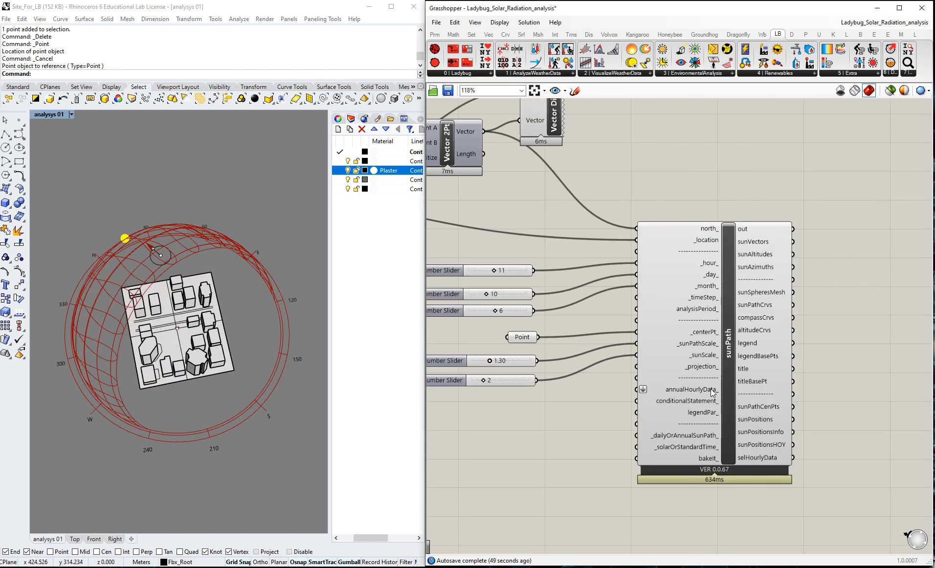
scroll(886, 253, "up", 1)
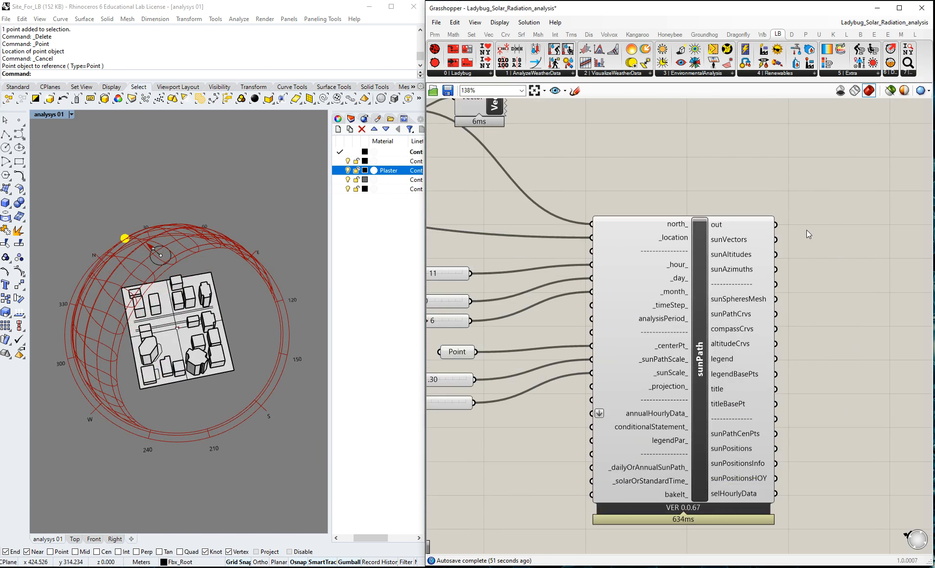
mouse_move(771, 230)
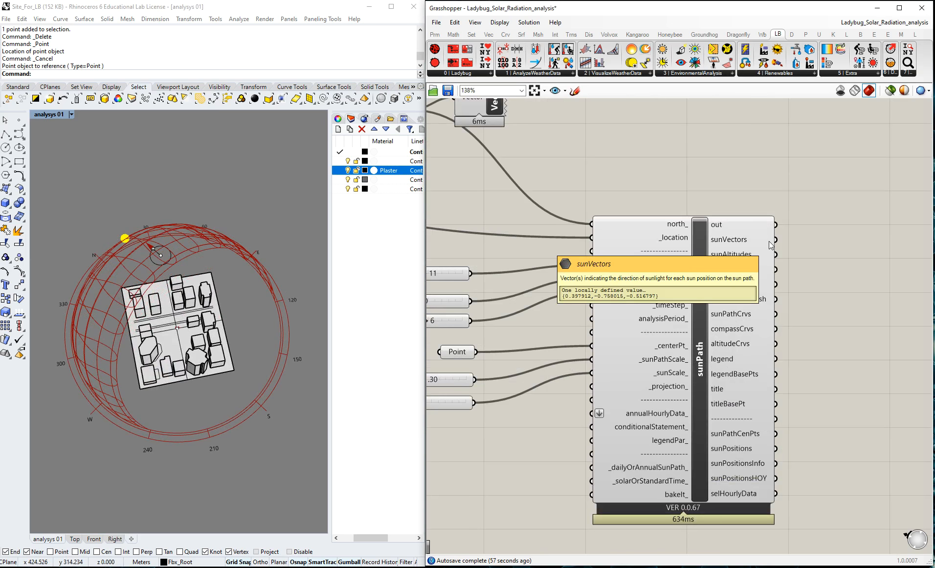
scroll(655, 233, "down", 2)
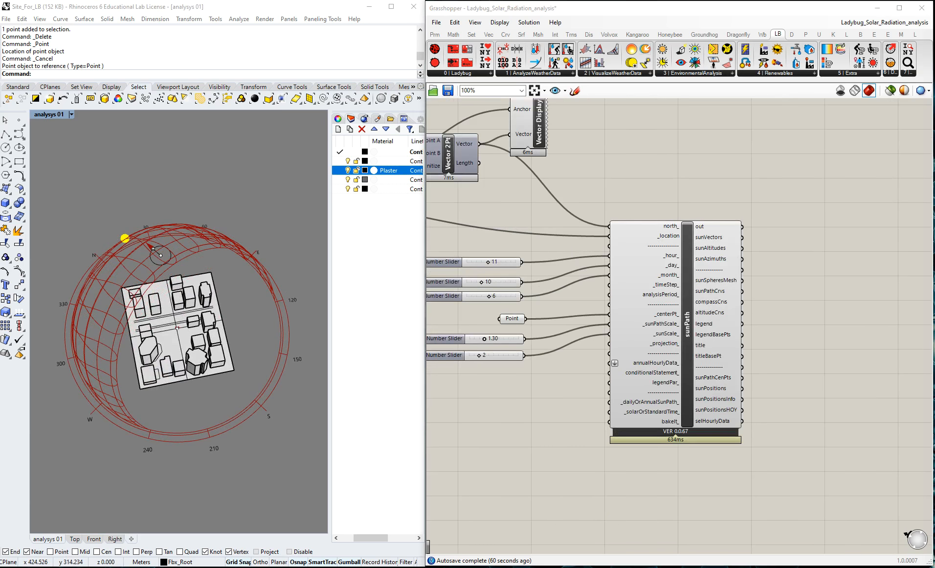
scroll(808, 256, "up", 3)
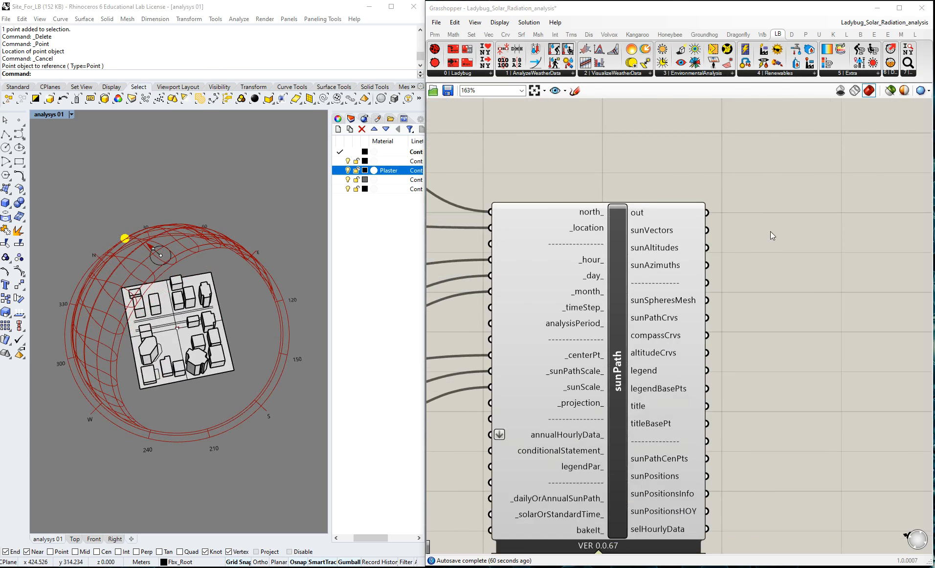
- Try feeding sunPath's sunVectors output into a new Curve parameter, and delete that parameter
double_click(783, 250)
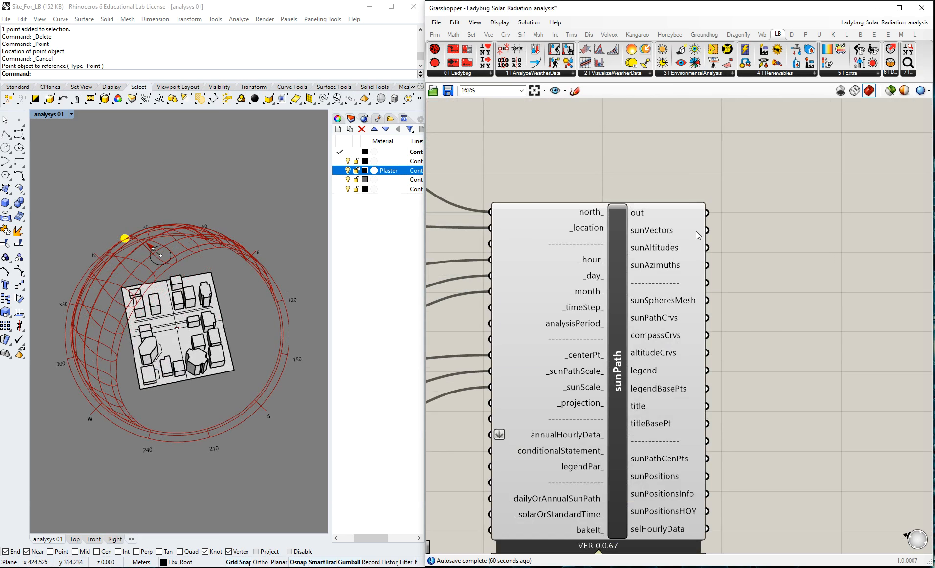
mouse_move(696, 235)
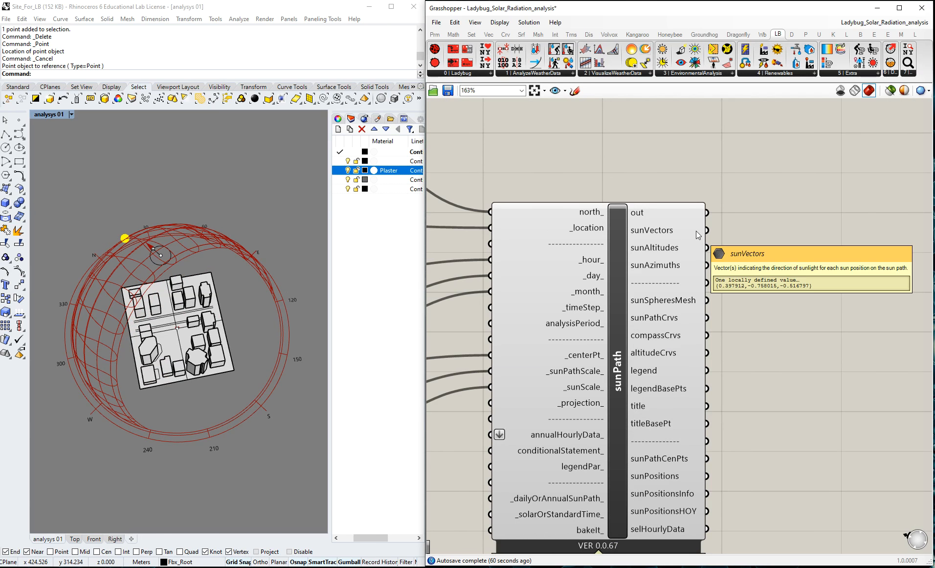
double_click(824, 237)
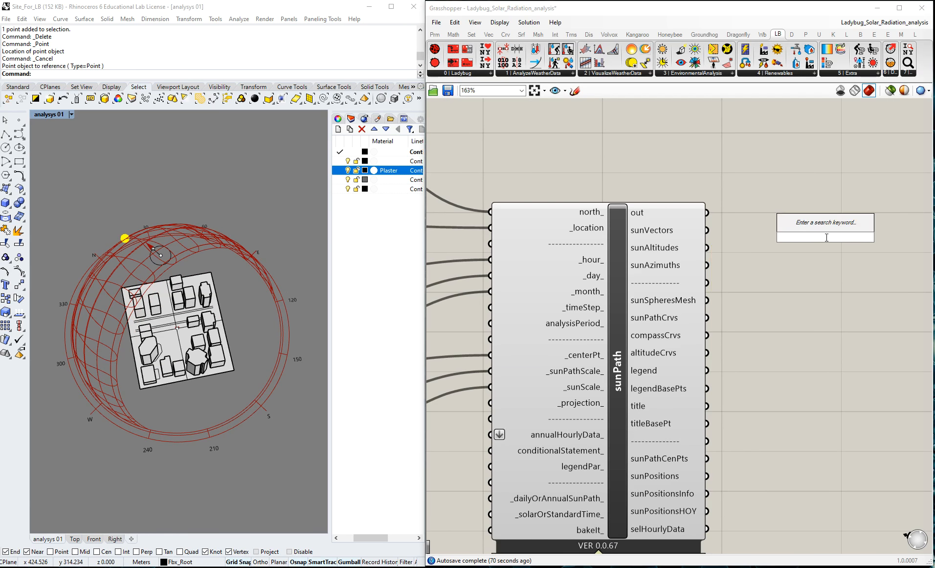
type("curve")
key("Return")
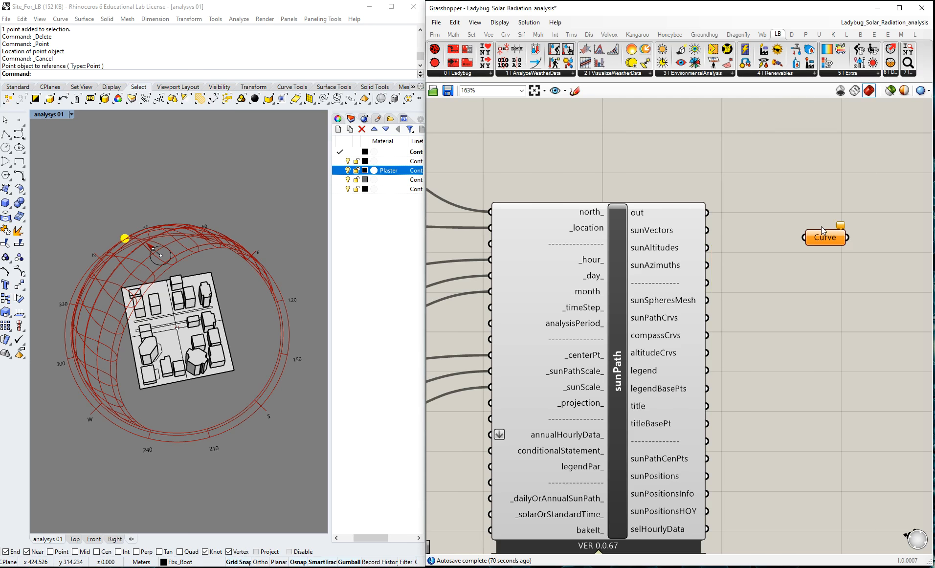
left_click_drag(702, 233, 803, 238)
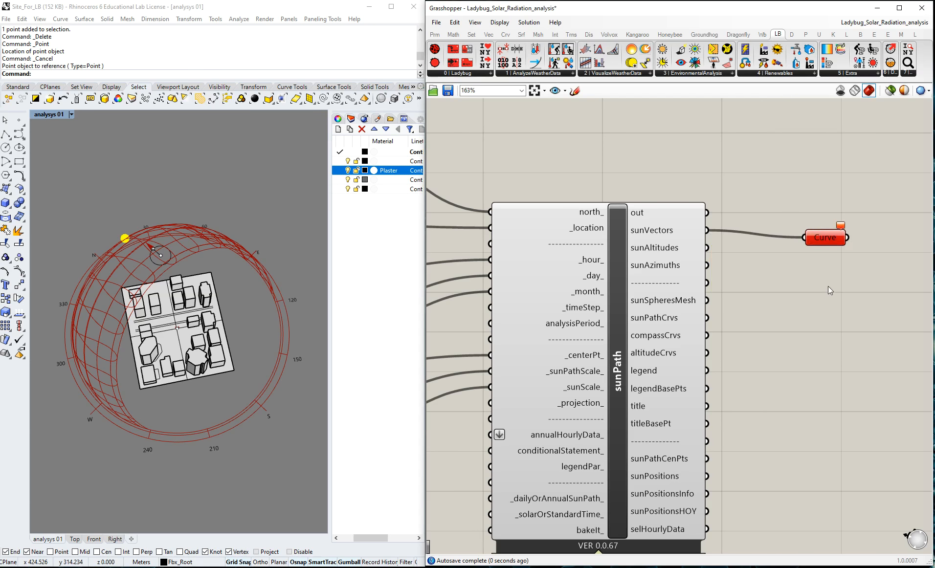
left_click(823, 243)
key("Delete")
- Inspect sunPath's sunVectors output and compare it with the sun position over the site model
mouse_move(699, 235)
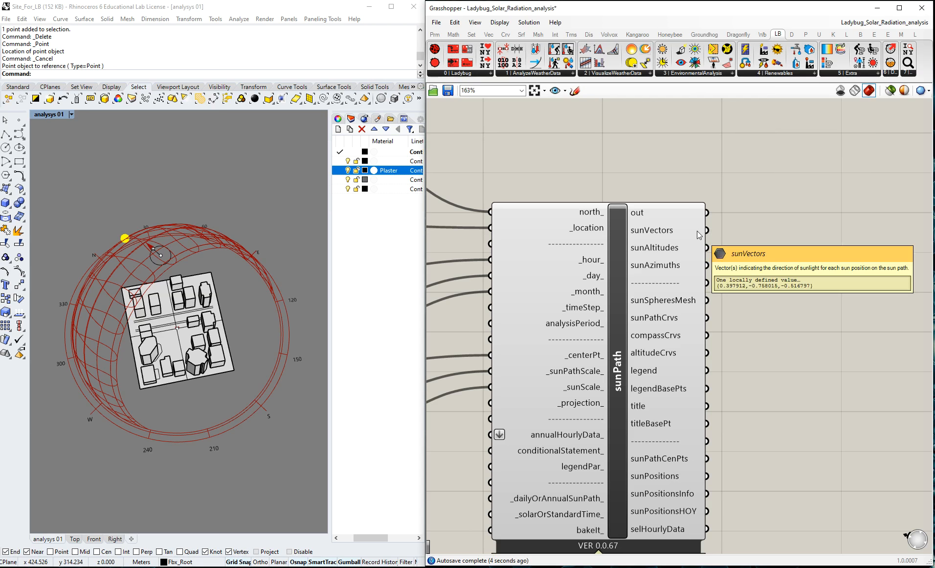
scroll(797, 235, "down", 5)
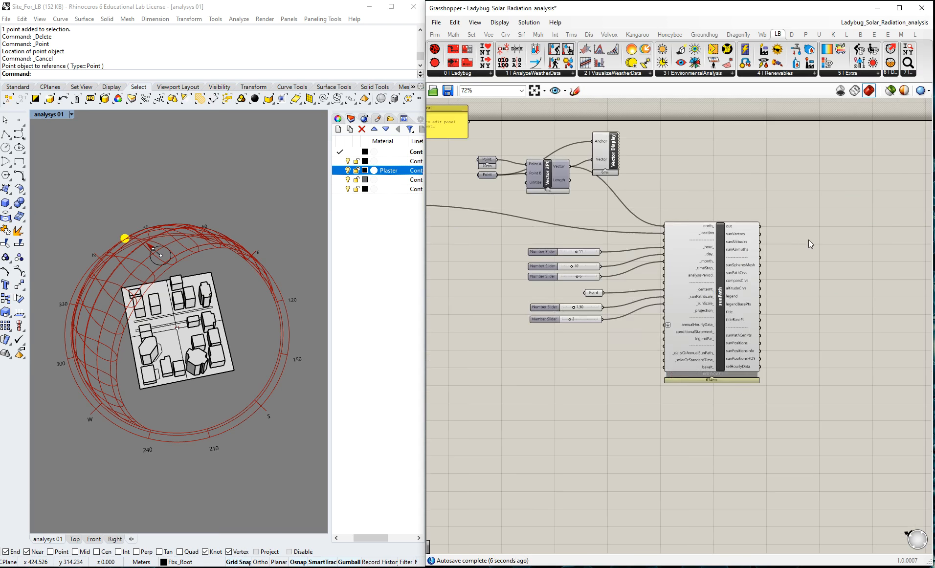
scroll(809, 239, "up", 3)
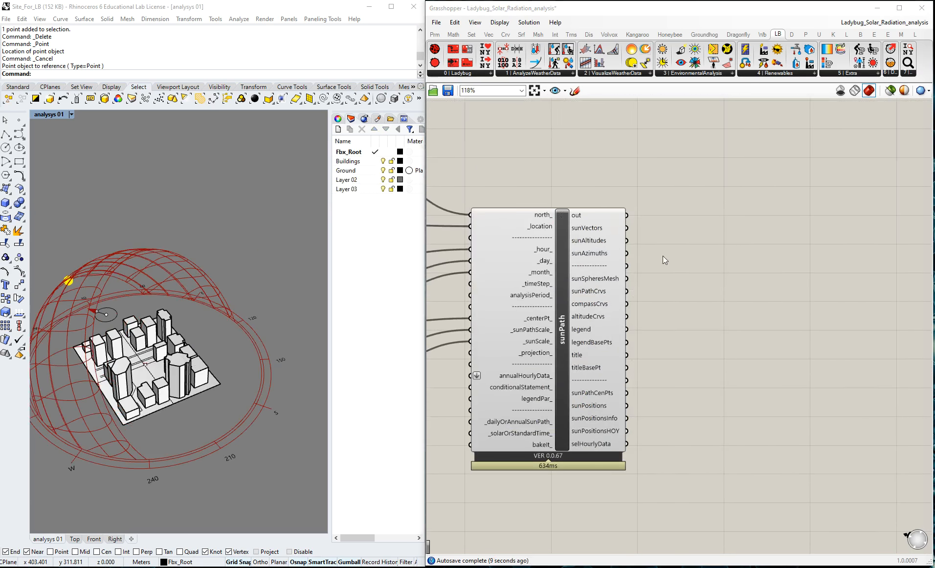
scroll(655, 293, "down", 3)
scroll(659, 293, "up", 2)
left_click(639, 206)
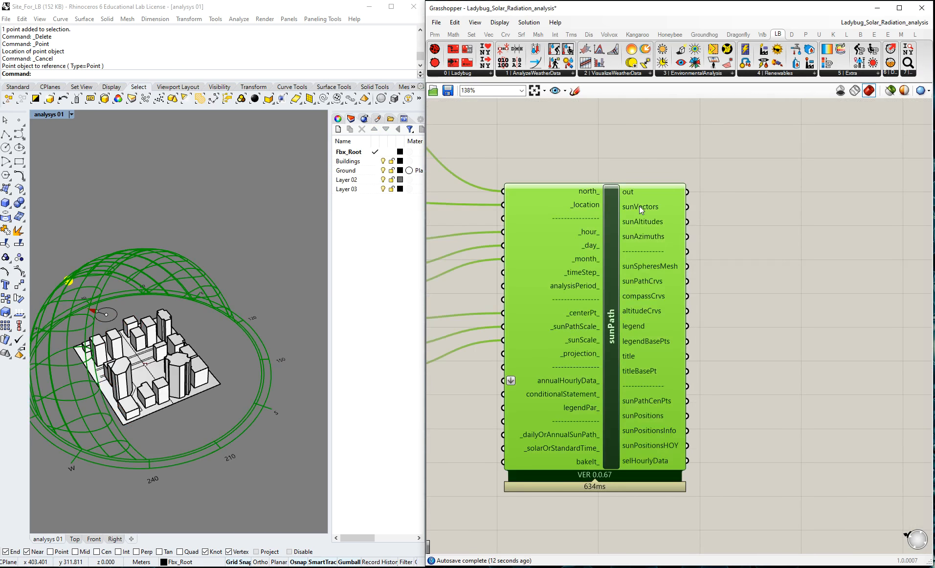
left_click(724, 211)
mouse_move(640, 209)
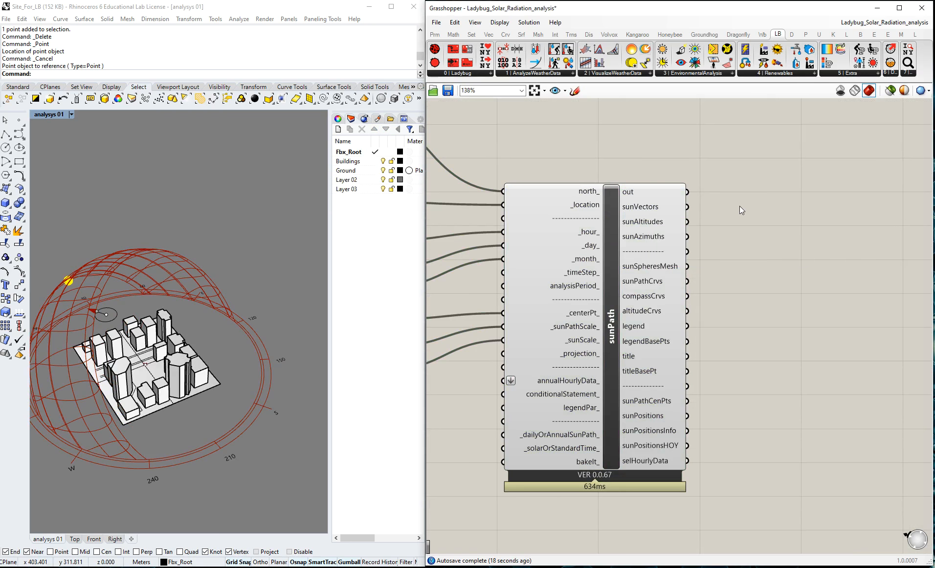
scroll(733, 215, "down", 4)
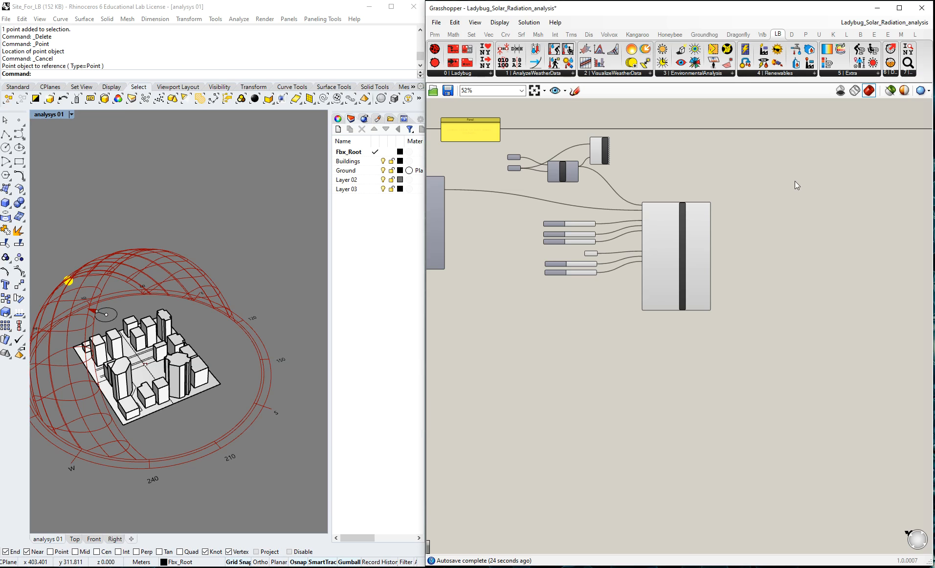
- Add a Ladybug Sunlight Hours Analysis component below and to the right of sunPath, and save the definition
left_click(732, 73)
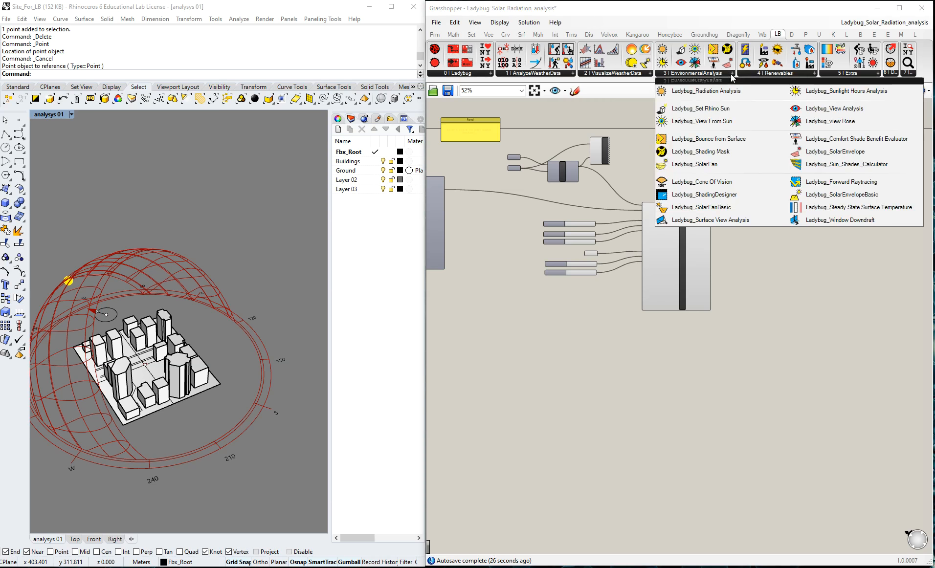
left_click(845, 92)
left_click(829, 288)
scroll(734, 279, "down", 2)
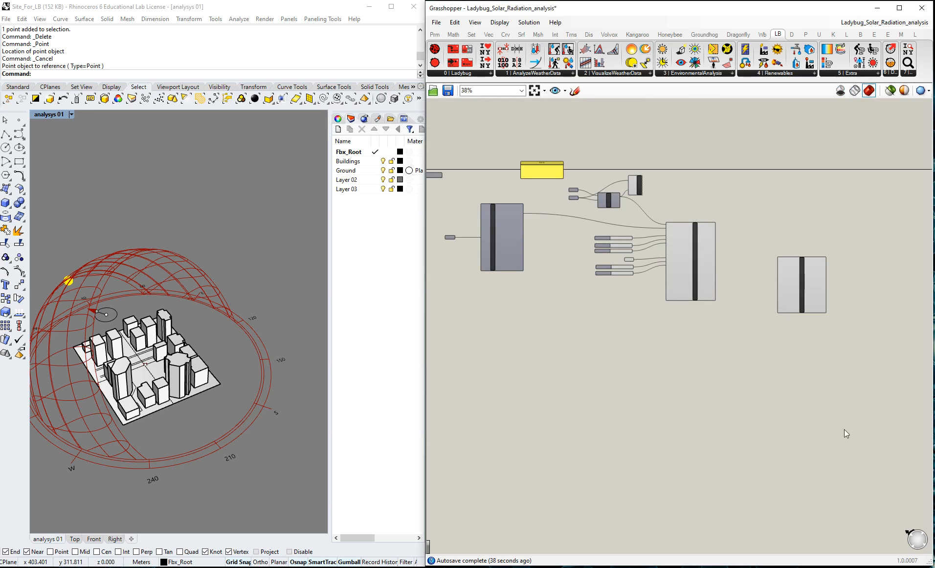
scroll(792, 267, "up", 3)
left_click_drag(785, 306, 782, 420)
left_click(719, 253)
scroll(748, 156, "down", 3)
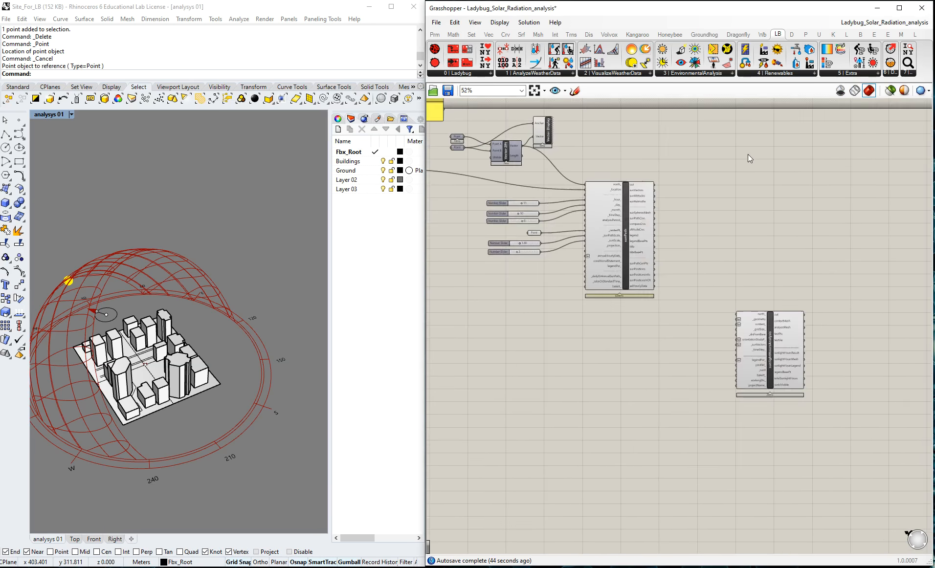
scroll(636, 189, "up", 2)
left_click(446, 91)
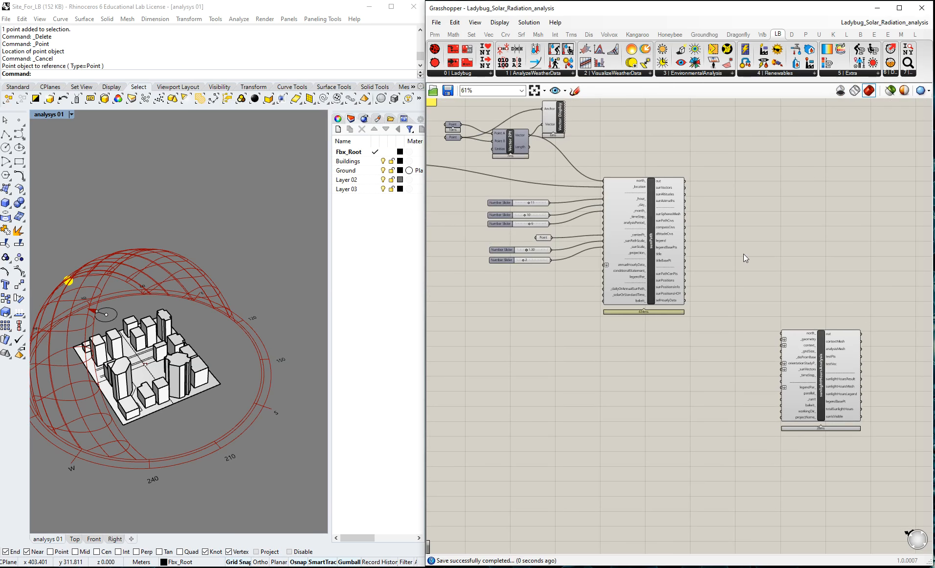
- Wire sunPath's sunVectors output to the _sunVectors_ input of the sunlightHoursAnalysis component
scroll(793, 297, "up", 2)
mouse_move(845, 363)
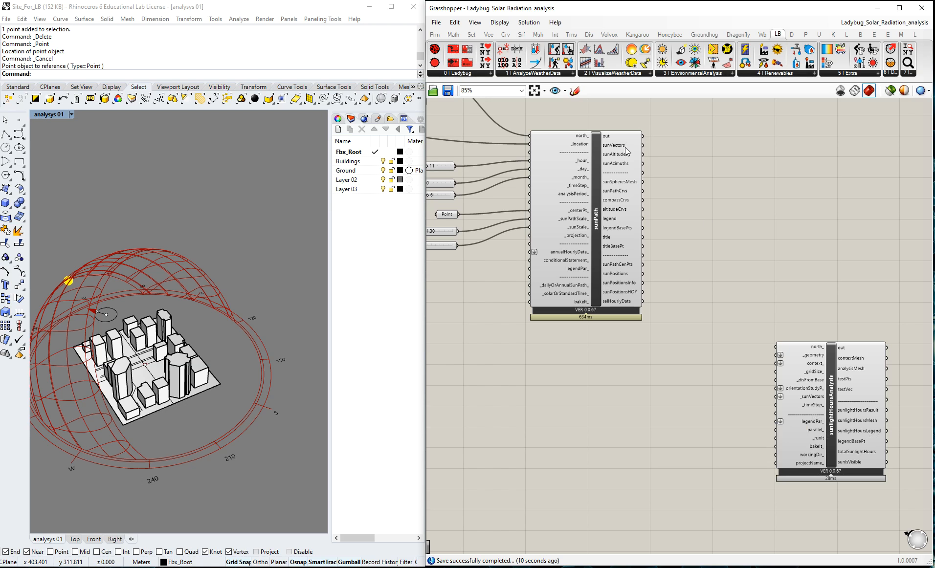
left_click_drag(643, 145, 776, 397)
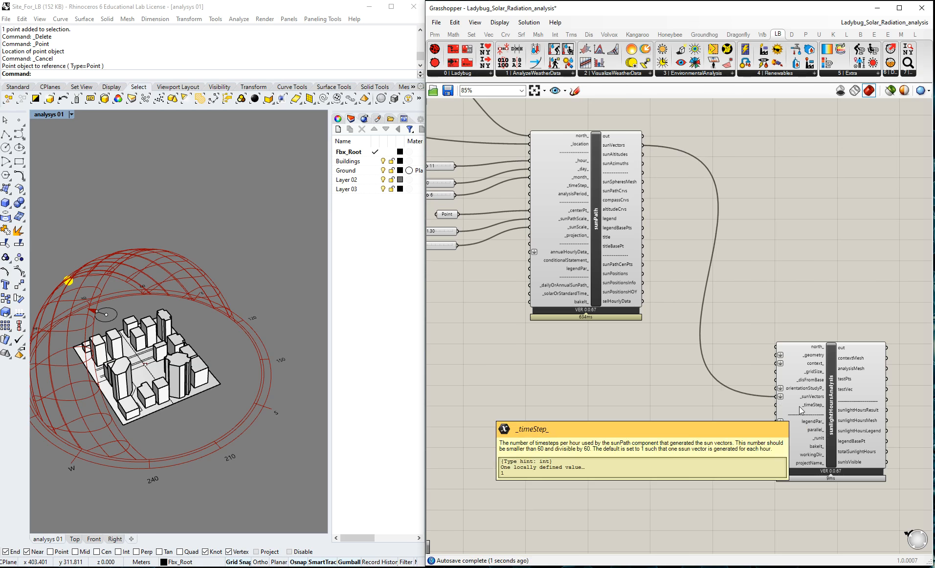
- Move the sunlightHoursAnalysis component slightly further away from sunPath and check its geometry, context and grid inputs
scroll(807, 405, "up", 3)
scroll(668, 344, "down", 3)
left_click_drag(751, 363, 764, 362)
left_click(773, 262)
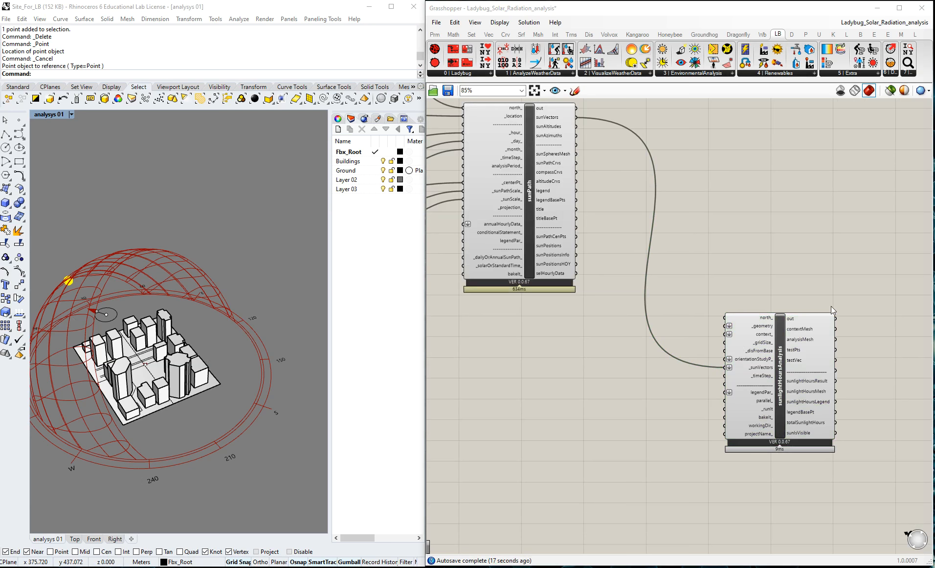
scroll(738, 336, "up", 3)
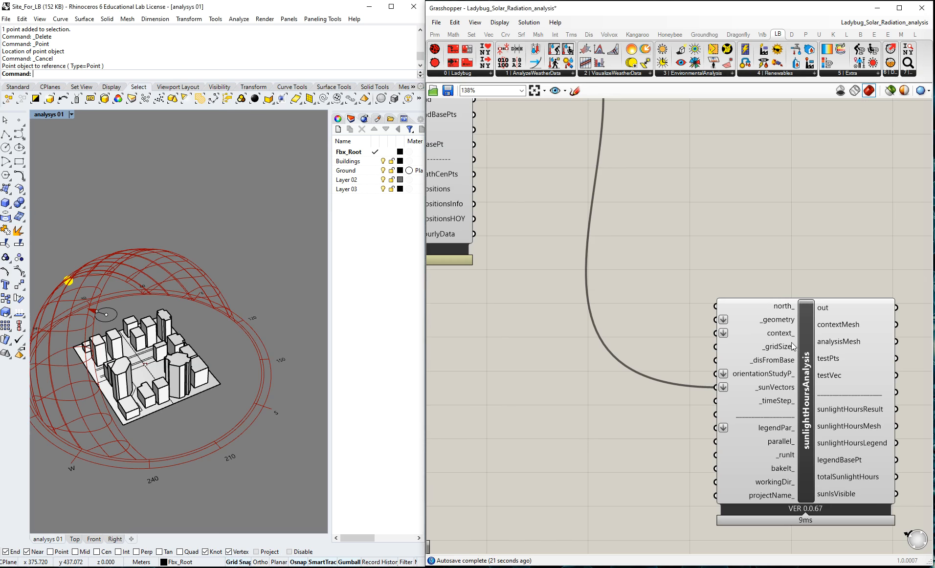
mouse_move(766, 369)
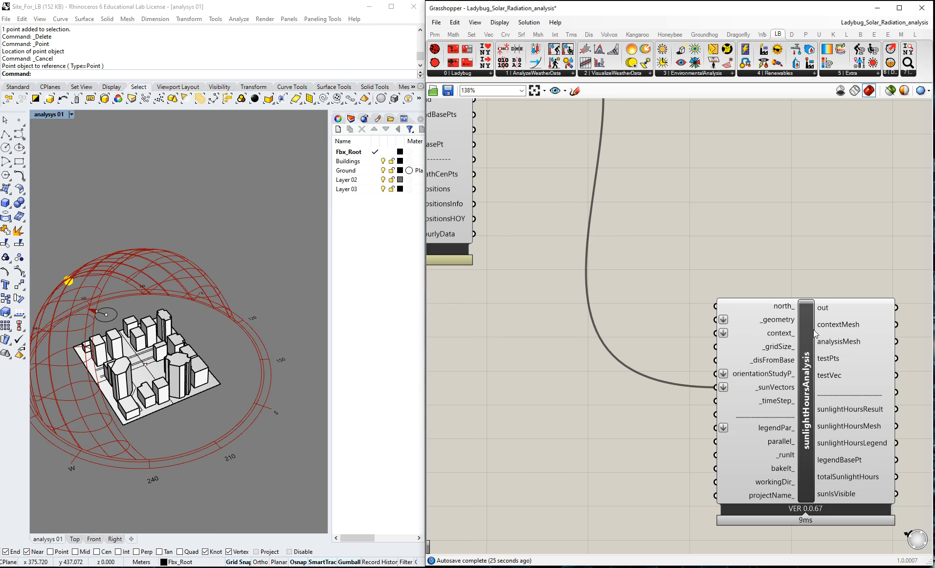
scroll(804, 305, "down", 2)
left_click_drag(804, 306, 809, 322)
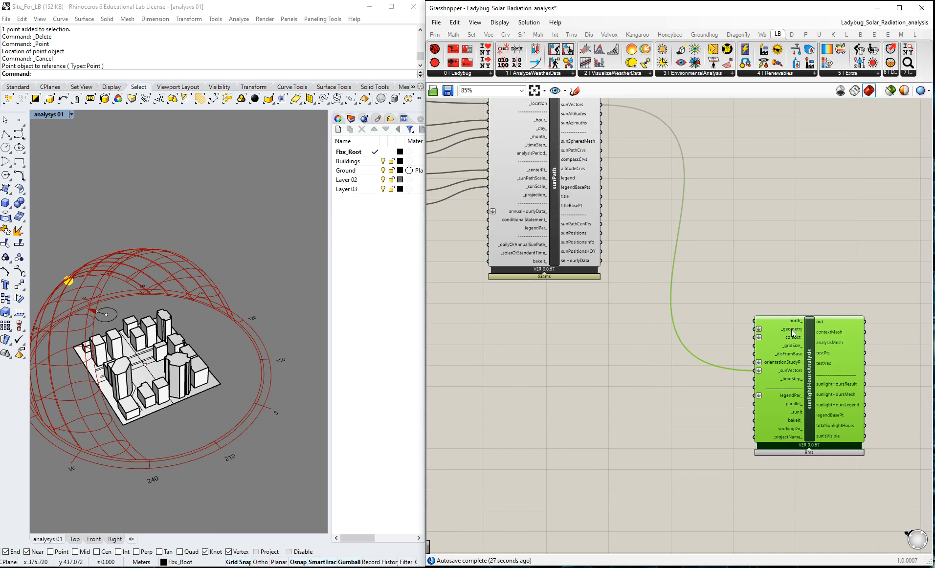
- Add a Brep parameter in the empty canvas area below sunPath, to the left of sunlightHoursAnalysis
mouse_move(793, 333)
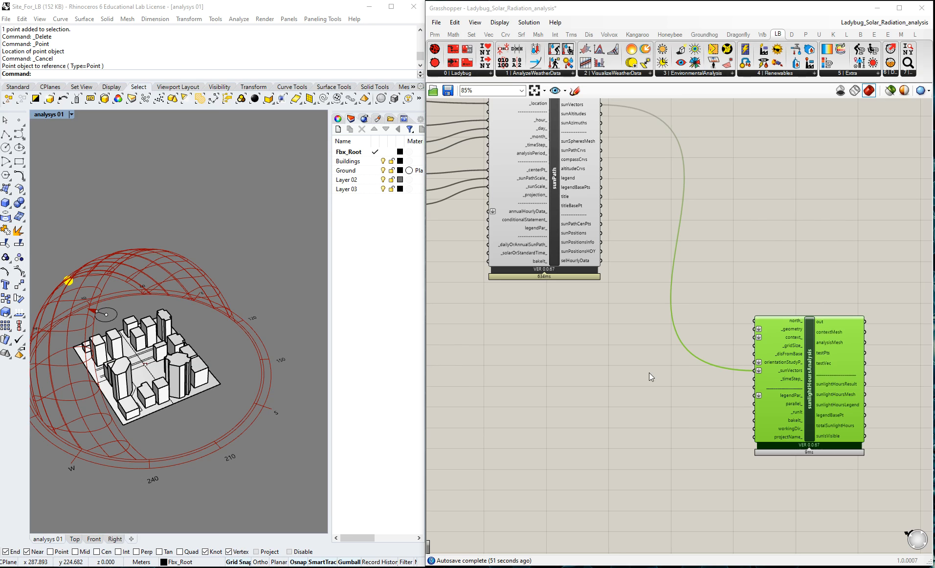
double_click(601, 377)
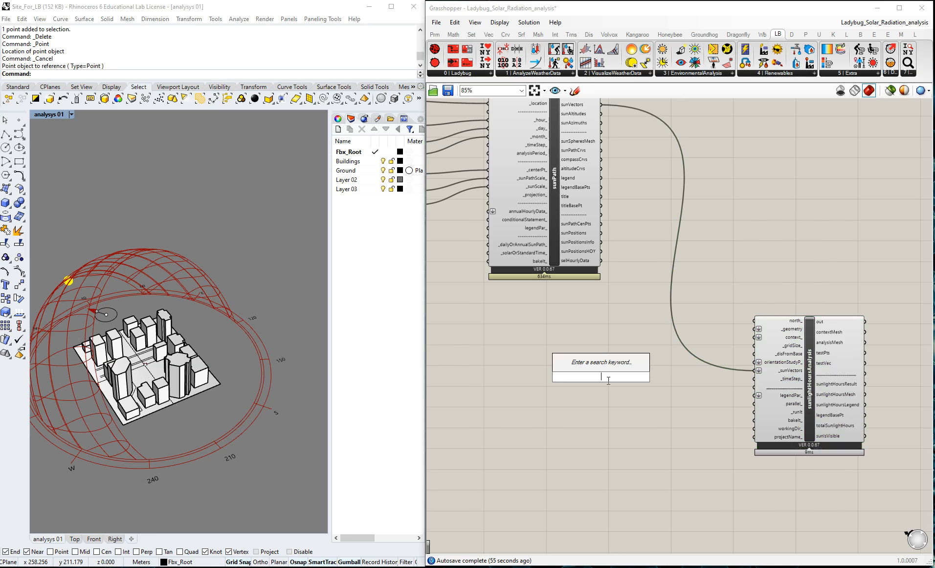
type("surfac")
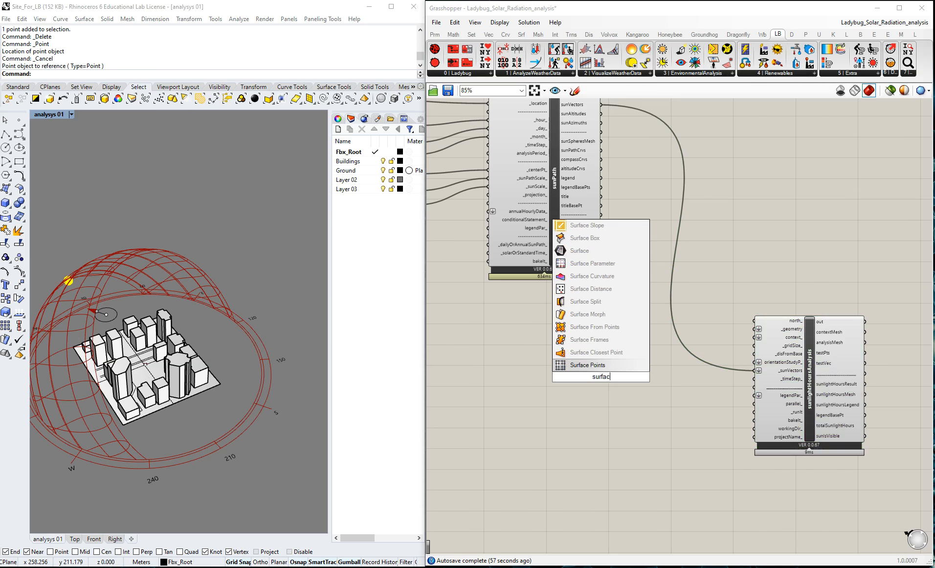
key("BackSpace")
key("BackSpace")
key("BackSpace")
key("BackSpace")
key("BackSpace")
type("brep")
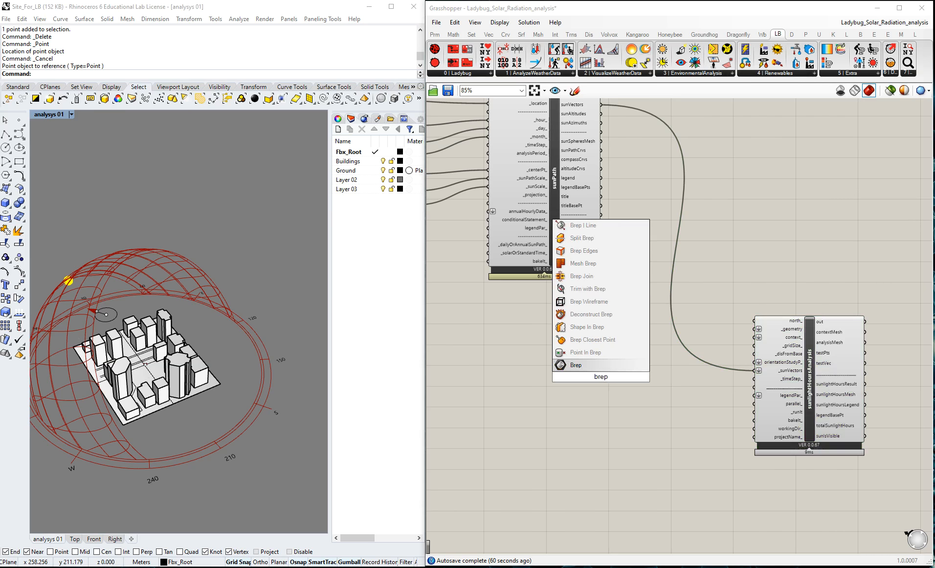
key("Up")
key("Return")
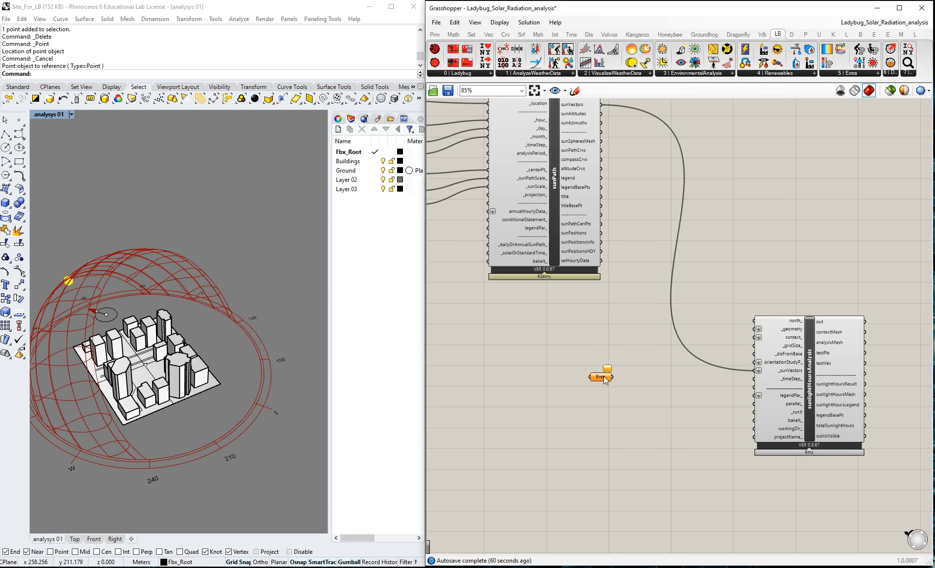
- Reference the site's ground from Rhino in the Brep parameter and wire it to sunlightHoursAnalysis's _geometry input
right_click(605, 381)
left_click(636, 491)
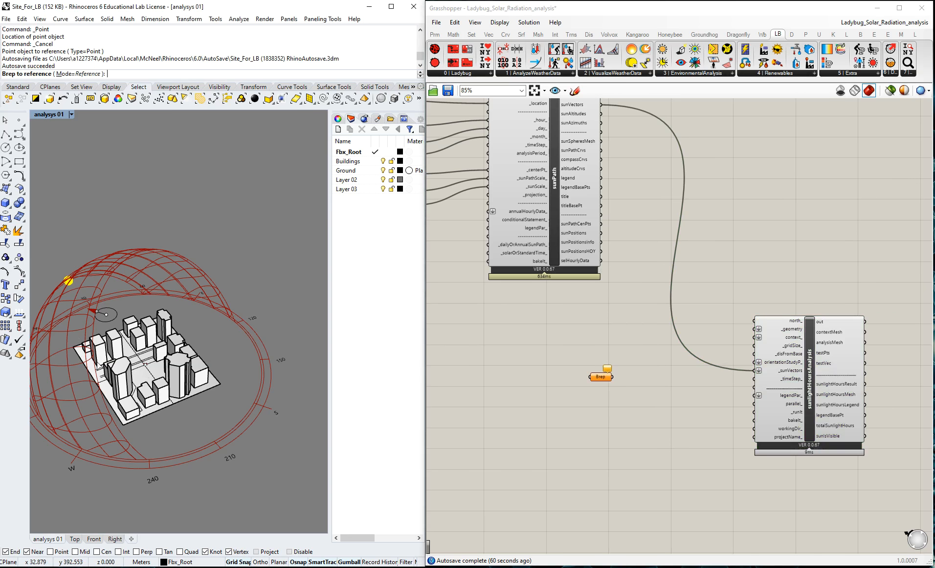
left_click(140, 373)
left_click_drag(612, 377, 758, 330)
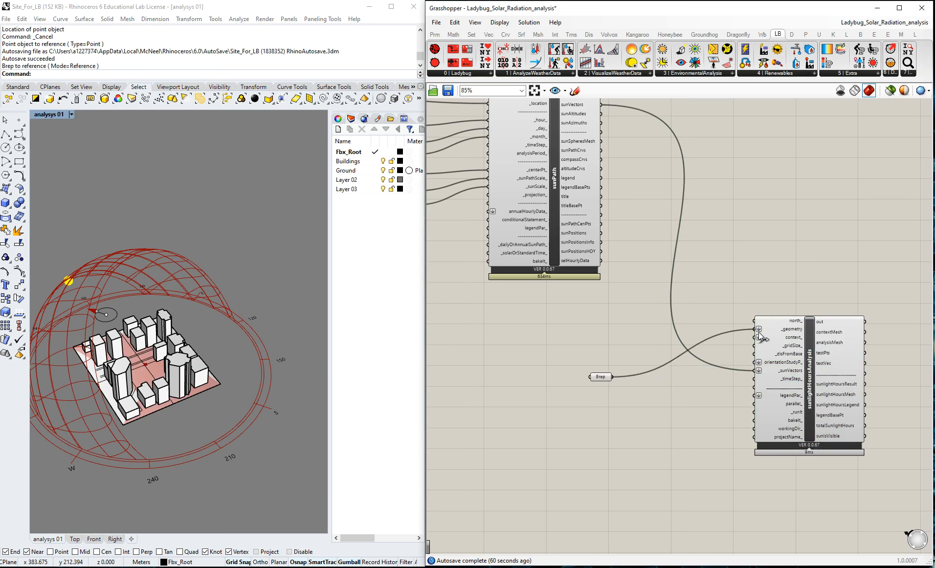
- Delete the Brep parameter feeding sunlightHoursAnalysis and add a Surface parameter in its place
scroll(653, 405, "up", 3)
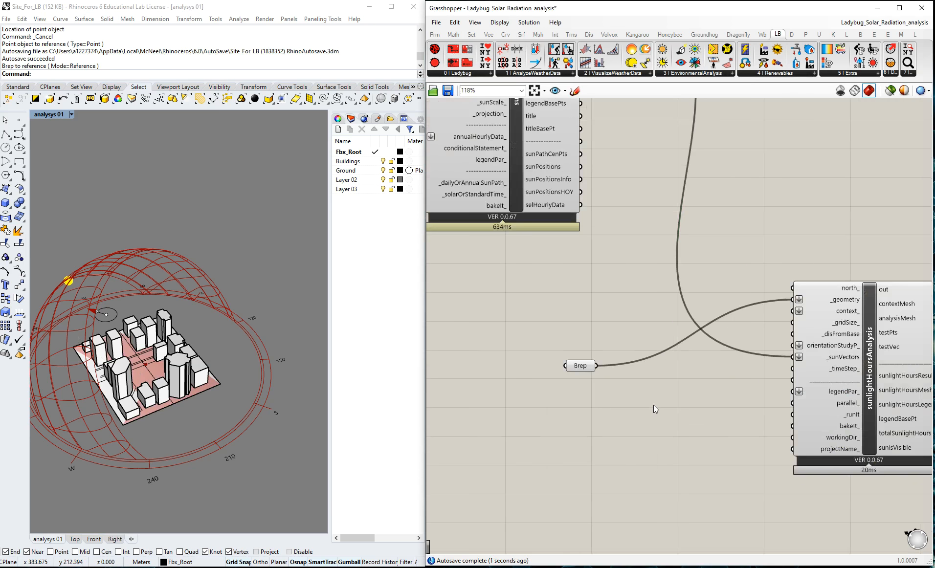
left_click(581, 367)
key("Delete")
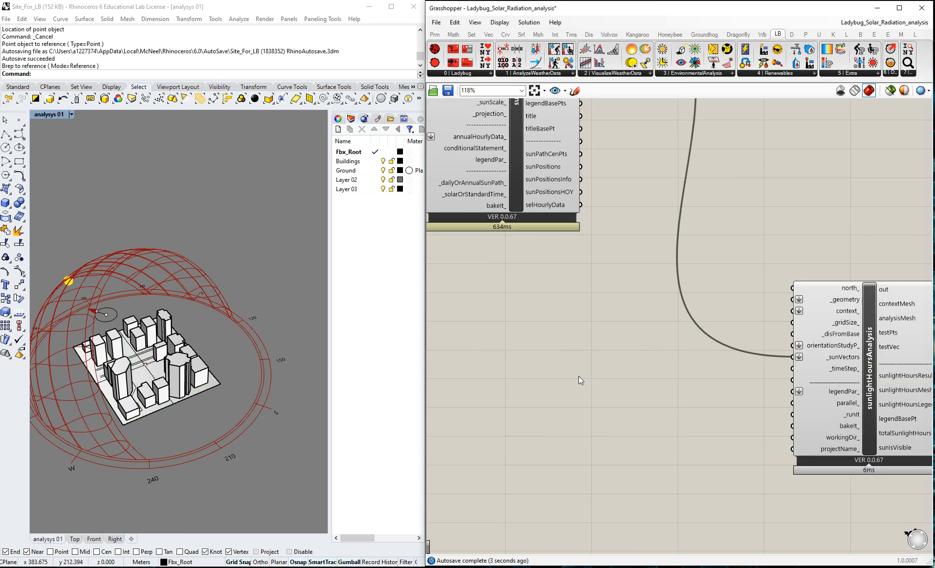
double_click(578, 375)
type("surface")
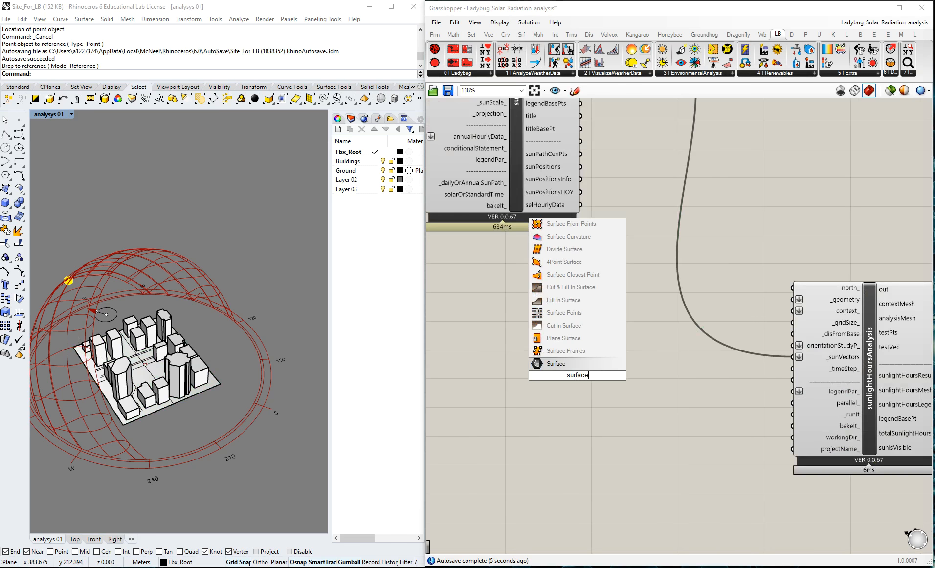
key("Return")
- Reference the site's ground from Rhino in the Surface parameter and wire it to sunlightHoursAnalysis's _geometry input
right_click(576, 375)
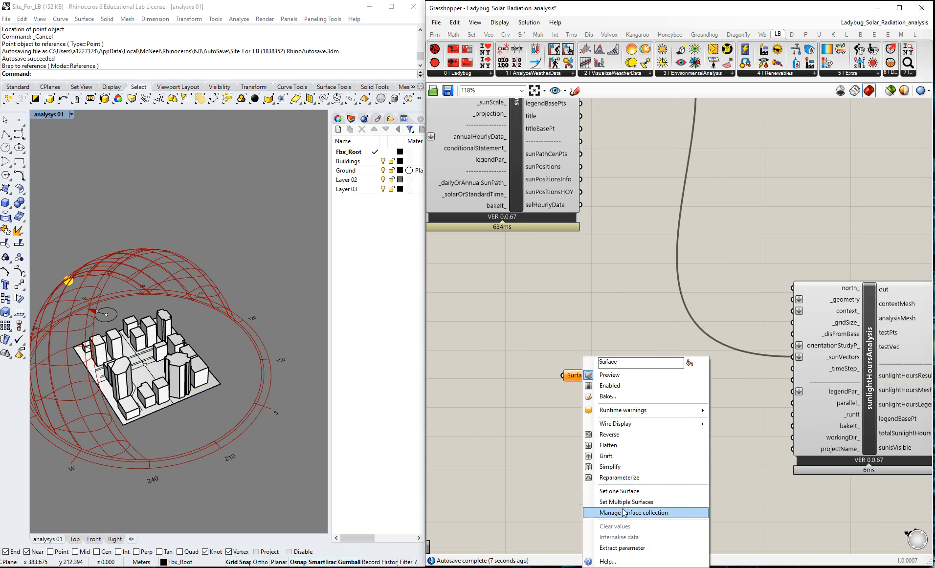
left_click(619, 491)
left_click(139, 374)
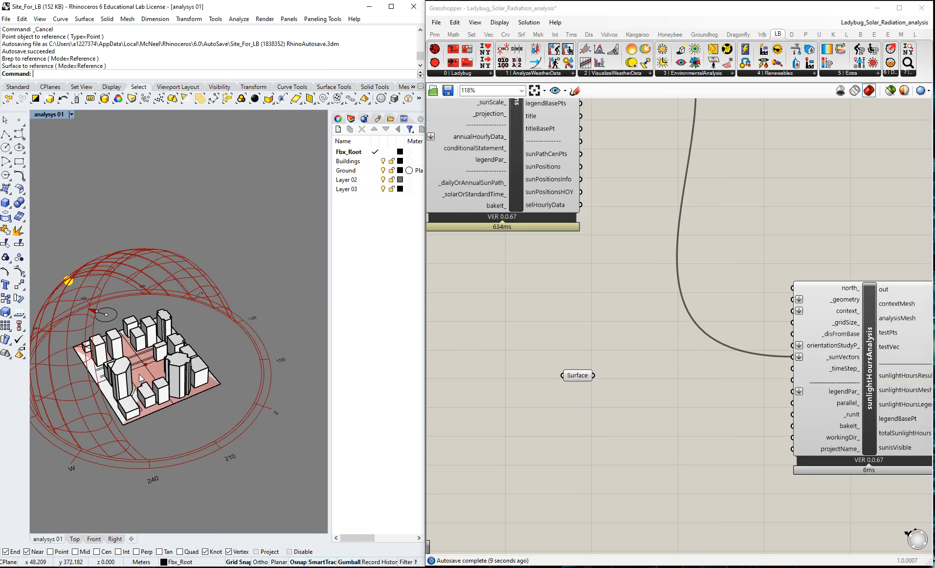
left_click_drag(593, 376, 797, 300)
- Line up the Surface parameter with the _geometry input and turn off its preview
left_click_drag(579, 379, 581, 302)
middle_click(582, 302)
left_click(605, 282)
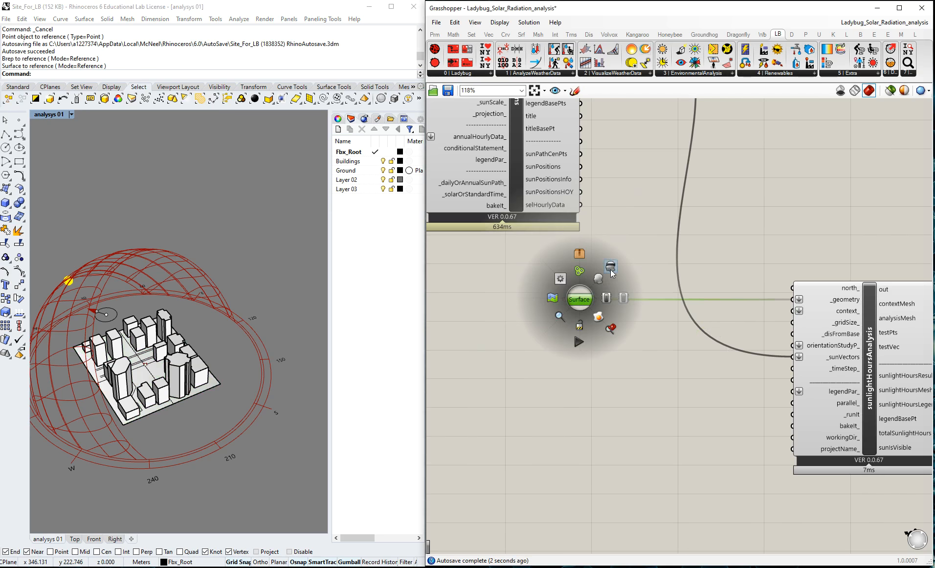
left_click(613, 271)
scroll(565, 313, "down", 2)
left_click_drag(580, 300, 568, 300)
left_click(611, 337)
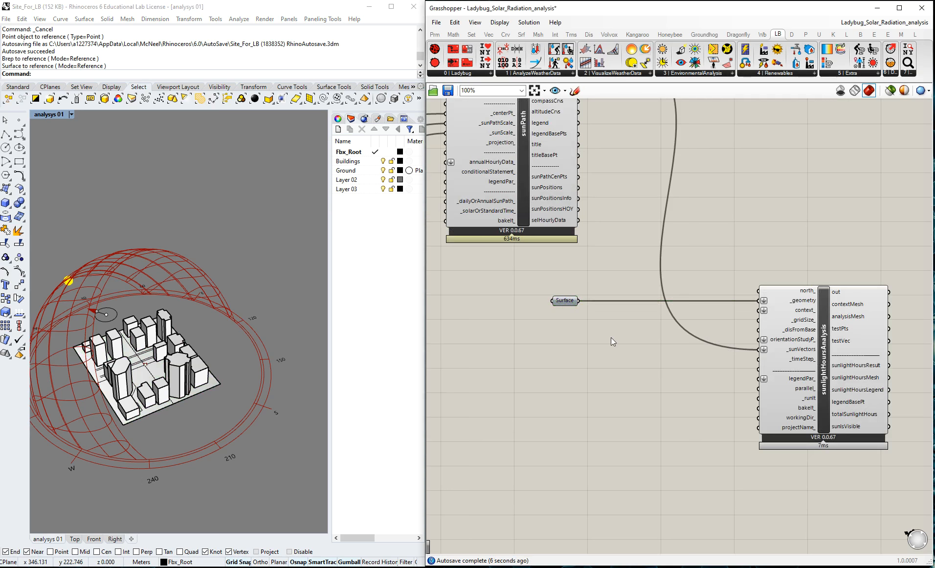
- Hide the Ground layer in Rhino and frame the buildings in the viewport
double_click(559, 333)
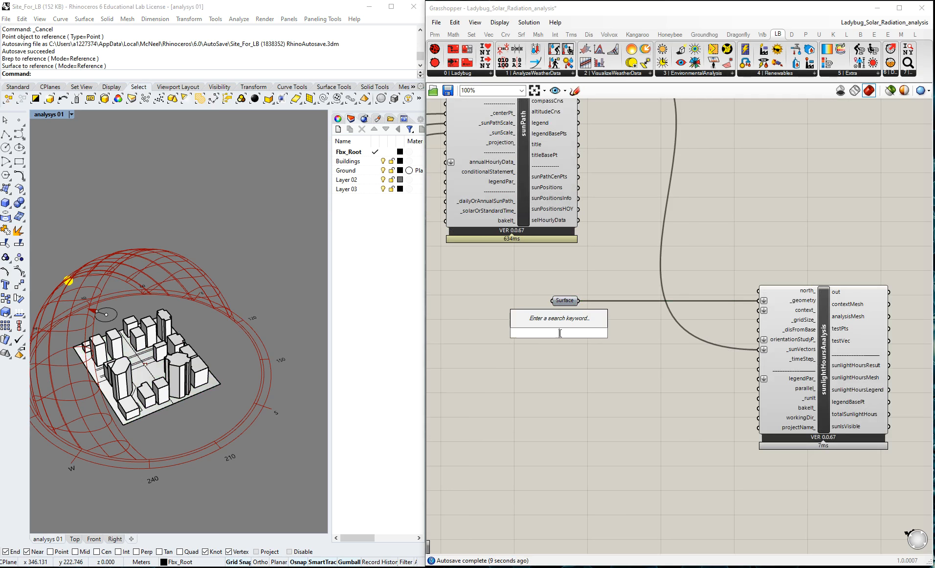
double_click(539, 350)
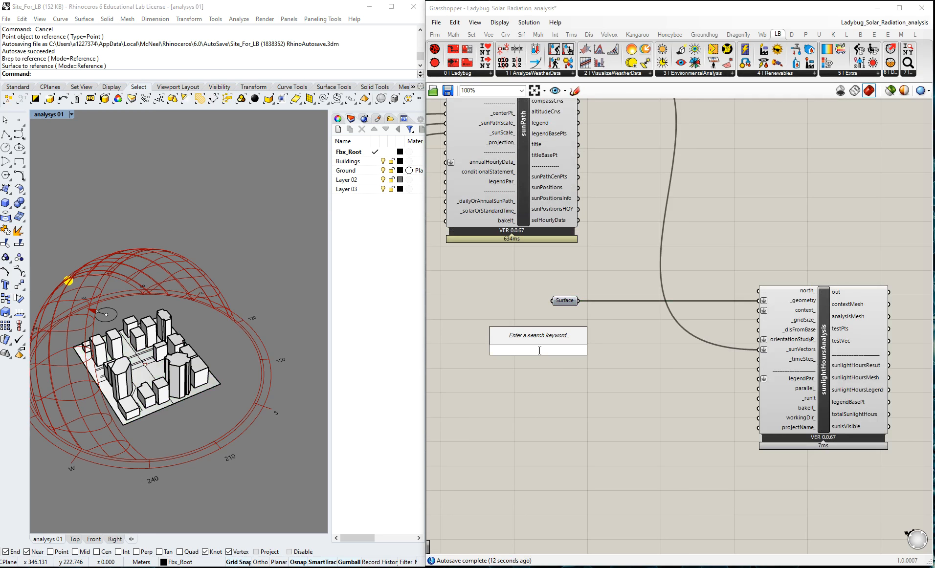
left_click(345, 334)
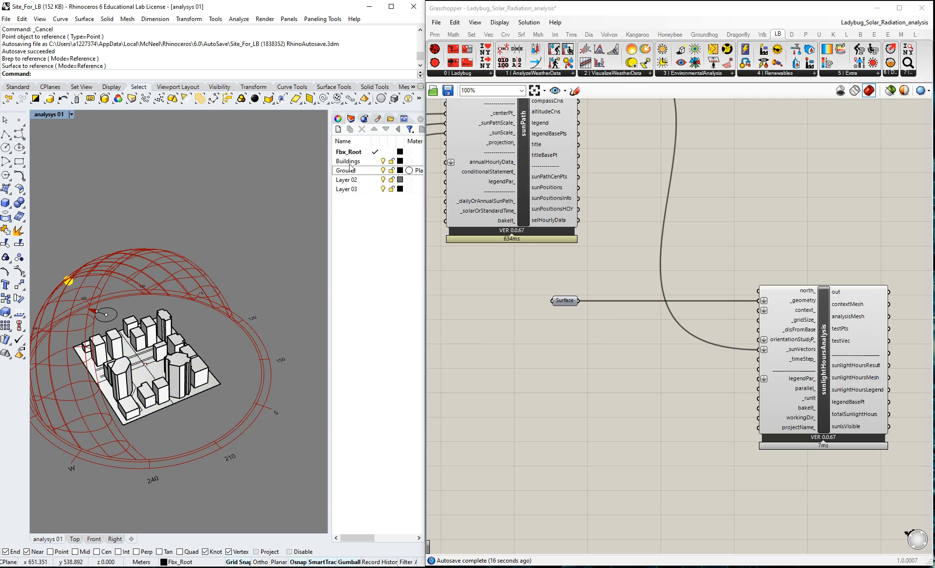
left_click(382, 170)
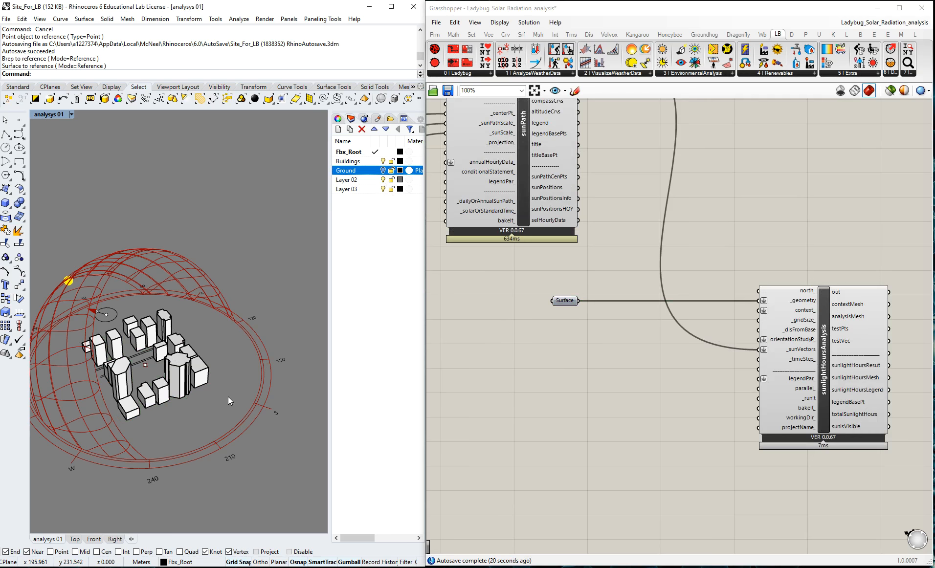
right_click_drag(227, 396, 211, 411)
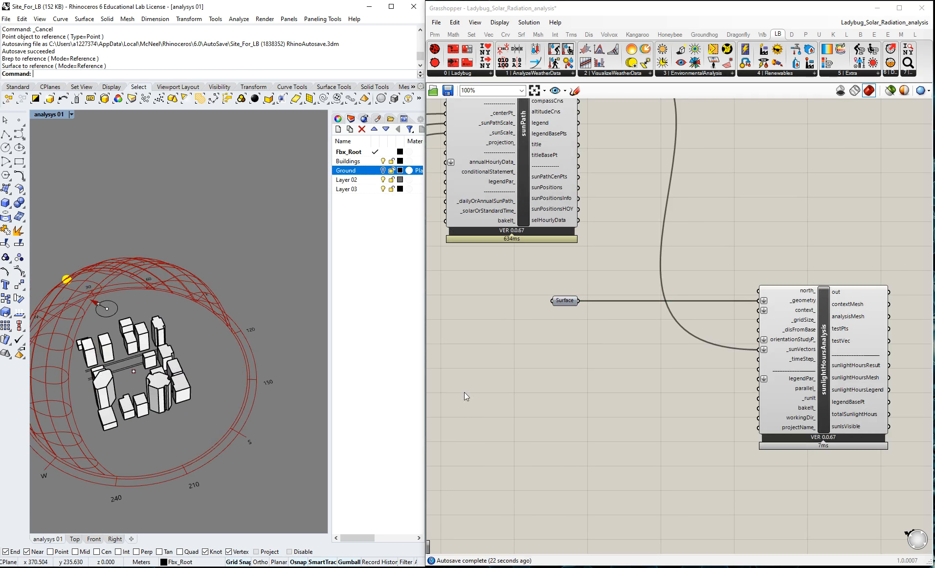
- Add a Brep parameter and place it just below the Surface parameter
double_click(556, 340)
type("brep")
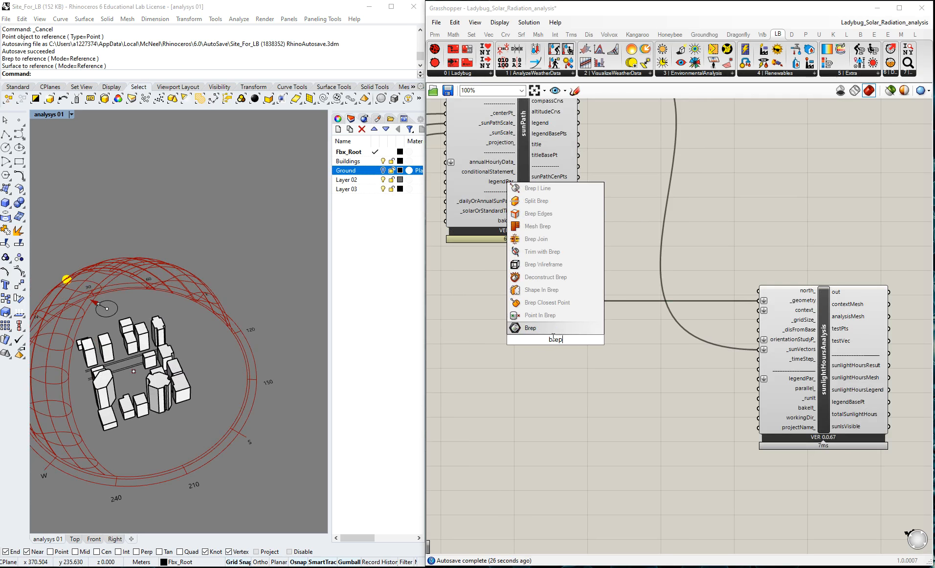
key("Return")
left_click_drag(559, 339, 565, 326)
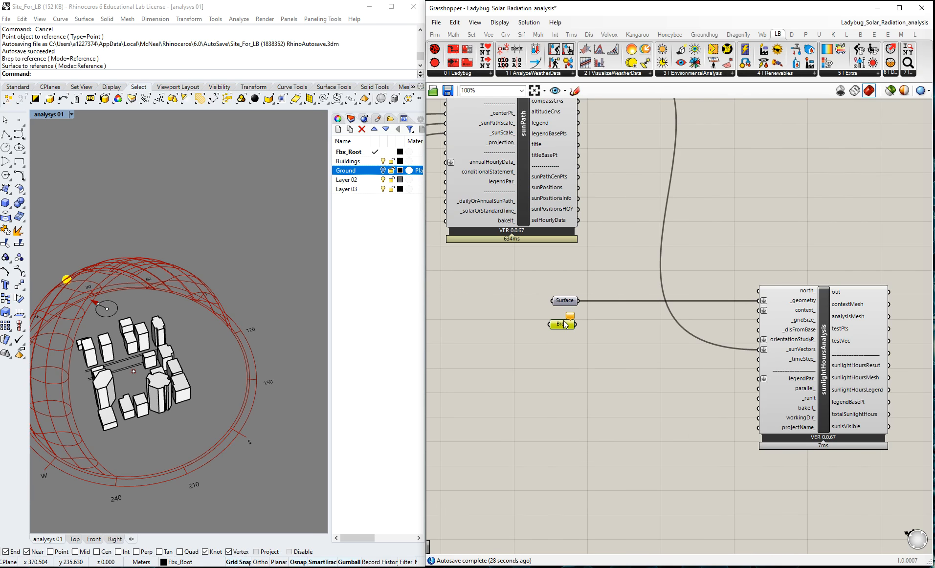
- Reference all the site's buildings from Rhino in the Brep parameter as multiple Breps
right_click(565, 325)
left_click(611, 456)
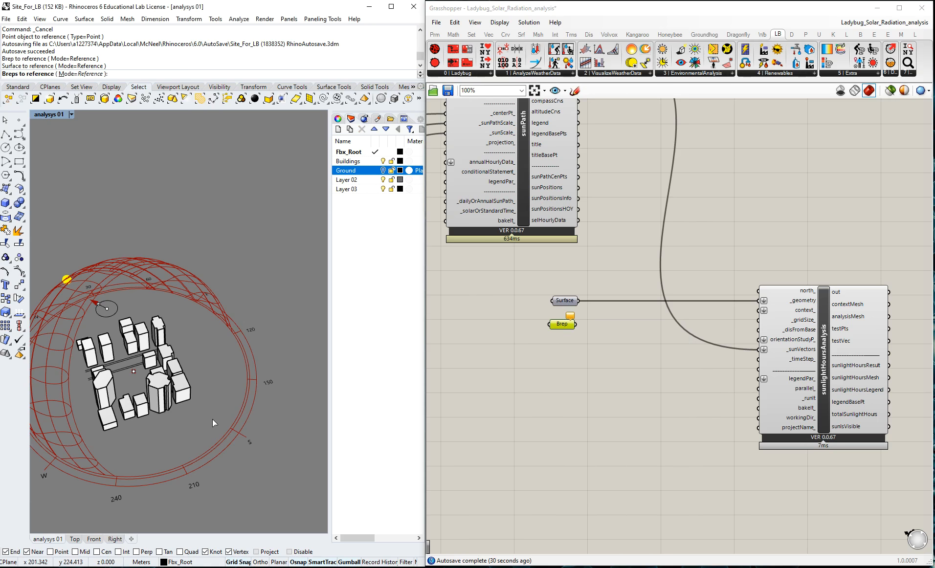
left_click(76, 326)
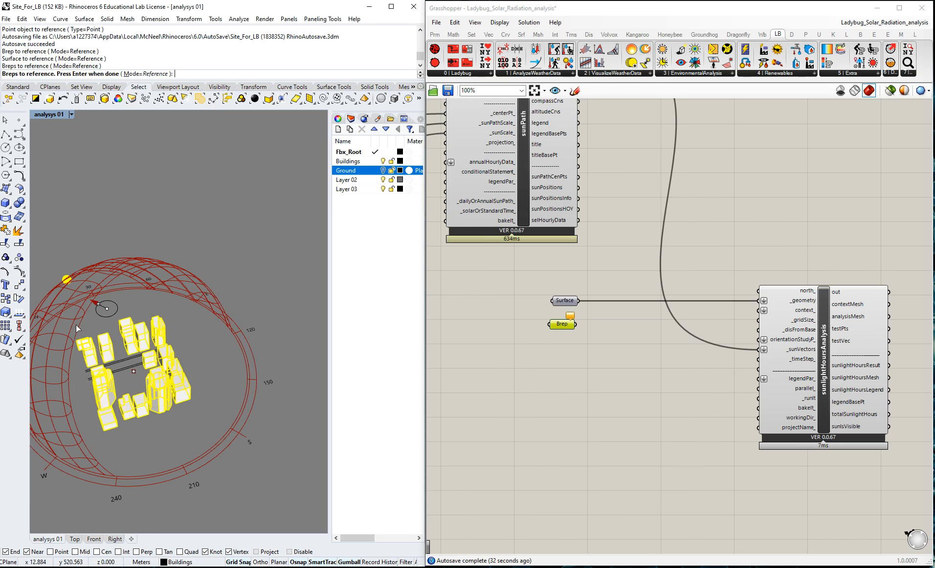
right_click_drag(192, 416, 177, 407)
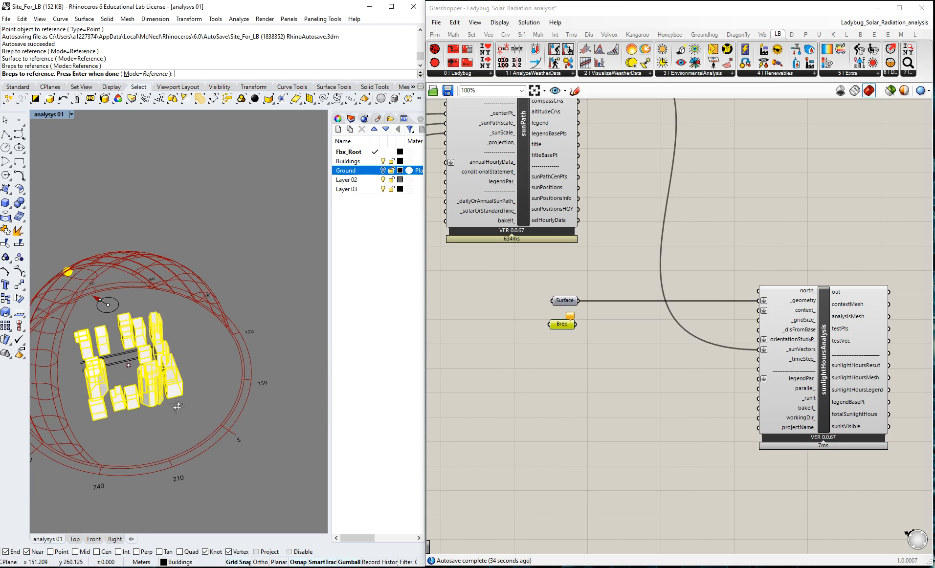
scroll(103, 362, "up", 3)
key("Return")
- Rename the Brep parameter holding the site's building volumes to Buildings
right_click(563, 324)
type("Buildings")
key("Return")
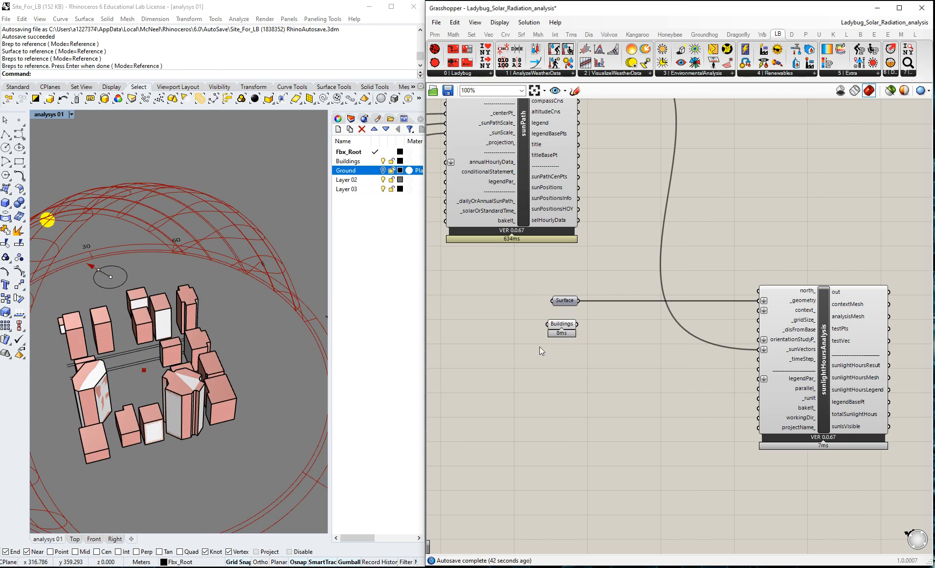
- Wire the Buildings parameter to sunlightHoursAnalysis's context_ input, turn off its preview and align it under Surface
left_click_drag(578, 323, 759, 310)
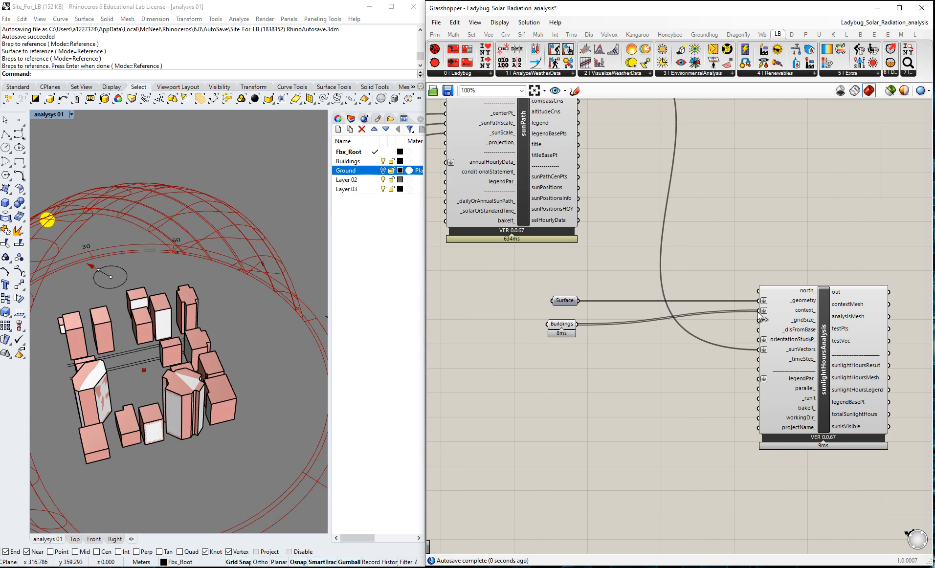
left_click(563, 324)
middle_click(564, 326)
left_click(596, 293)
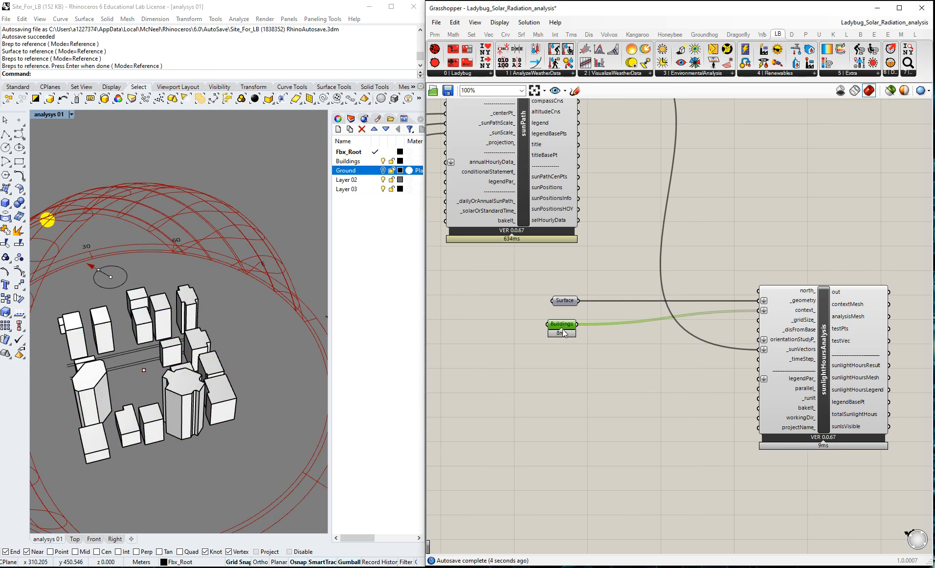
left_click_drag(568, 323, 569, 318)
left_click(603, 356)
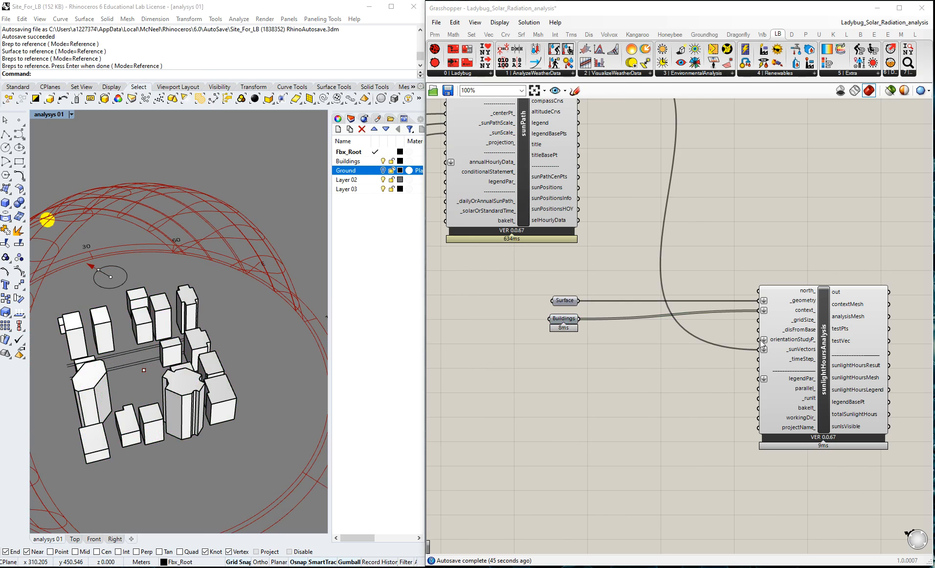
double_click(558, 364)
type("1")
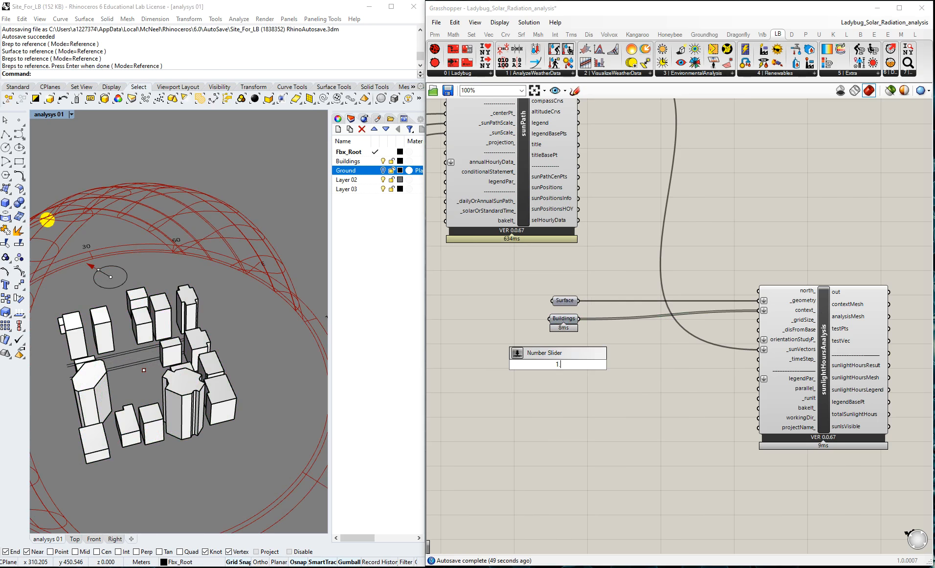
key("Return")
left_click_drag(572, 366, 569, 350)
key("Delete")
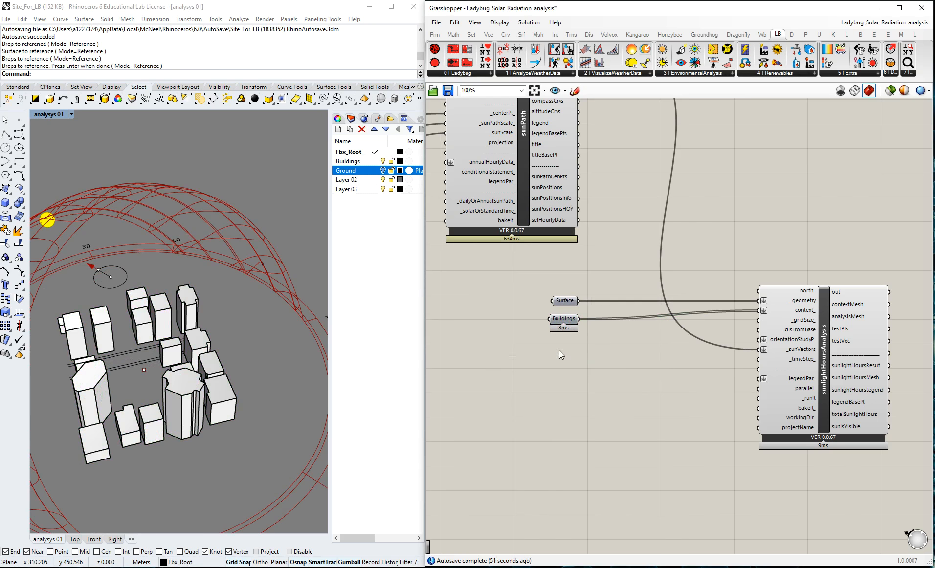
double_click(559, 350)
type("1")
key("Return")
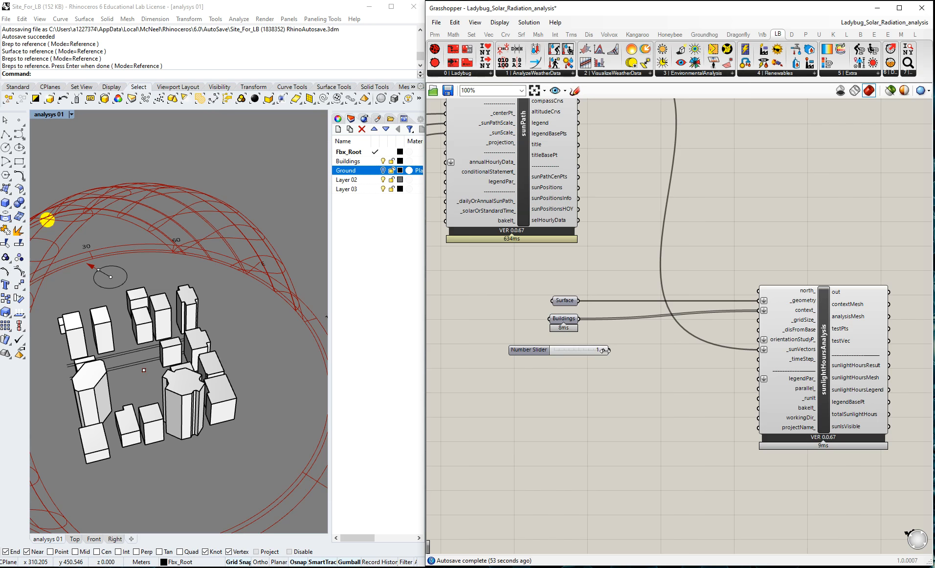
left_click(562, 351)
key("Delete")
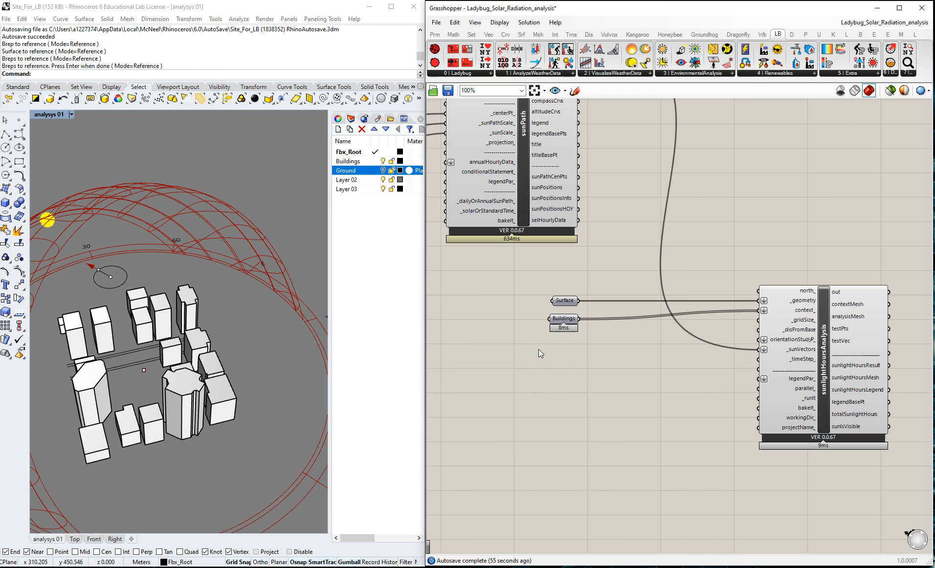
- Add a number slider below the Buildings parameter with a value of 1.0 and an upper limit of 10
double_click(538, 349)
type("1")
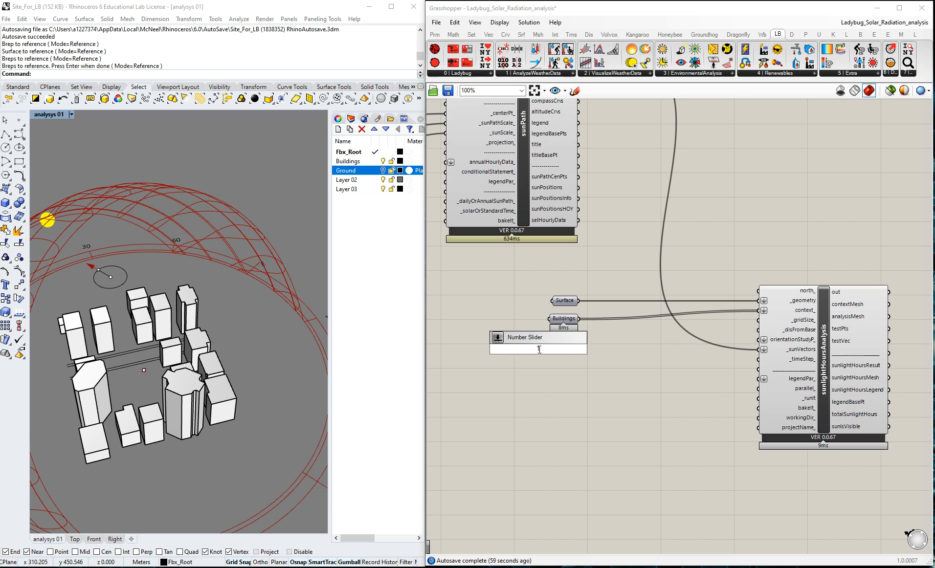
type(".0")
type(".")
type("10")
key("Return")
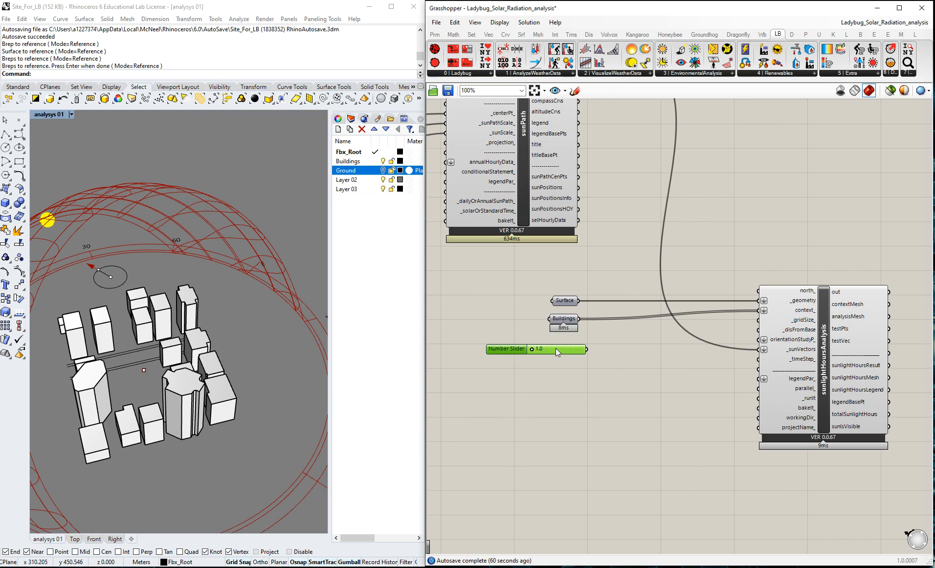
- Wire the 1.0 slider to sunlightHoursAnalysis's _gridSize_ input and show the Ground layer in Rhino again
left_click_drag(581, 345, 758, 321)
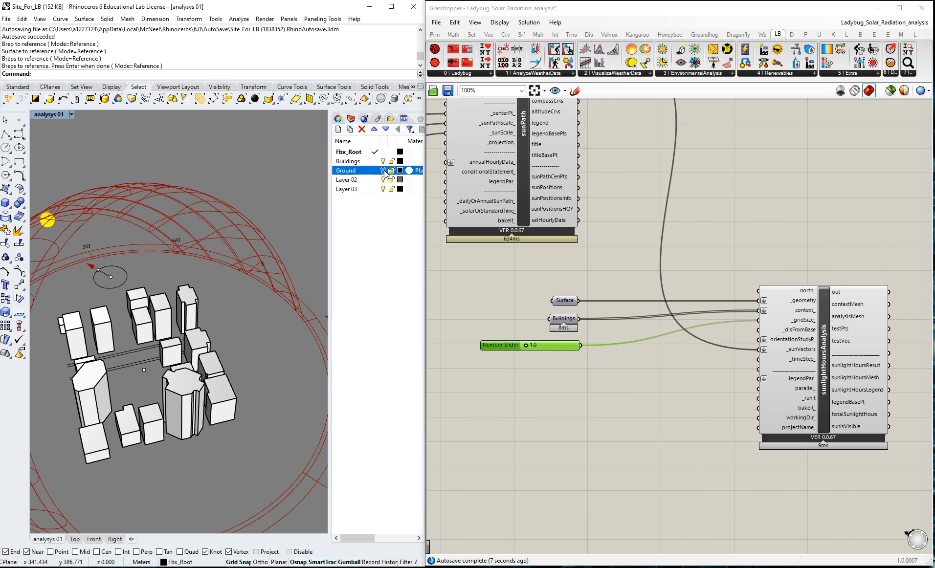
left_click(577, 385)
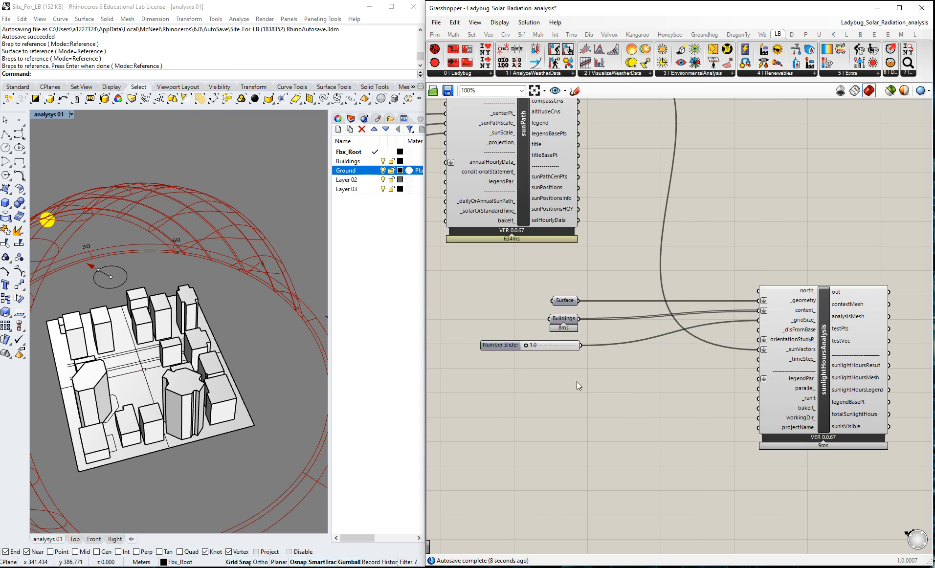
double_click(522, 367)
type("0.1")
key("Return")
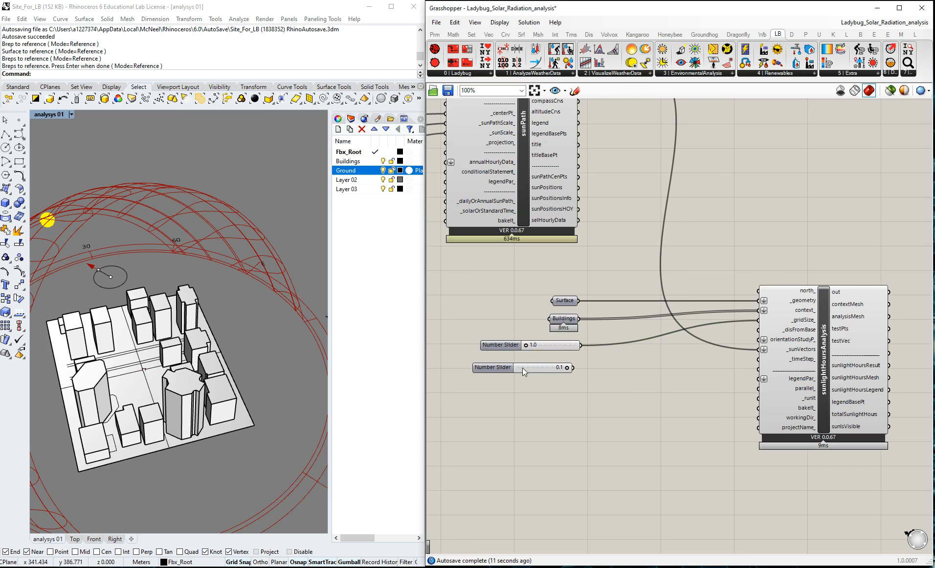
left_click_drag(523, 367, 534, 359)
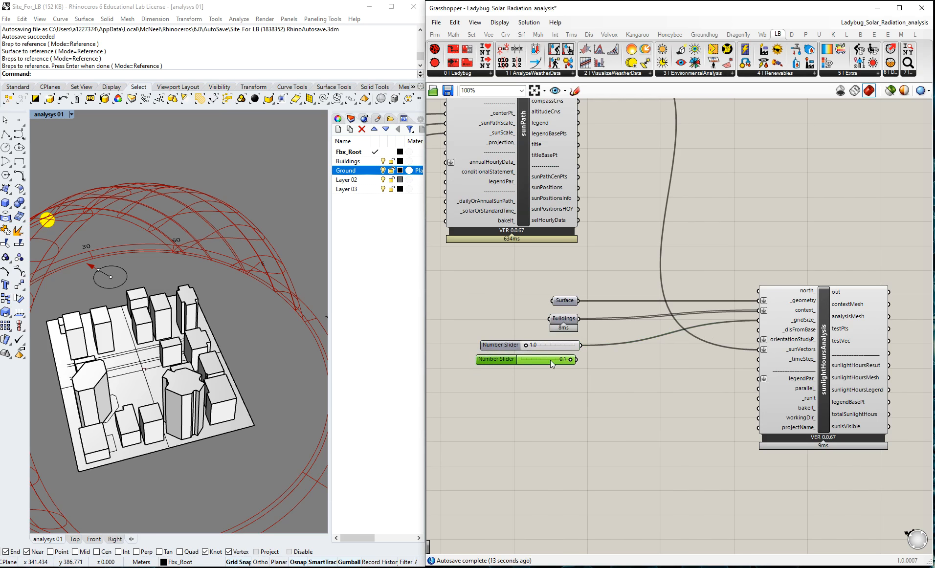
right_click(541, 359)
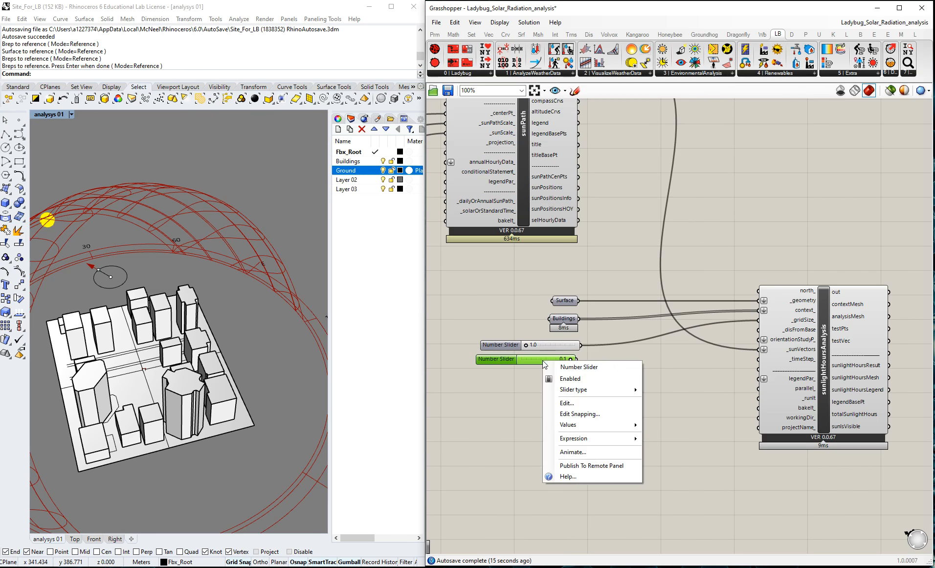
left_click(530, 364)
left_click(536, 361)
key("Delete")
- Add a second number slider with a value of 0.5 below the grid size slider
double_click(524, 374)
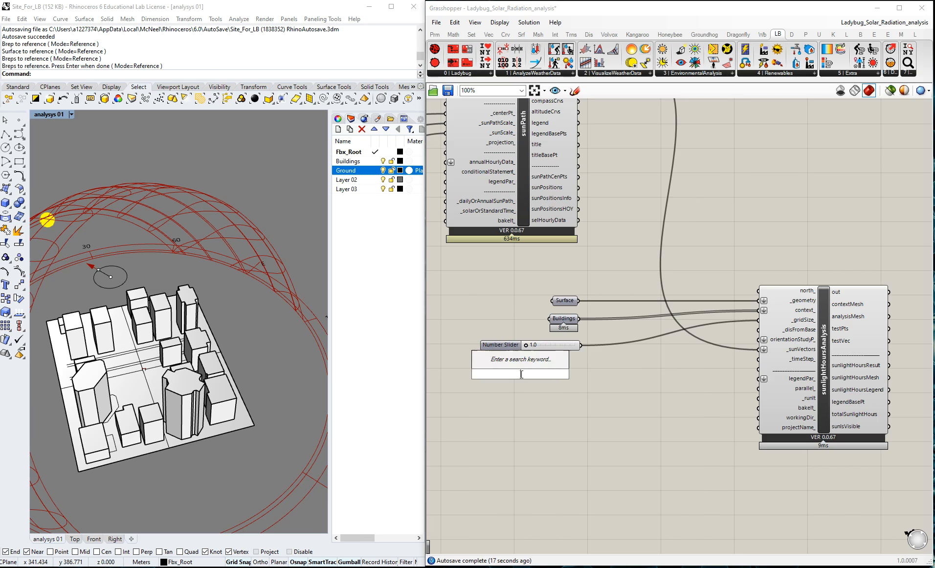
type("0.1")
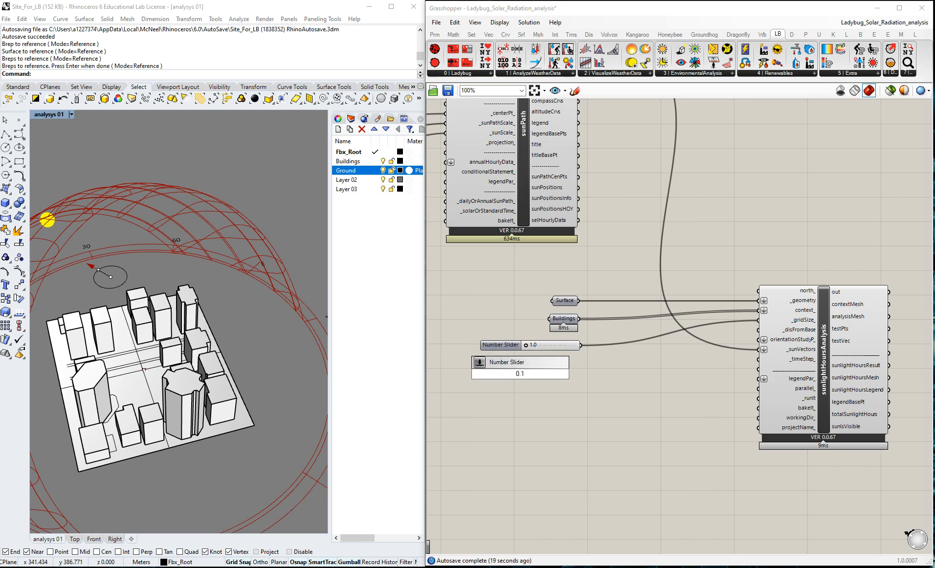
key("Return")
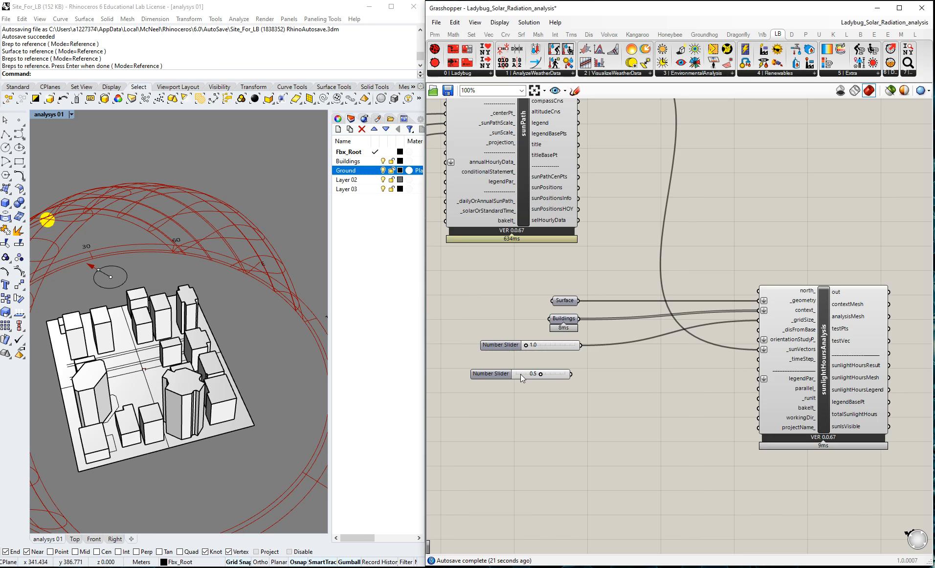
- Set the second slider to 0.1, wire it to sunlightHoursAnalysis's _disFromBase_ input and align it under the grid size slider
left_click_drag(542, 375, 533, 375)
left_click_drag(570, 374, 770, 328)
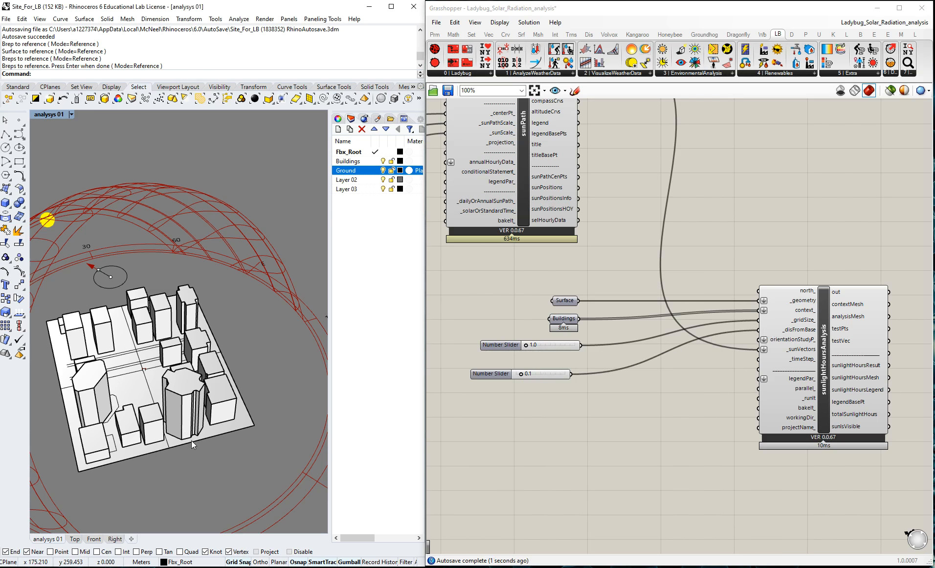
left_click_drag(501, 374, 510, 361)
left_click(640, 410)
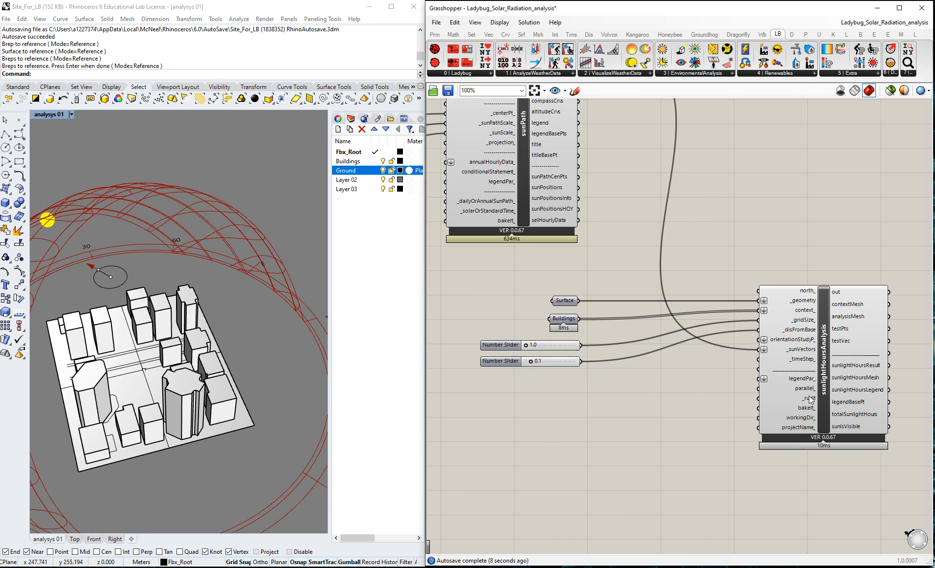
- Add a Boolean Toggle below the sliders, wire it to sunlightHoursAnalysis's _runIt input and save the definition
double_click(587, 419)
type("togg")
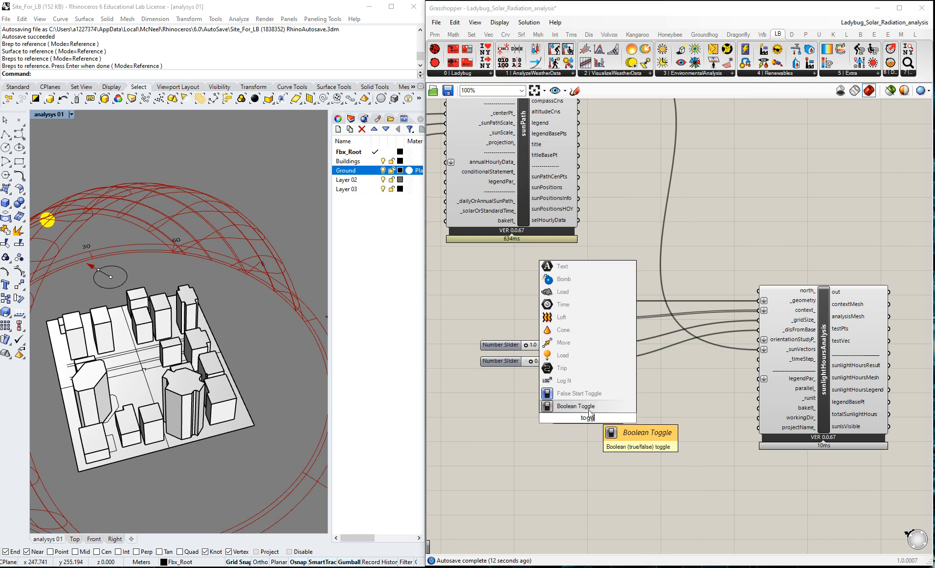
key("Return")
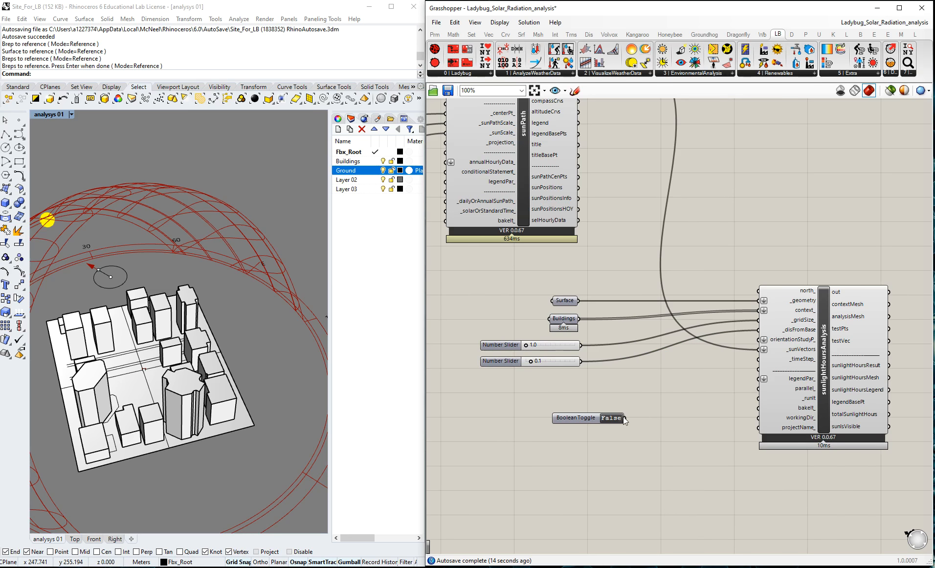
left_click_drag(625, 418, 758, 399)
left_click_drag(579, 418, 538, 399)
left_click(597, 442)
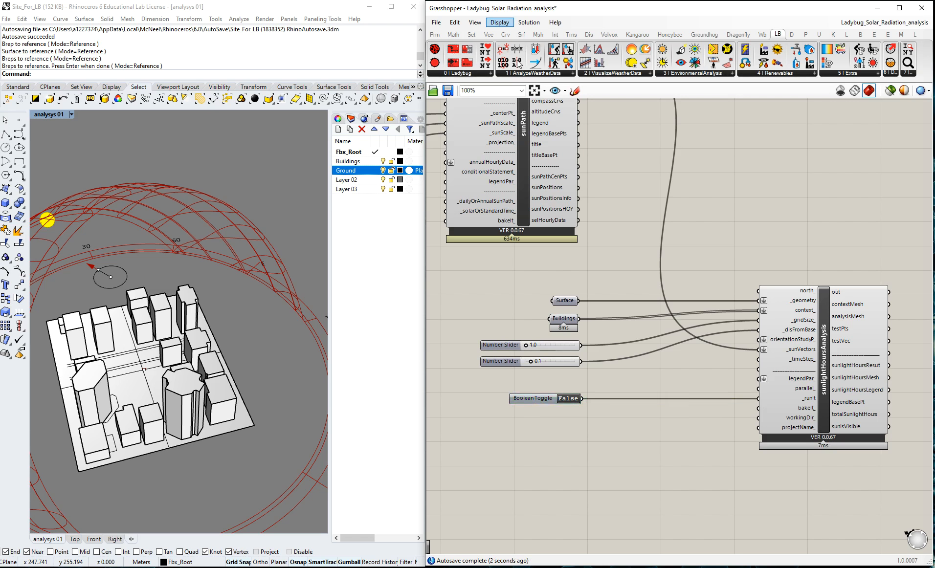
left_click(449, 91)
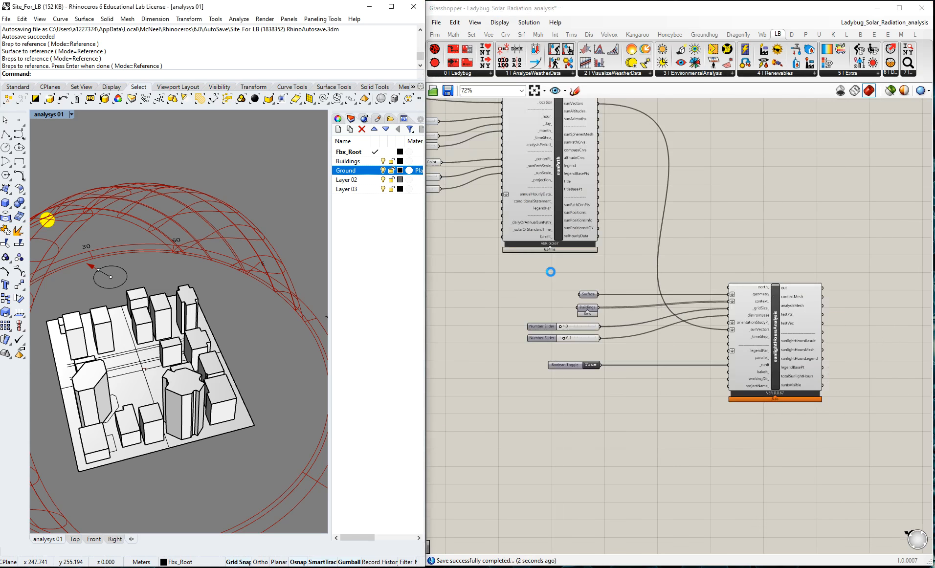
- Examine the sunlight hours mesh on the ground, its legend and the sun path around the site in Rhino
scroll(137, 388, "down", 6)
right_click_drag(139, 387, 210, 403)
scroll(225, 402, "up", 7)
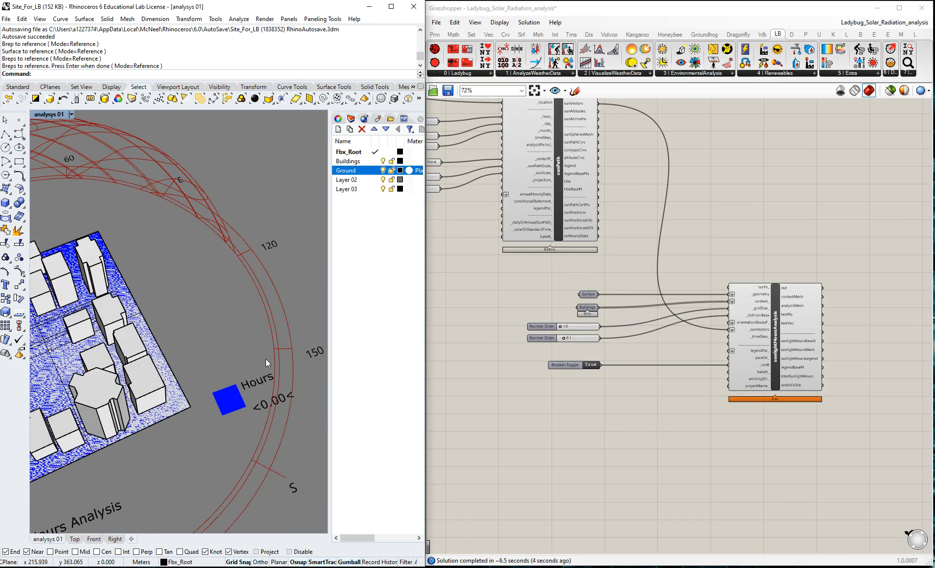
scroll(219, 304, "down", 5)
right_click_drag(137, 347, 223, 309)
scroll(223, 309, "down", 6)
scroll(120, 275, "up", 5)
scroll(157, 290, "down", 4)
scroll(277, 280, "up", 4)
scroll(276, 278, "up", 6)
right_click_drag(276, 280, 134, 324)
scroll(131, 324, "down", 3)
right_click_drag(204, 337, 196, 327)
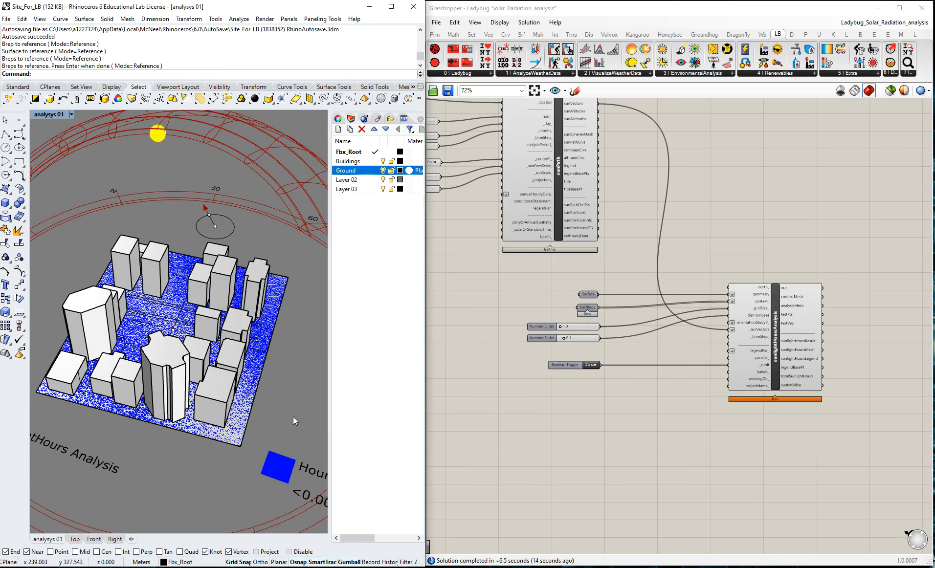
- Set the Boolean Toggle to False and wire the Buildings parameter into sunlightHoursAnalysis's _geometry input as an additional source
left_click(593, 365)
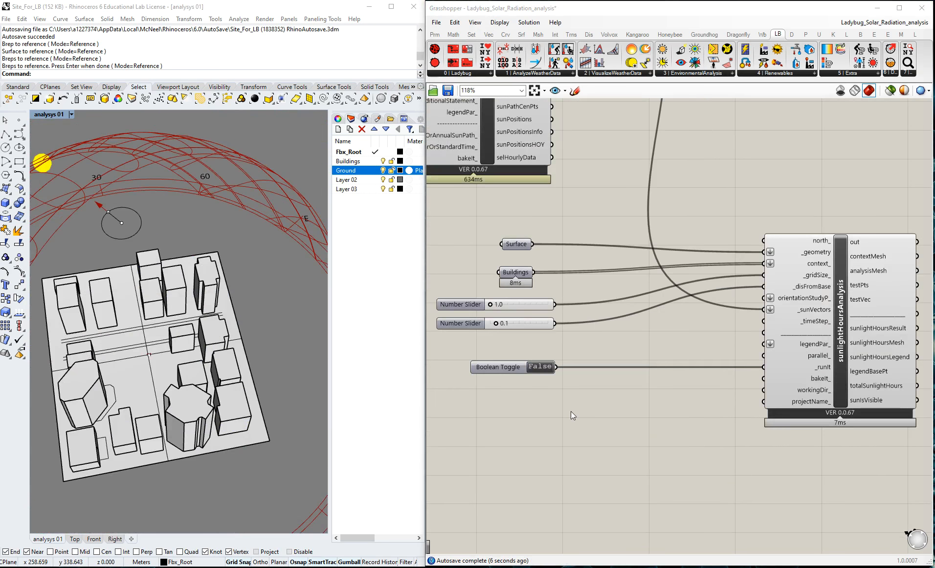
scroll(566, 279, "down", 2)
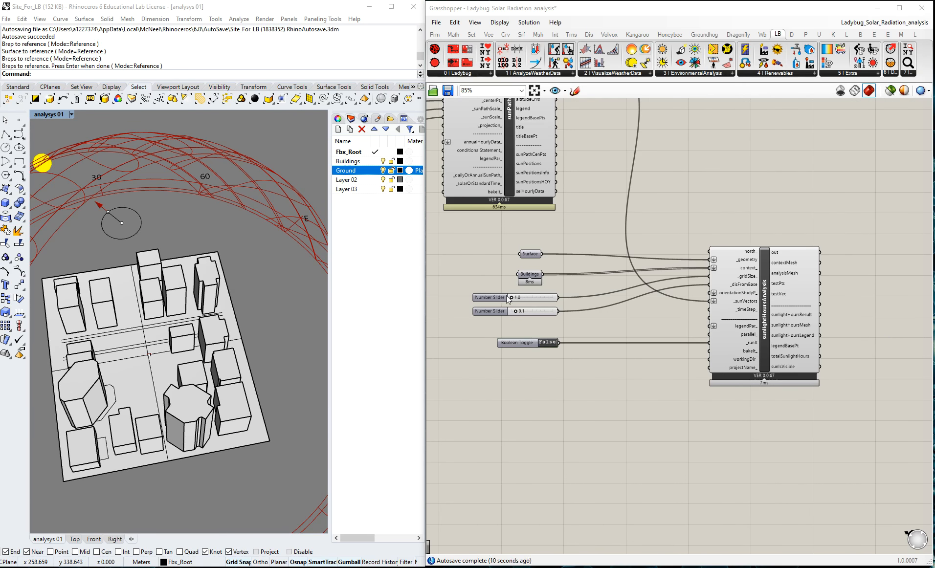
left_click(538, 342)
scroll(689, 277, "up", 2)
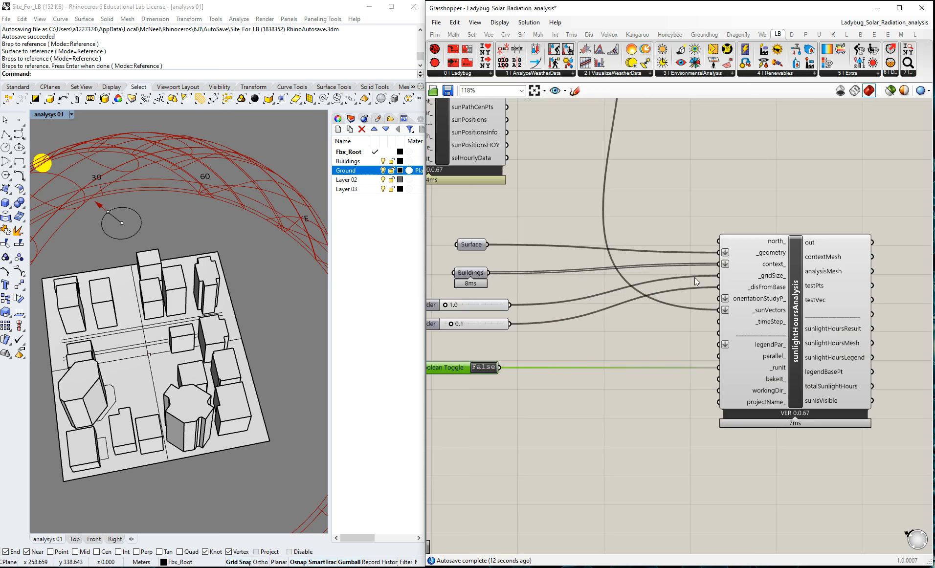
left_click(482, 276)
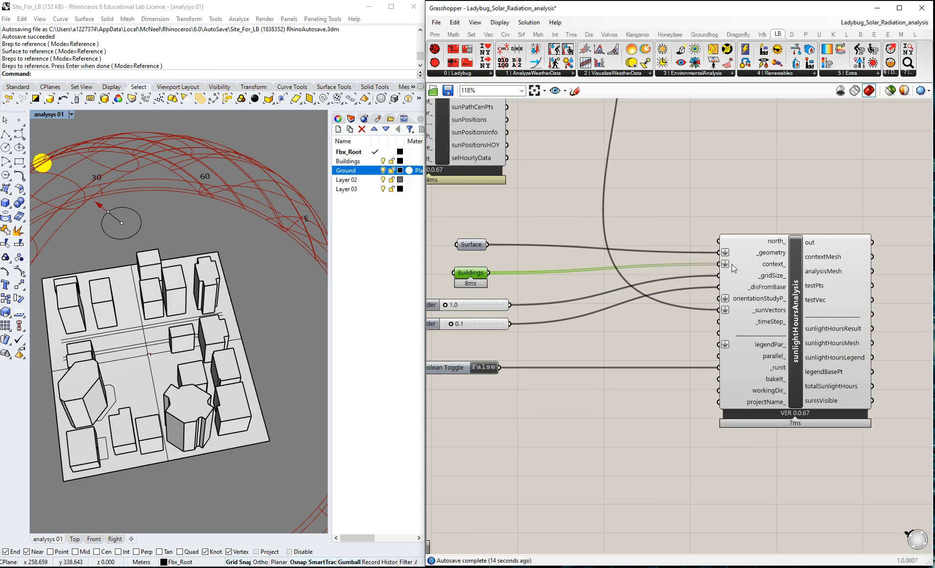
mouse_move(733, 264)
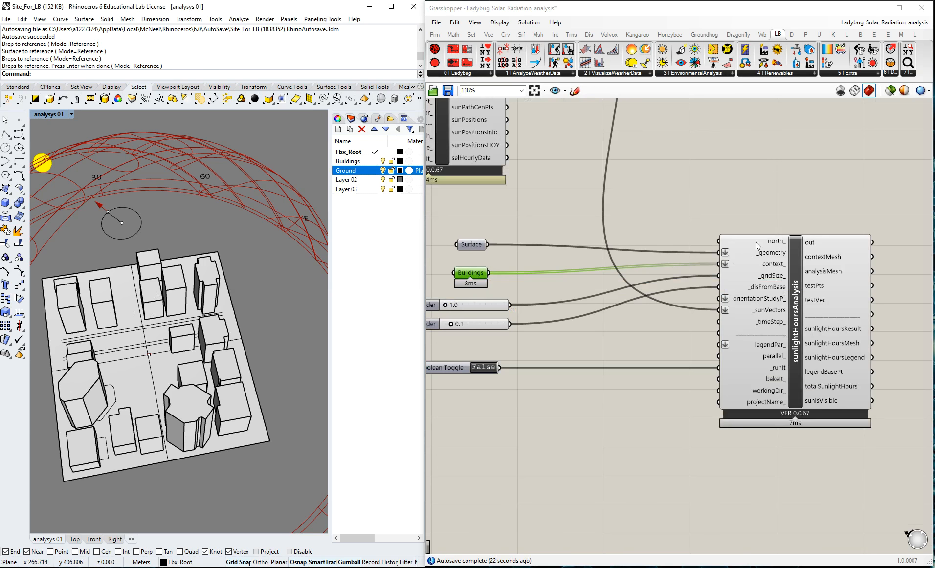
left_click_drag(490, 272, 715, 252)
left_click(552, 208)
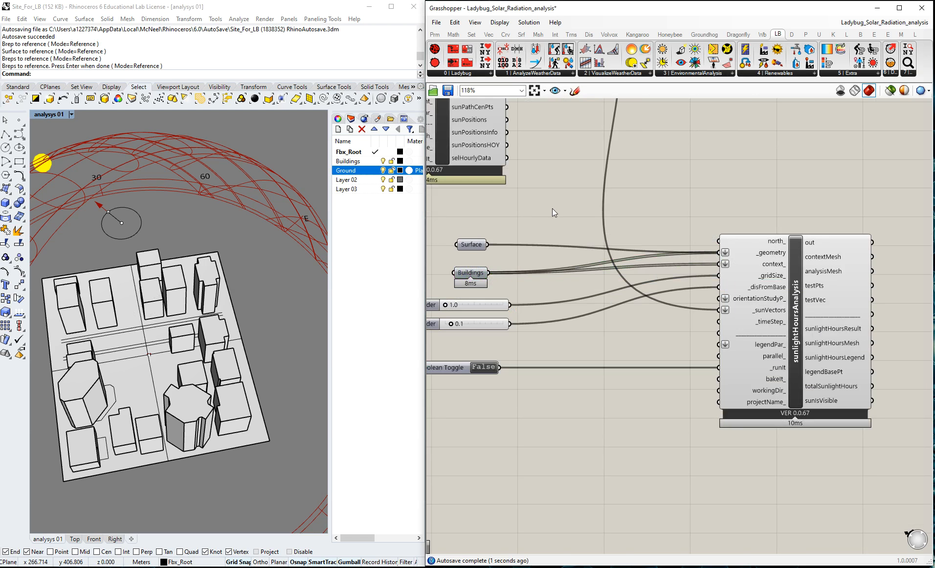
- Add a Flip component above the Surface parameter and wire Surface into its Surface input
left_click(480, 244)
left_click(513, 220)
double_click(516, 218)
type("flip")
key("Return")
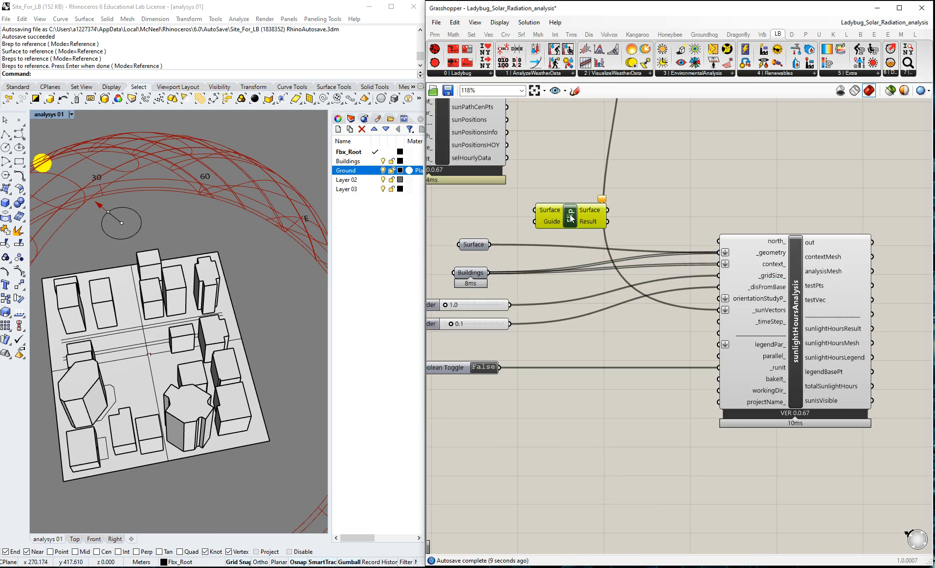
left_click_drag(483, 243, 513, 222)
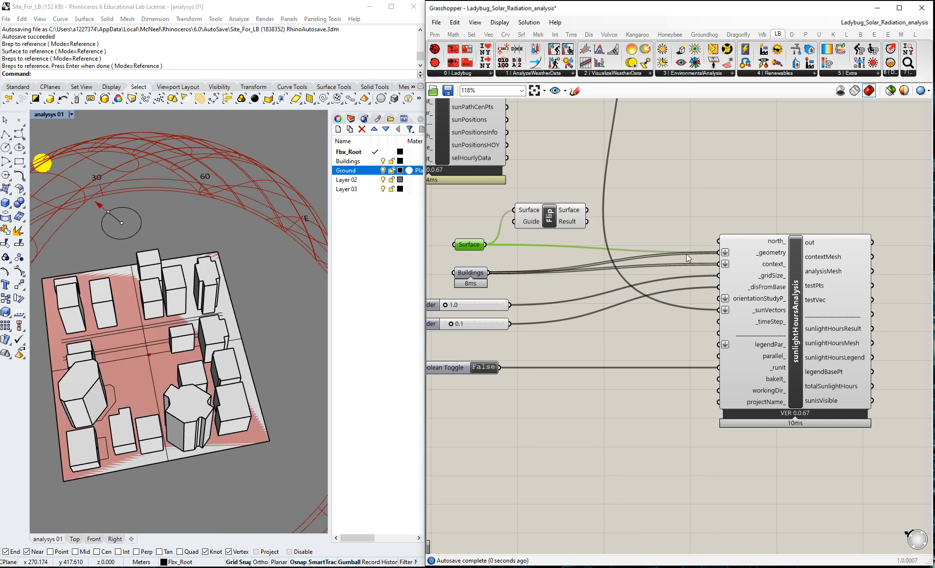
- Disconnect Surface from the _geometry input and add Flip's Surface output there alongside the Buildings wire
right_click(727, 254)
mouse_move(811, 292)
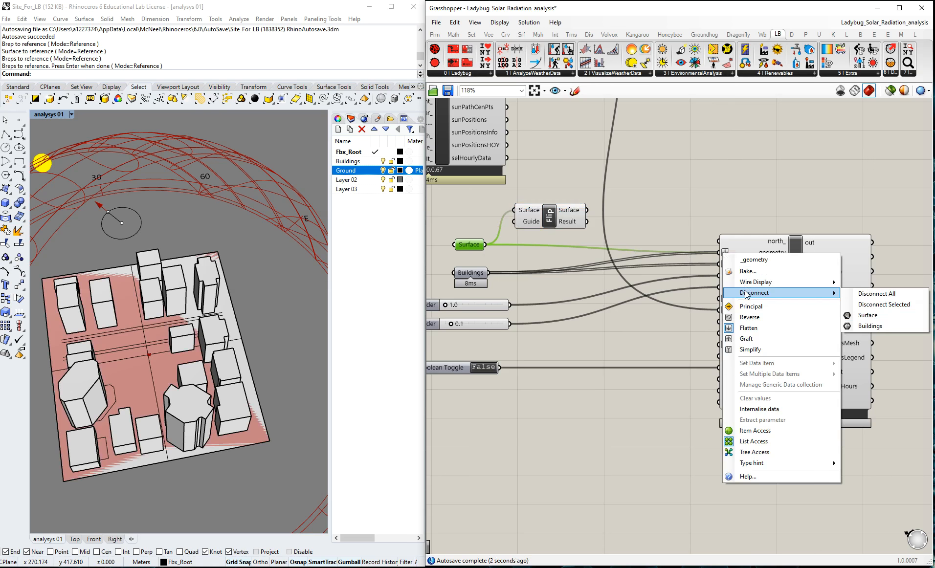
left_click(889, 316)
left_click_drag(587, 210, 718, 249)
key("ctrl+z")
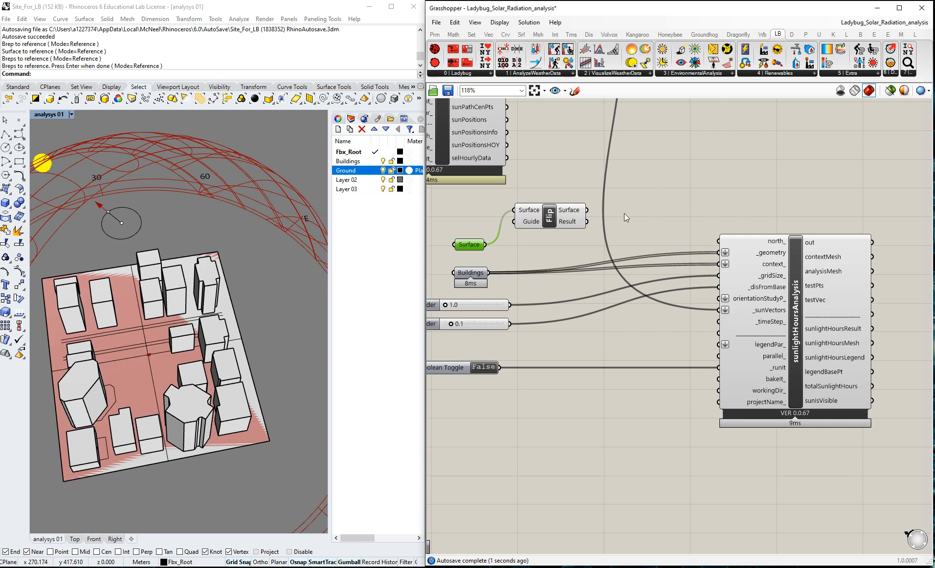
left_click_drag(587, 209, 717, 252, "shift")
left_click(690, 197)
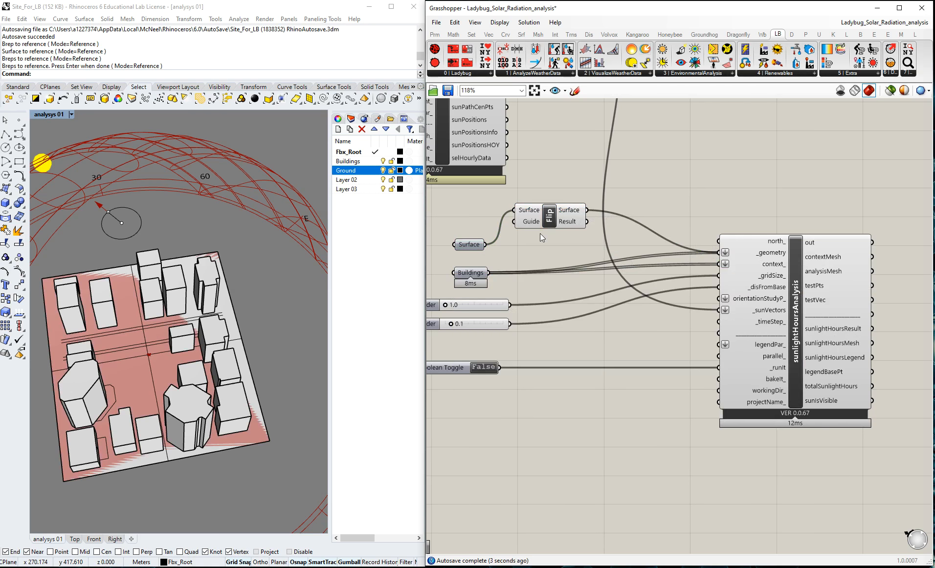
left_click(550, 216)
left_click(525, 248)
left_click(473, 273)
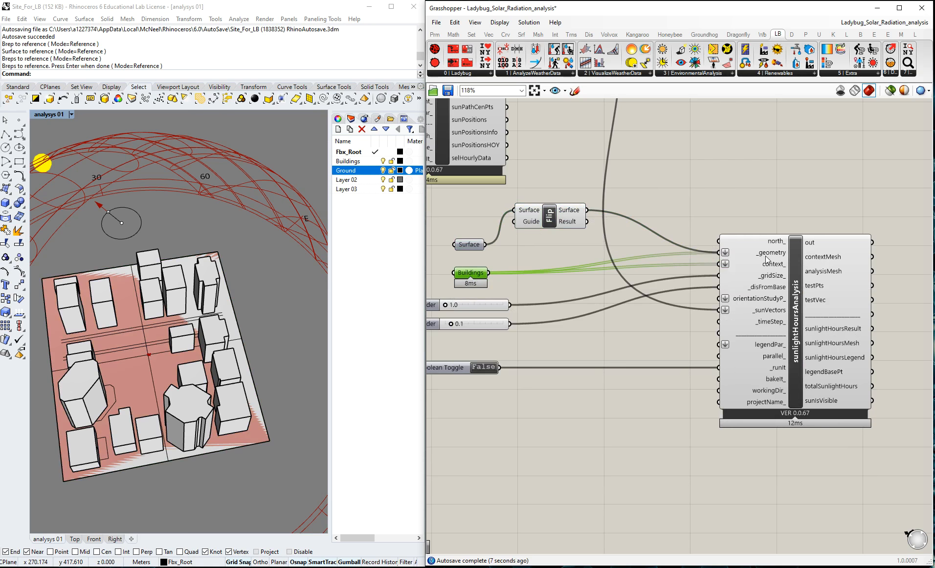
left_click(700, 208)
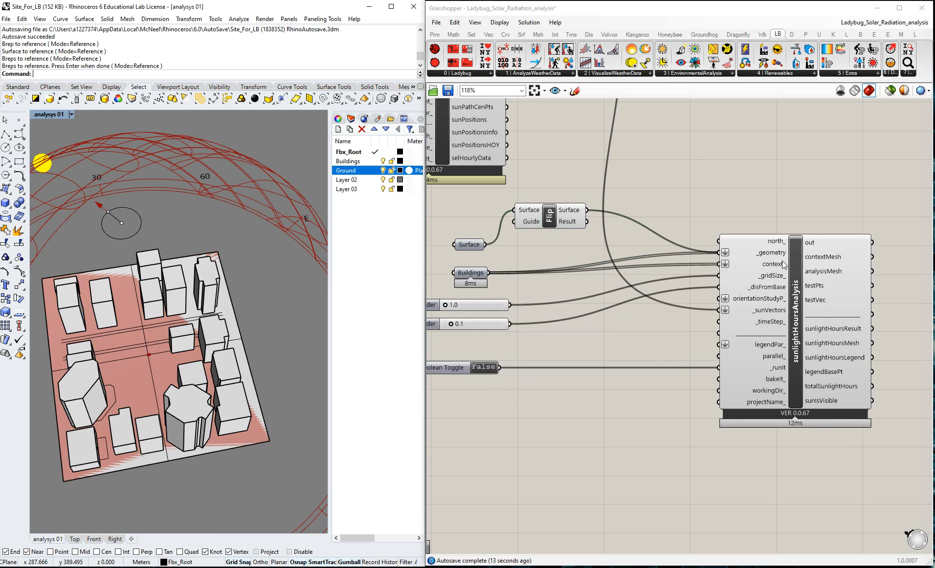
mouse_move(774, 268)
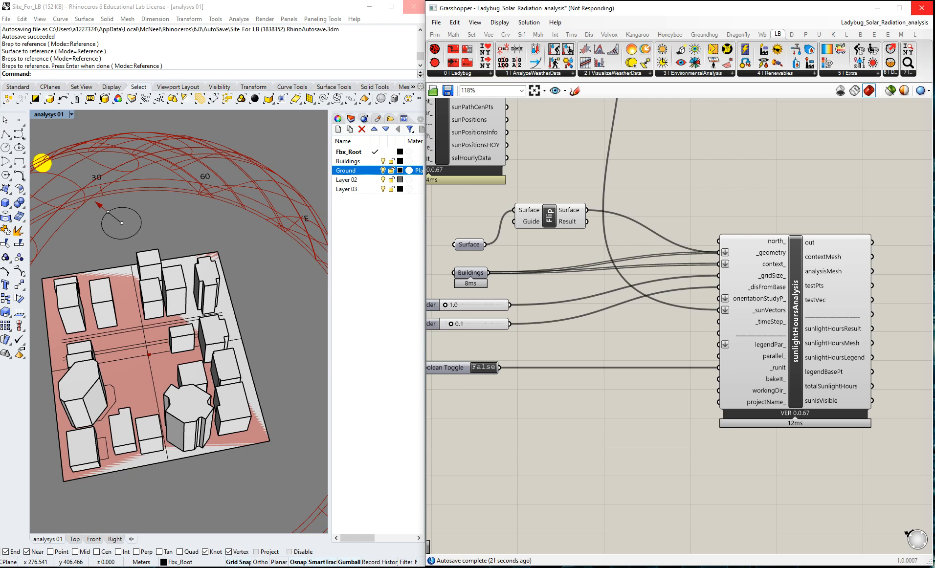
- Examine the sunlight hours results on the ground and building faces in Rhino against the hours legend
scroll(153, 308, "down", 6)
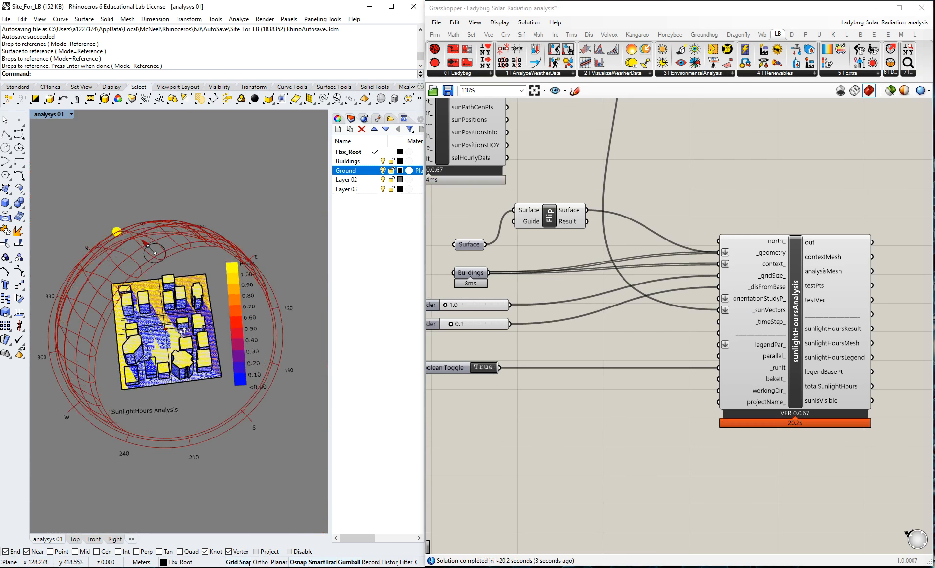
scroll(274, 361, "up", 3)
right_click_drag(203, 290, 122, 333)
scroll(116, 338, "up", 2)
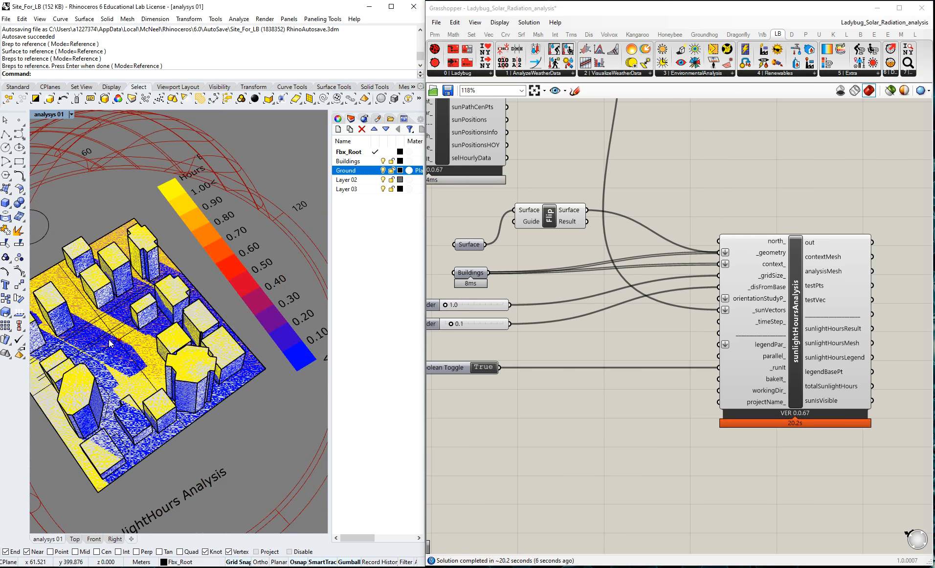
scroll(109, 341, "down", 2)
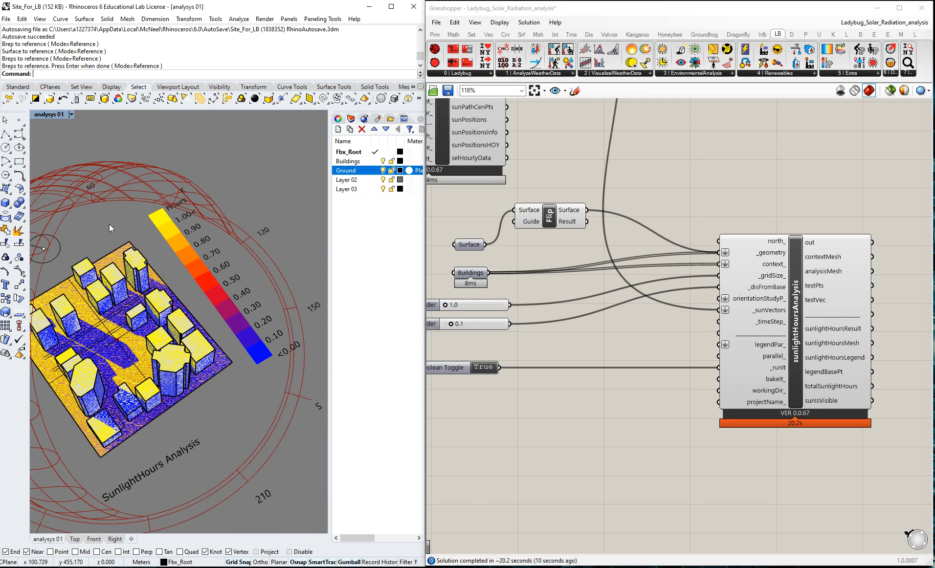
scroll(164, 337, "down", 4)
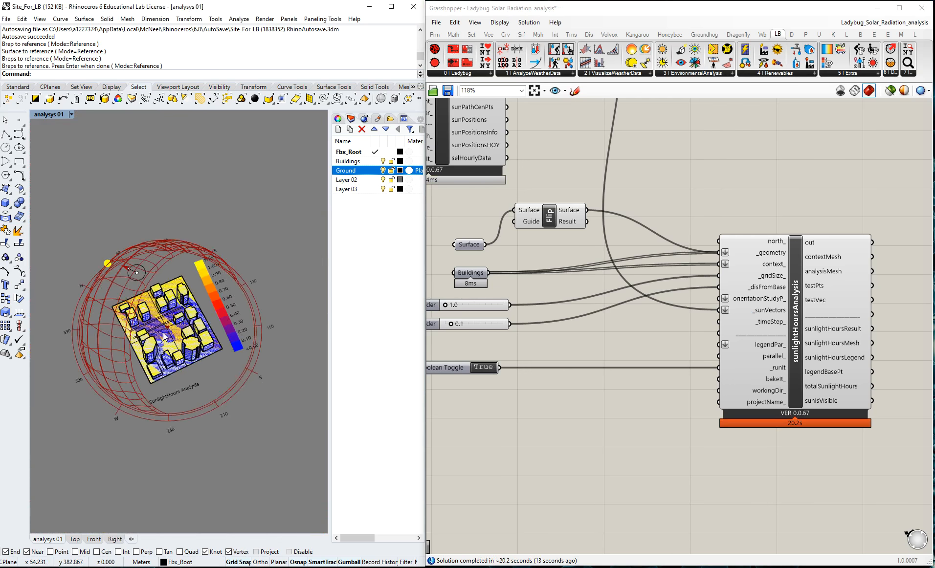
scroll(164, 337, "up", 4)
- Set the slider feeding sunPath's _hour_ input to 7 and inspect the recalculated sunlight hours mesh in Rhino
scroll(647, 429, "down", 3)
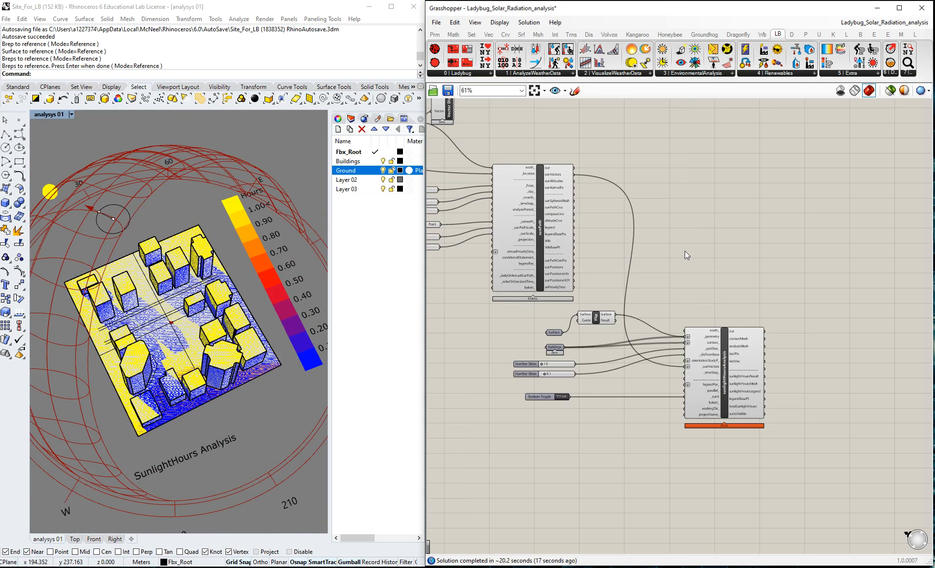
scroll(685, 251, "up", 3)
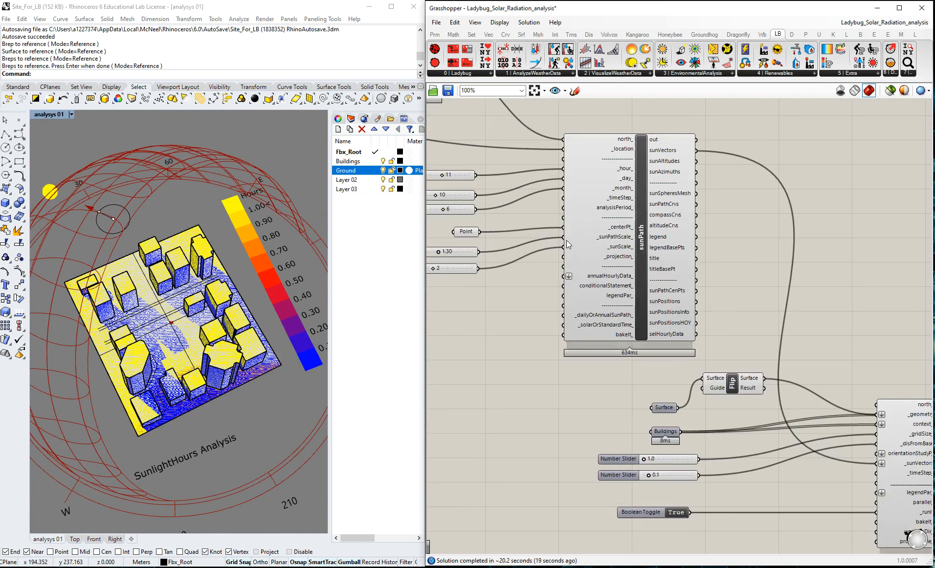
scroll(751, 272, "down", 1)
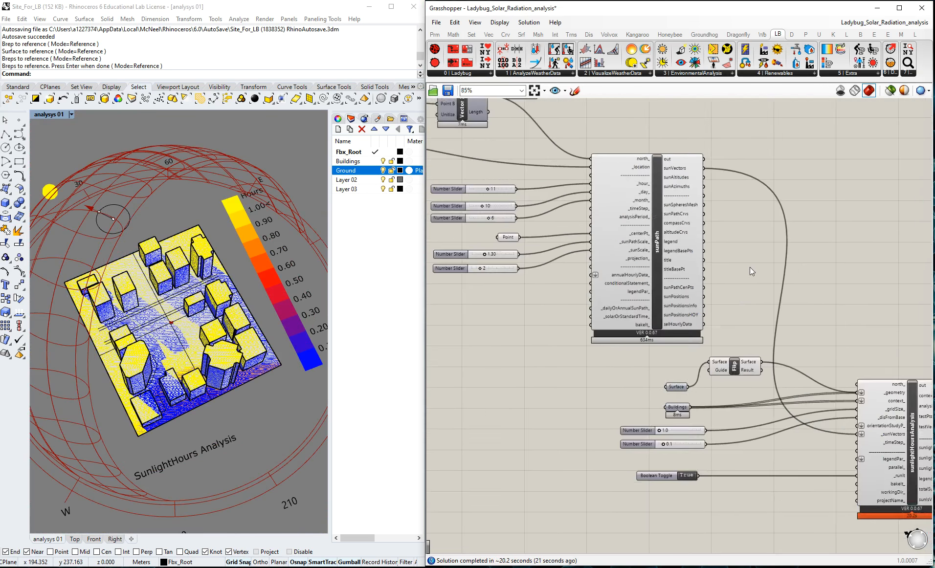
scroll(463, 192, "up", 2)
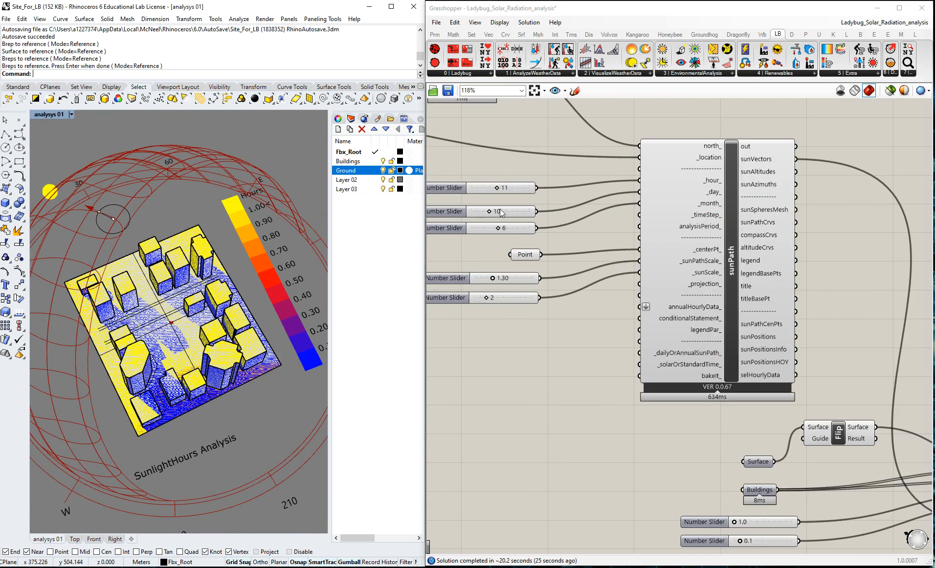
scroll(501, 212, "down", 1)
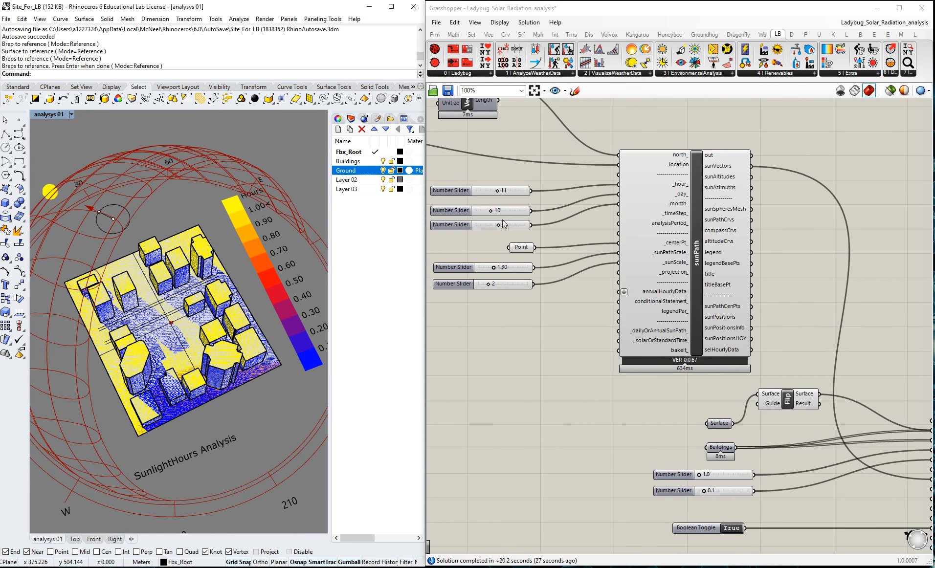
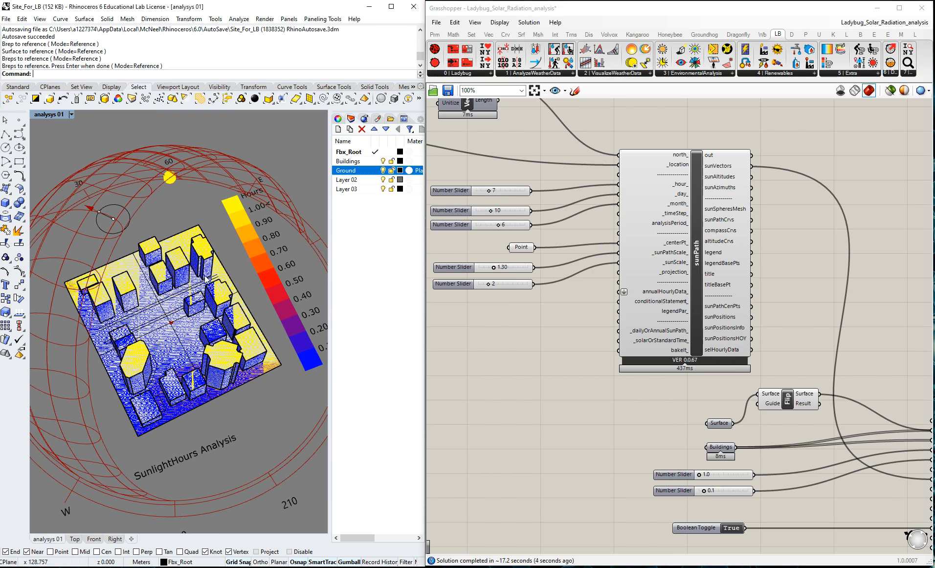
scroll(189, 289, "down", 5)
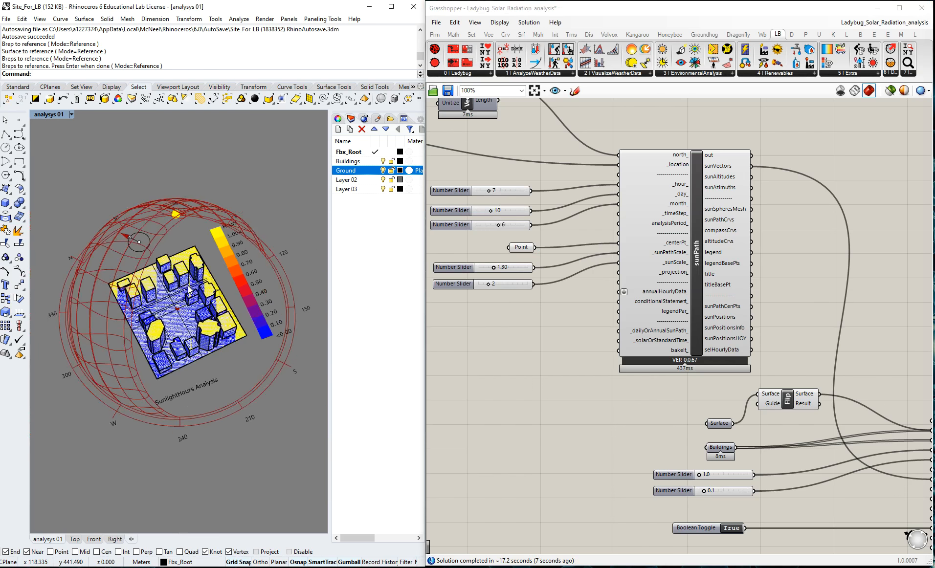
right_click_drag(191, 290, 214, 296)
scroll(214, 294, "up", 8)
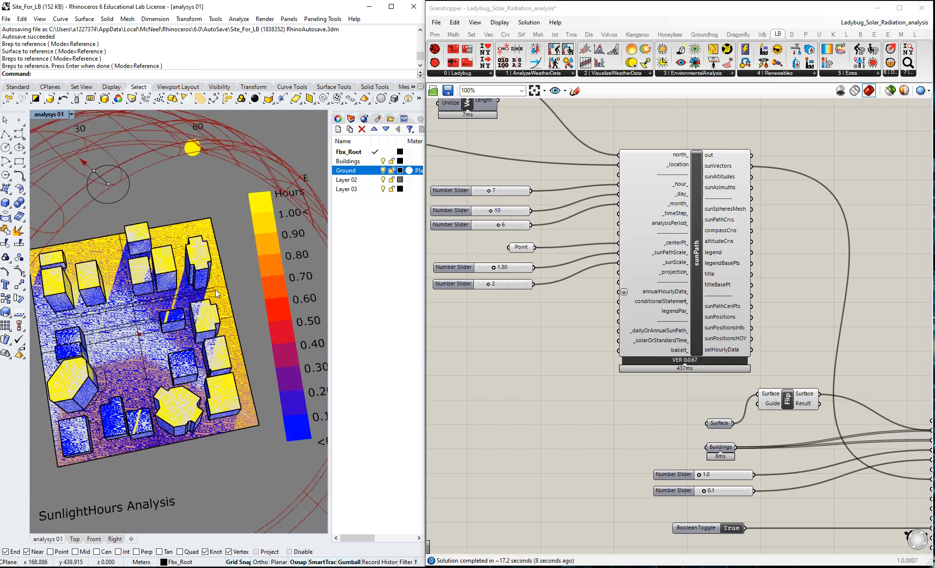
scroll(156, 313, "down", 6)
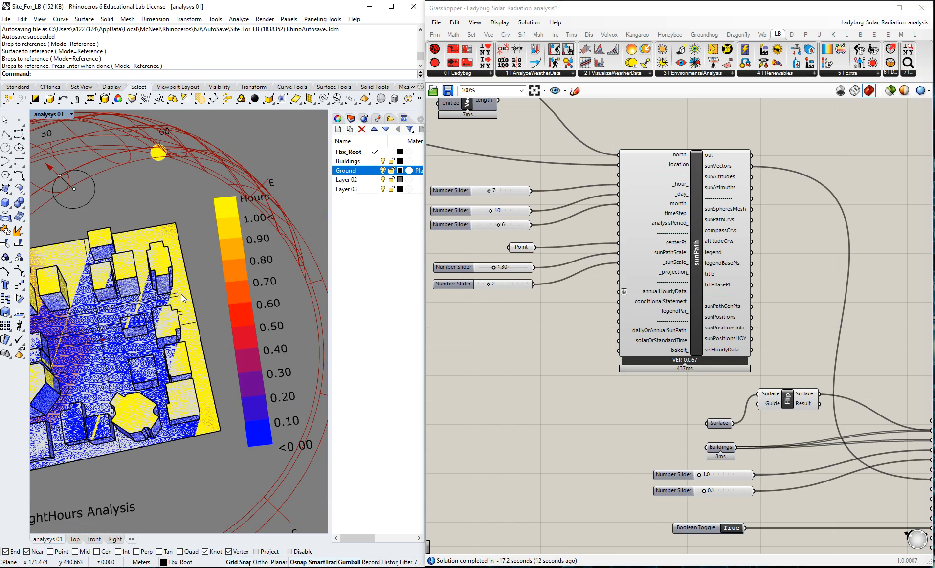
- Switch the Boolean Toggle that runs the sunlight hours analysis to False
scroll(237, 321, "down", 5)
right_click_drag(207, 359, 216, 269)
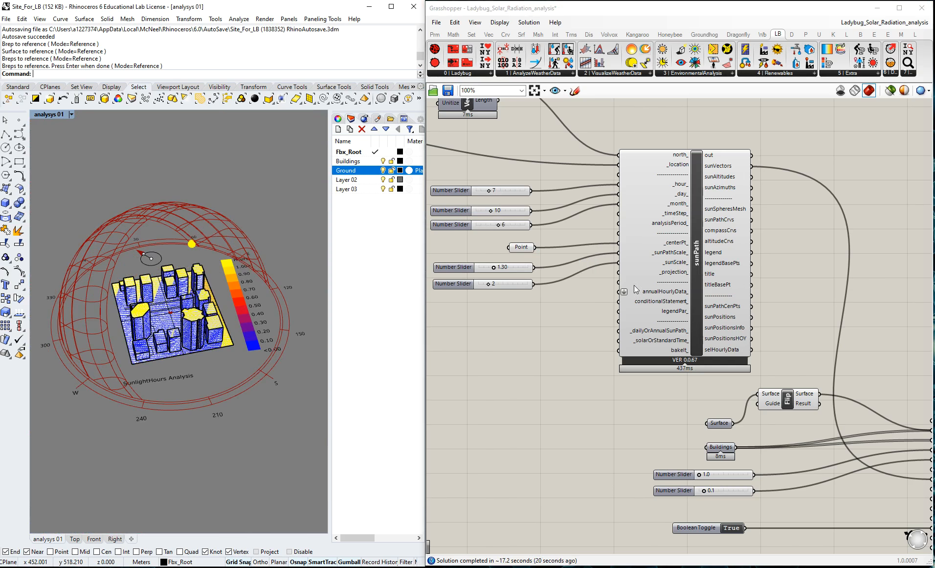
right_click_drag(701, 482, 680, 416)
left_click(710, 461)
right_click_drag(237, 334, 198, 376)
scroll(722, 240, "down", 1)
scroll(783, 231, "down", 2)
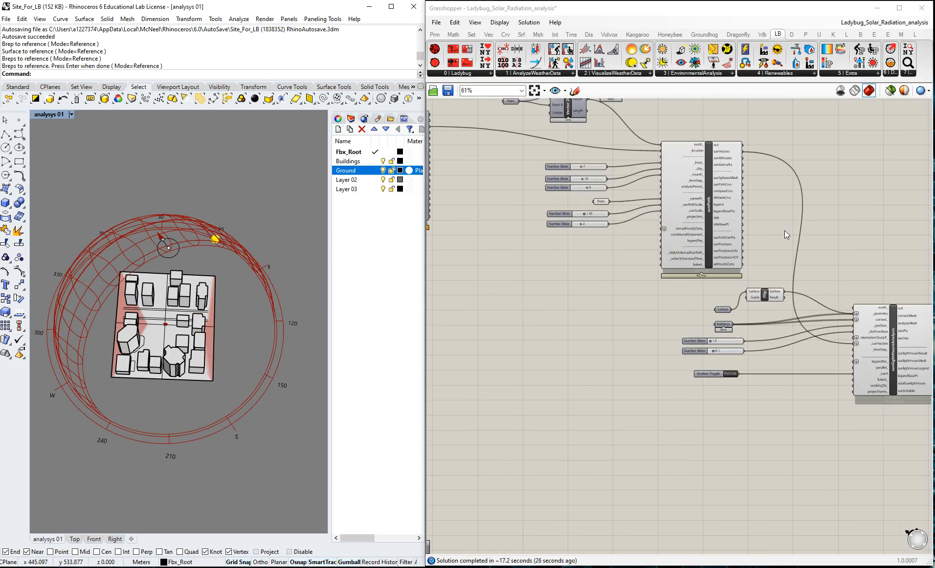
- Set the sliders feeding sunPath's _day_ input to 19 and its _month_ input to 1
scroll(614, 174, "up", 4)
scroll(603, 173, "up", 3)
left_click_drag(564, 218, 612, 216)
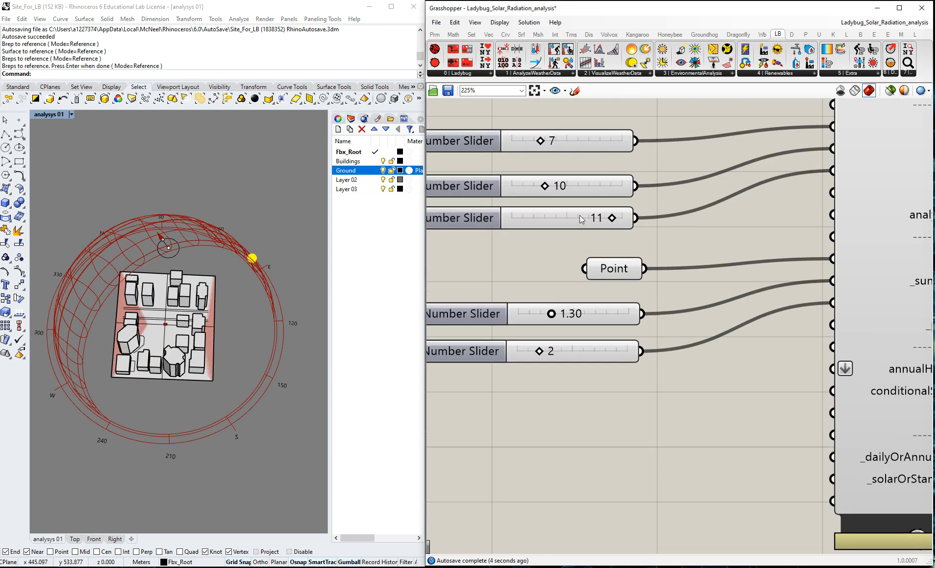
left_click_drag(548, 191, 583, 189)
left_click_drag(612, 219, 622, 219)
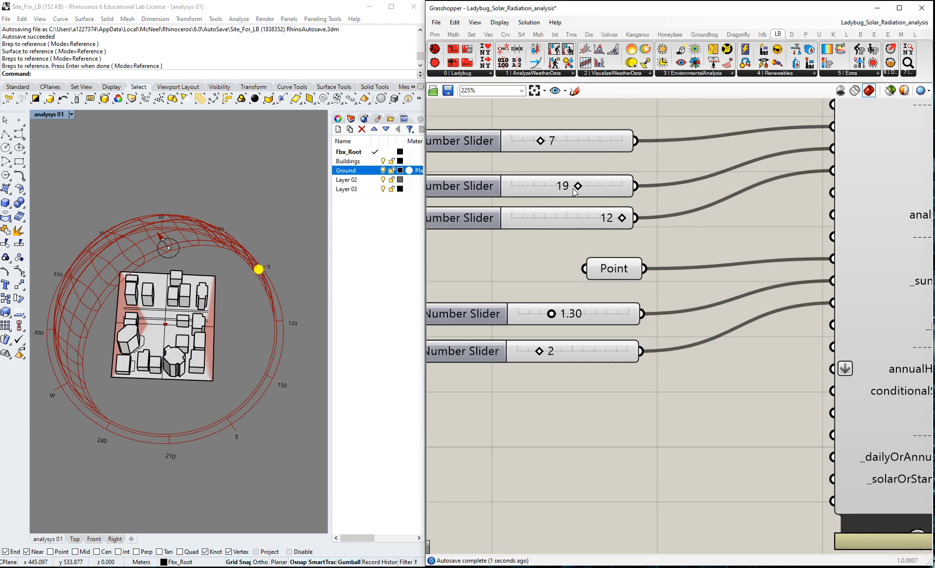
left_click_drag(511, 218, 513, 218)
- Add a Ladybug Analysis Period component below the sunPath sliders and wire its analysisPeriod output into sunPath's analysisPeriod_ input
scroll(601, 259, "down", 2)
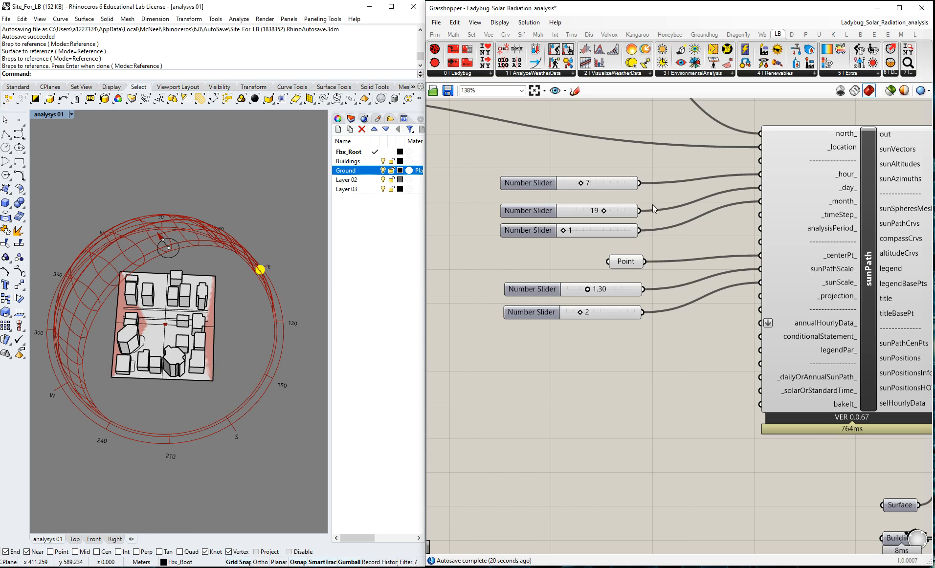
scroll(571, 315, "down", 3)
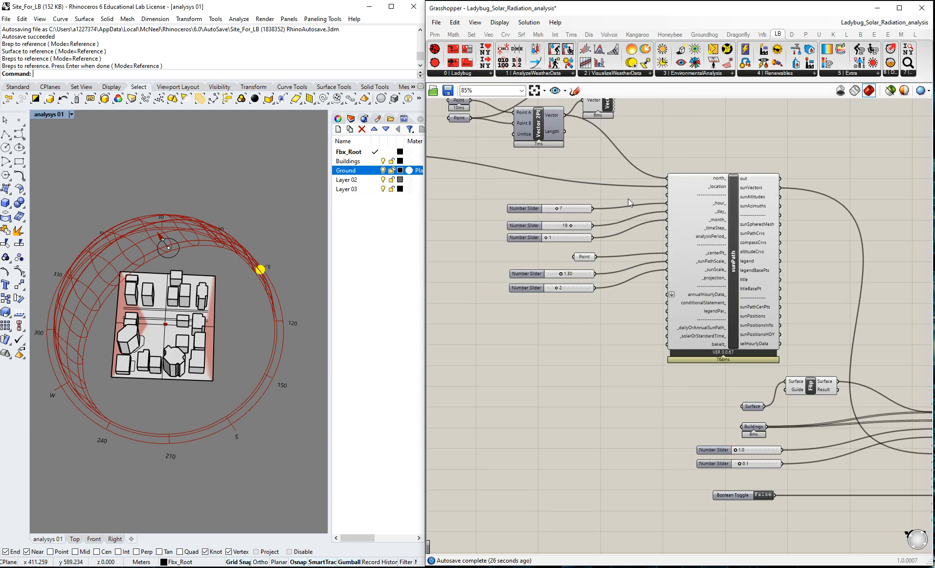
scroll(715, 286, "down", 1)
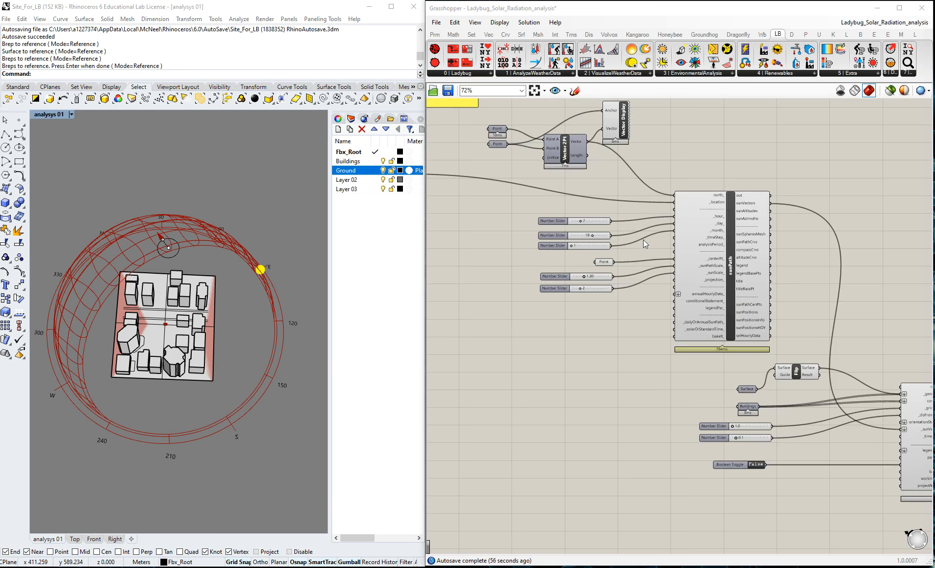
scroll(593, 244, "up", 1)
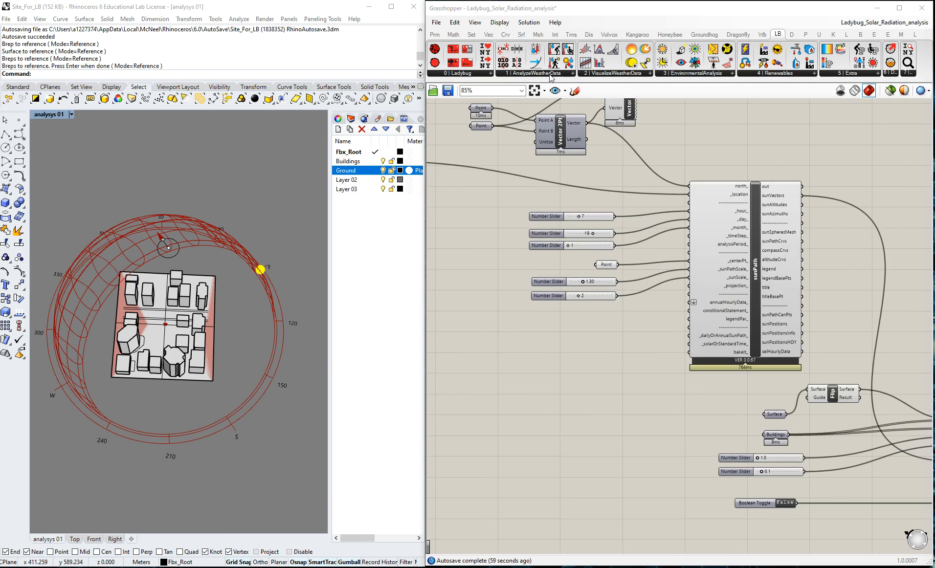
left_click(571, 74)
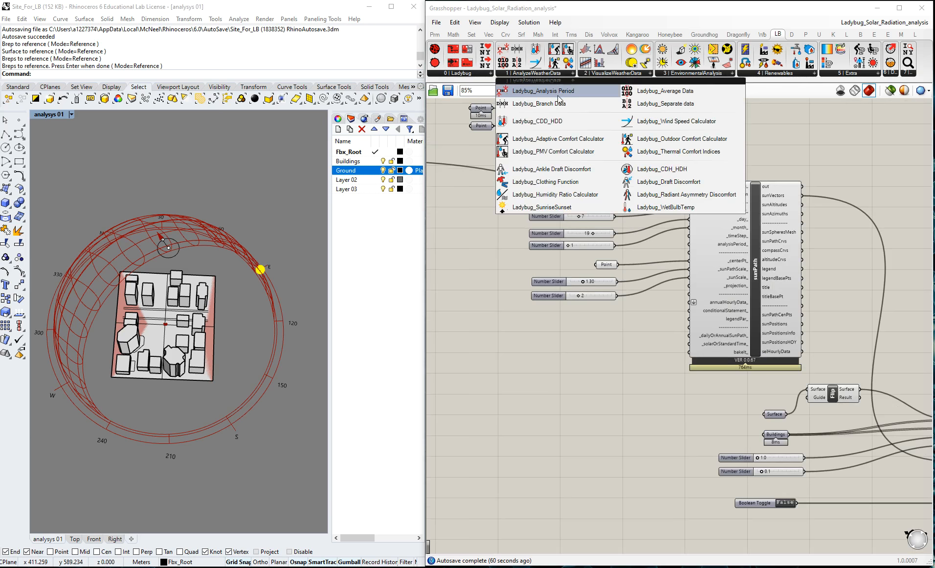
left_click(541, 91)
left_click(581, 348)
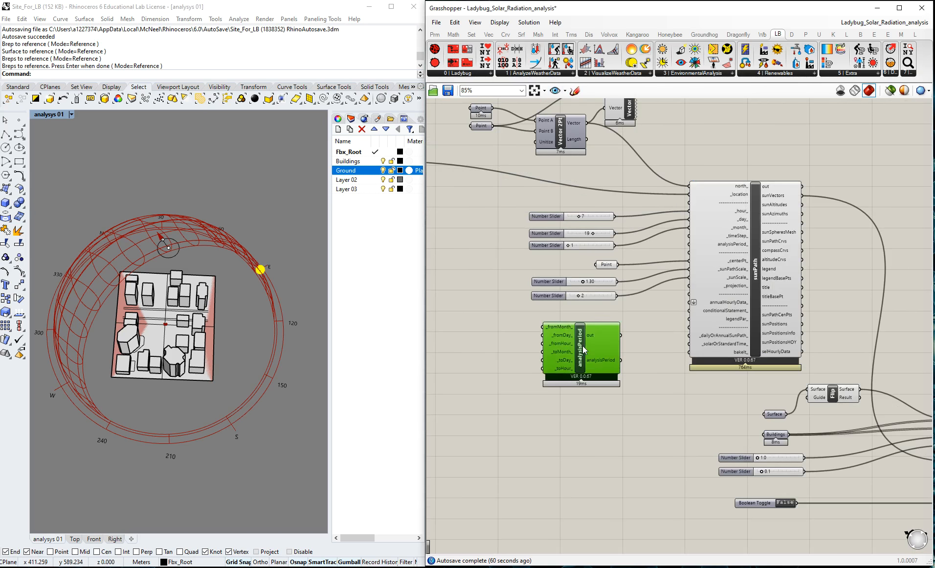
left_click(663, 344)
scroll(629, 348, "up", 1)
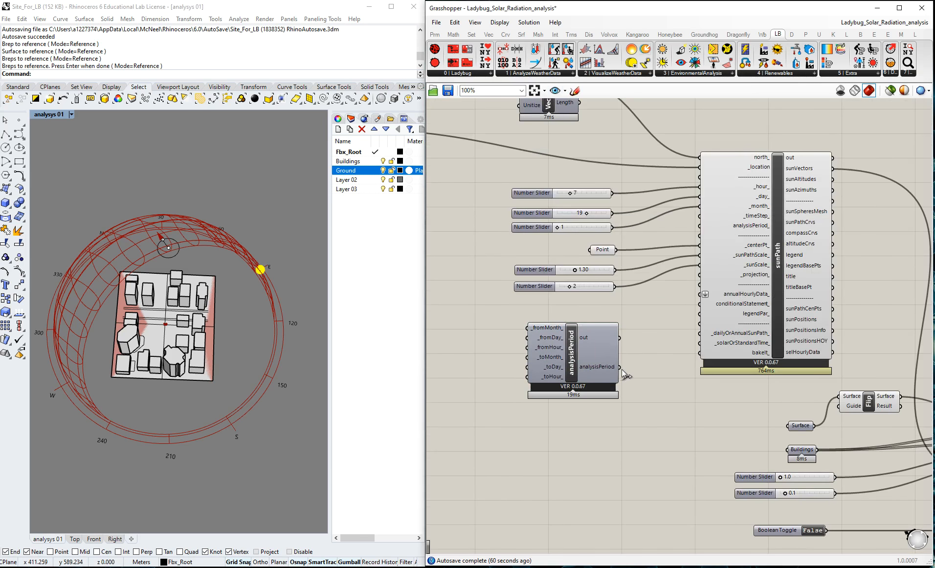
left_click_drag(621, 368, 699, 228)
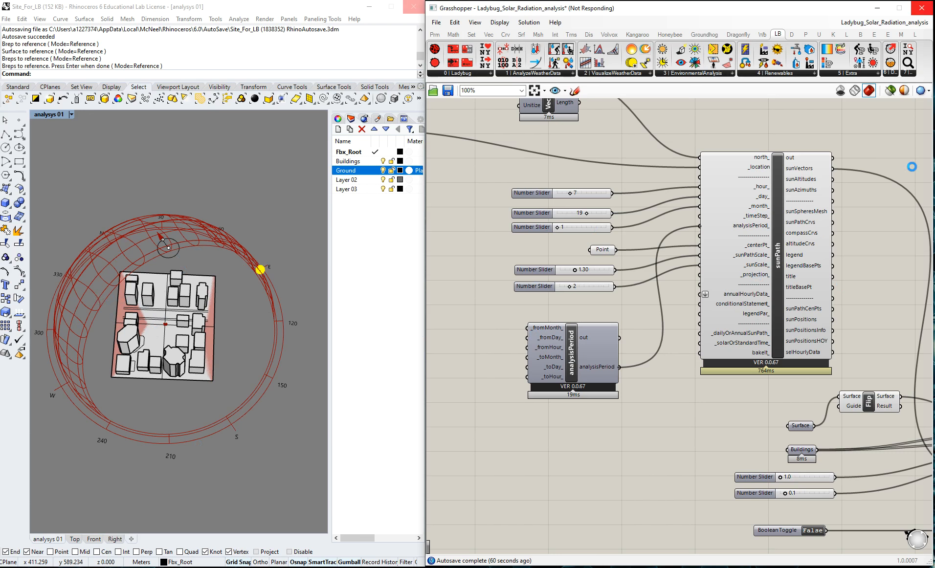
- Turn off the sunPath component's geometry preview in the Rhino viewport
right_click_drag(191, 267, 206, 247)
left_click(749, 268)
middle_click(749, 269)
left_click(779, 236)
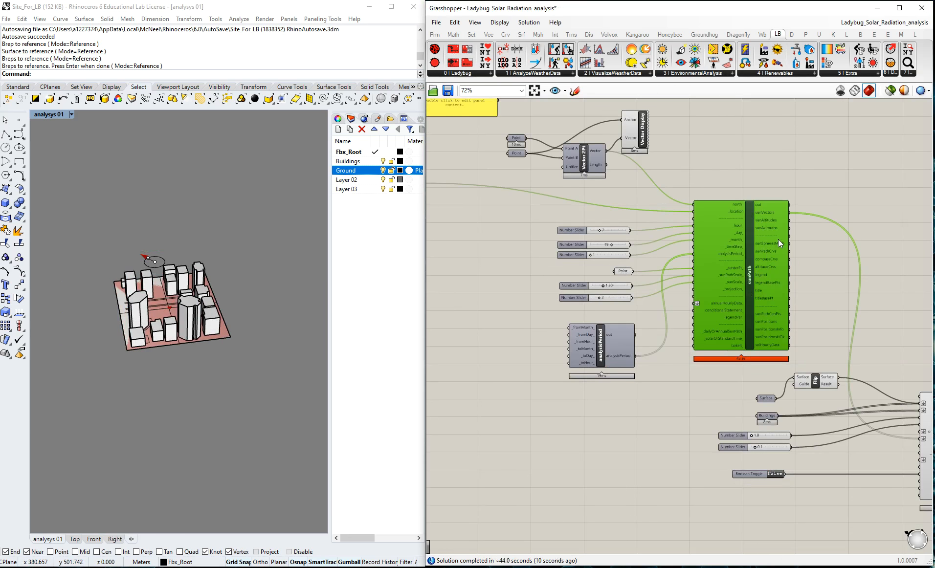
left_click(652, 432)
- Nudge the analysisPeriod component slightly closer to the sliders above it
scroll(630, 331, "up", 1)
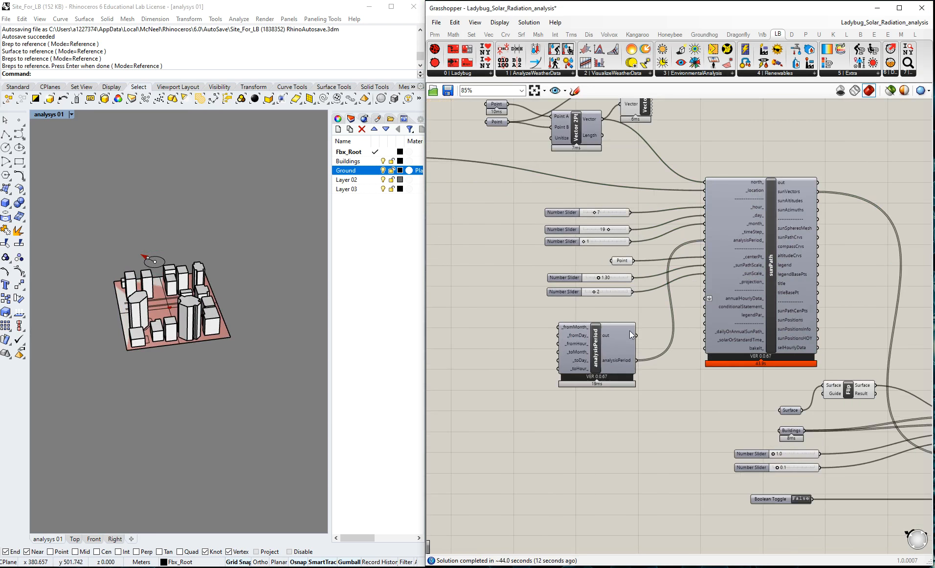
scroll(604, 346, "up", 1)
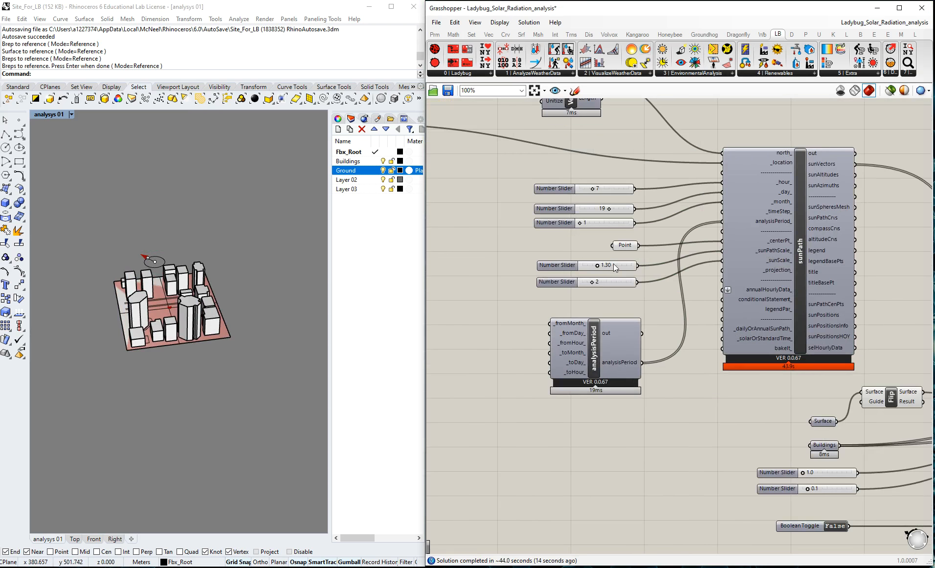
left_click_drag(595, 337, 599, 331)
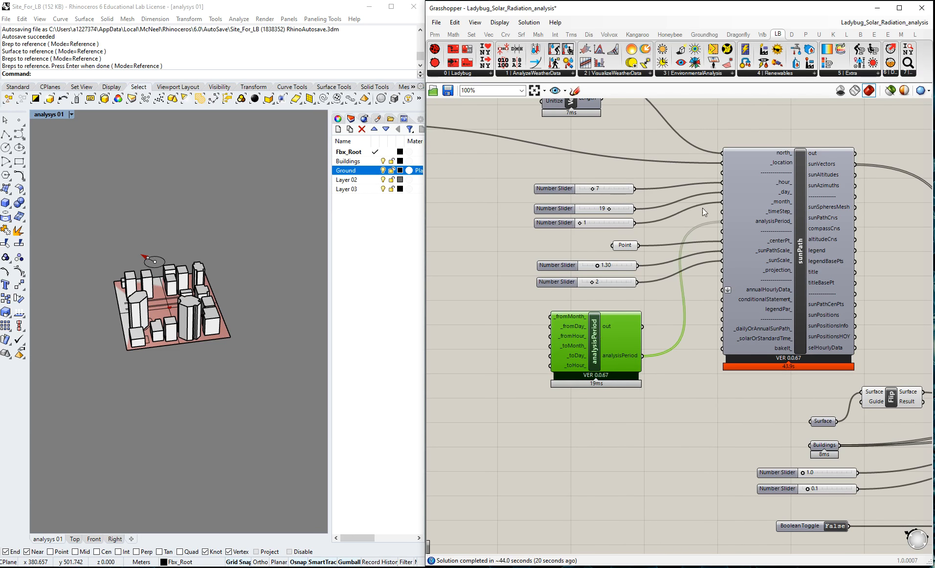
left_click(622, 426)
scroll(677, 375, "down", 2)
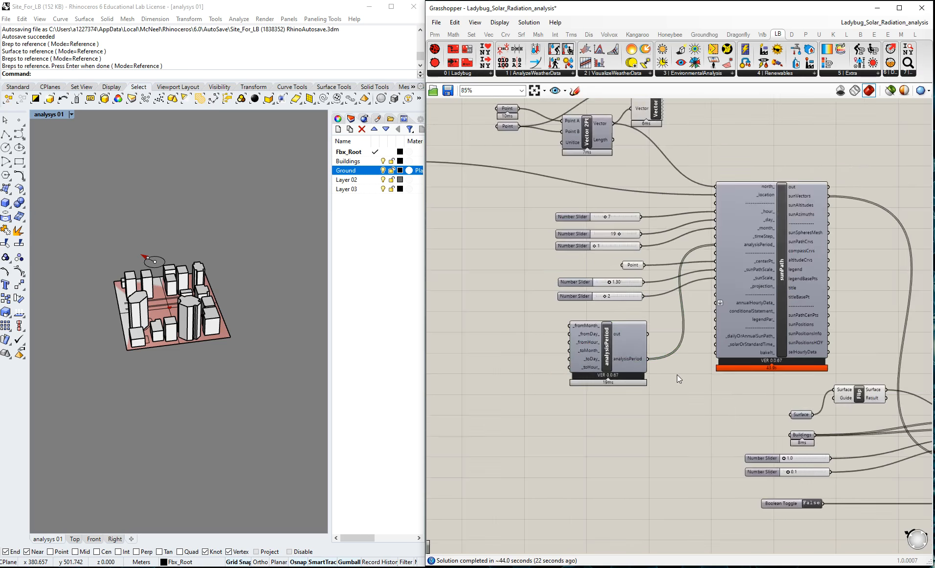
- Duplicate the month slider set to 1 beside analysisPeriod and wire the copy into the _fromMonth_ input
scroll(565, 349, "up", 4)
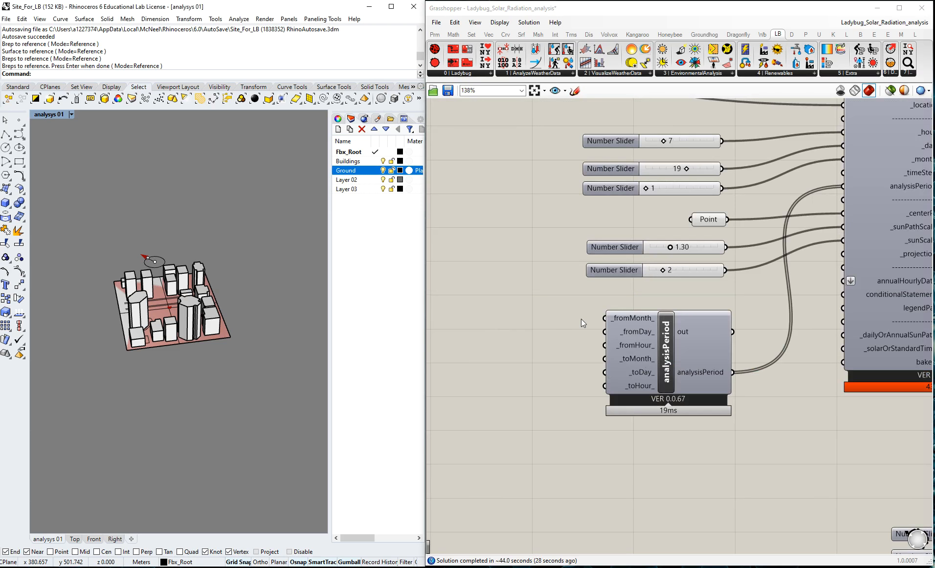
double_click(512, 322)
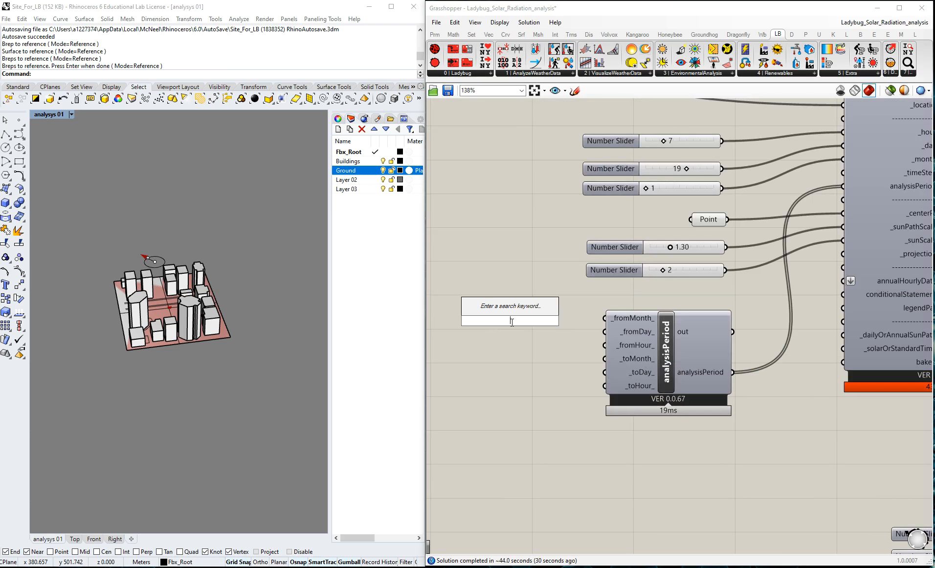
scroll(493, 245, "down", 2)
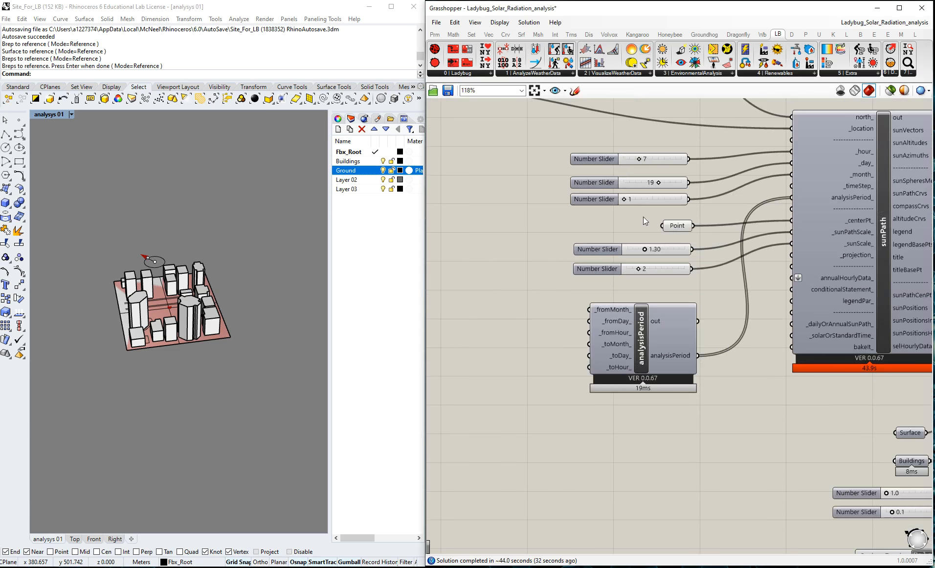
left_click(677, 203)
left_click_drag(669, 200, 589, 310, "alt")
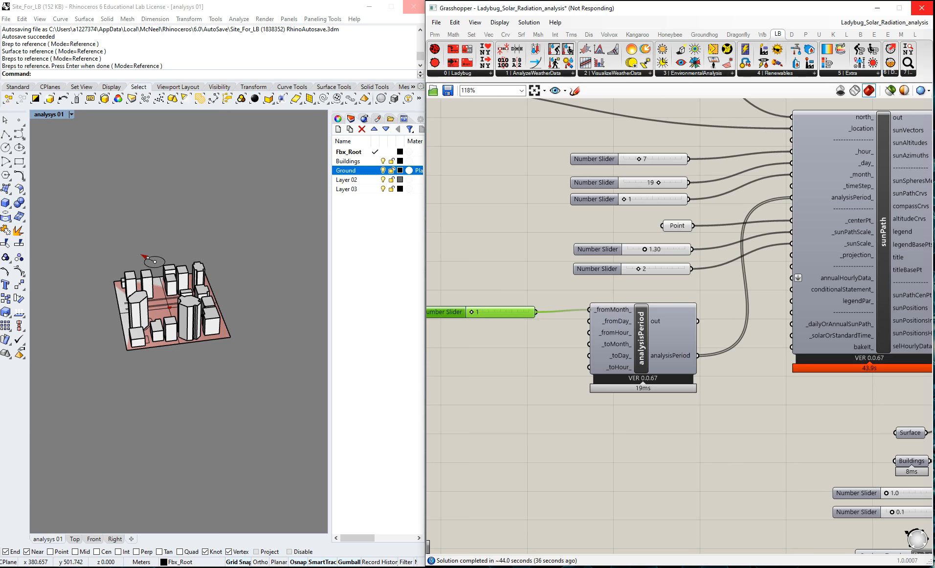
- Disconnect the analysisPeriod component from sunPath's analysisPeriod_ input
right_click(796, 197)
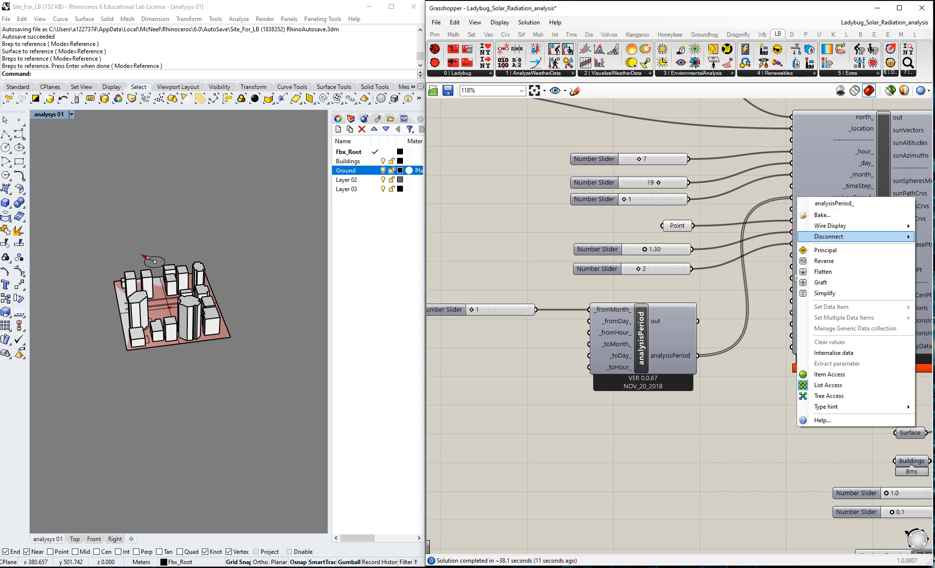
left_click(779, 237)
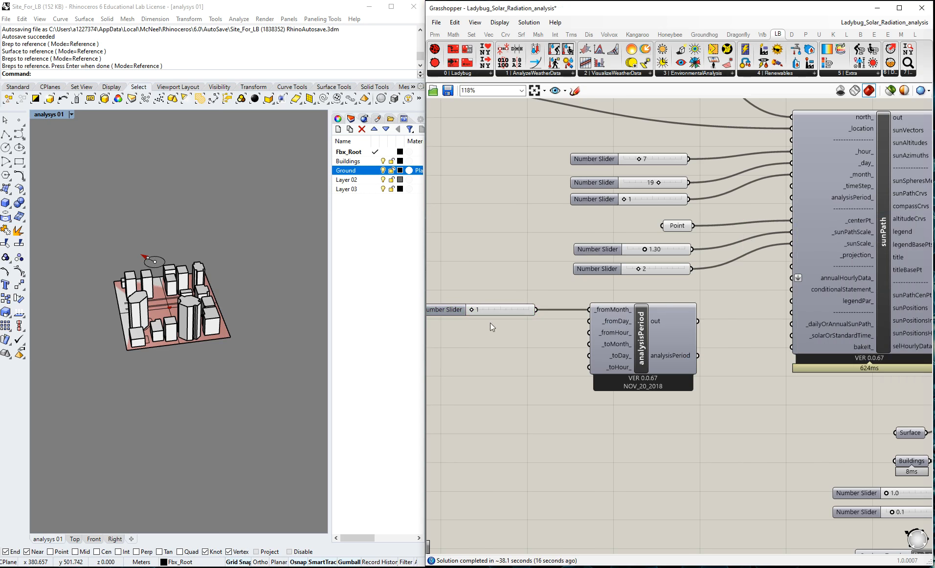
left_click(503, 307)
scroll(552, 331, "down", 2)
scroll(499, 325, "up", 3)
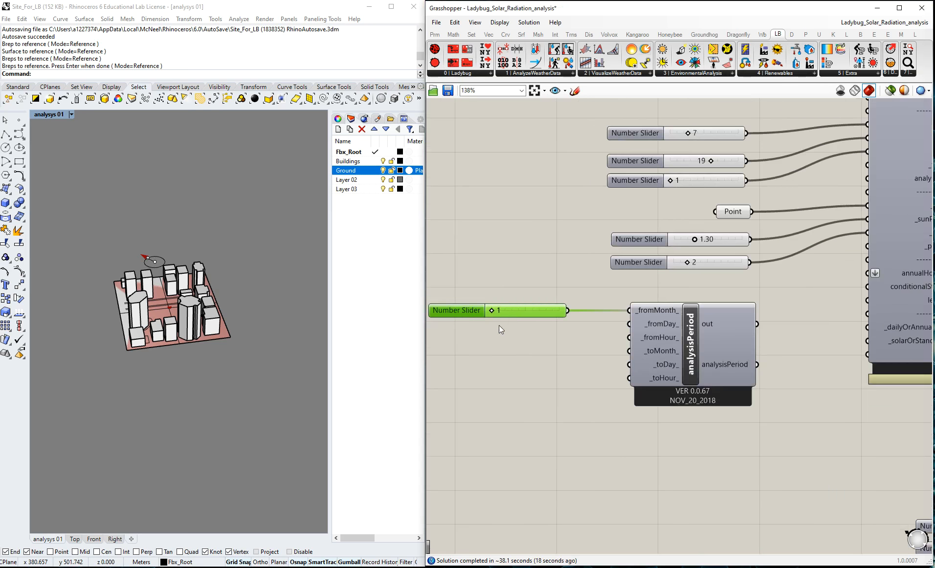
- Feed analysisPeriod's _toMonth_ with a copy of the month slider at 1 and _fromDay_ with a copy of the day slider at 19
left_click_drag(531, 311, 630, 352, "alt")
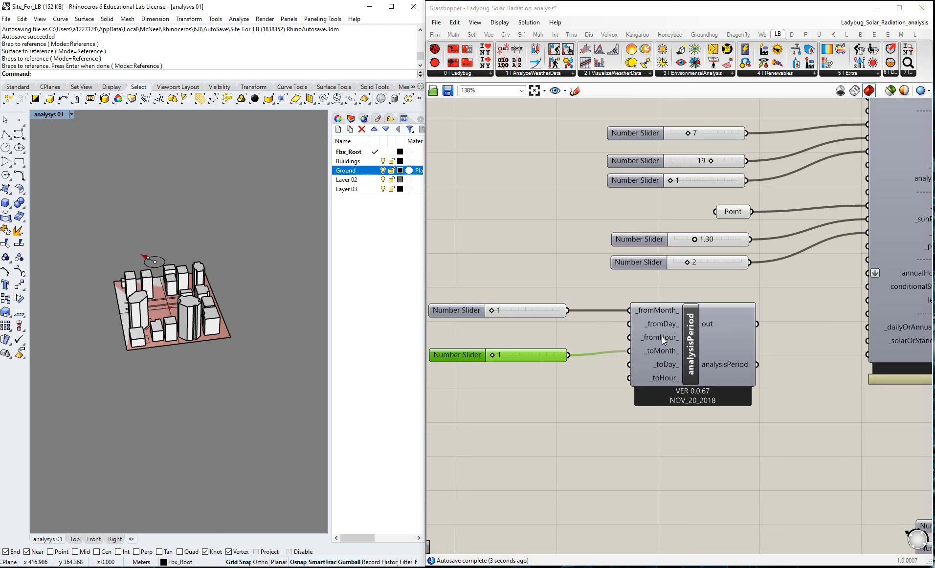
left_click(566, 296)
left_click_drag(696, 158, 512, 334)
left_click_drag(569, 332, 629, 324)
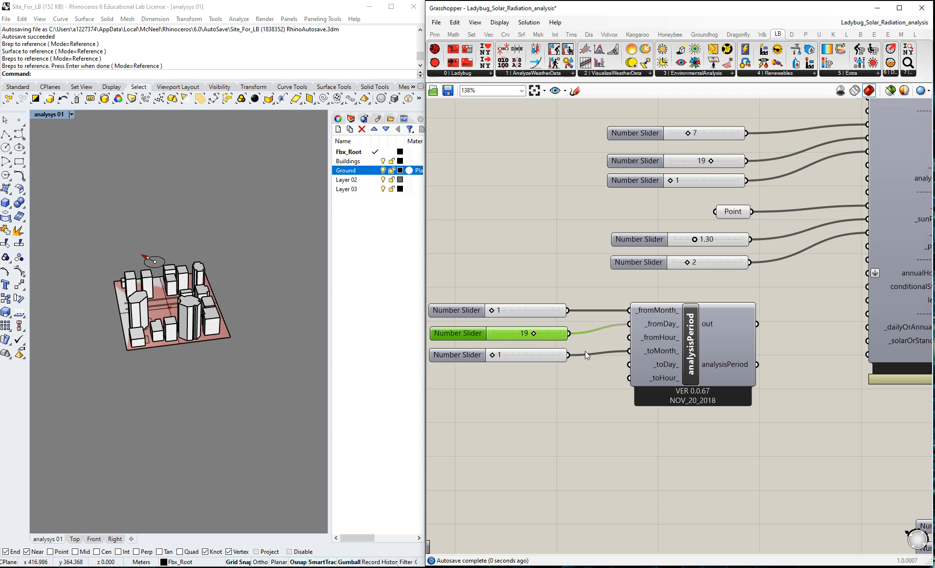
left_click_drag(568, 311, 628, 351)
key("ctrl+z")
key("ctrl+z")
key("ctrl+y")
left_click(598, 334)
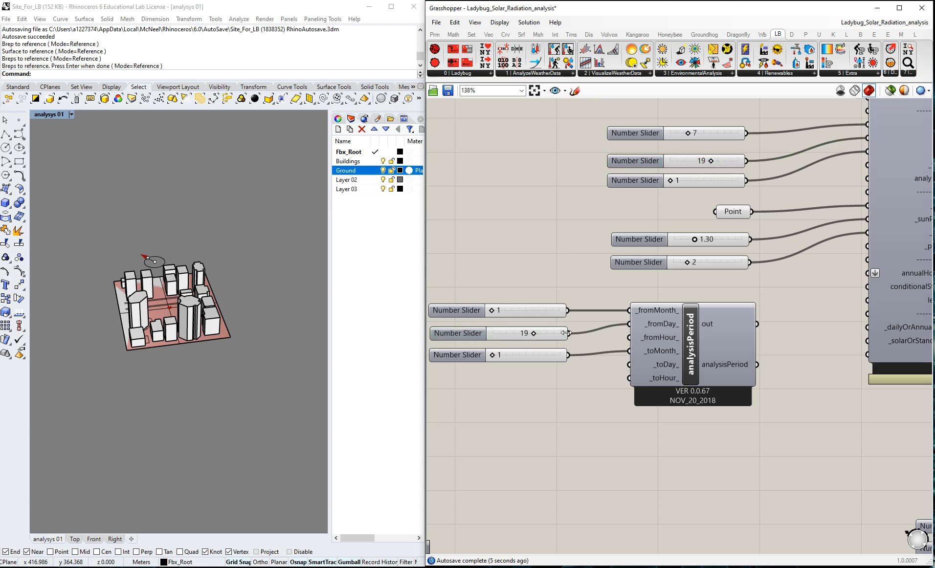
left_click_drag(569, 334, 628, 364)
key("ctrl+z")
- Feed _toDay_ with a copy of the day slider at 19 and arrange the sliders in two pairs with a gap between them
left_click_drag(548, 334, 621, 365, "alt")
left_click_drag(556, 401, 553, 377)
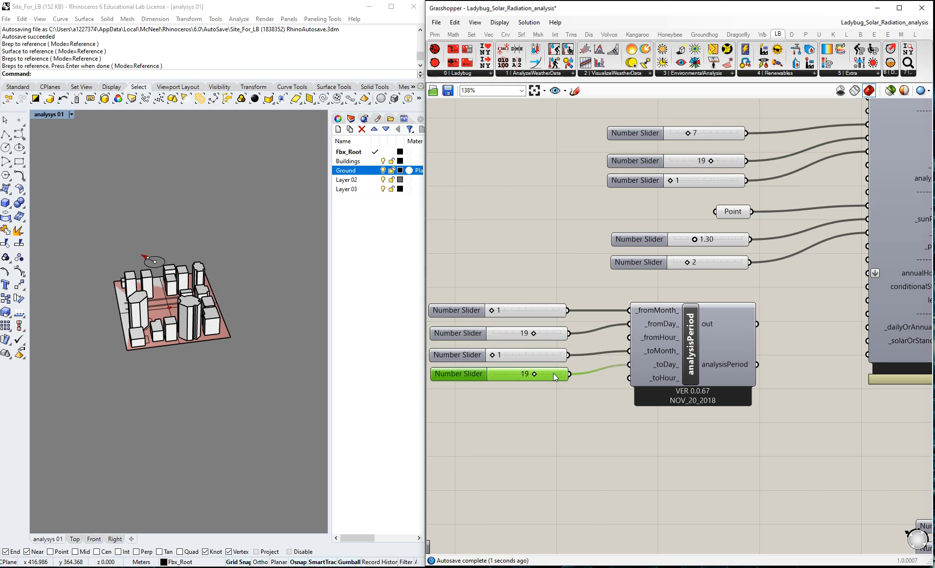
left_click_drag(557, 337, 428, 292)
left_click_drag(513, 312, 518, 301)
left_click(556, 340)
left_click_drag(556, 354, 556, 356)
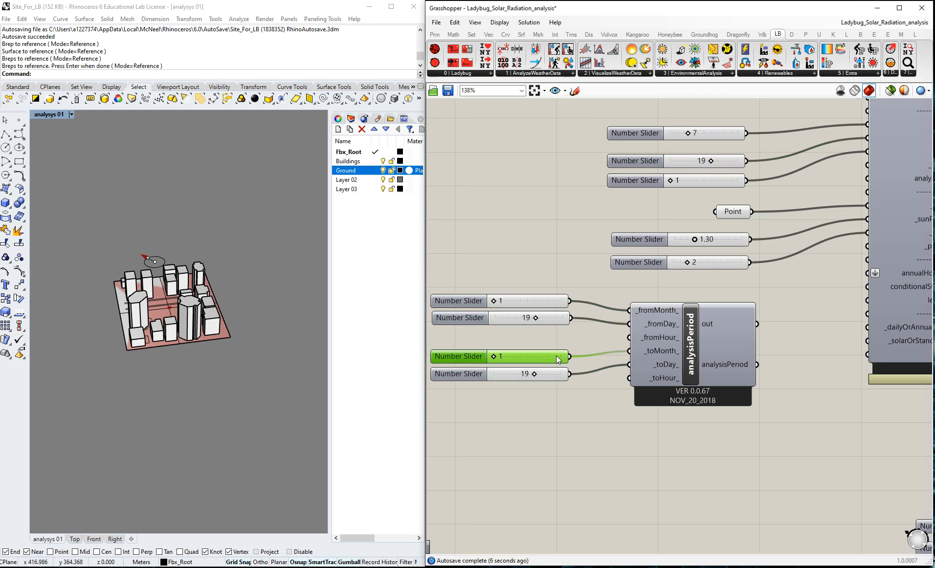
- Feed _fromHour_ with a copy of the hour slider at 7 and _toHour_ with another copy set to 19
scroll(695, 141, "down", 2)
left_click_drag(708, 135, 666, 284)
scroll(613, 285, "up", 2)
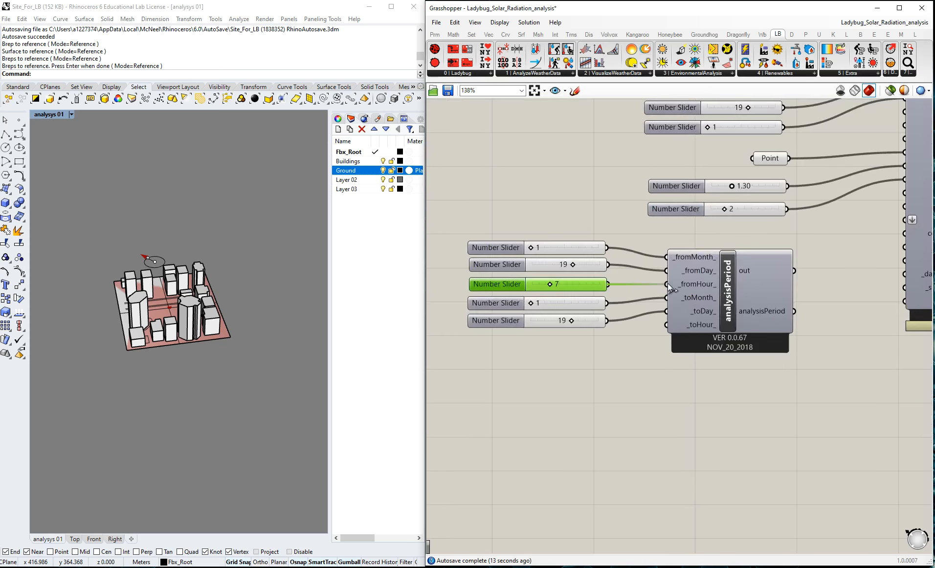
left_click_drag(591, 284, 666, 324, "alt")
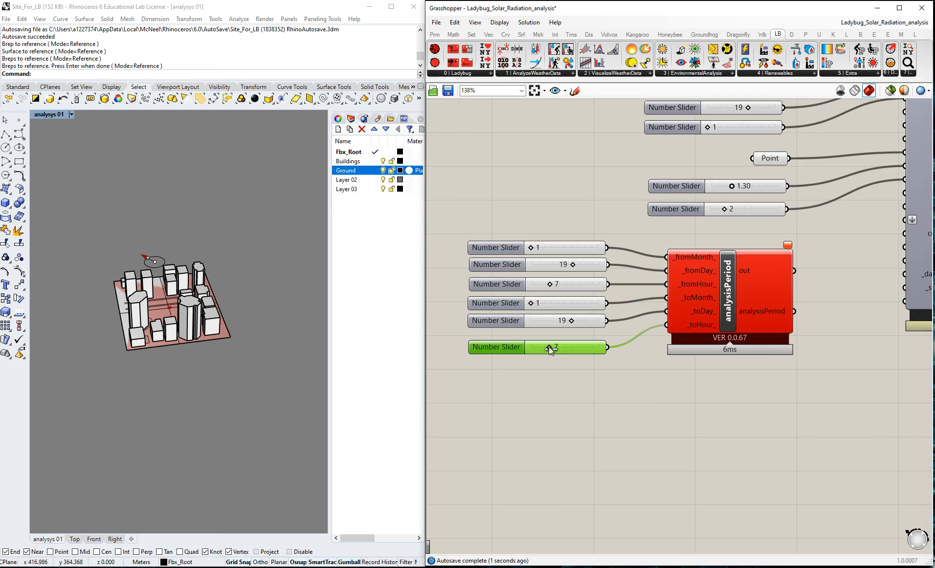
left_click_drag(548, 348, 586, 348)
left_click(602, 376)
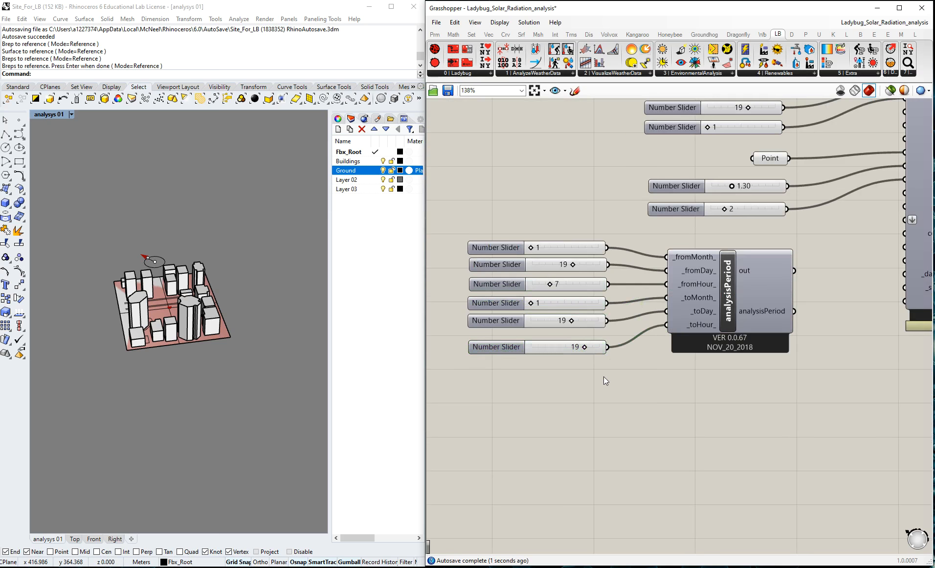
- Save the definition, then connect the analysisPeriod output to the sunPath component's analysisPeriod_ input
scroll(526, 382, "down", 3)
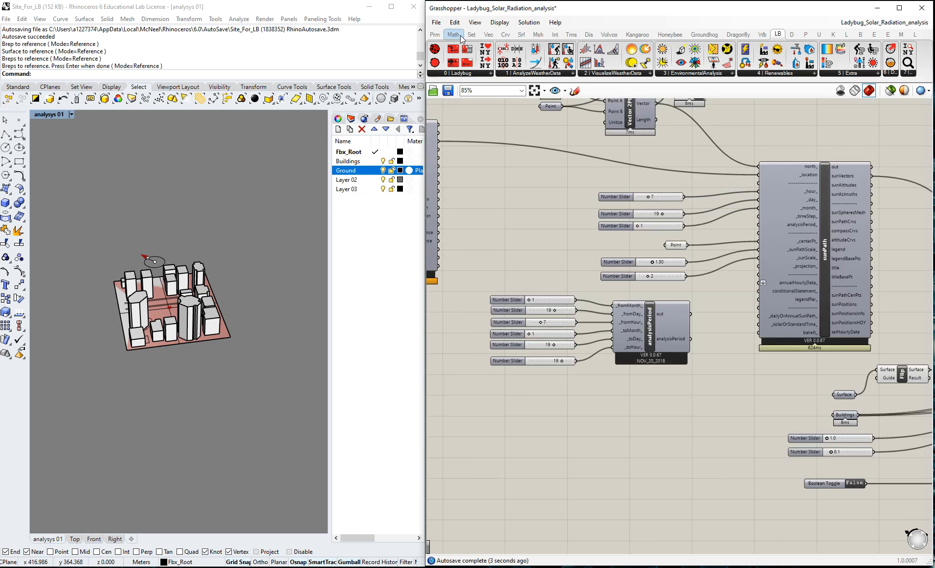
left_click(448, 91)
scroll(717, 326, "up", 1)
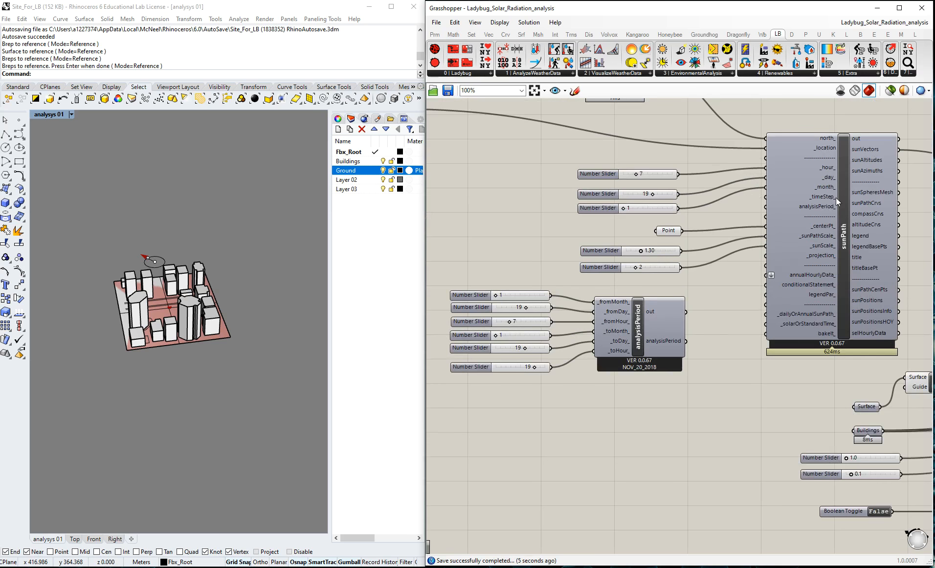
left_click_drag(517, 370, 516, 365)
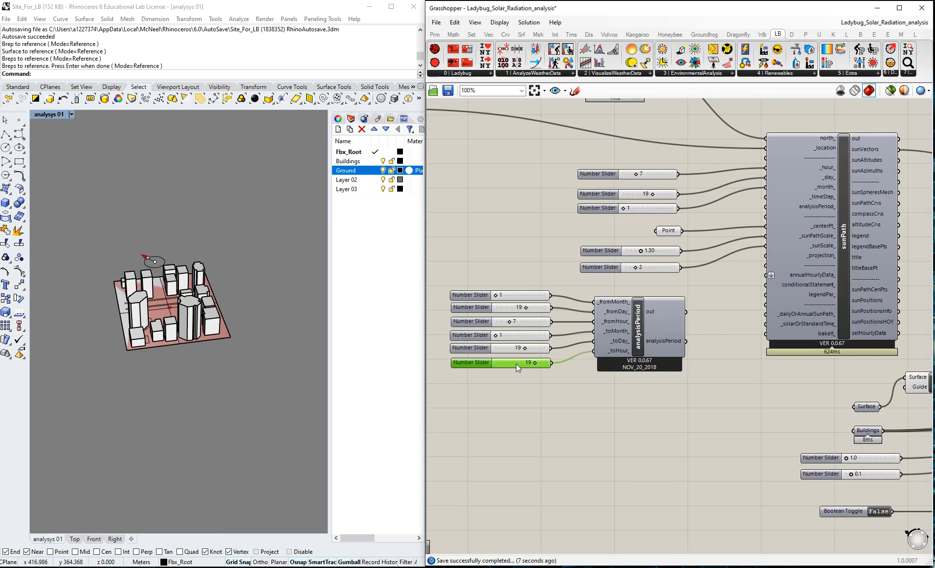
left_click_drag(686, 341, 764, 207)
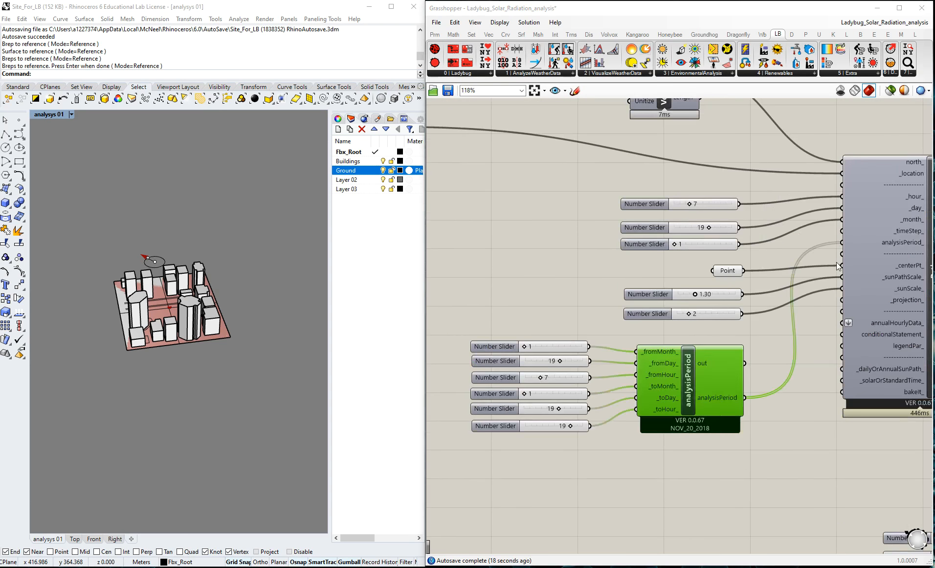
left_click(741, 457)
- Review the sunPath component's inputs and the wiring that leads into the sunlightHoursAnalysis component
scroll(592, 402, "down", 3)
scroll(716, 293, "up", 4)
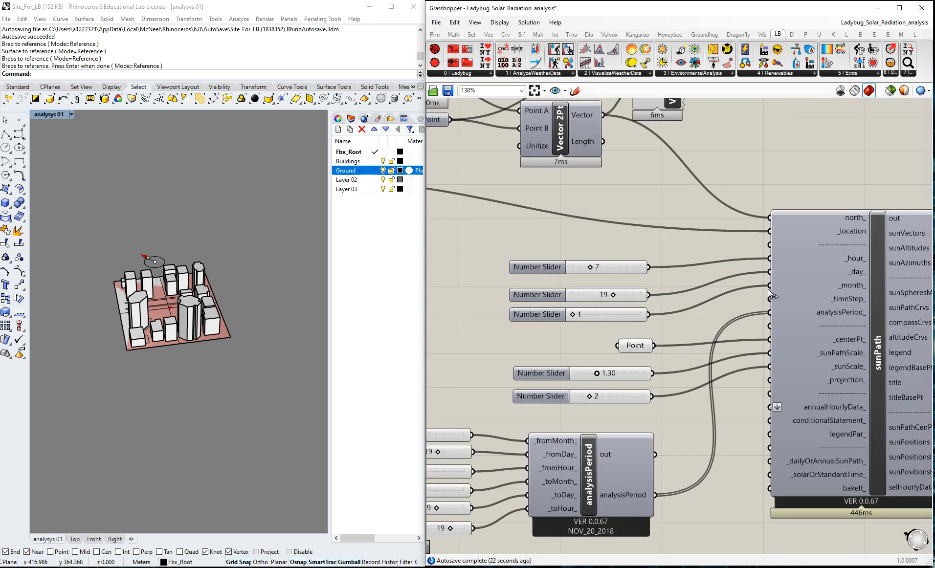
scroll(649, 281, "down", 3)
scroll(729, 278, "up", 2)
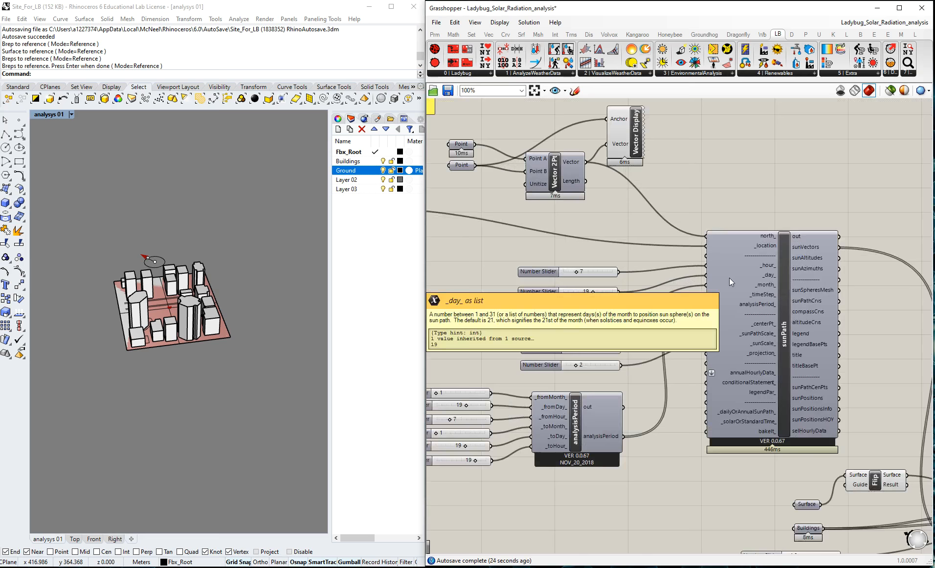
scroll(585, 255, "down", 4)
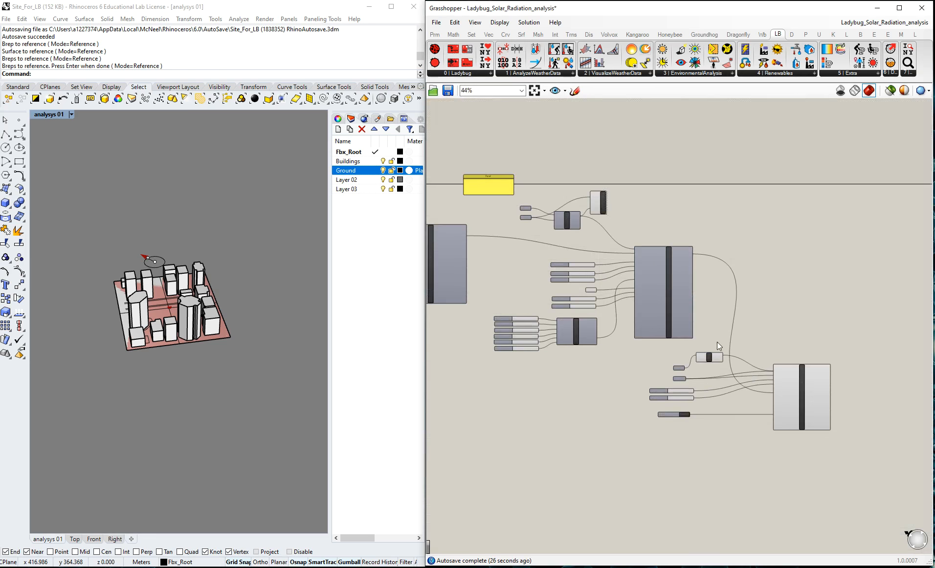
scroll(757, 384, "up", 2)
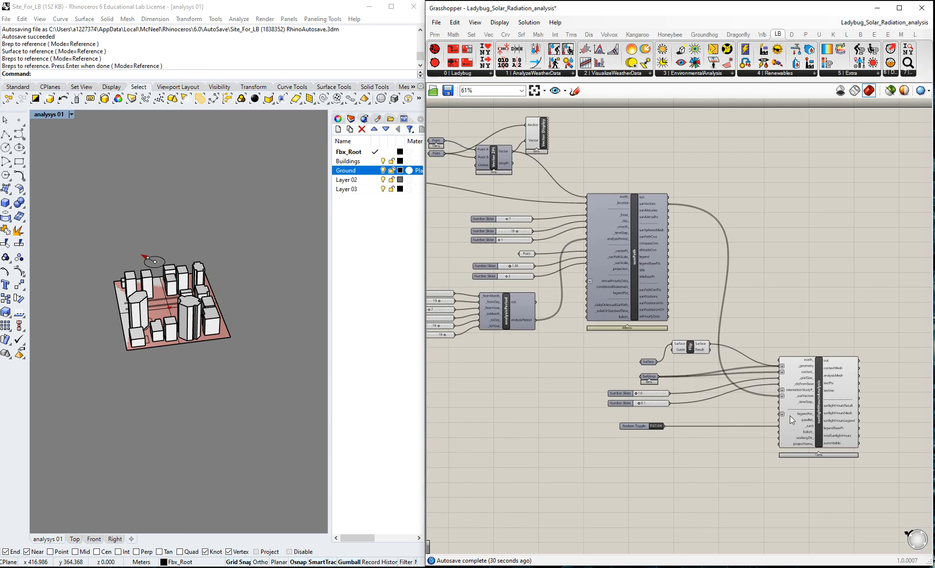
scroll(790, 416, "up", 2)
scroll(618, 338, "down", 2)
scroll(586, 393, "up", 2)
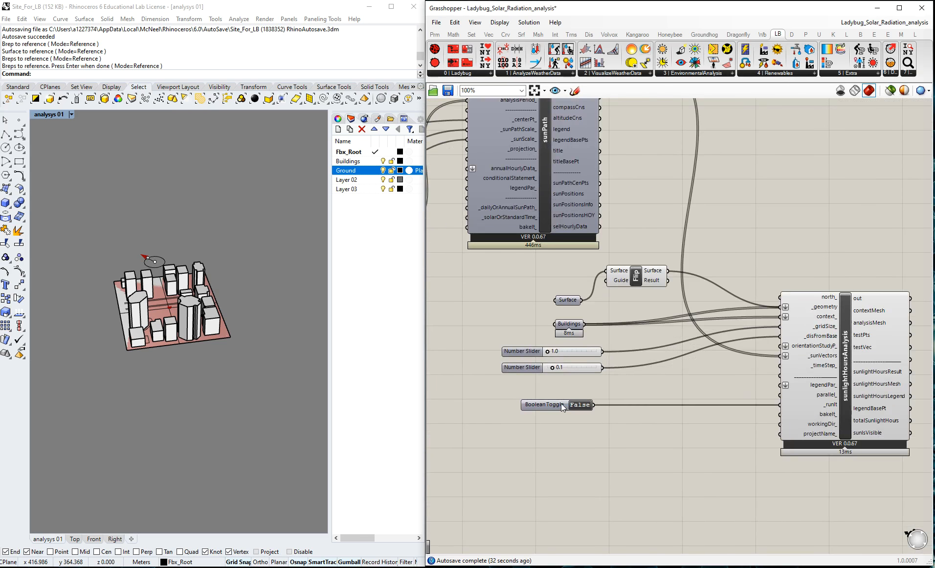
- Set the Boolean Toggle feeding _runIt_ to True to run the sunlight hours analysis
left_click_drag(563, 403, 582, 403)
scroll(234, 338, "up", 3)
scroll(186, 341, "up", 3)
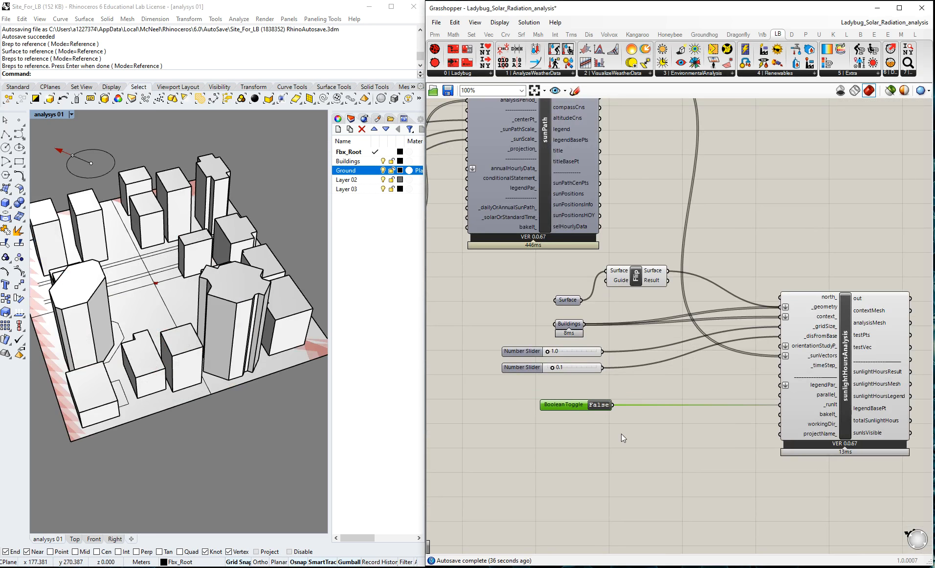
left_click(599, 405)
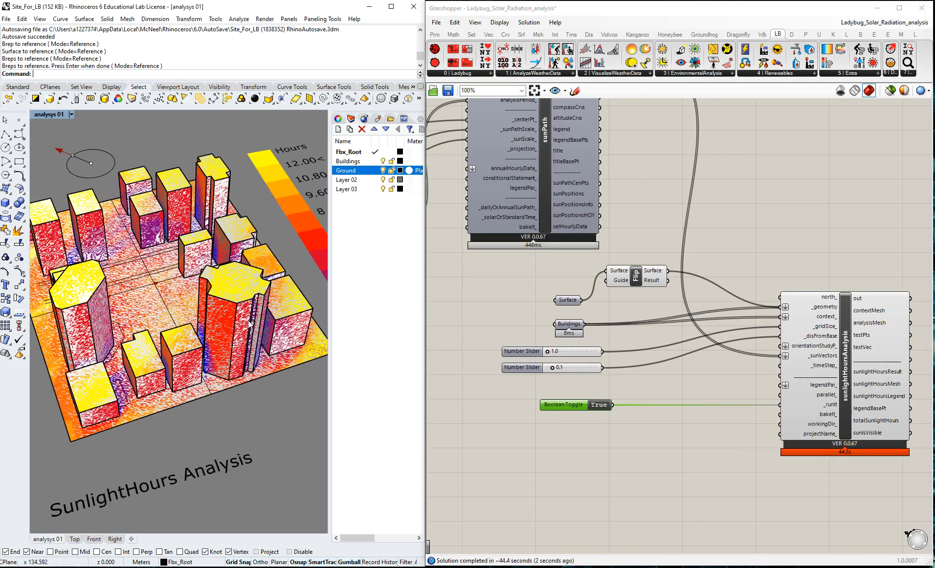
- In Rhino, hide the Buildings and Ground layers so they do not overlap the coloured analysis mesh
scroll(194, 307, "down", 5)
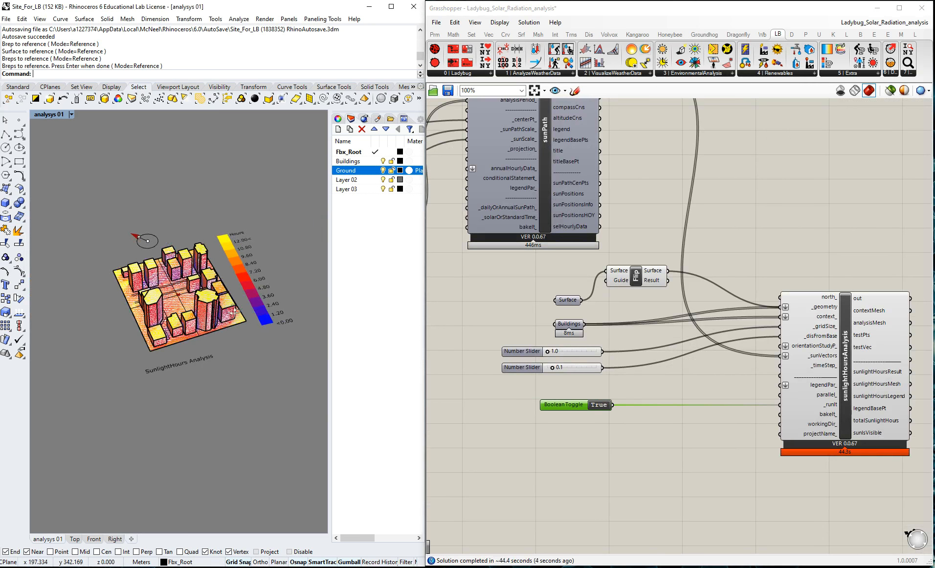
right_click_drag(196, 313, 229, 332)
scroll(231, 332, "up", 5)
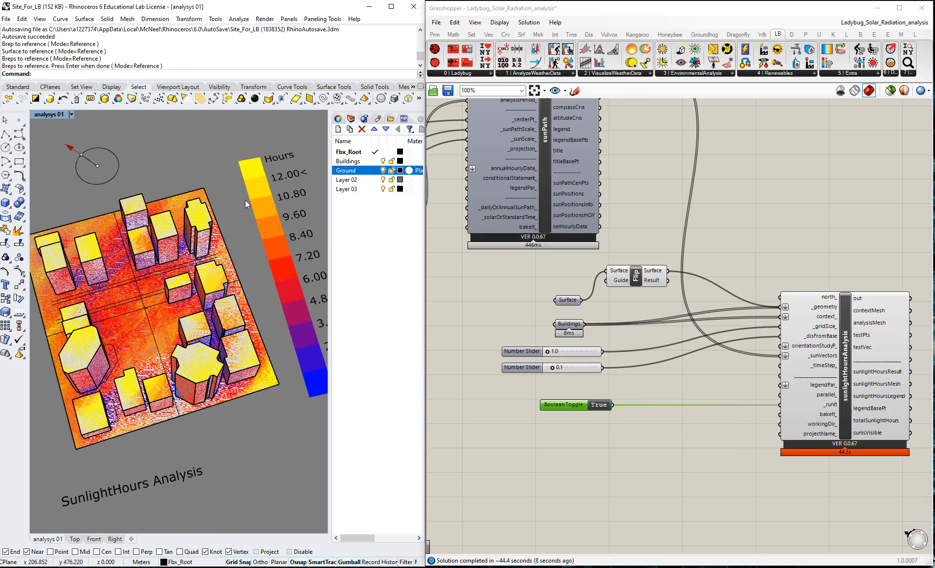
scroll(239, 249, "down", 2)
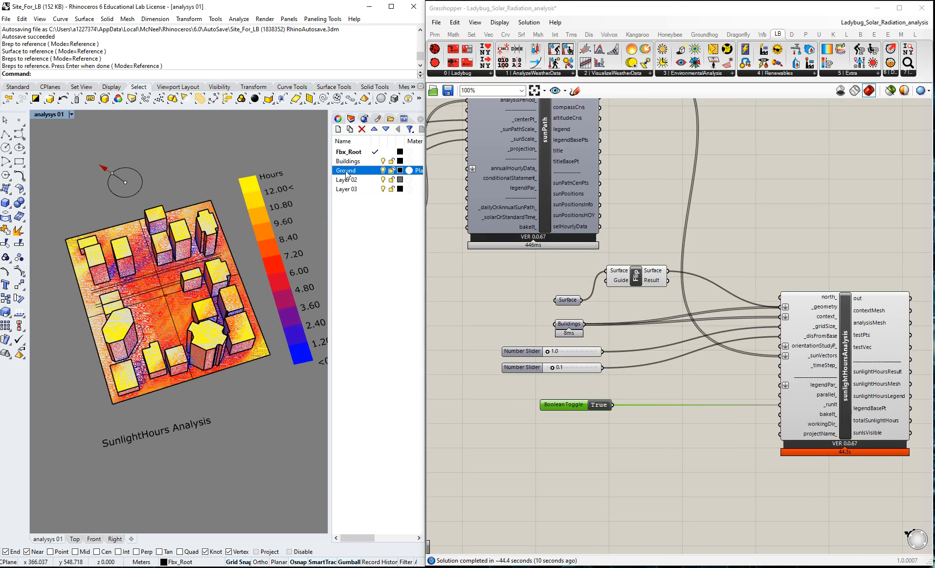
right_click_drag(277, 311, 268, 310)
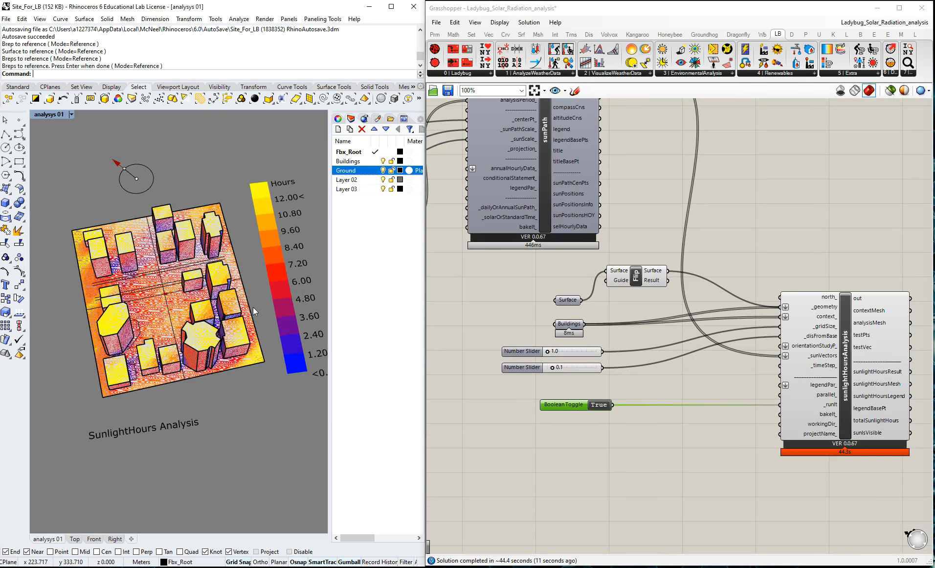
left_click(384, 162)
left_click(384, 171)
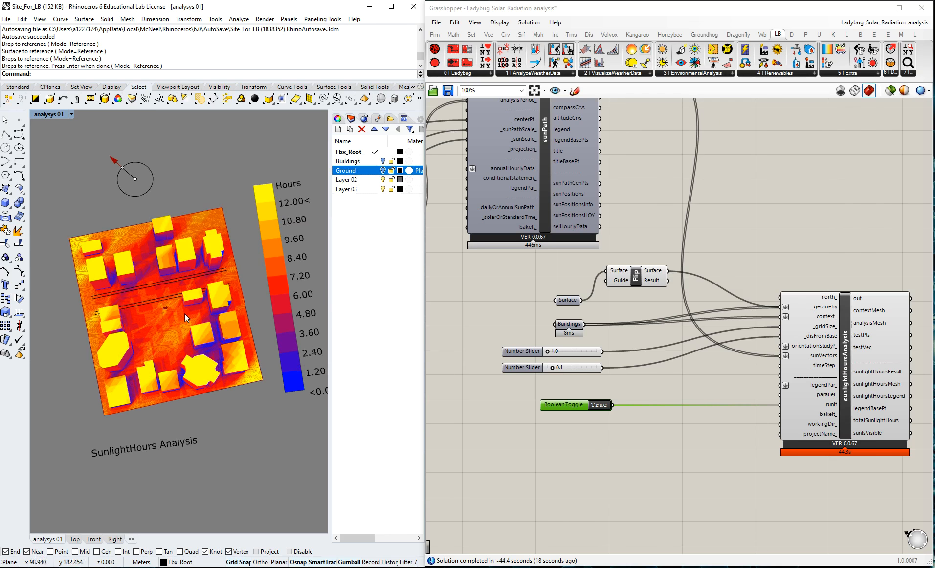
- Examine the sunlight hours colours on the building faces and ground and compare them with the Hours legend
scroll(184, 314, "up", 5)
scroll(184, 314, "down", 4)
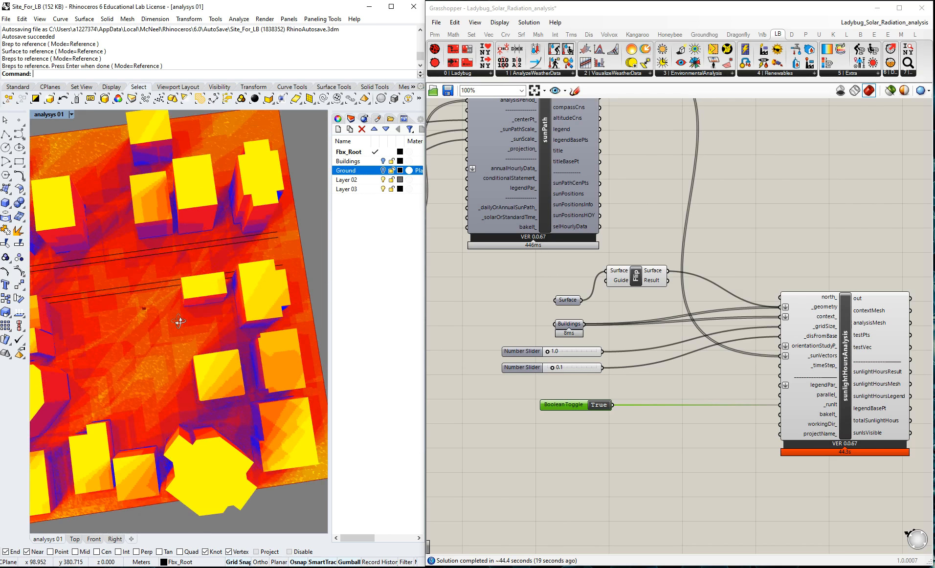
right_click_drag(188, 320, 220, 284)
scroll(176, 316, "down", 3)
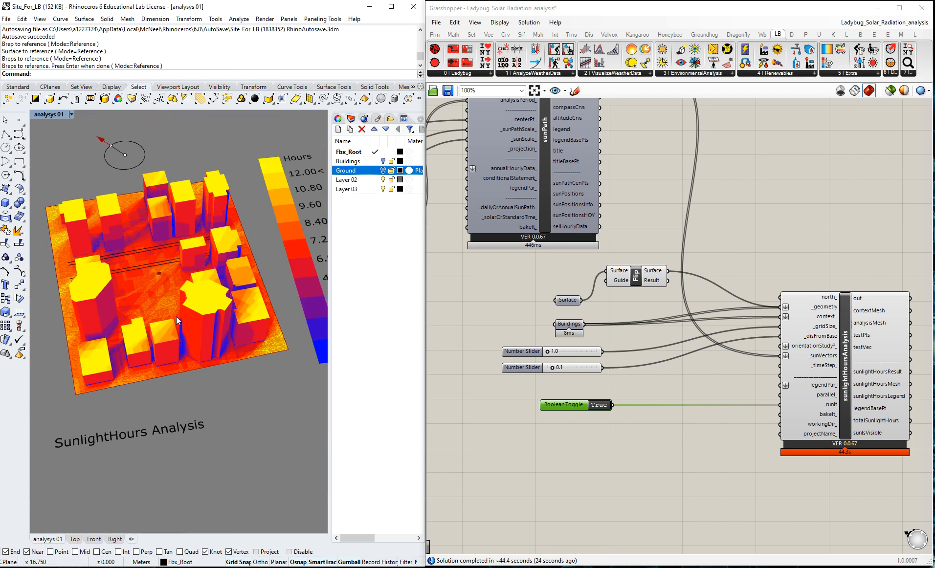
right_click_drag(173, 381, 201, 392)
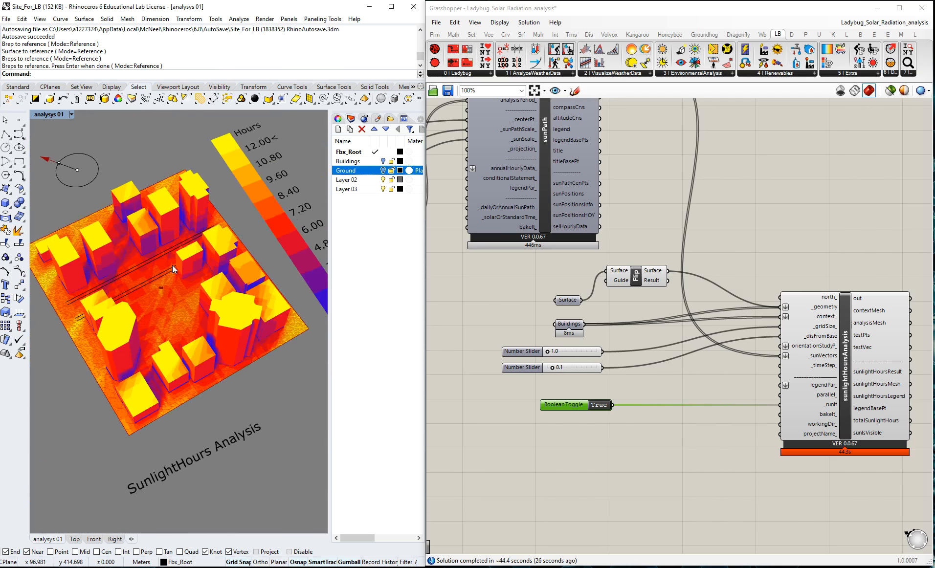
scroll(133, 255, "up", 3)
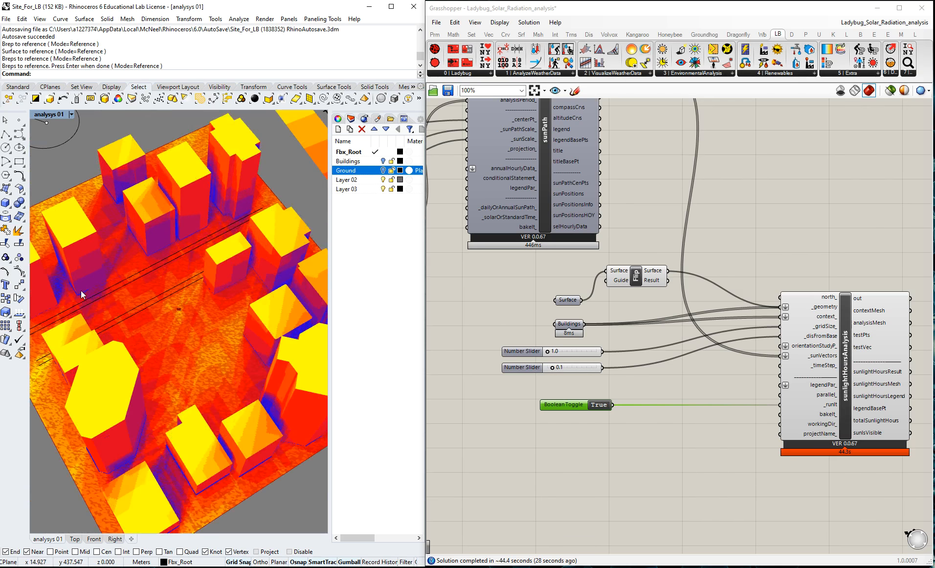
scroll(114, 296, "down", 3)
scroll(113, 296, "down", 2)
scroll(223, 262, "down", 1)
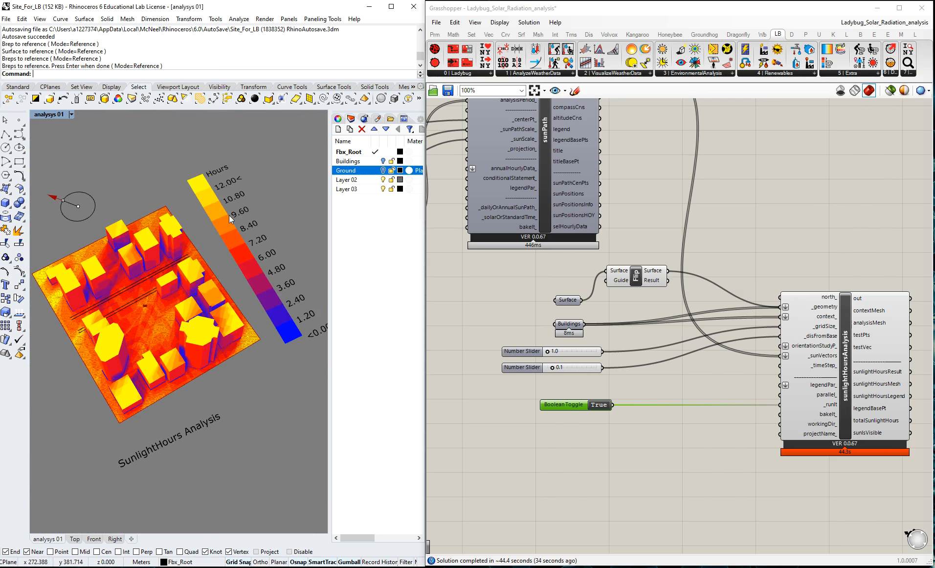
- In Grasshopper, add a Ladybug Legend Parameters component to the canvas below the Boolean Toggle of the sunlight hours analysis
left_click(691, 469)
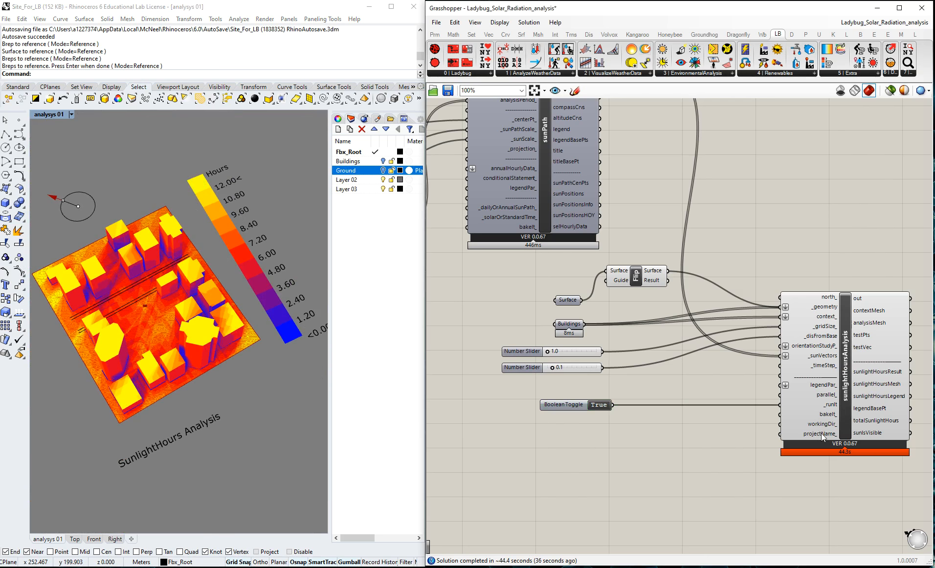
scroll(845, 428, "down", 2)
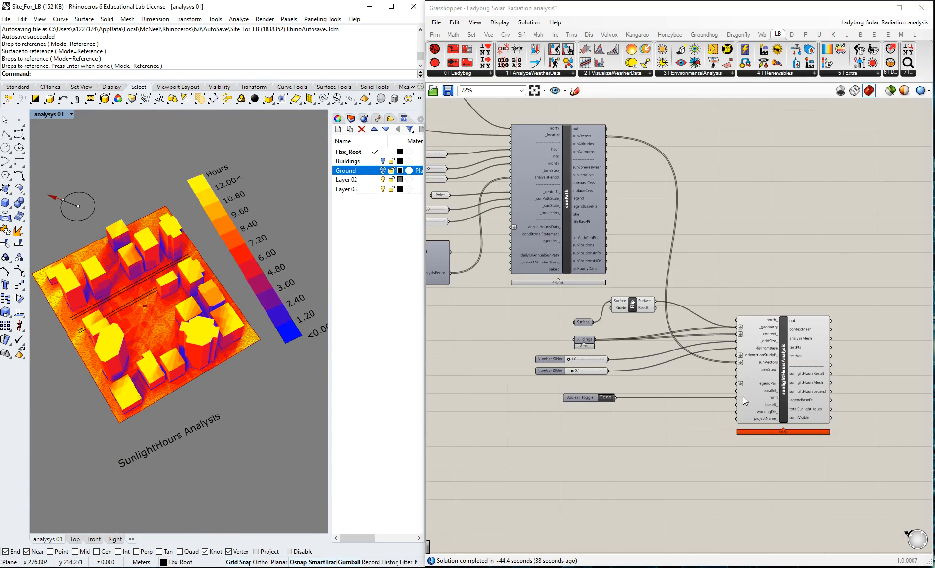
mouse_move(772, 388)
left_click(883, 73)
left_click(878, 74)
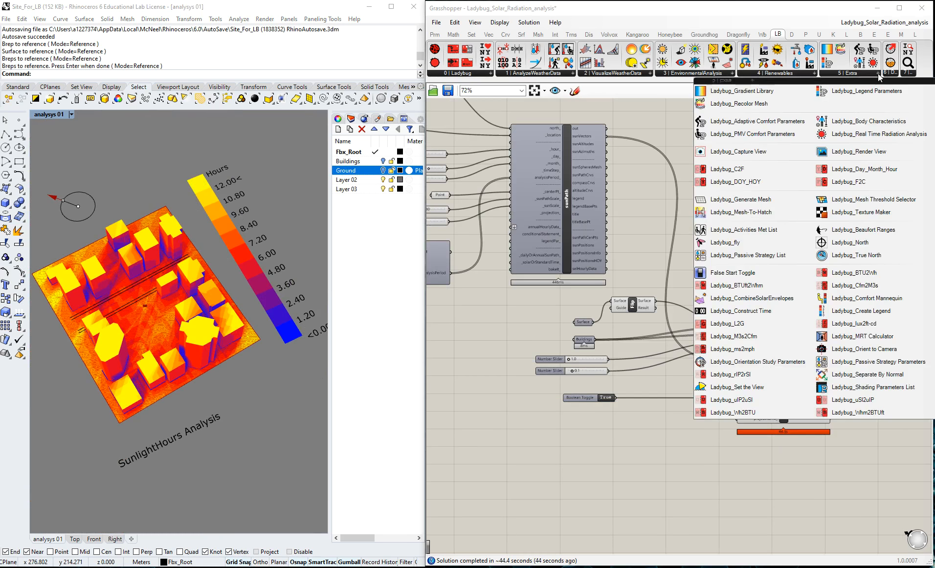
left_click_drag(864, 90, 644, 448)
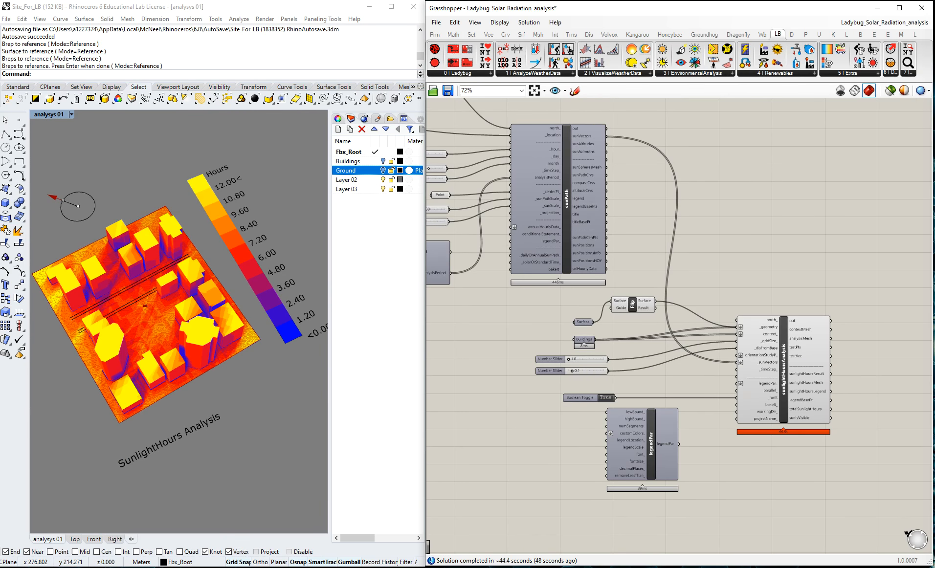
scroll(660, 505, "up", 2)
left_click_drag(669, 430, 600, 441)
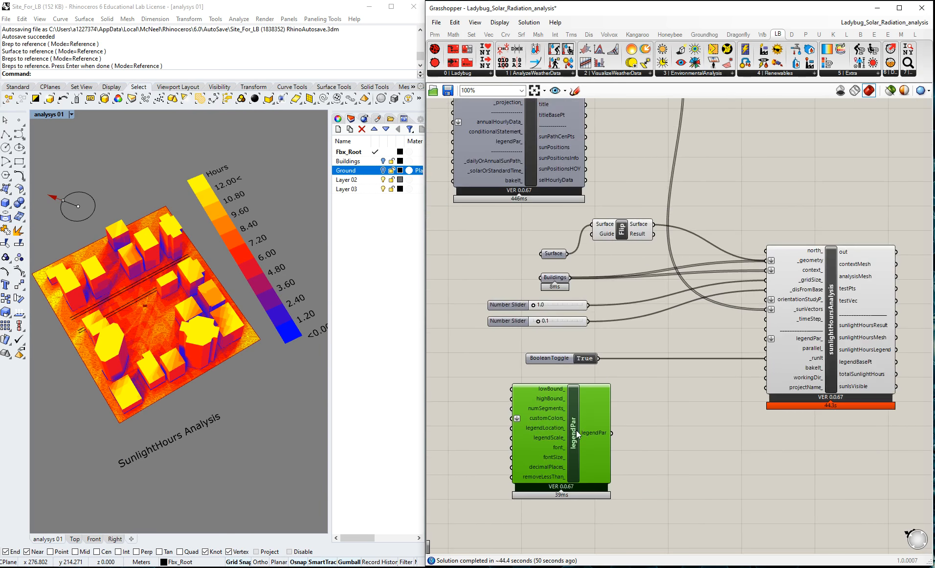
left_click(692, 462)
scroll(742, 421, "down", 3)
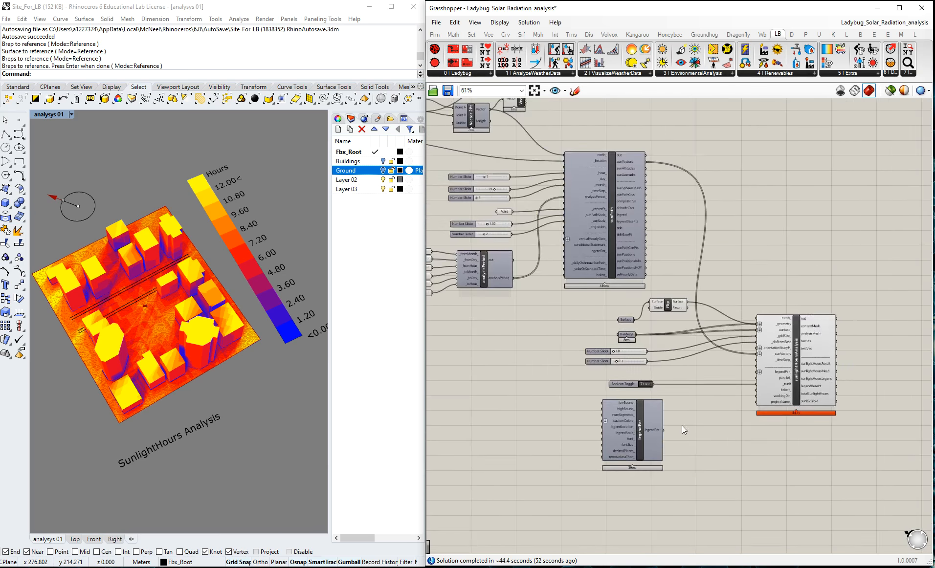
- Add a Ladybug Gradient Library component beside the legend parameters component and connect its customColors output to the customColors_ input
scroll(565, 434, "up", 4)
scroll(611, 366, "down", 3)
scroll(537, 391, "up", 3)
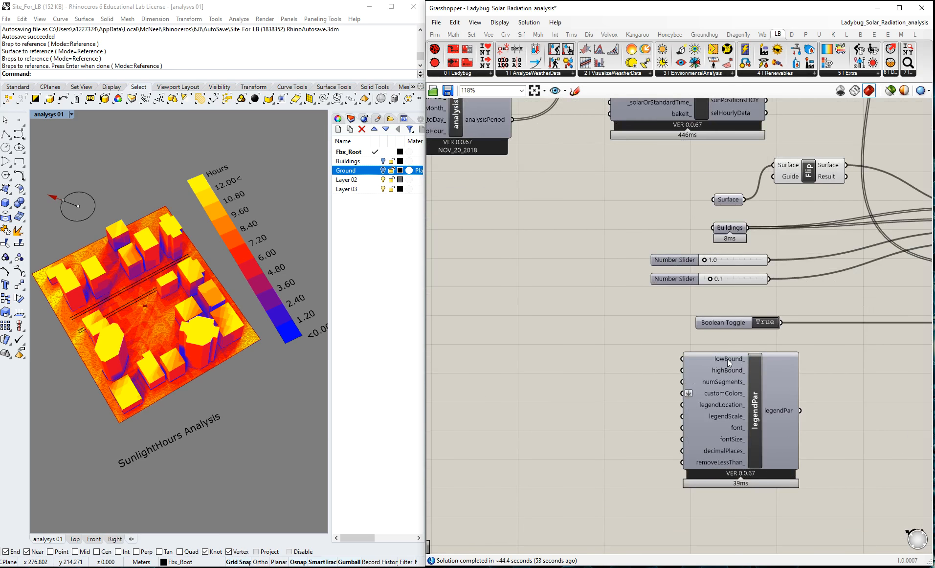
scroll(719, 364, "down", 2)
scroll(713, 391, "up", 3)
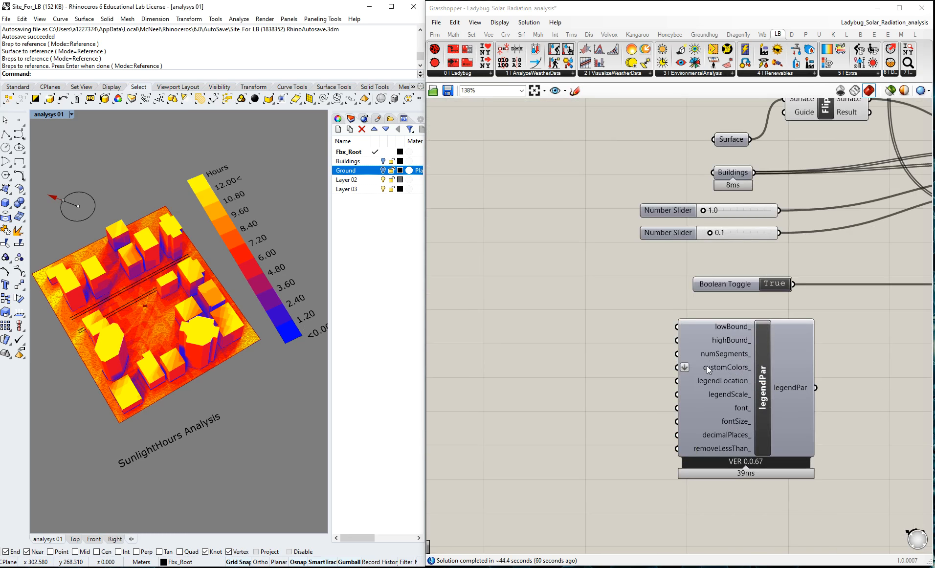
double_click(519, 376)
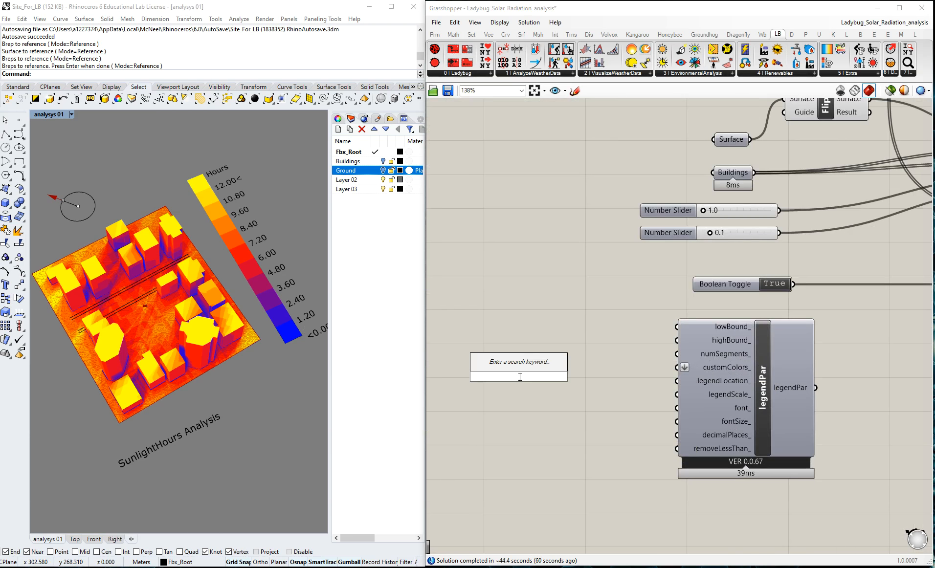
type("grad")
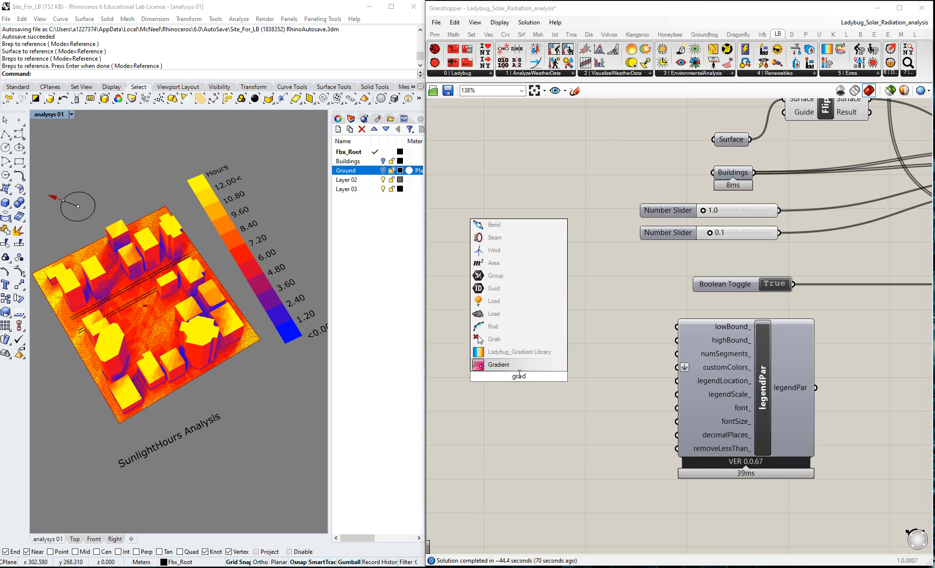
left_click(503, 353)
left_click_drag(581, 376, 677, 368)
scroll(655, 365, "down", 5)
left_click_drag(611, 367, 628, 364)
left_click(528, 364)
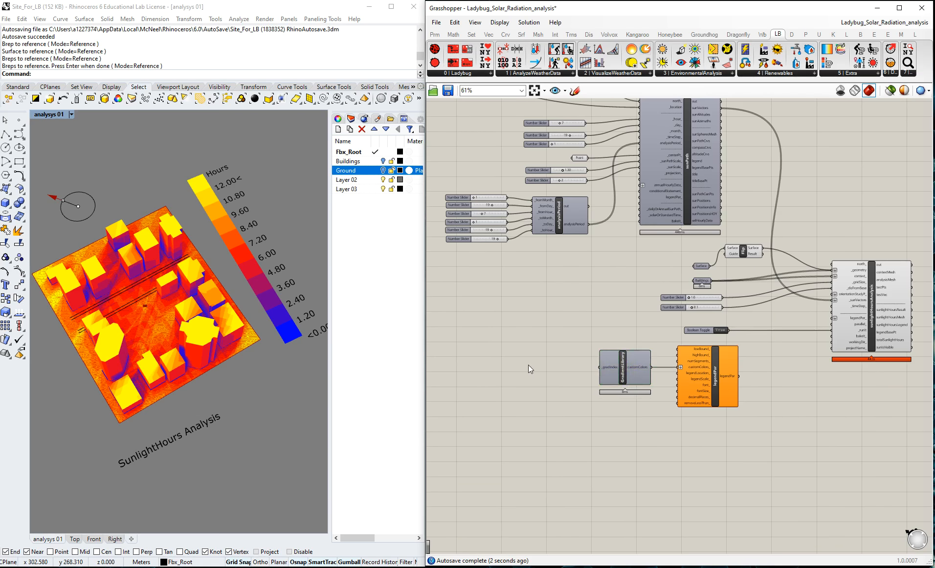
- Add a number slider ranging from 0 to 23, connect it to the gradient library's _gradIndex input and set it to 16
scroll(581, 367, "up", 3)
mouse_move(618, 370)
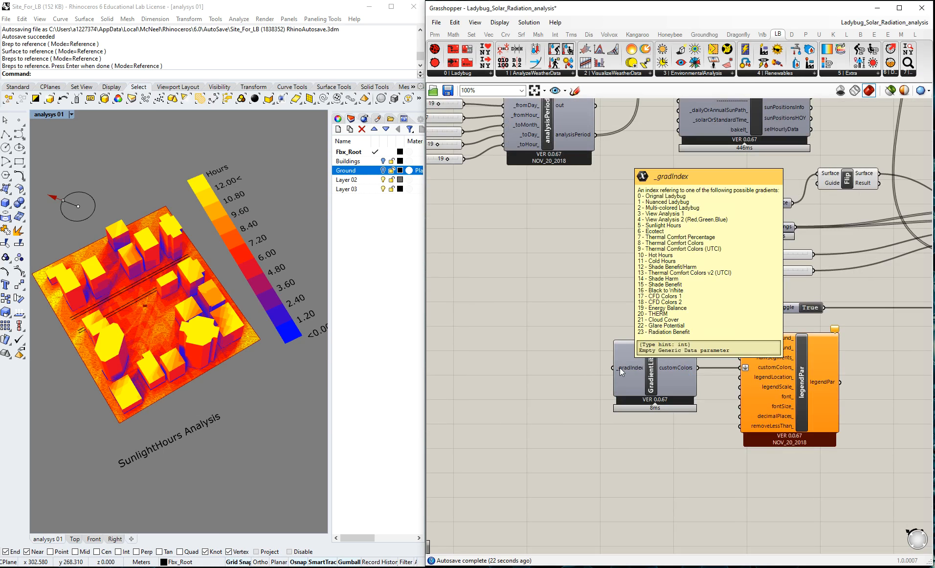
double_click(519, 372)
type("9..23")
key("Return")
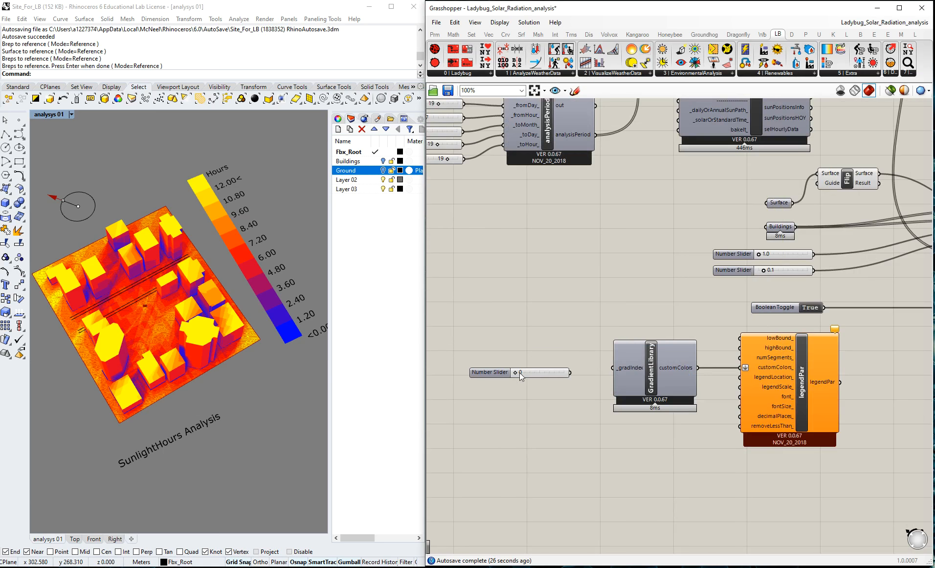
left_click_drag(612, 369, 539, 373)
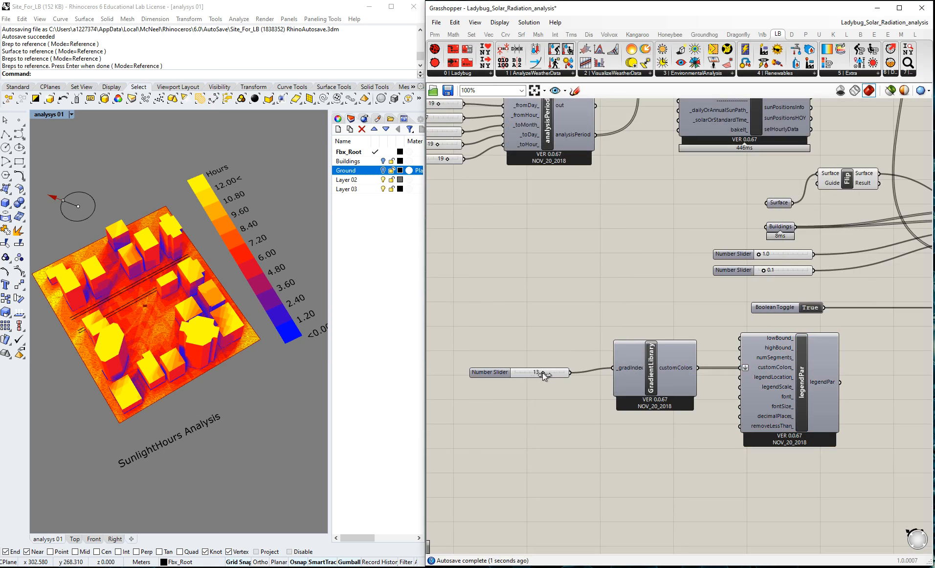
left_click_drag(545, 373, 566, 369)
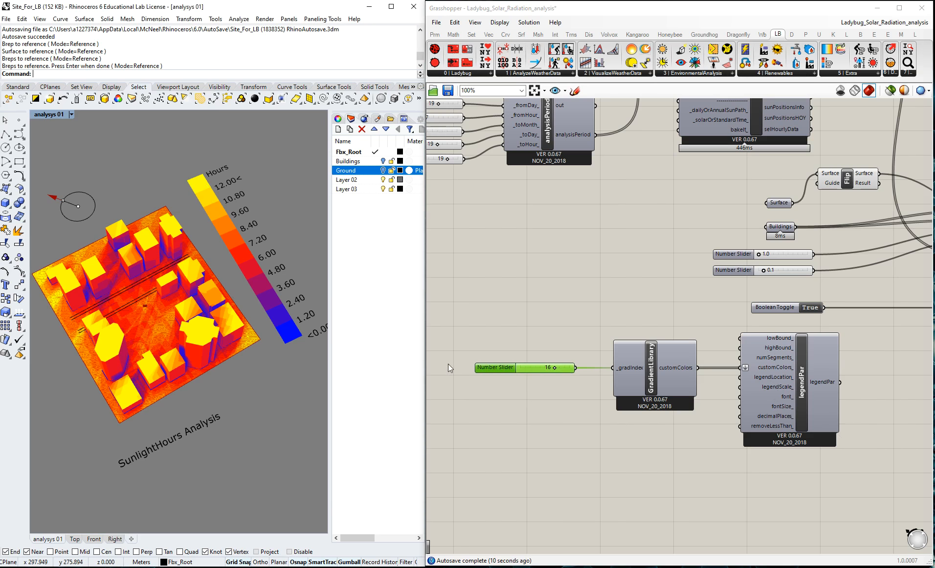
- Add a number slider with the value 0.75 below the gradient library and connect it to the legendScale_ input
left_click(659, 437)
double_click(649, 433)
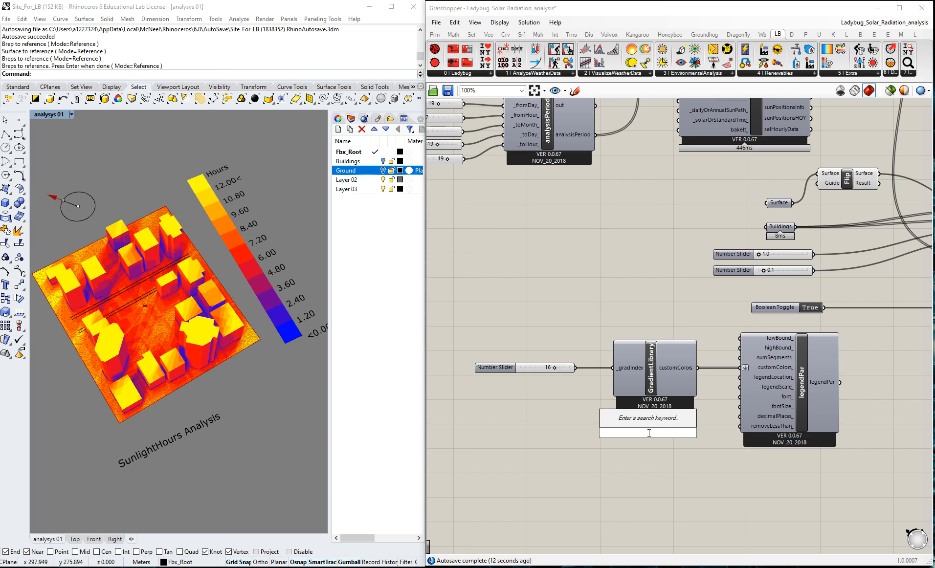
type("0.756")
key("BackSpace")
key("Return")
left_click_drag(698, 432, 743, 391)
left_click_drag(644, 434, 640, 429)
left_click(684, 472)
- Connect the legendPar output to the legendPar_ input of the sunlight hours analysis component to rerun it with the custom legend
scroll(461, 408, "down", 1)
scroll(461, 408, "down", 1)
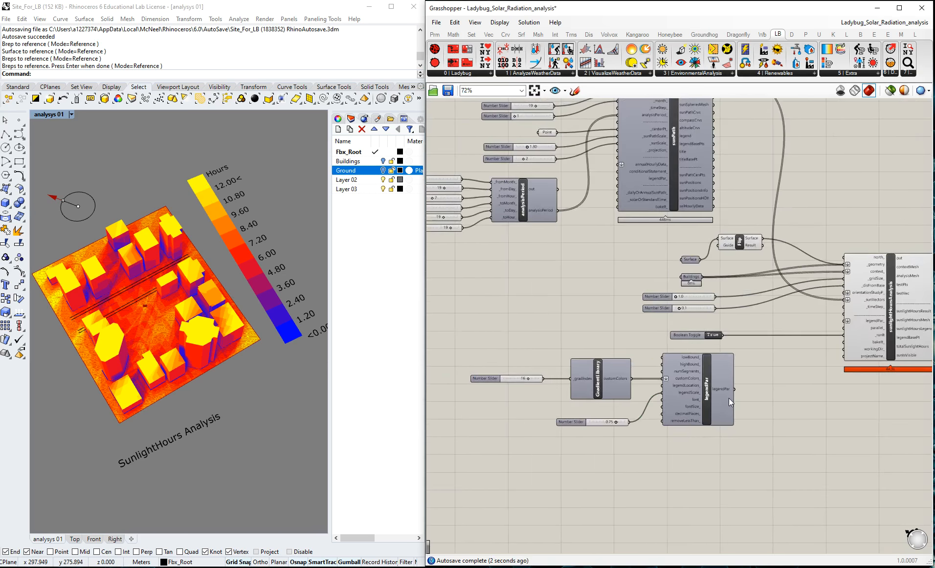
scroll(725, 401, "up", 1)
scroll(840, 403, "up", 1)
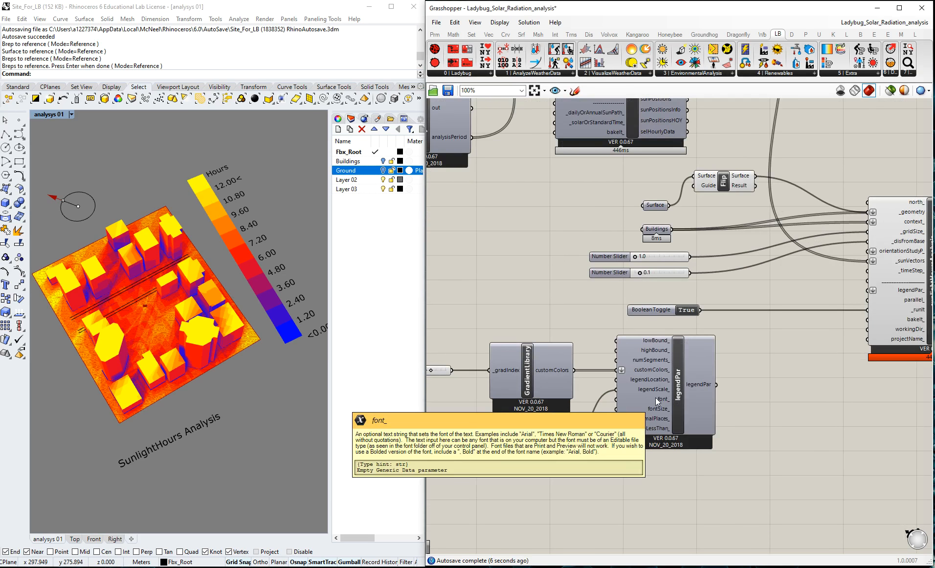
left_click_drag(716, 385, 869, 291)
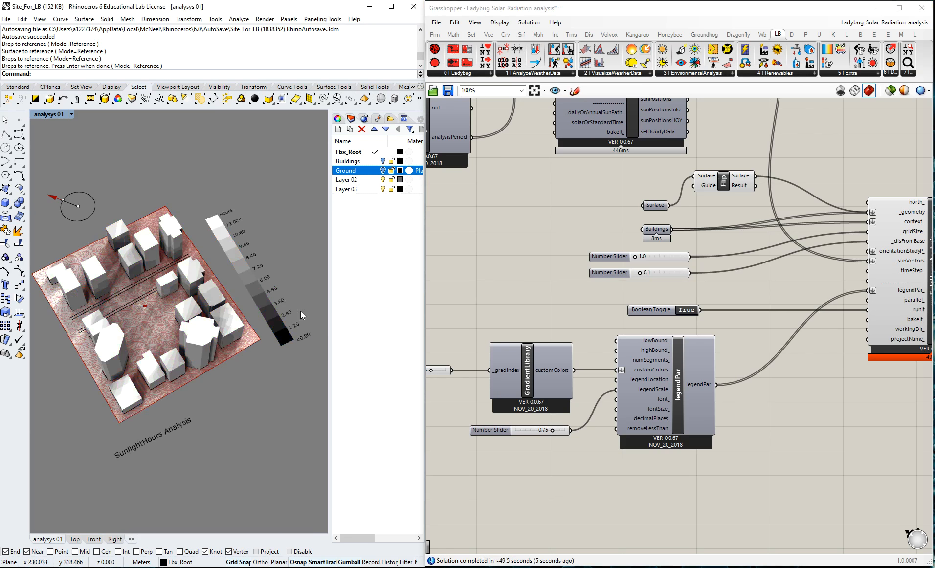
- Turn off the preview of the Flip component so its surface does not overlap the ground analysis mesh
scroll(162, 302, "down", 4)
scroll(153, 307, "up", 4)
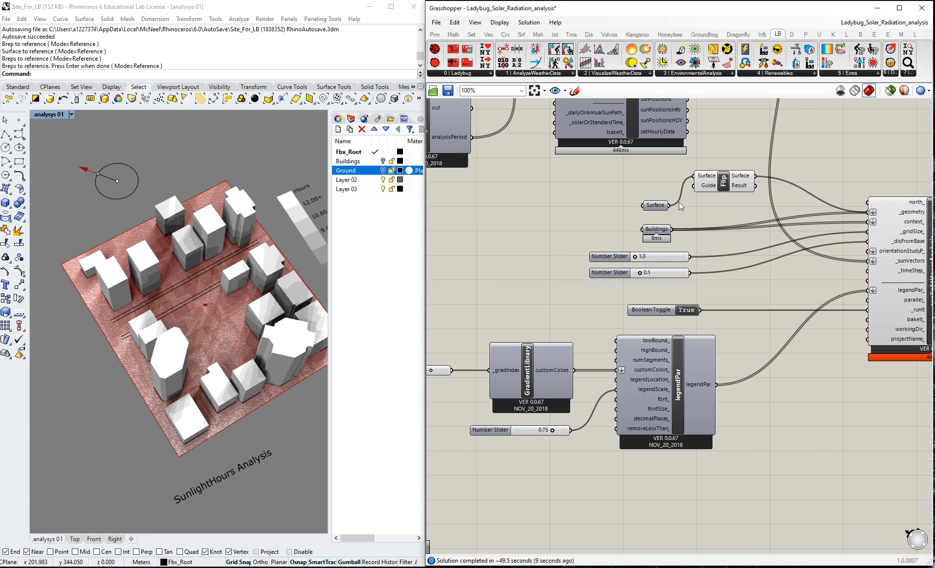
left_click(724, 184)
middle_click(725, 188)
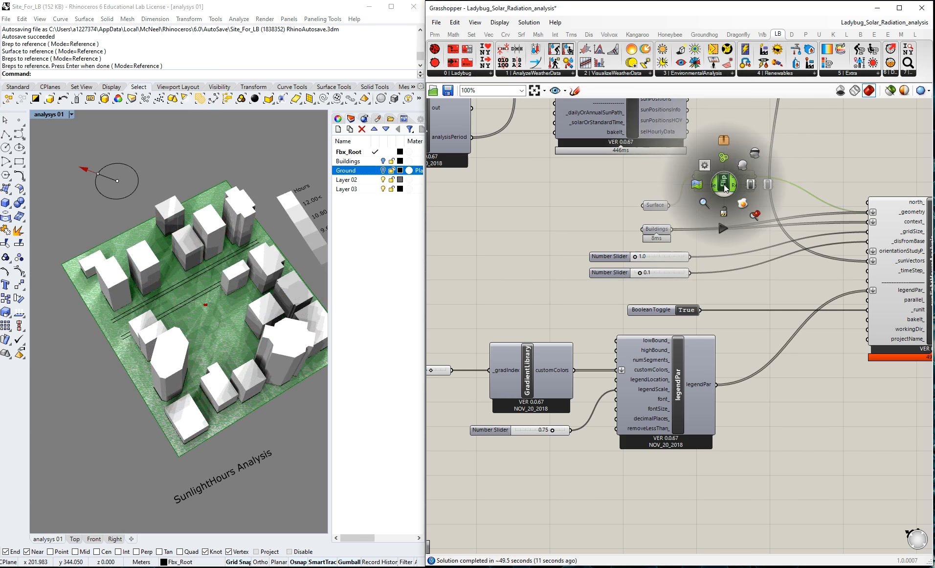
left_click(754, 154)
left_click(616, 196)
- Switch Rhino to the Top view and examine the greyscale sunlight hours on the site against the Hours legend and the Grasshopper definition
right_click_drag(206, 293, 154, 364)
left_click(77, 538)
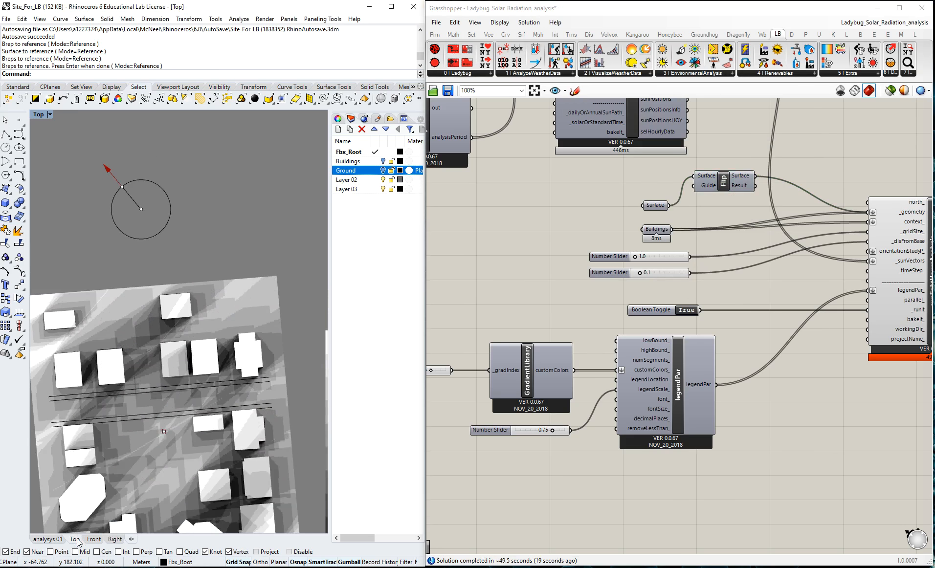
scroll(229, 359, "up", 3)
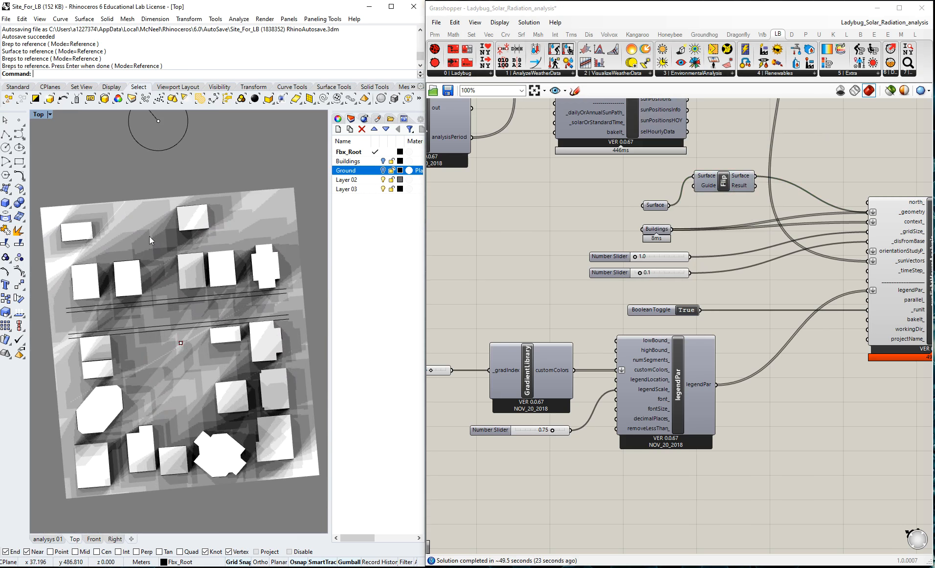
scroll(93, 245, "down", 3)
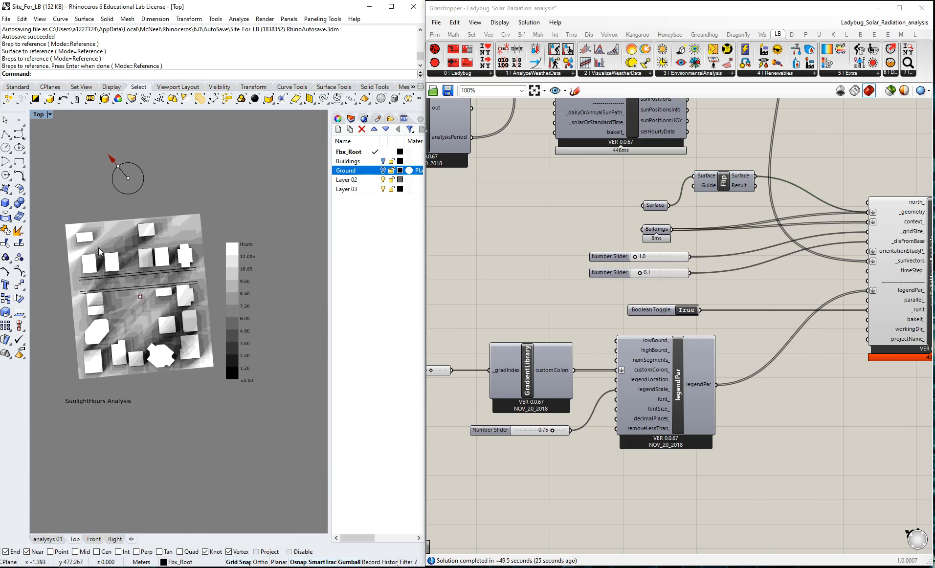
scroll(199, 257, "up", 3)
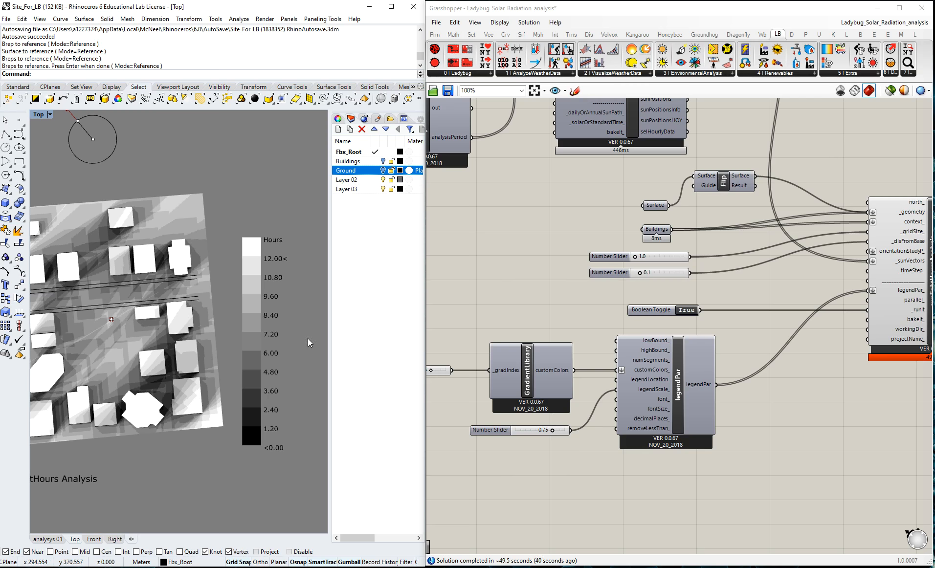
scroll(307, 338, "down", 1)
scroll(93, 292, "up", 2)
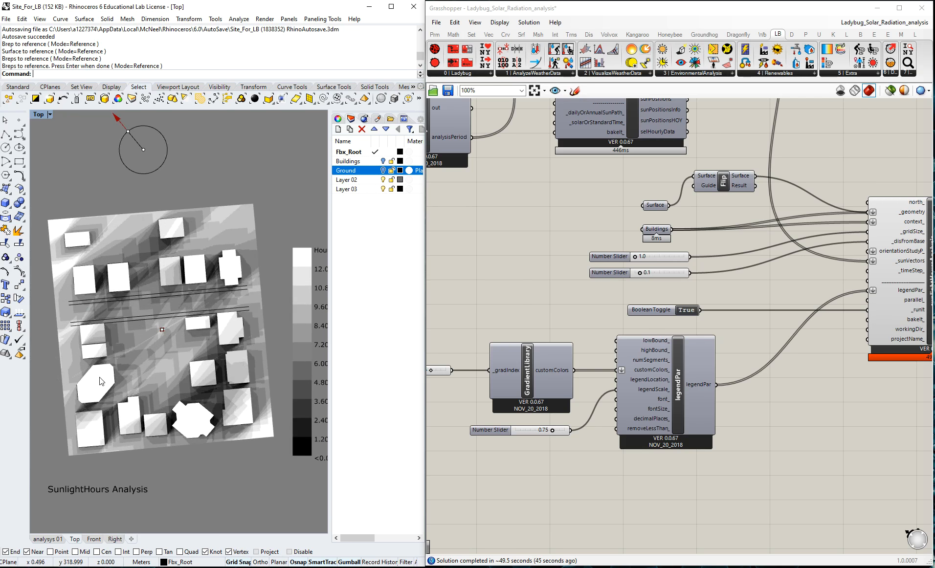
scroll(67, 287, "down", 1)
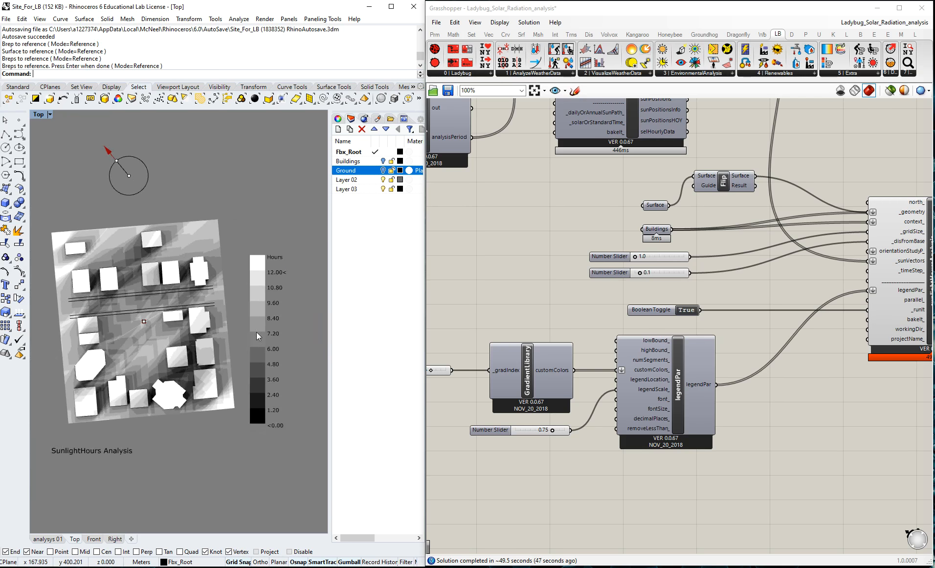
scroll(711, 325, "down", 1)
scroll(824, 359, "down", 2)
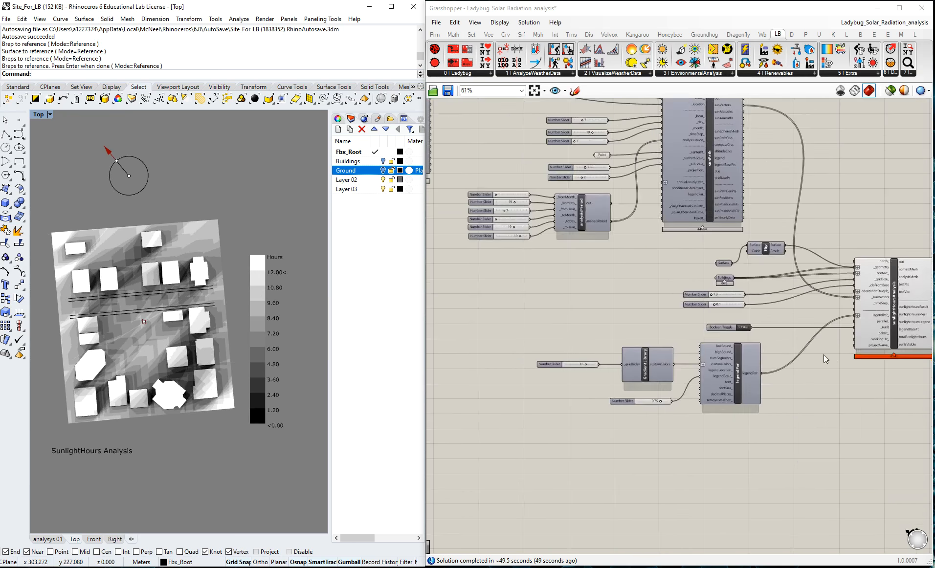
scroll(587, 195, "up", 4)
scroll(571, 249, "down", 1)
scroll(571, 248, "down", 3)
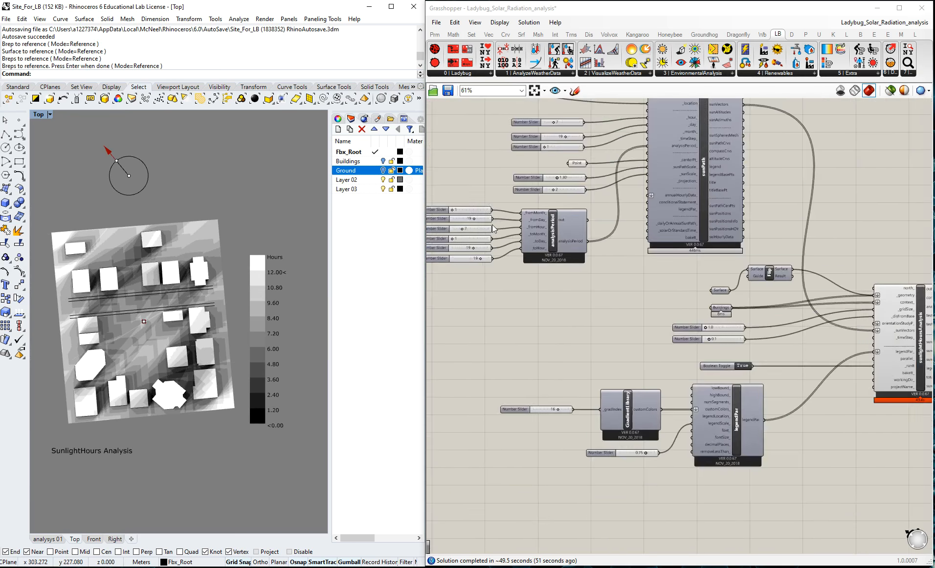
- Return Rhino to the analysys 01 view, frame the shaded site from an angle and widen the viewport slightly
mouse_move(145, 367)
right_mouse_down()
mouse_move(186, 297)
mouse_move(143, 364)
right_mouse_up()
left_click(57, 541)
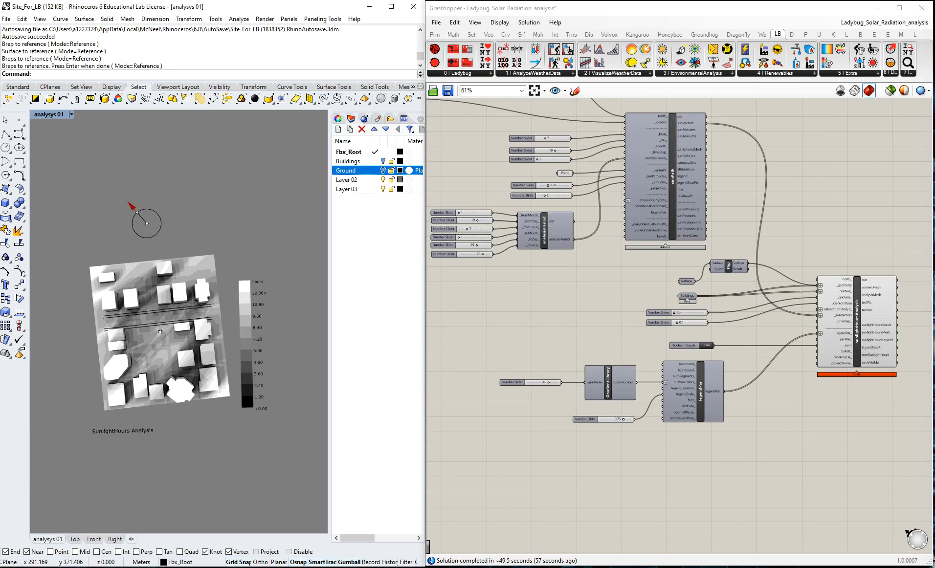
scroll(885, 291, "up", 5)
right_click(841, 288)
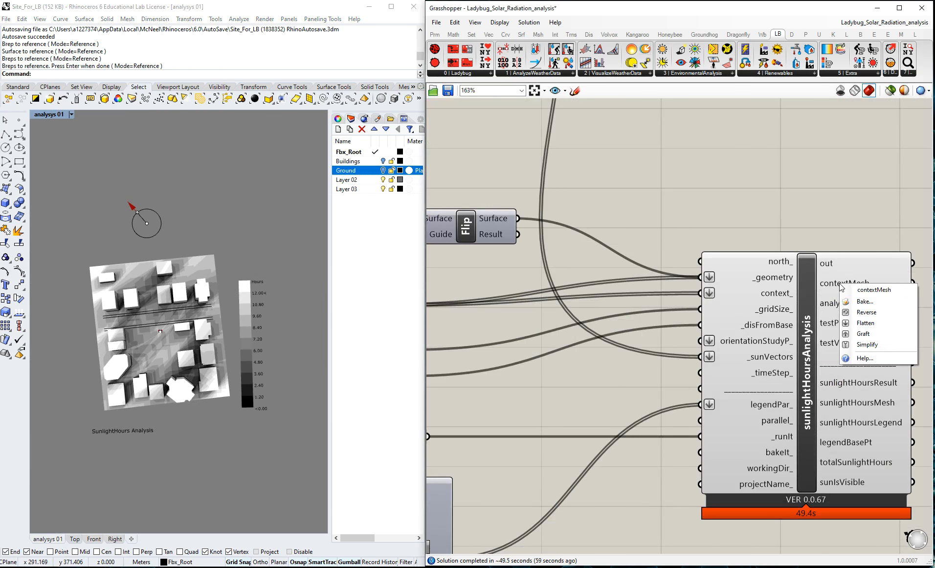
scroll(617, 183, "down", 1)
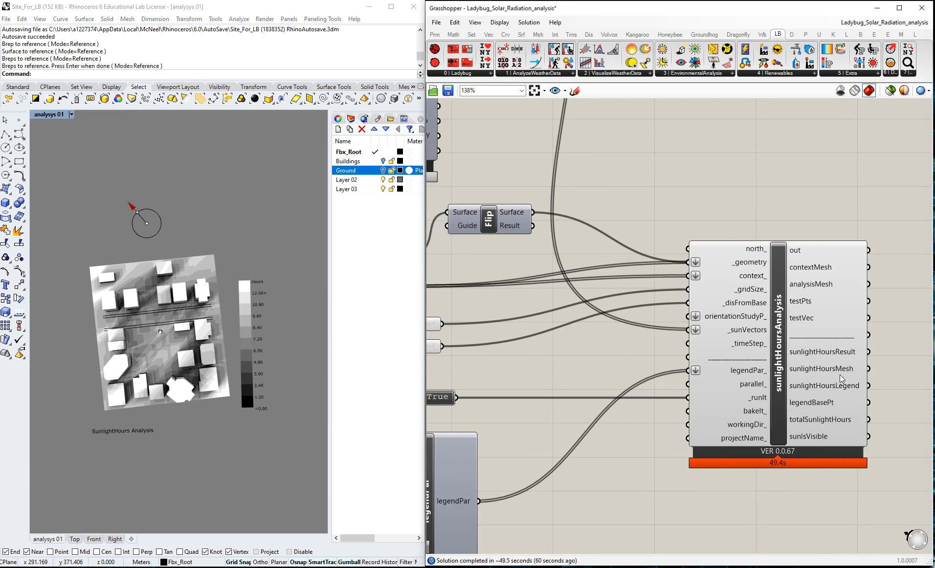
right_click_drag(154, 380, 174, 334)
scroll(180, 280, "up", 3)
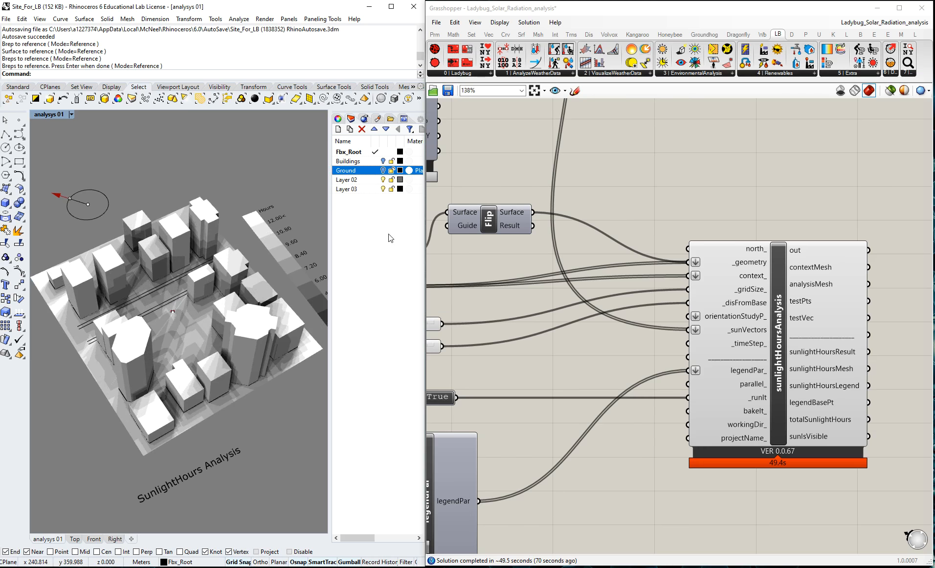
left_click_drag(330, 213, 339, 215)
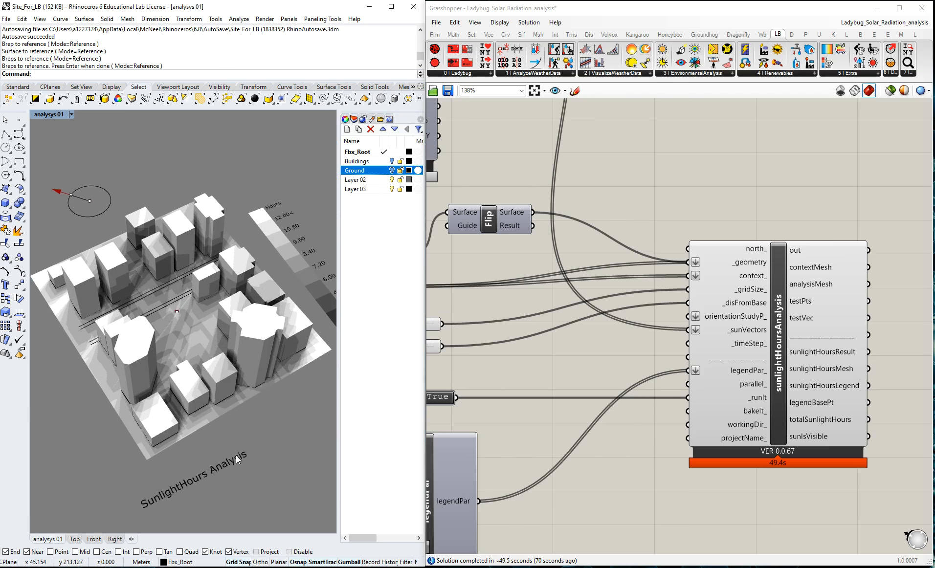
- In Grasshopper, add a Ladybug Radiation Analysis component to the empty canvas below the sunlight hours analysis component
scroll(608, 190, "down", 5)
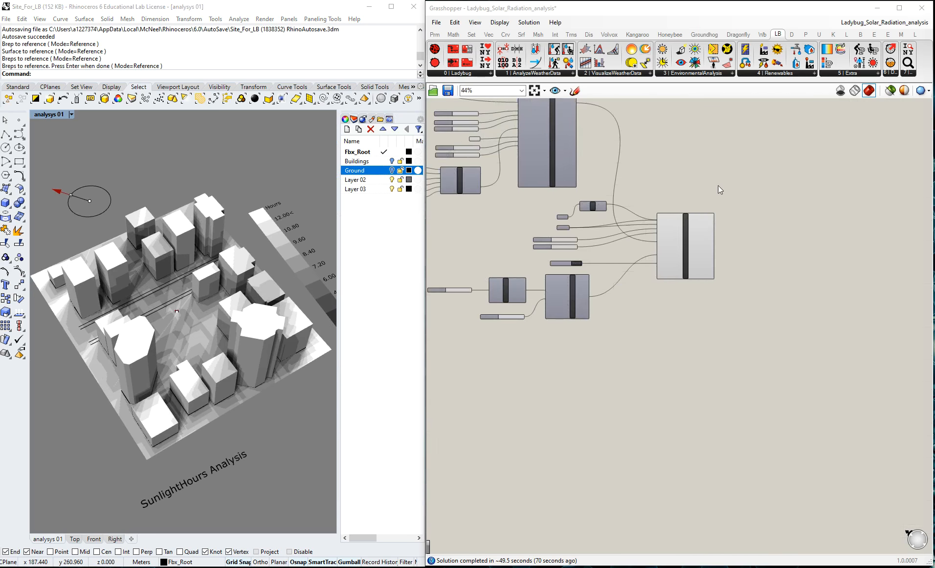
right_click_drag(718, 186, 797, 228)
scroll(799, 231, "down", 1)
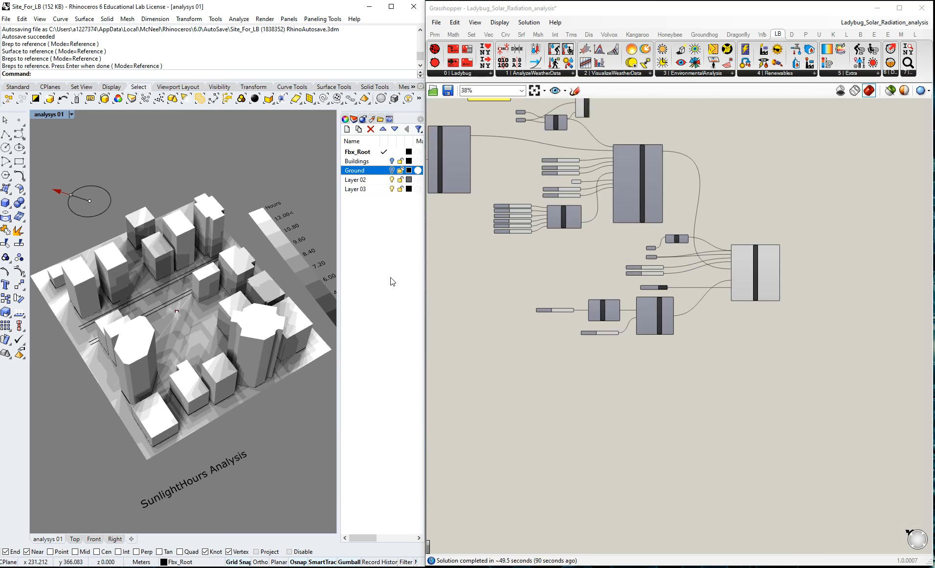
left_click(729, 74)
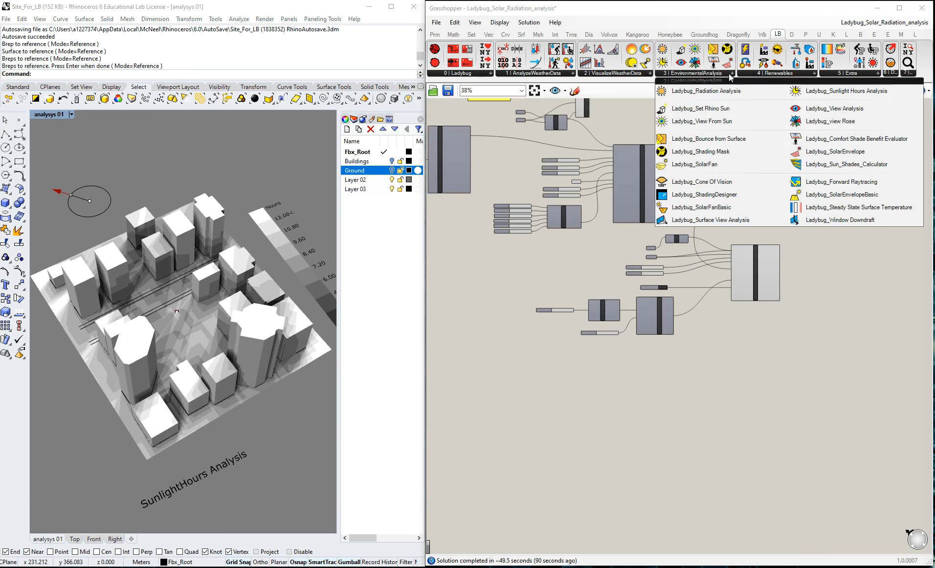
left_click_drag(727, 95, 774, 390)
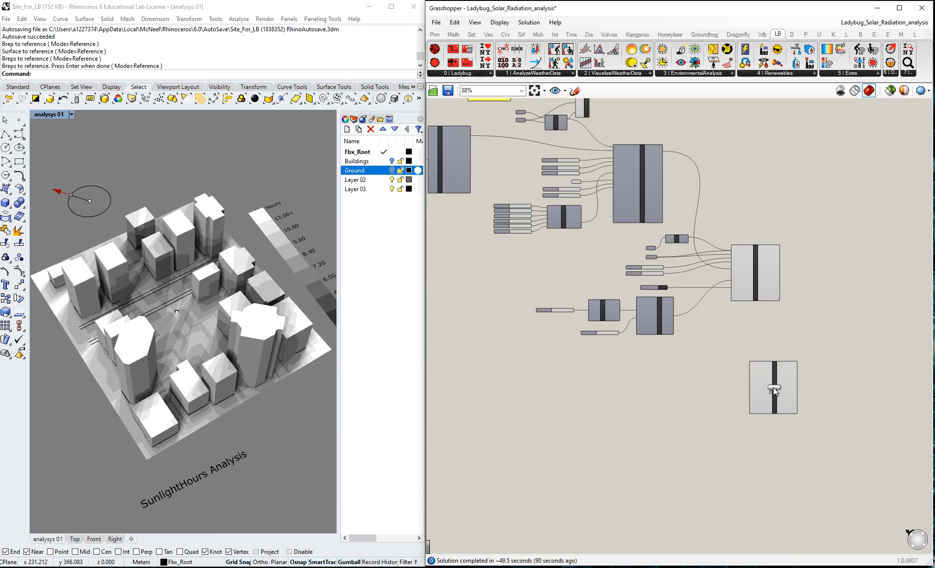
left_click(731, 75)
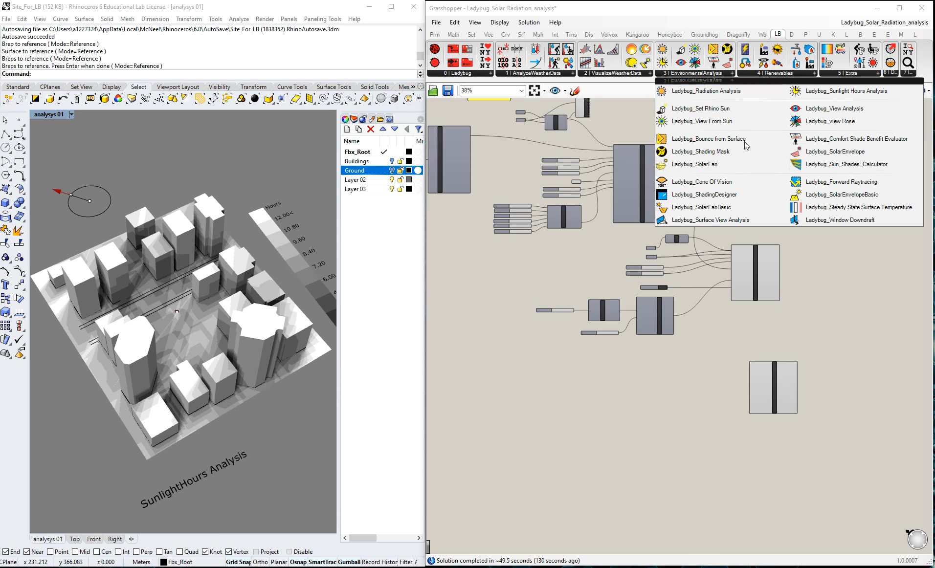
scroll(837, 403, "up", 2)
left_click_drag(749, 386, 725, 385)
left_click(785, 395)
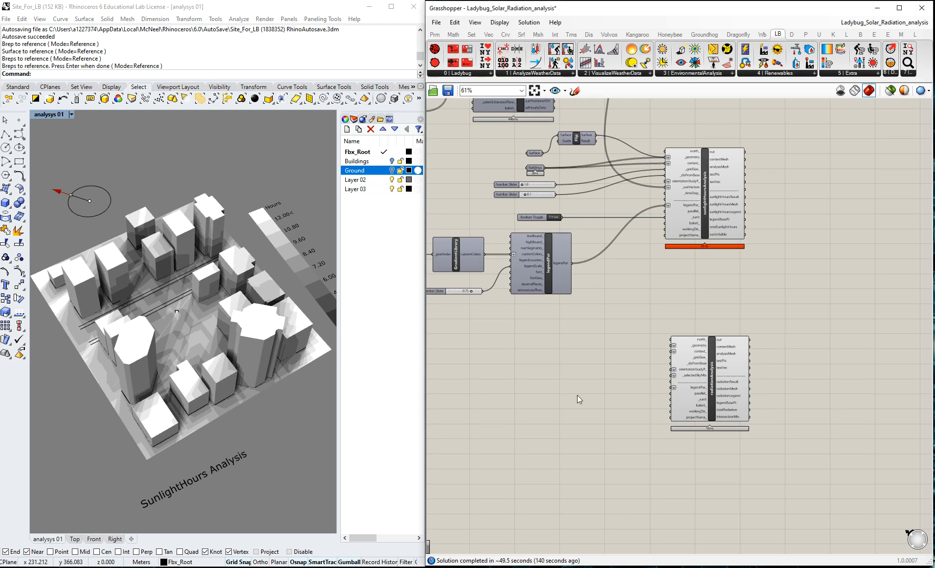
scroll(580, 399, "up", 2)
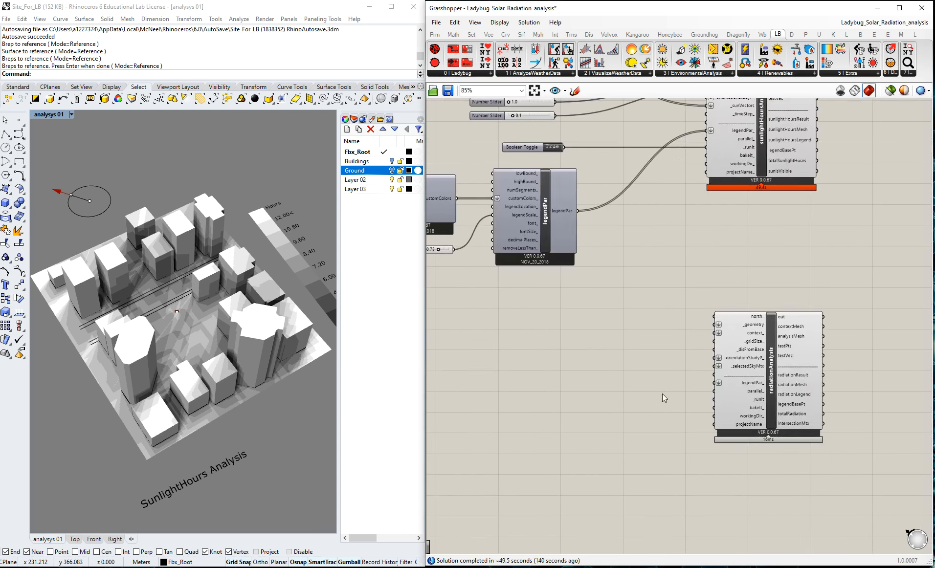
- Add a Ladybug_selectSkyMtx component to the canvas beside the input side of the radiation analysis component
double_click(626, 398)
type("selec")
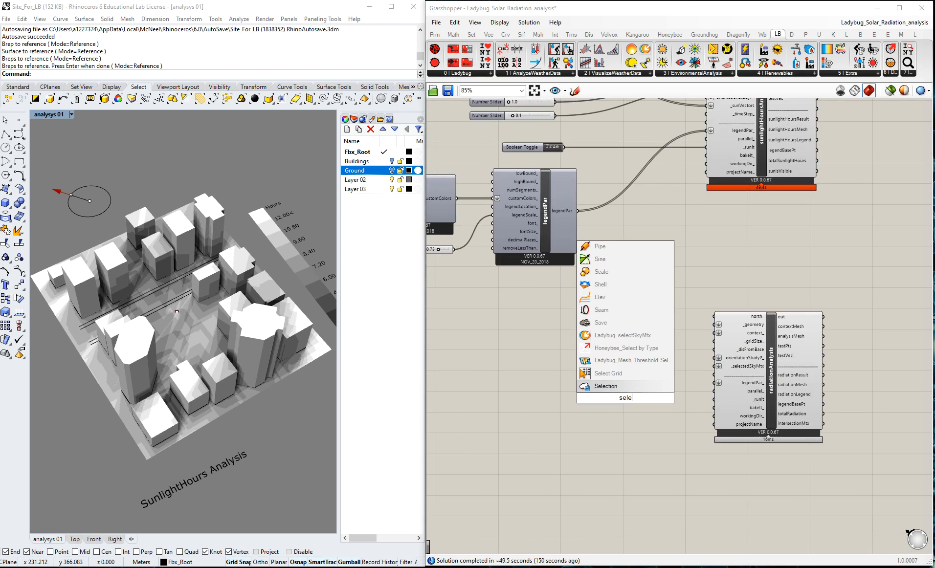
left_click(620, 335)
left_click_drag(628, 410, 605, 410)
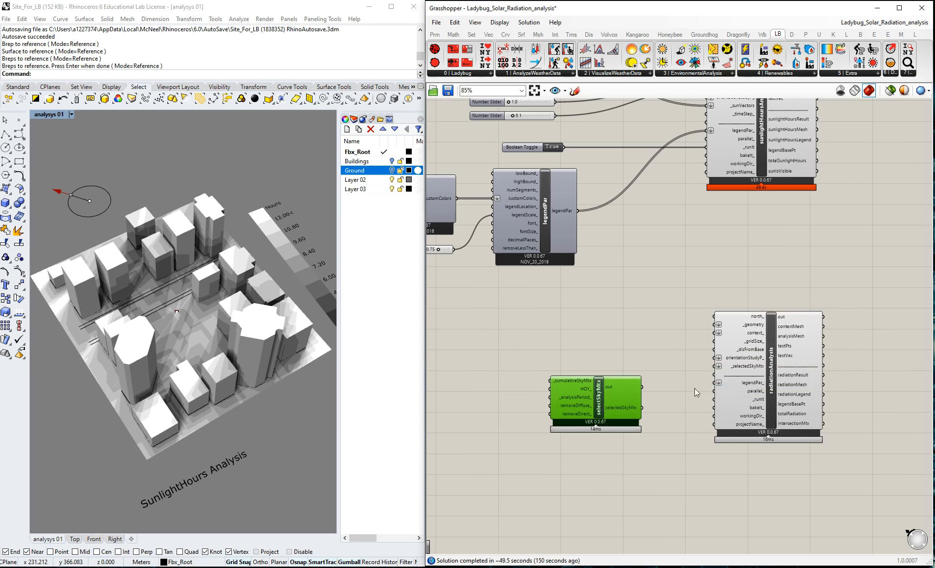
- Disable the preview of the radiation analysis component
left_click(771, 381)
middle_click(771, 379)
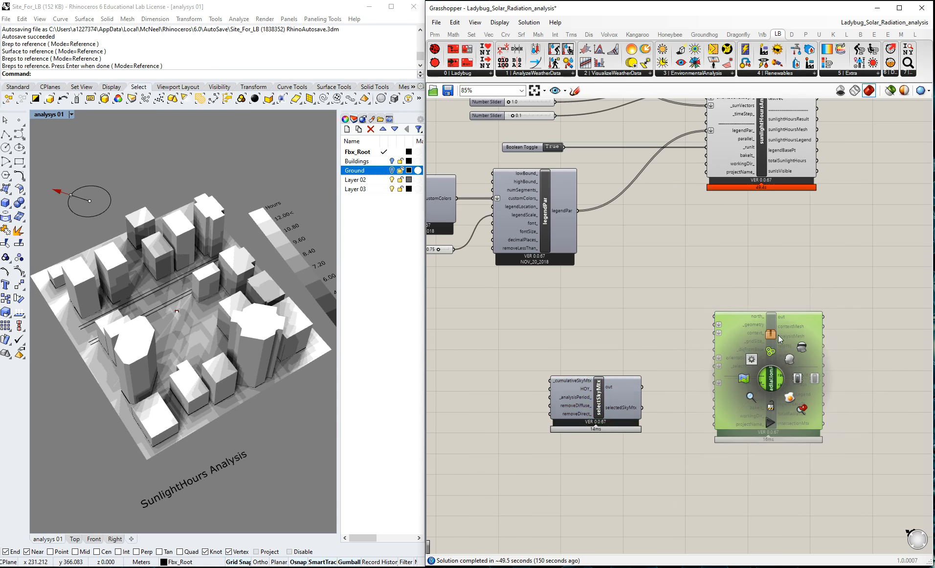
left_click(802, 347)
left_click(731, 253)
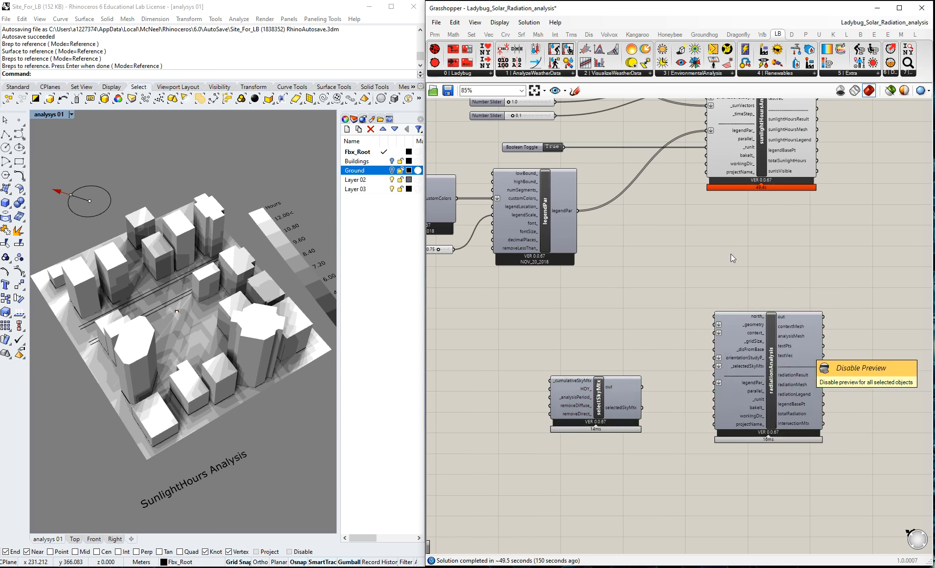
- Set the sunlight hours analysis run toggle to False and turn the Buildings and Ground layers back on in Rhino
double_click(552, 147)
left_click(391, 160)
left_click(391, 170)
scroll(759, 286, "down", 2)
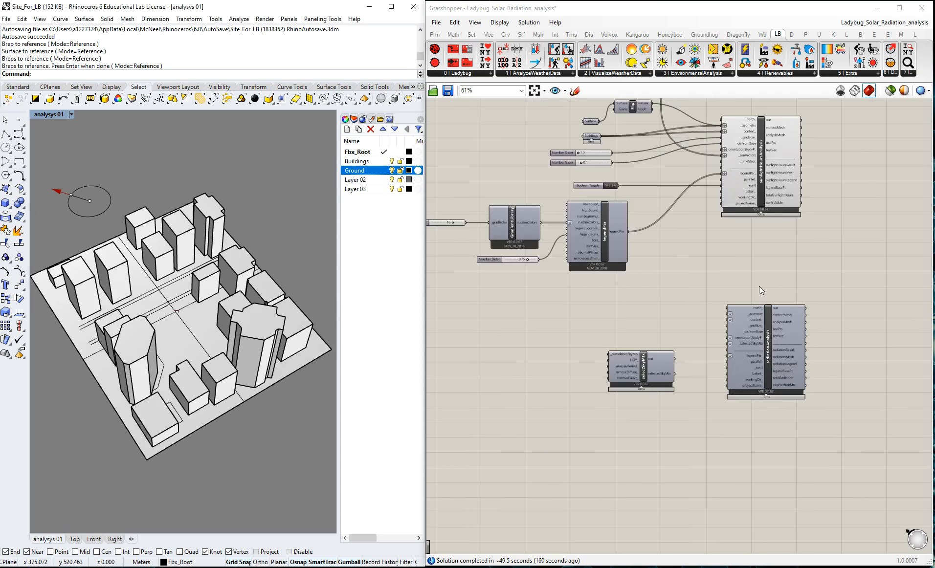
- Save the Grasshopper definition and shift the radiation analysis component slightly lower, level with the selectSkyMtx component
left_click(447, 90)
scroll(726, 327, "up", 2)
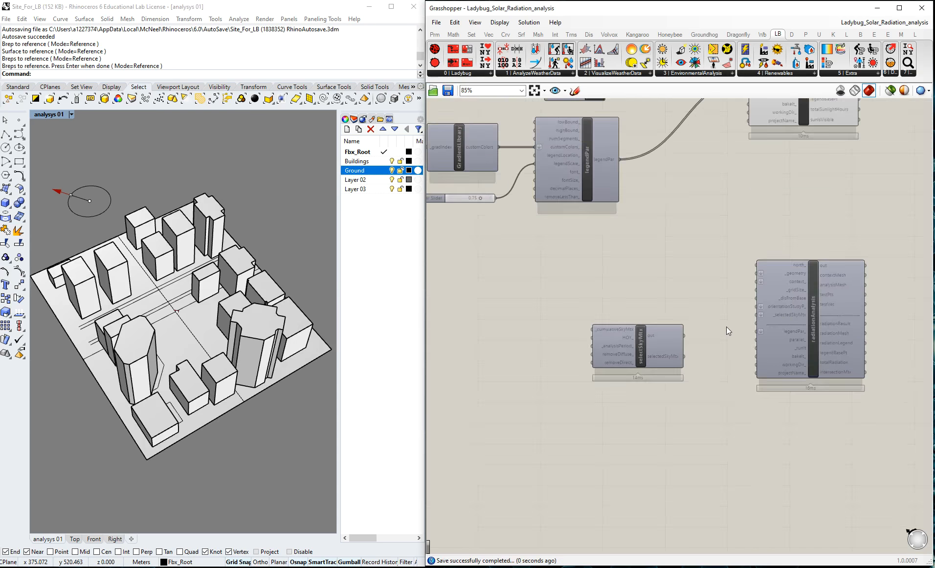
left_click_drag(822, 323, 813, 345)
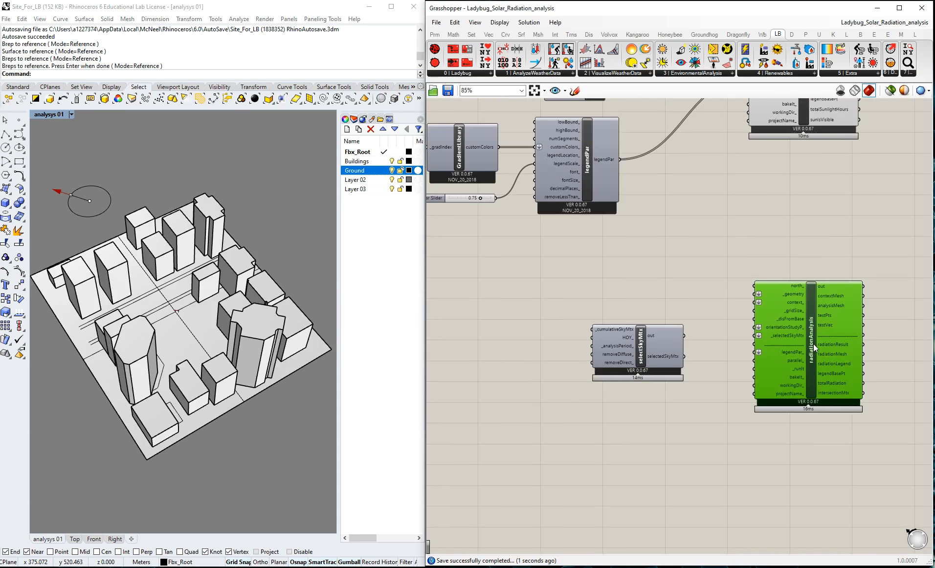
left_click(751, 234)
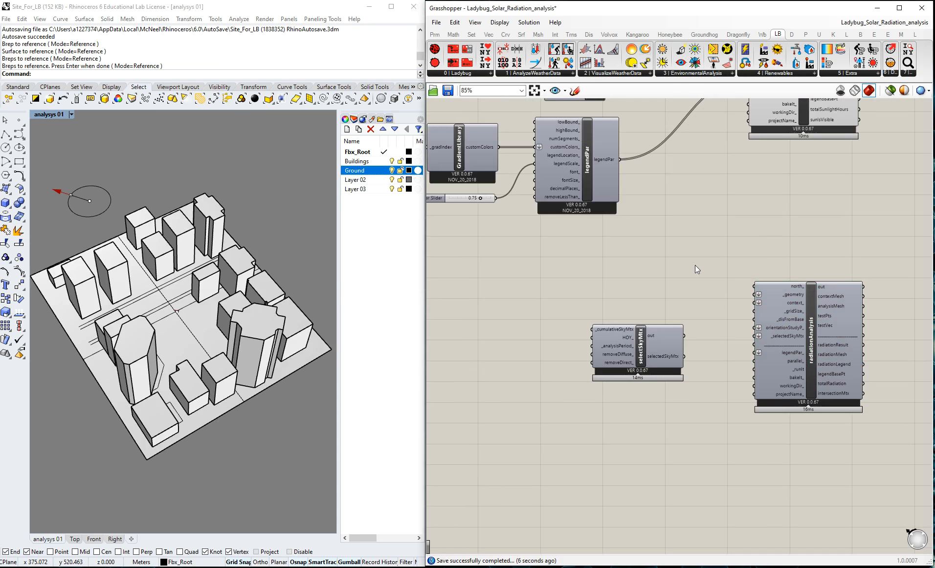
- Copy the 0.1 number slider from the sunlight hours setup, place it above selectSkyMtx and connect it to the radiation analysis _disFromBase input
scroll(777, 311, "up", 2)
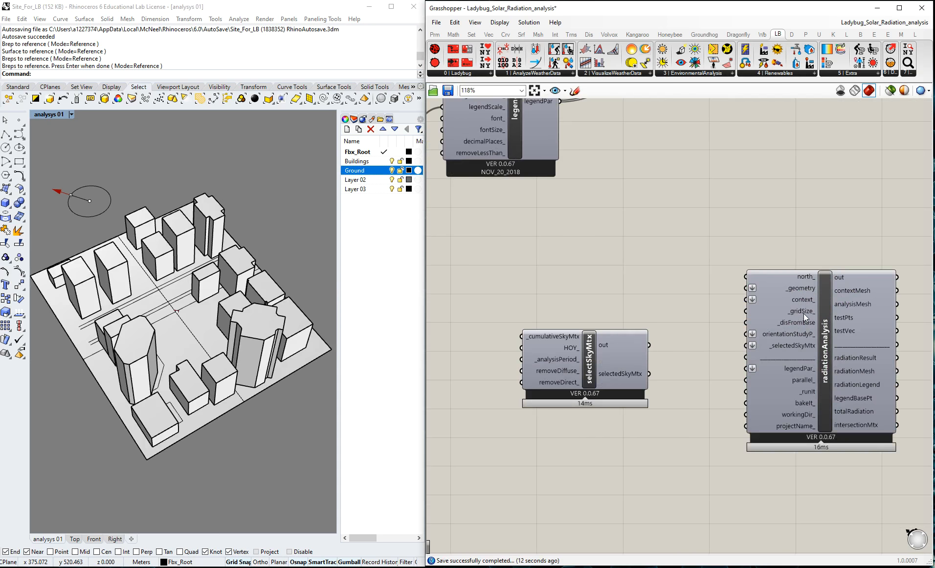
mouse_move(803, 313)
scroll(681, 291, "down", 3)
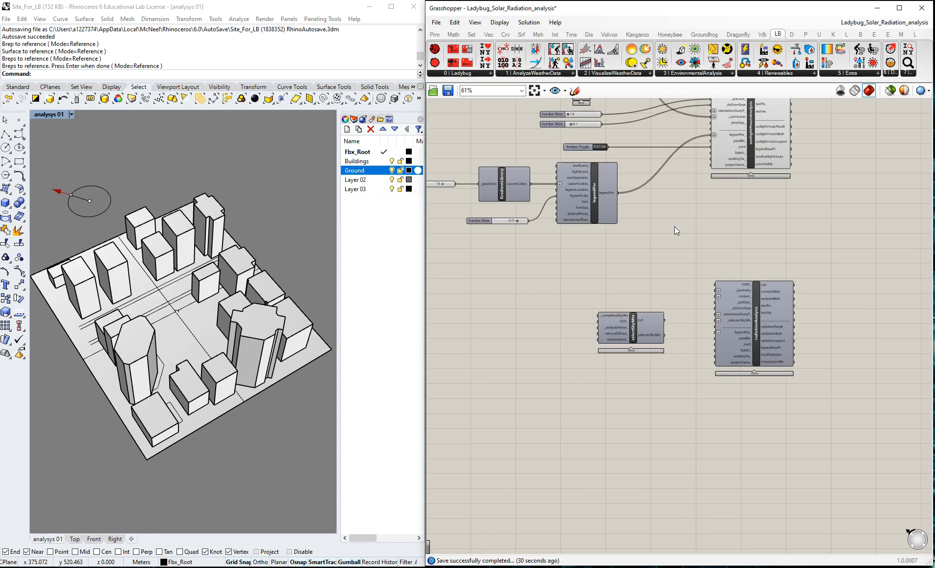
right_click_drag(702, 207, 706, 281)
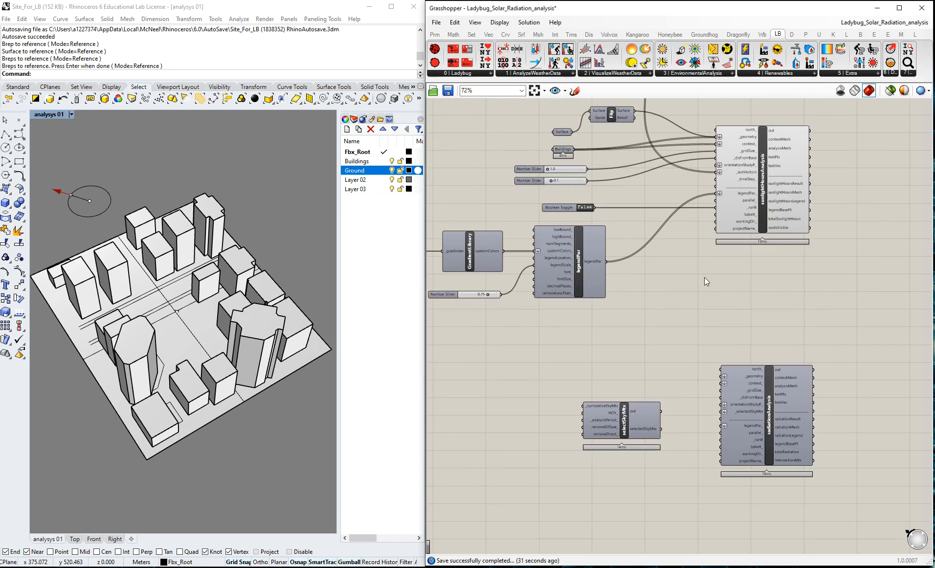
left_click(535, 180)
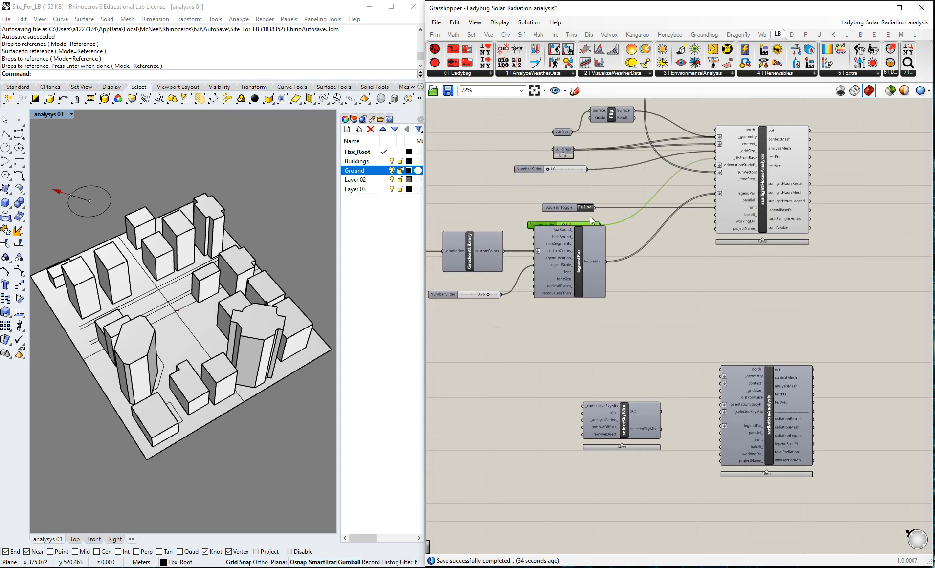
left_click_drag(650, 396, 769, 399)
scroll(664, 396, "up", 4)
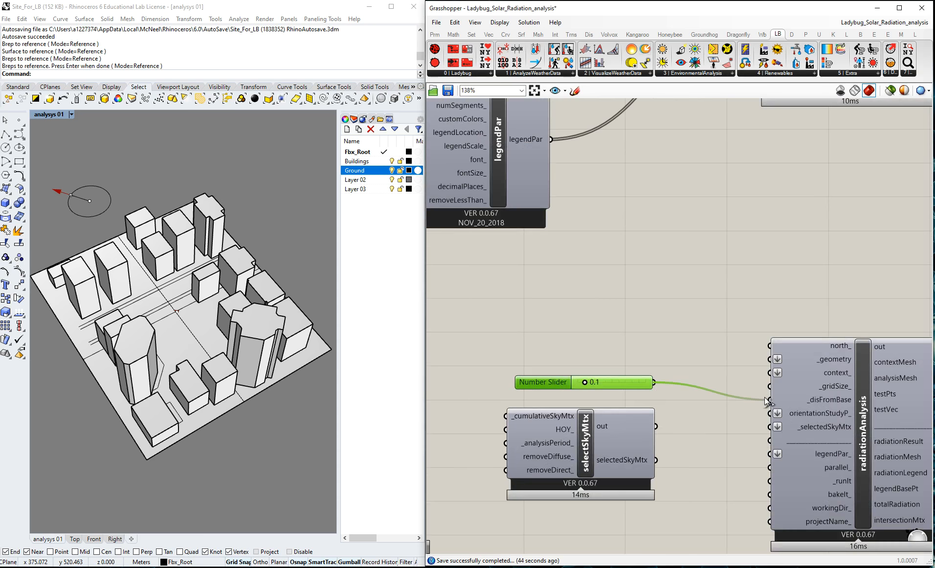
left_click_drag(615, 387, 614, 392)
left_click(617, 328)
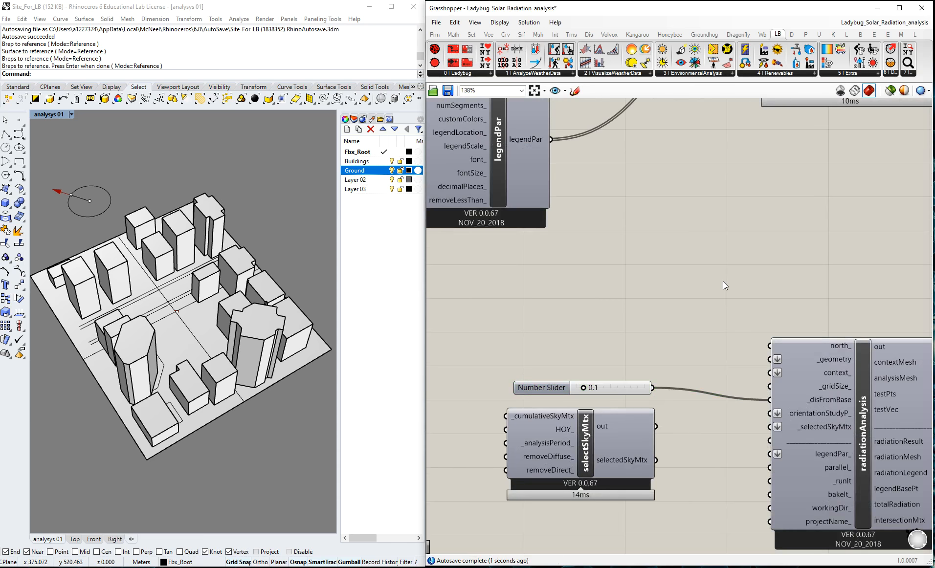
- Examine the remaining inputs of the radiation analysis component and the inputs of the selectSkyMtx component
scroll(699, 288, "down", 2)
scroll(738, 344, "up", 2)
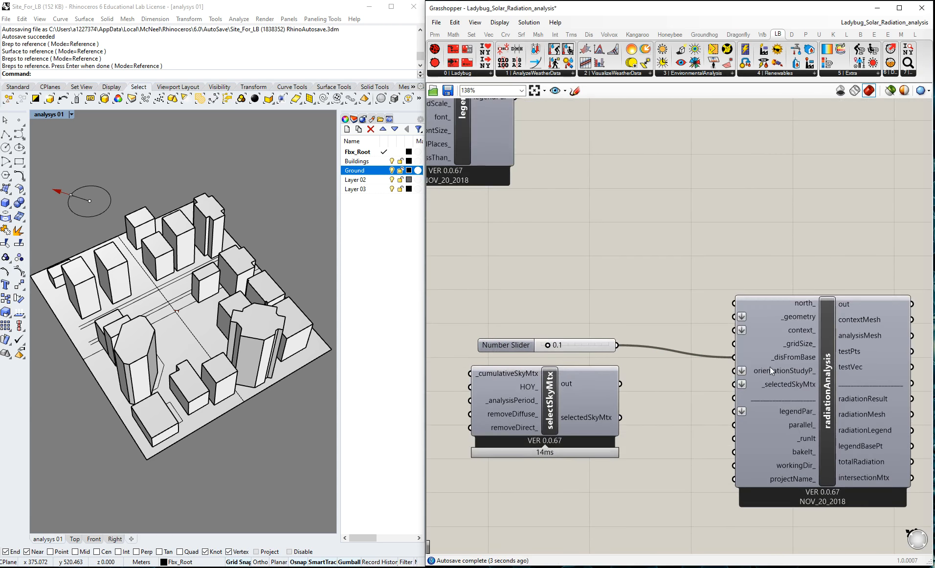
mouse_move(783, 370)
scroll(769, 258, "down", 1)
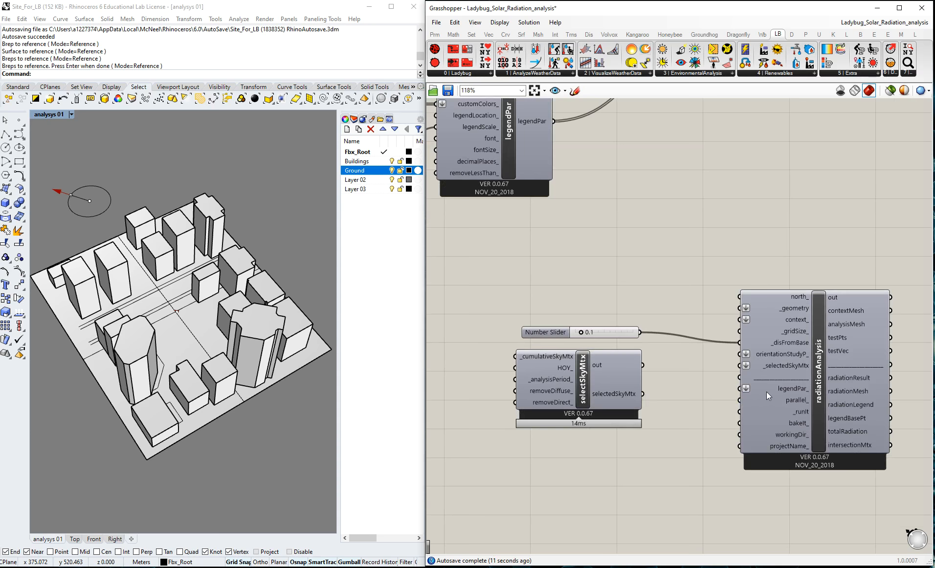
scroll(640, 386, "up", 2)
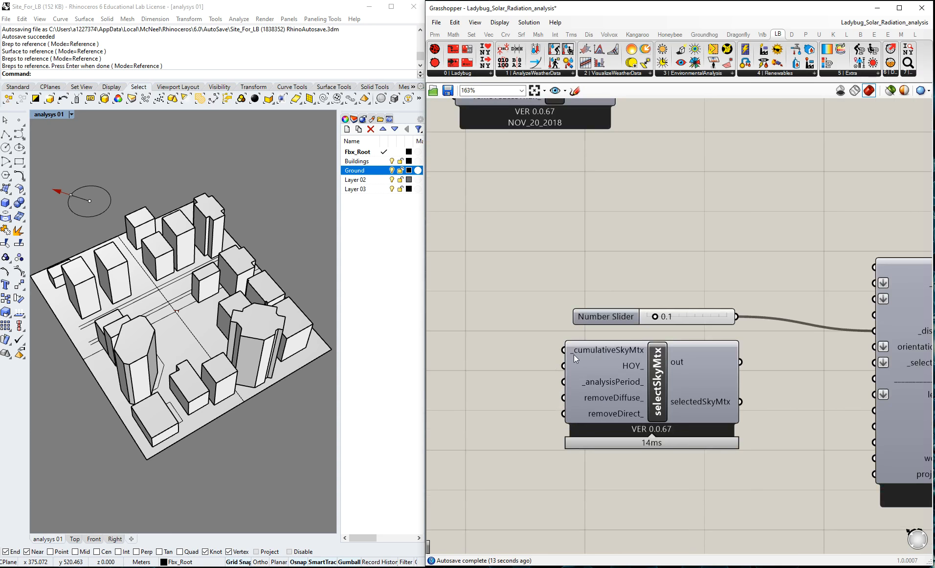
mouse_move(579, 352)
mouse_move(568, 370)
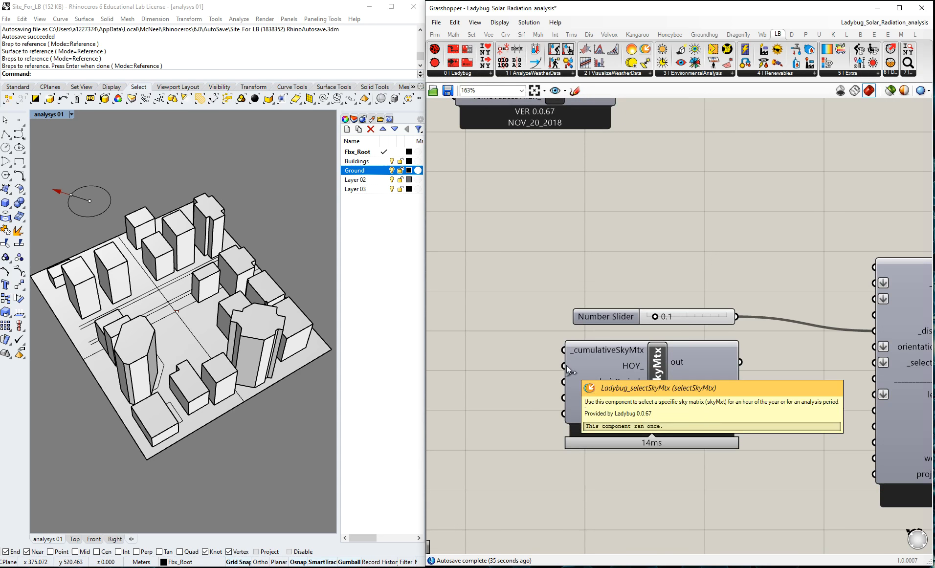
scroll(749, 293, "down", 2)
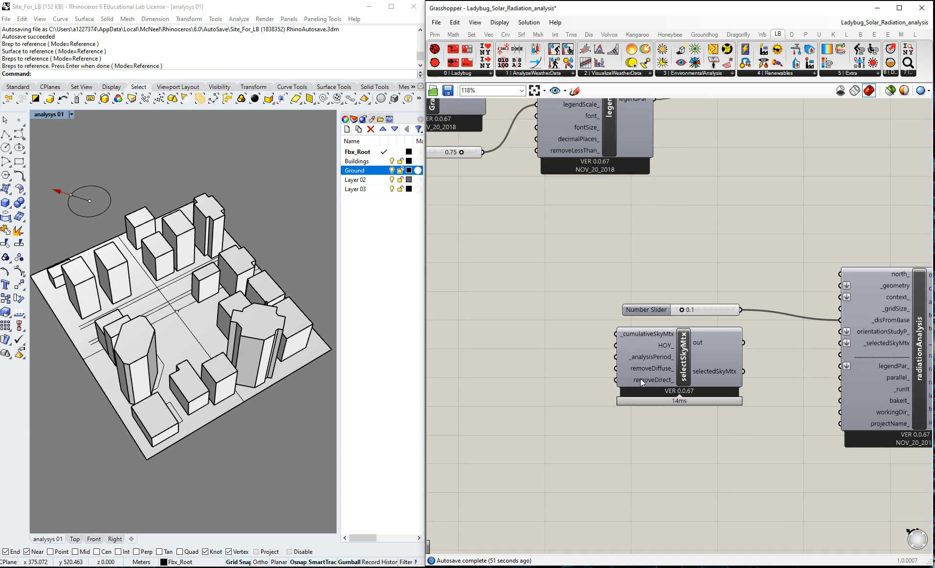
scroll(746, 344, "down", 2)
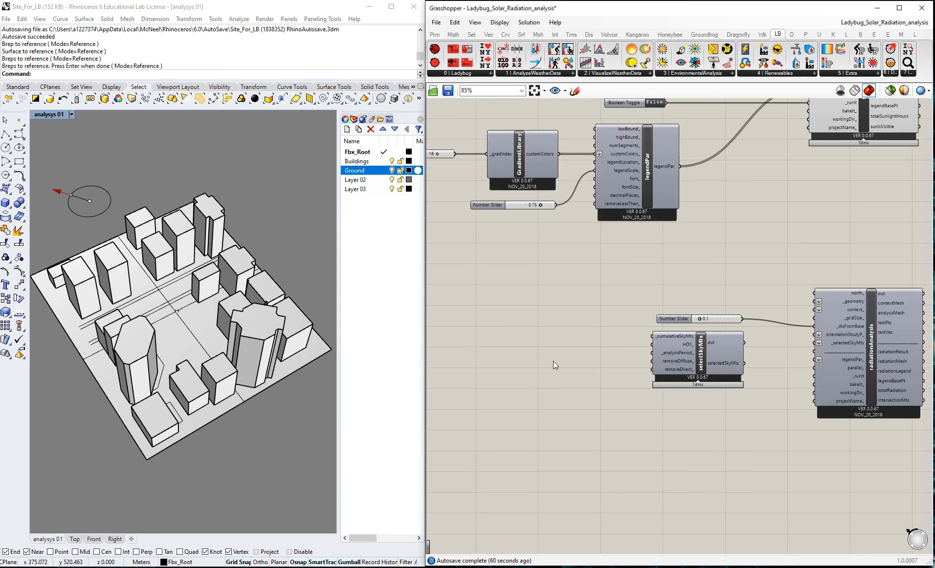
scroll(560, 364, "up", 3)
double_click(555, 331)
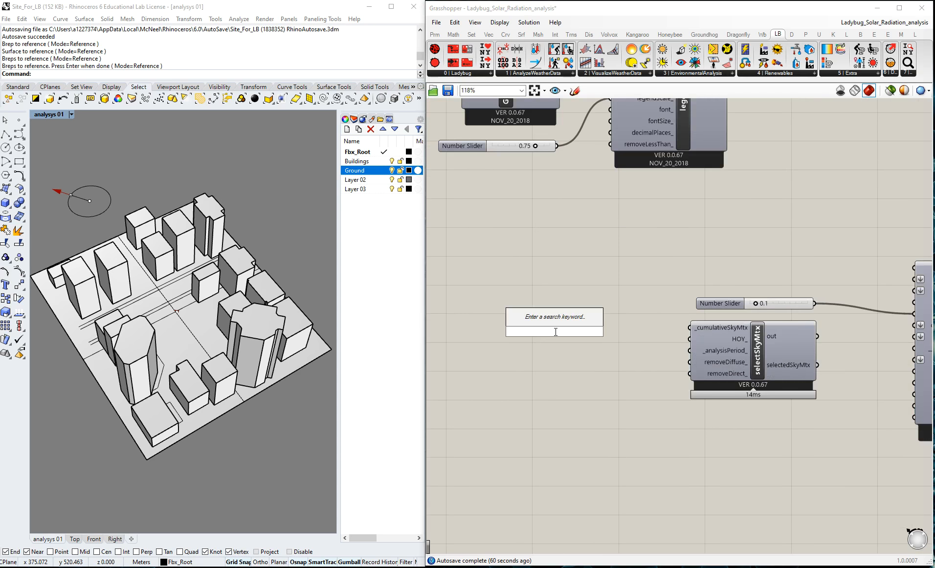
type("cumula")
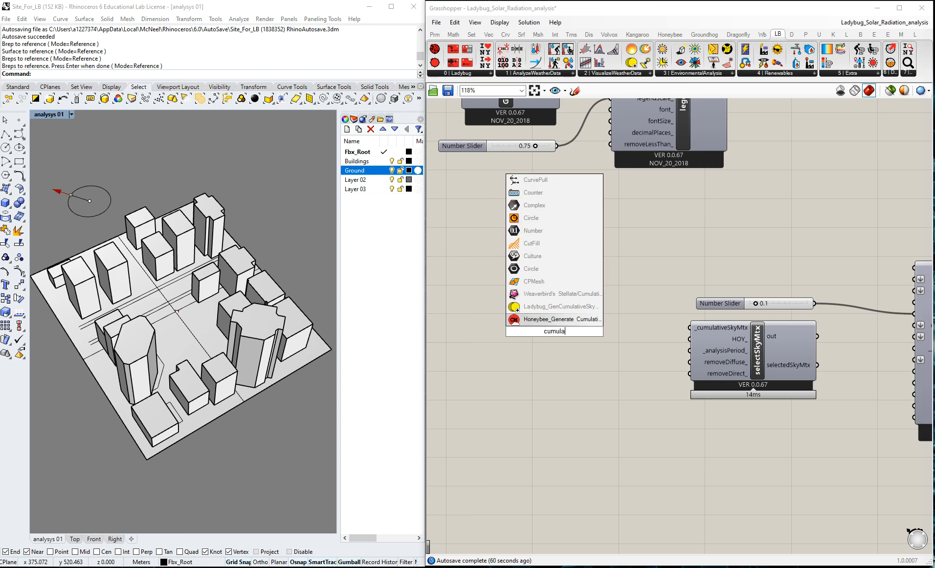
key("Escape")
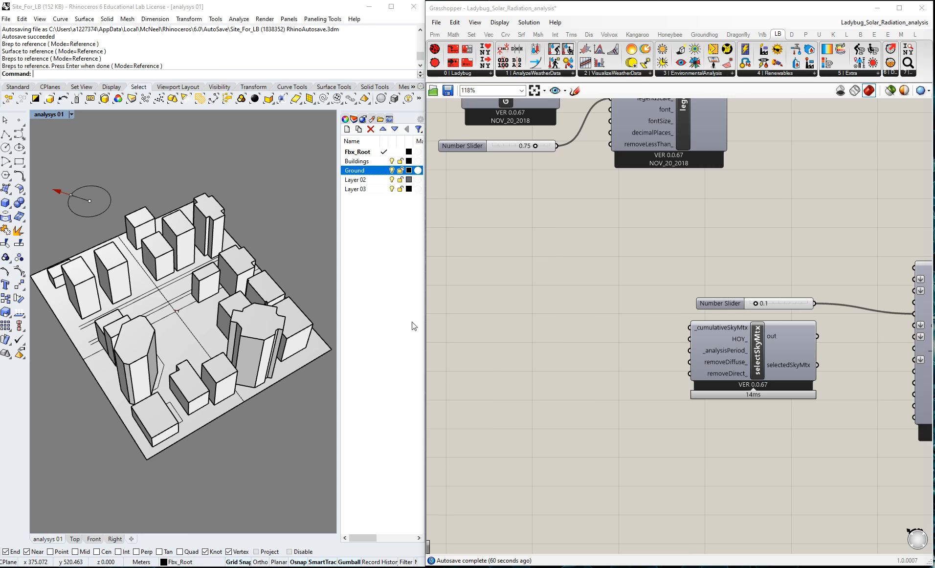
- Search for "cumula", add a Ladybug_GenCumulativeSkyMtx component and position it beside the input side of selectSkyMtx
double_click(552, 330)
type("ge")
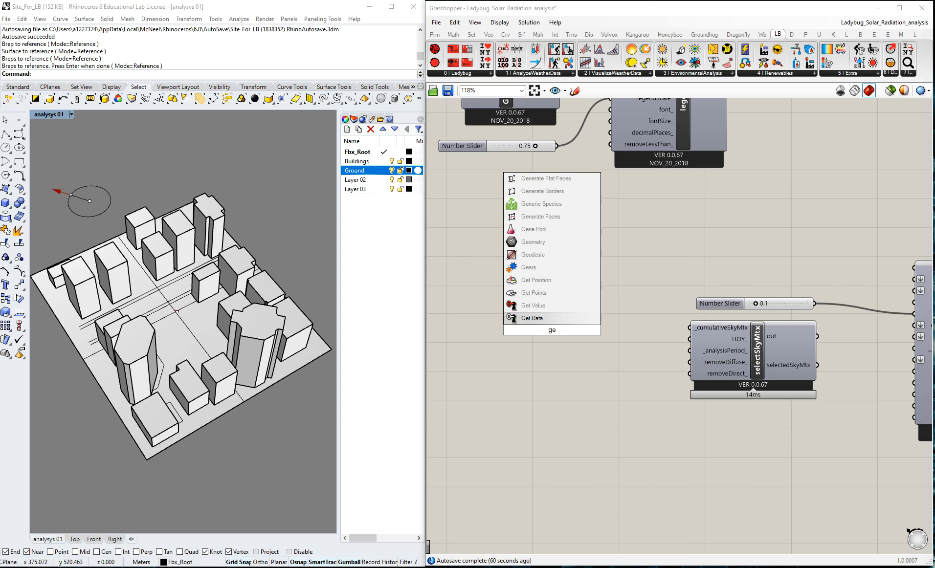
key("BackSpace")
key("BackSpace")
type("cum")
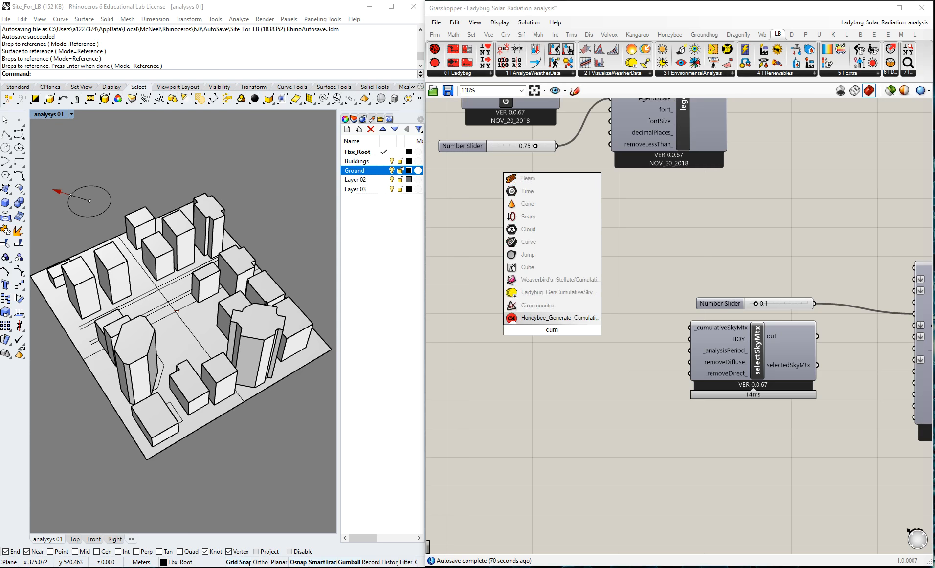
type("ula")
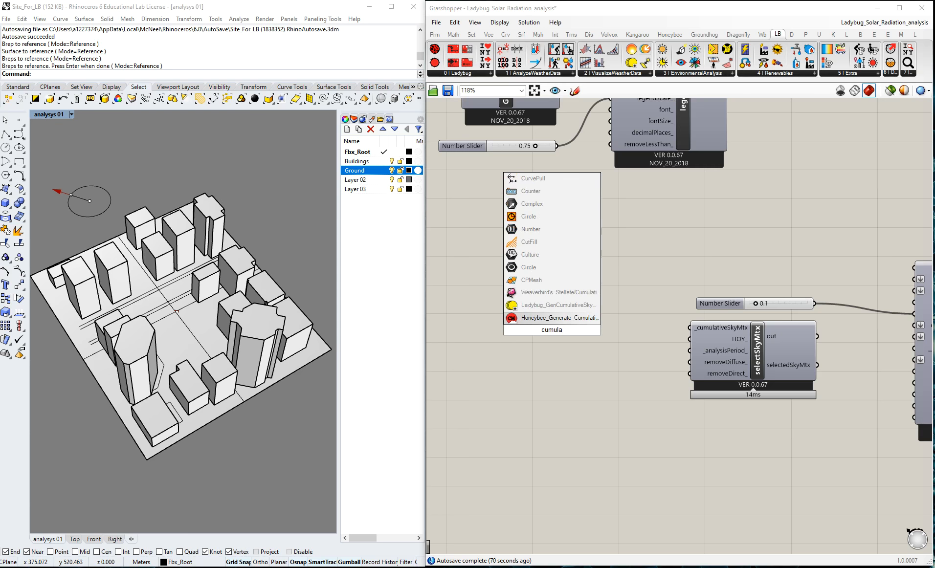
left_click(540, 304)
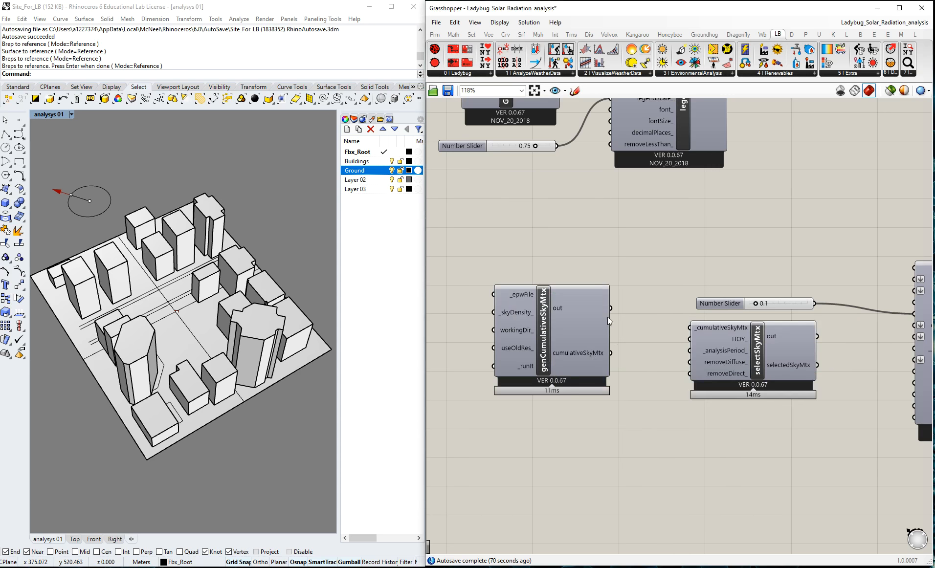
left_click_drag(542, 318, 548, 331)
- Connect the weather file parameter at the start of the definition to the _epwFile input of genCumulativeSkyMtx
scroll(589, 282, "down", 3)
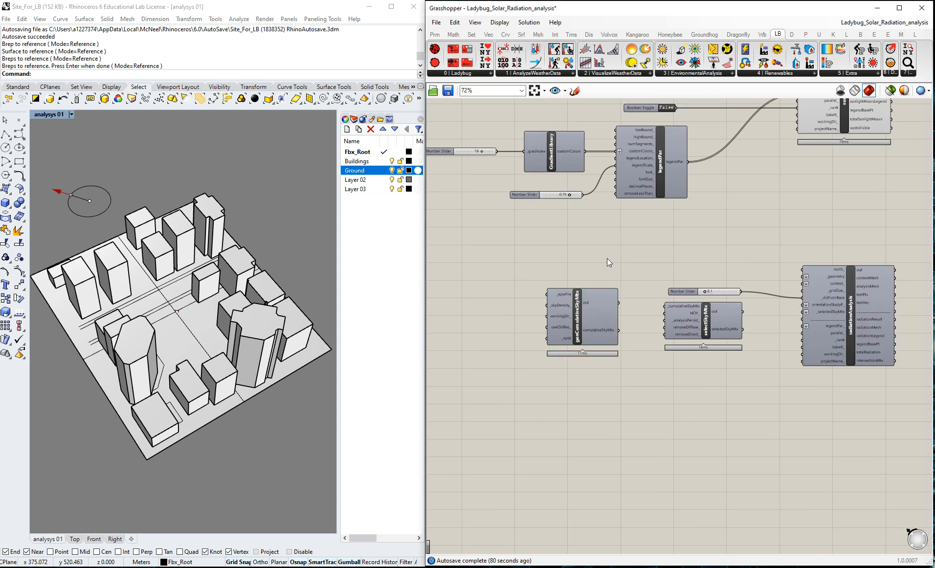
scroll(744, 337, "down", 10)
scroll(648, 220, "up", 4)
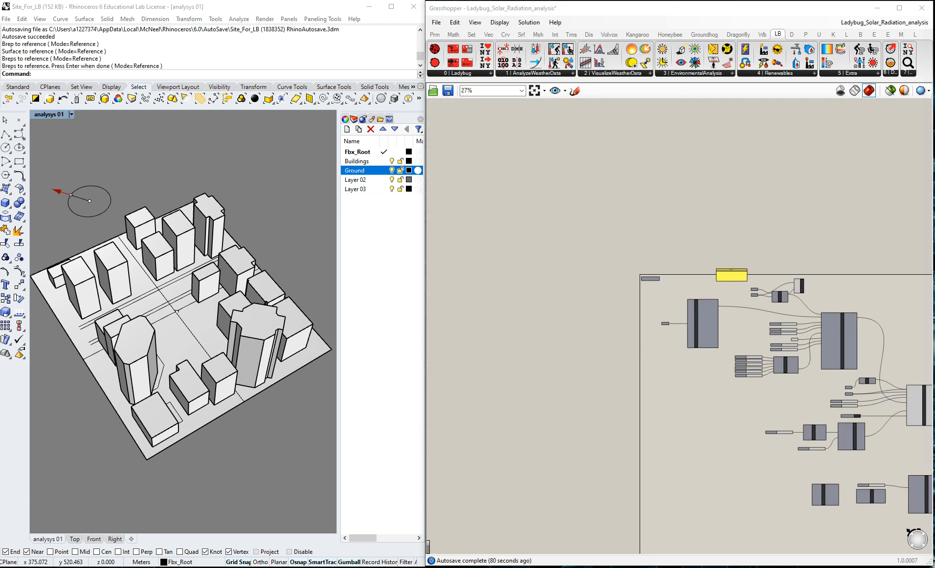
left_click(687, 372)
scroll(658, 287, "down", 3)
scroll(726, 346, "up", 4)
scroll(647, 284, "down", 3)
scroll(677, 296, "up", 3)
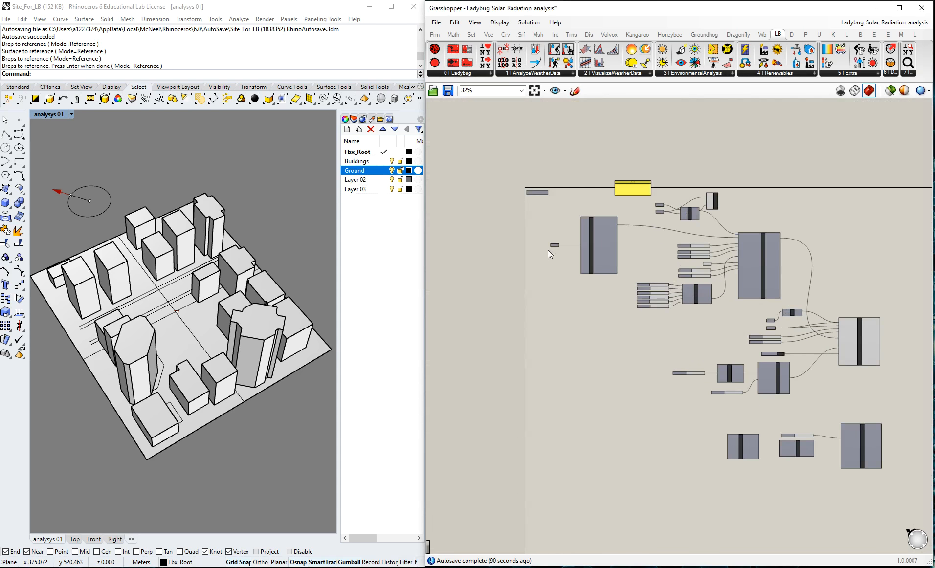
scroll(752, 456, "up", 7)
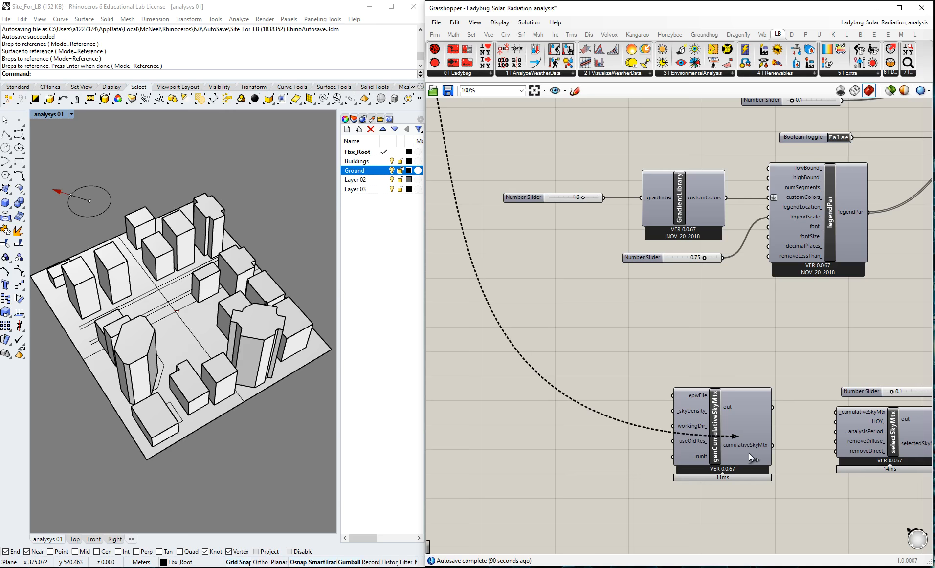
scroll(552, 323, "down", 2)
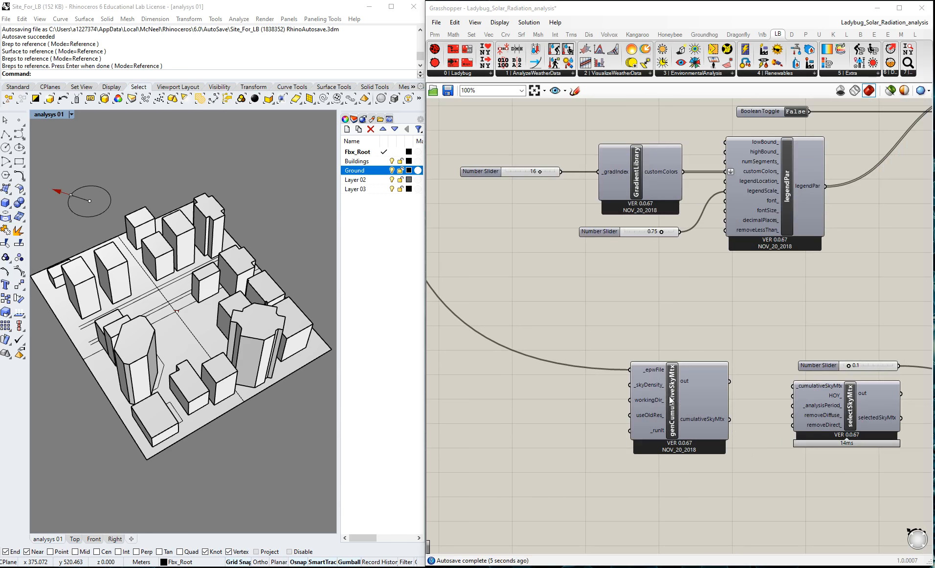
- Add a Boolean Toggle set to False beside the _runIt input of genCumulativeSkyMtx
mouse_move(634, 390)
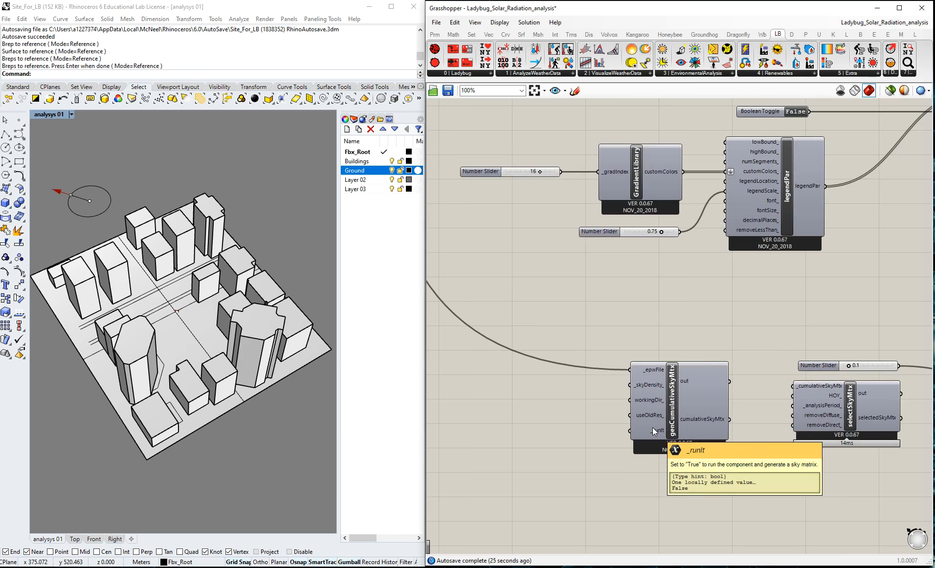
double_click(520, 430)
type("bo")
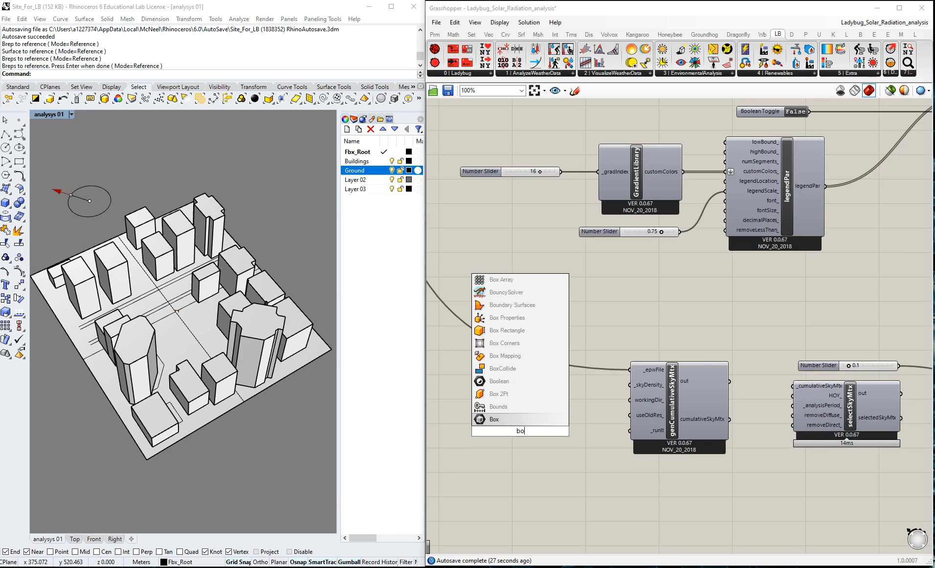
type("ole")
left_click(527, 420)
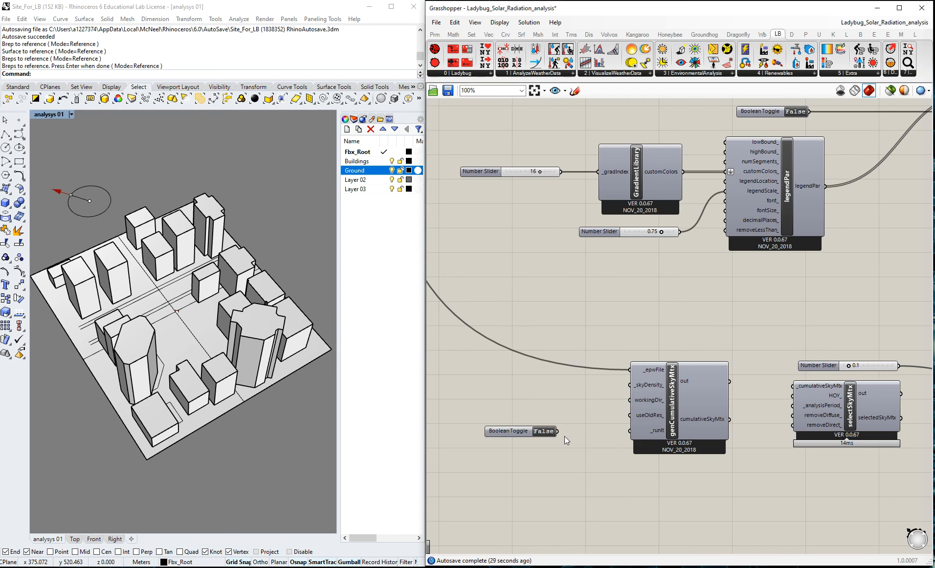
- Connect the Boolean Toggle to the _runIt input of genCumulativeSkyMtx, level it with that input and set it to True
left_click_drag(515, 432, 629, 430)
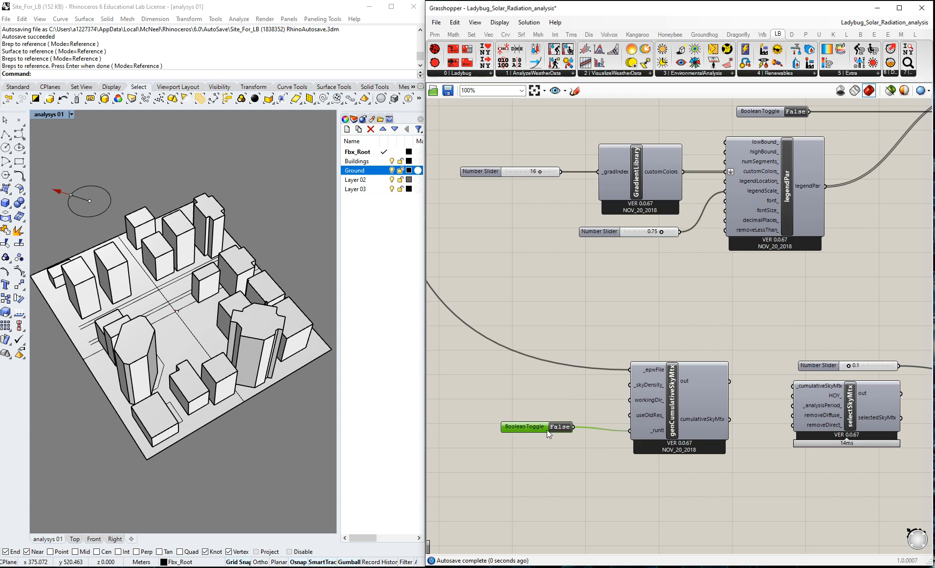
left_click_drag(546, 429, 545, 432)
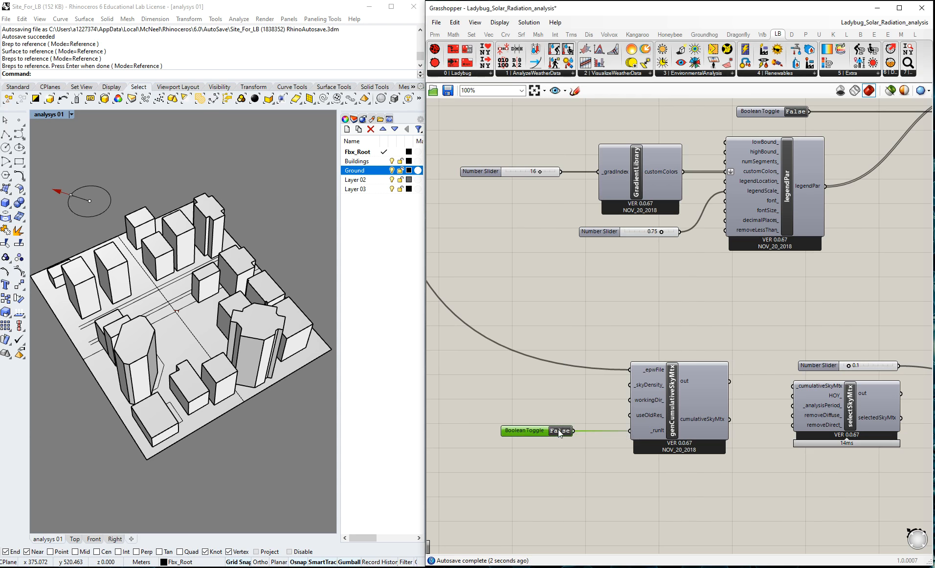
left_click(556, 432)
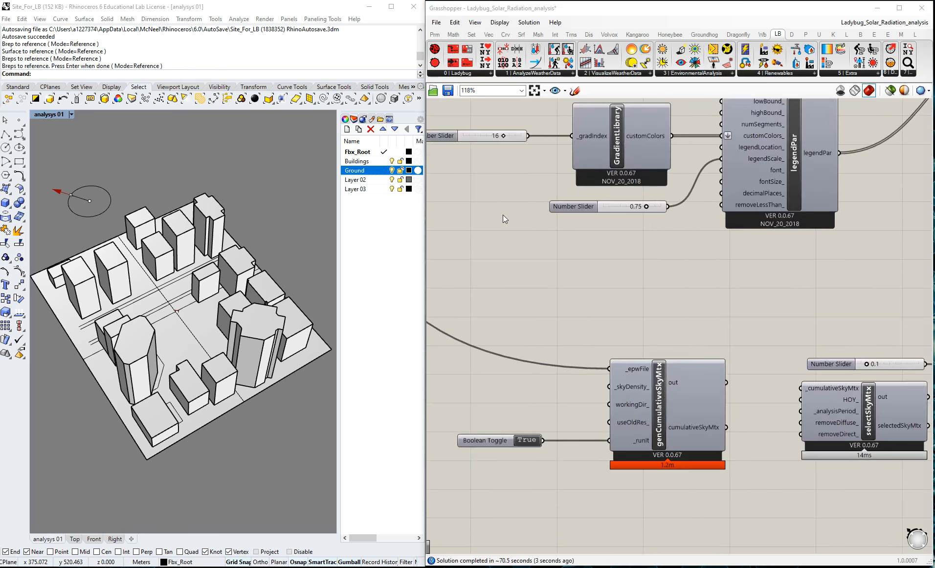
- Save the definition and connect the cumulativeSkyMtx output to the _cumulativeSkyMtx input of selectSkyMtx, lowering selectSkyMtx slightly
scroll(503, 215, "down", 2)
left_click(450, 93)
scroll(721, 364, "down", 1)
scroll(715, 359, "up", 2)
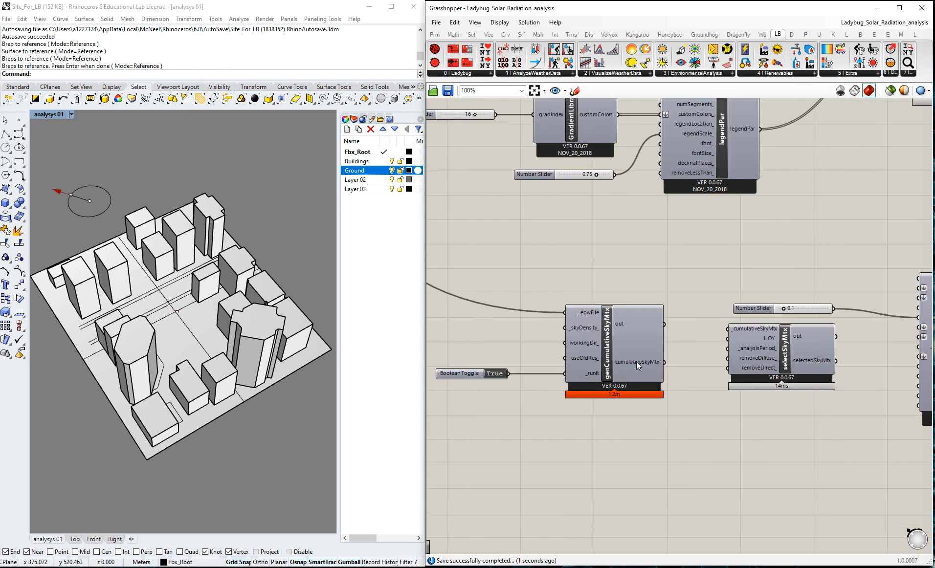
left_click_drag(664, 361, 725, 331)
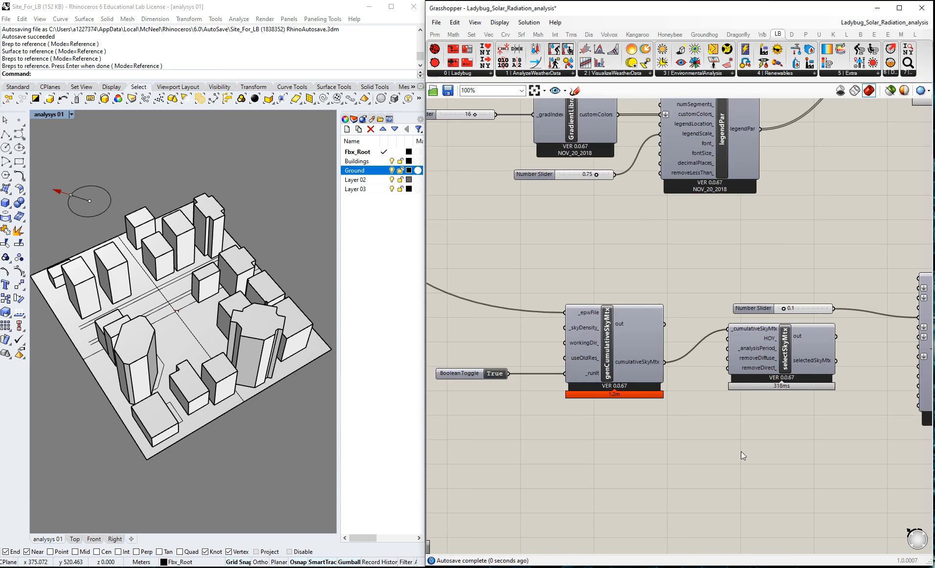
left_click_drag(788, 366, 795, 376)
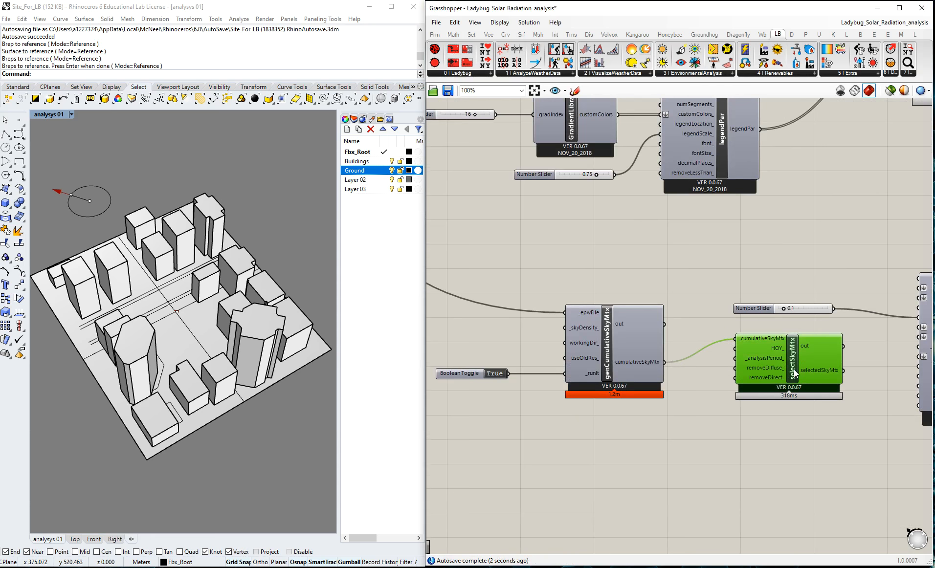
mouse_move(754, 360)
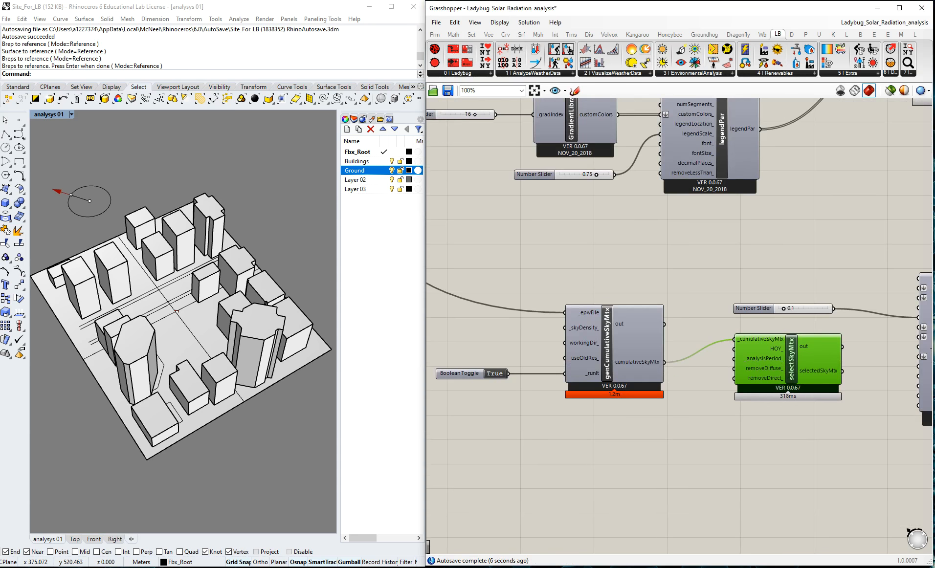
- Duplicate the analysisPeriod component with its six number sliders and place the copy directly below genCumulativeSkyMtx
scroll(672, 270, "down", 5)
scroll(617, 123, "up", 3)
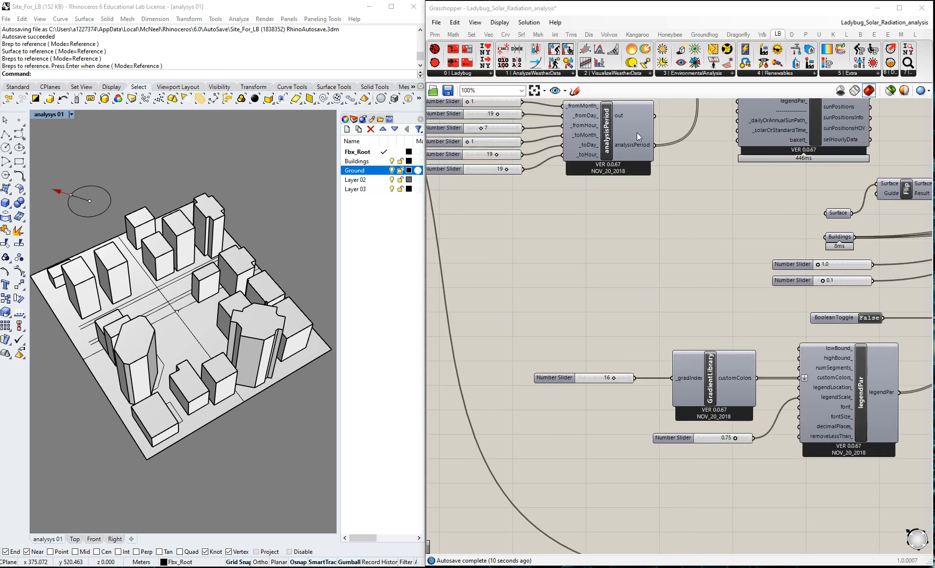
left_click_drag(472, 113, 682, 201)
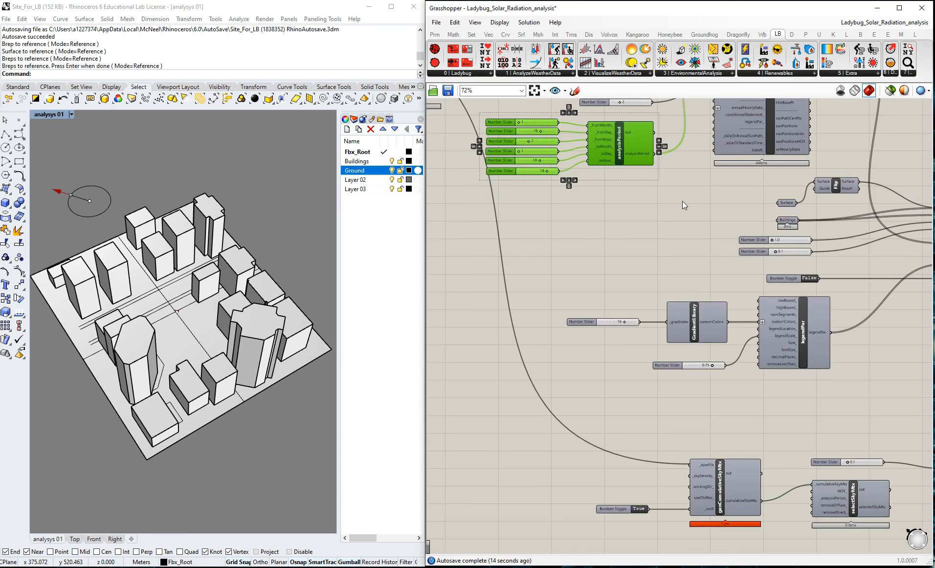
scroll(621, 139, "down", 3)
left_click_drag(619, 142, 689, 395, "alt")
left_click(736, 408)
scroll(709, 395, "up", 4)
left_click_drag(741, 468, 446, 349)
left_click_drag(664, 388, 658, 391)
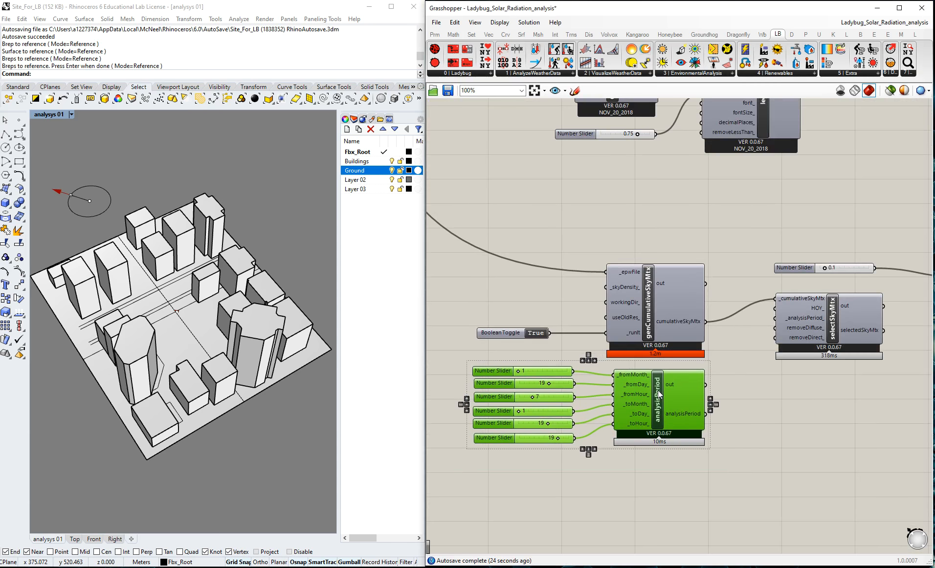
left_click(766, 403)
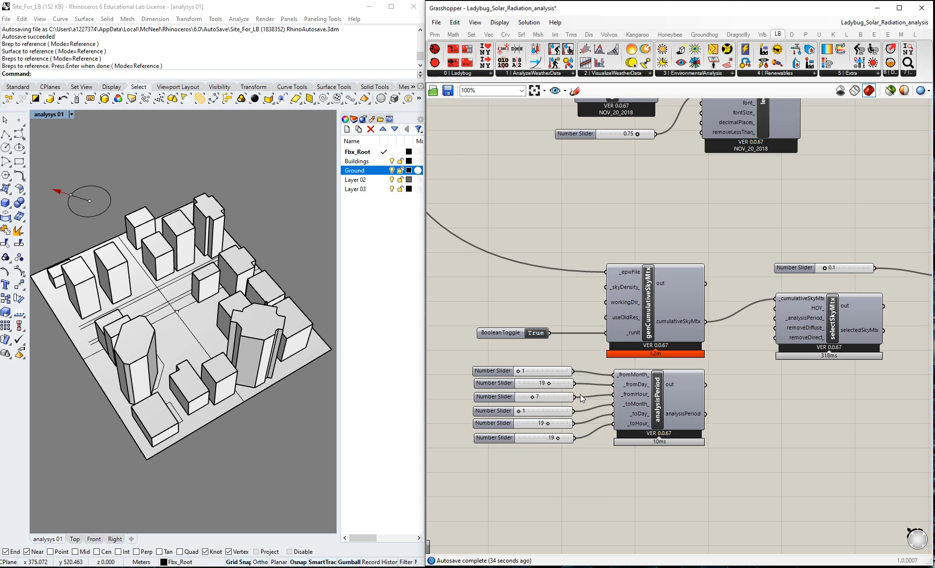
- Try feeding the copied analysisPeriod into selectSkyMtx with _toMonth_ at 2, _fromDay_ at 16 and _fromHour_ at 6
left_click_drag(520, 412, 524, 412)
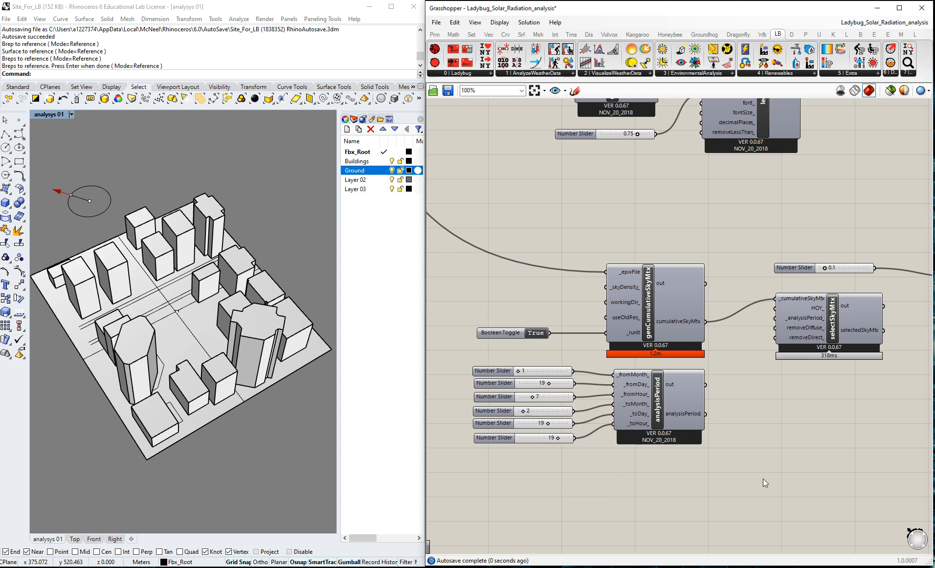
left_click_drag(704, 414, 775, 319)
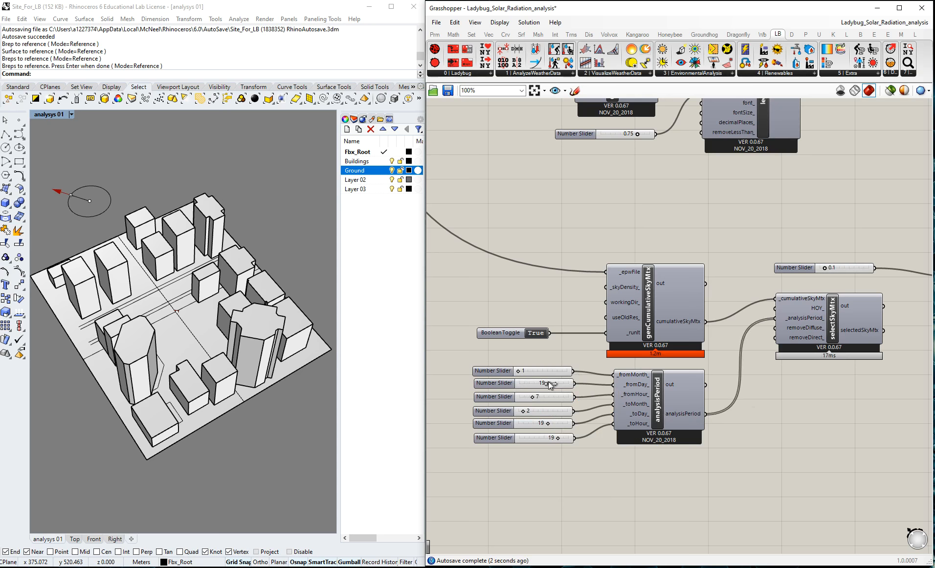
left_click_drag(550, 385, 531, 397)
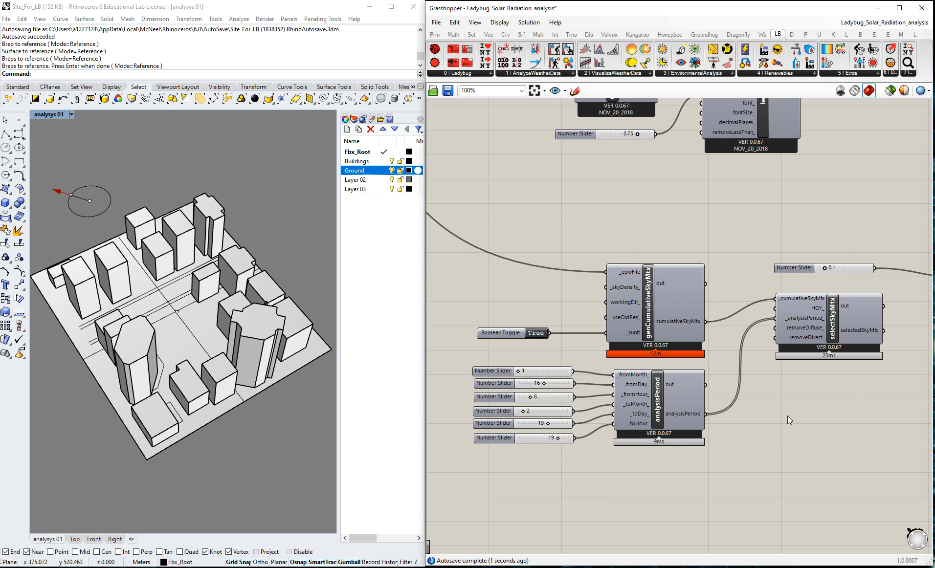
left_click_drag(461, 356, 579, 458)
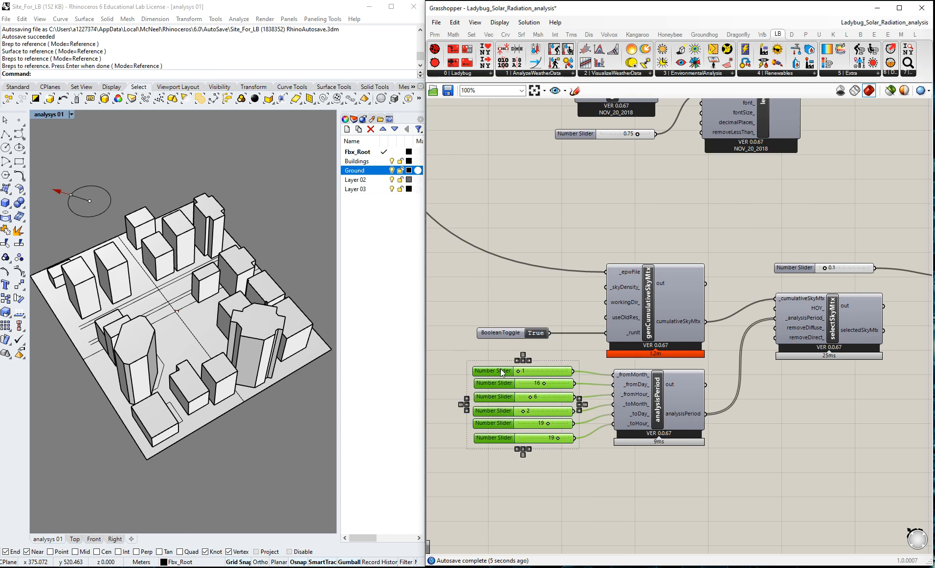
left_click(595, 480)
left_click_drag(523, 410, 519, 411)
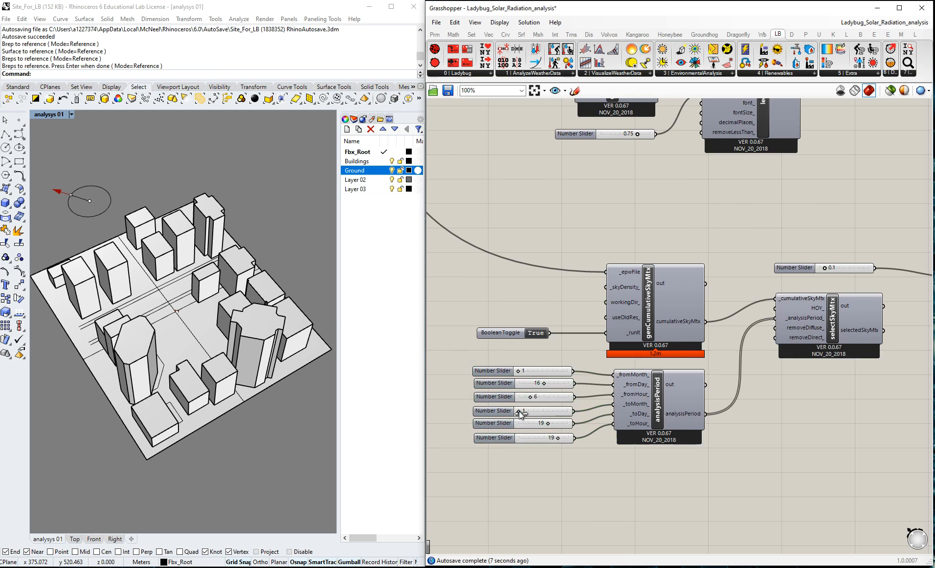
- Undo the analysis period slider edits and its connection, and set the _toMonth_ slider to 1
key("ctrl+z")
key("ctrl+z")
key("ctrl+z")
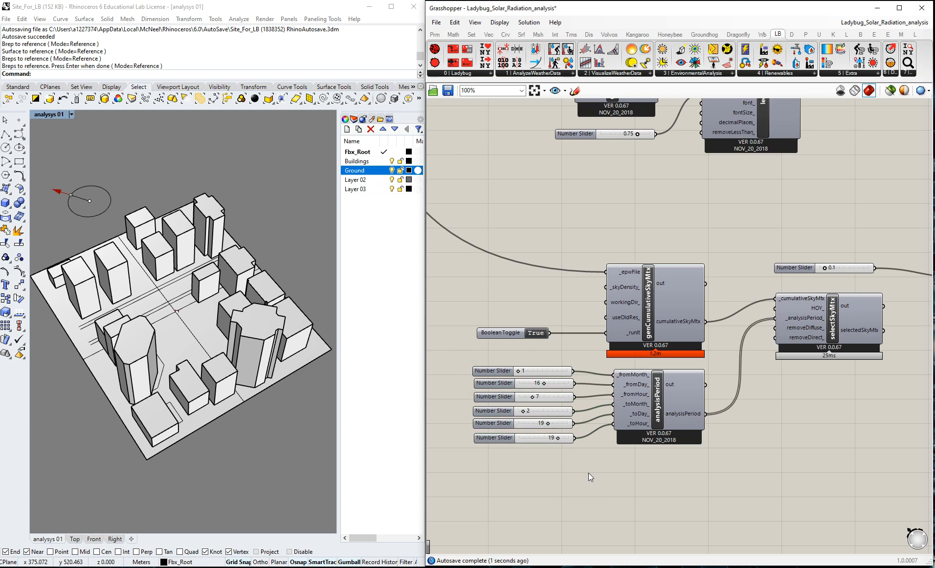
key("ctrl+z")
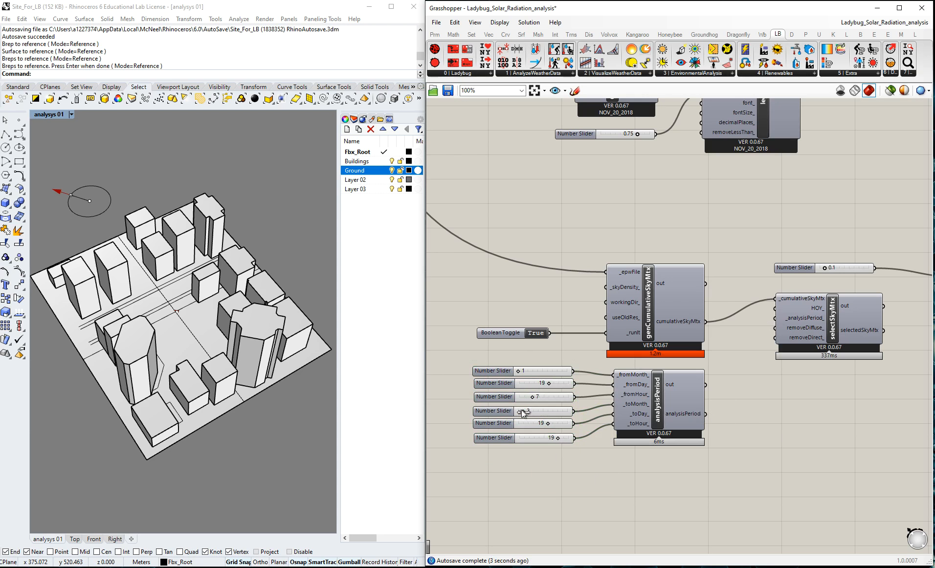
left_click_drag(528, 413, 510, 409)
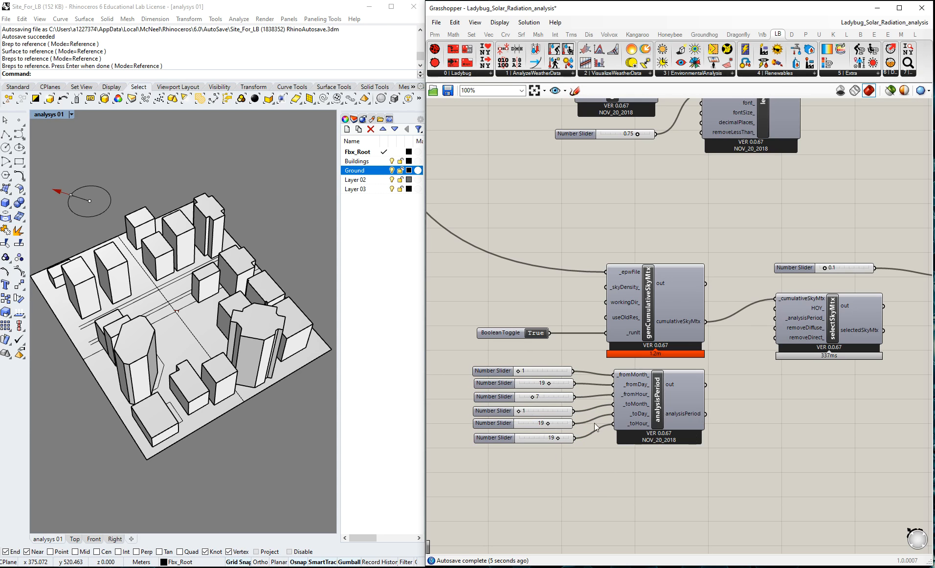
- Connect the copied analysisPeriod output to _analysisPeriod_ of selectSkyMtx, and selectedSkyMtx to the _selectedSkyMtx input of radiationAnalysis
left_click_drag(706, 415, 775, 318)
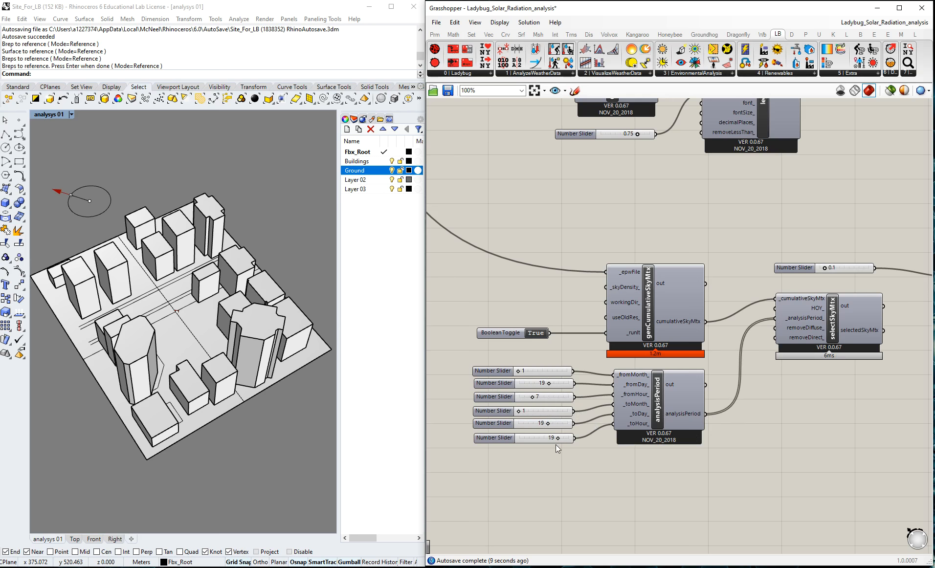
scroll(794, 404, "down", 2)
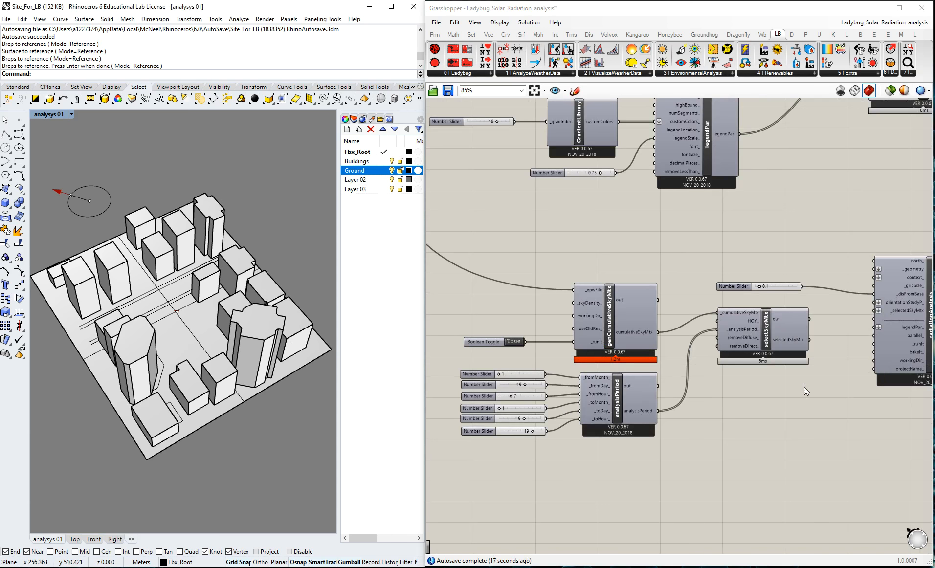
scroll(879, 345, "down", 2)
scroll(879, 346, "up", 3)
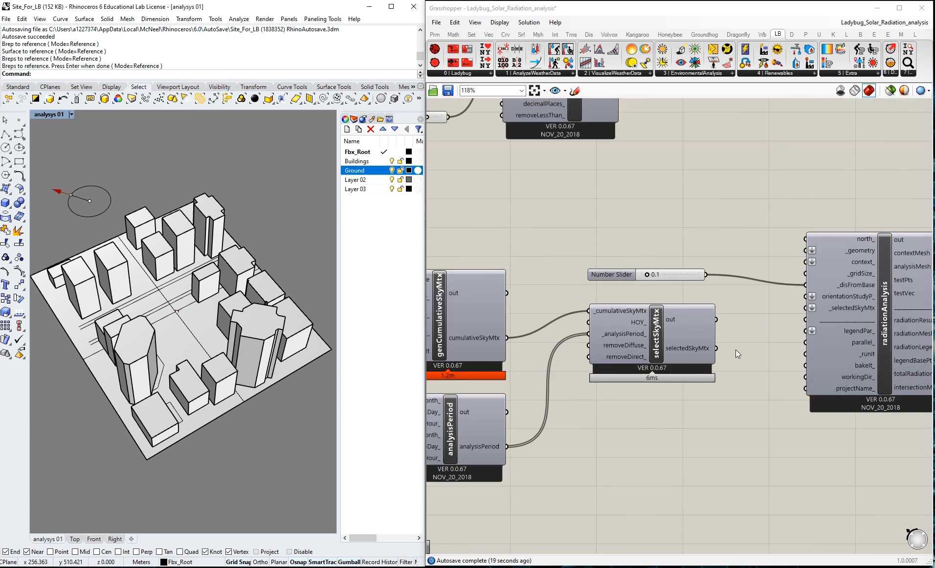
left_click_drag(715, 348, 806, 308)
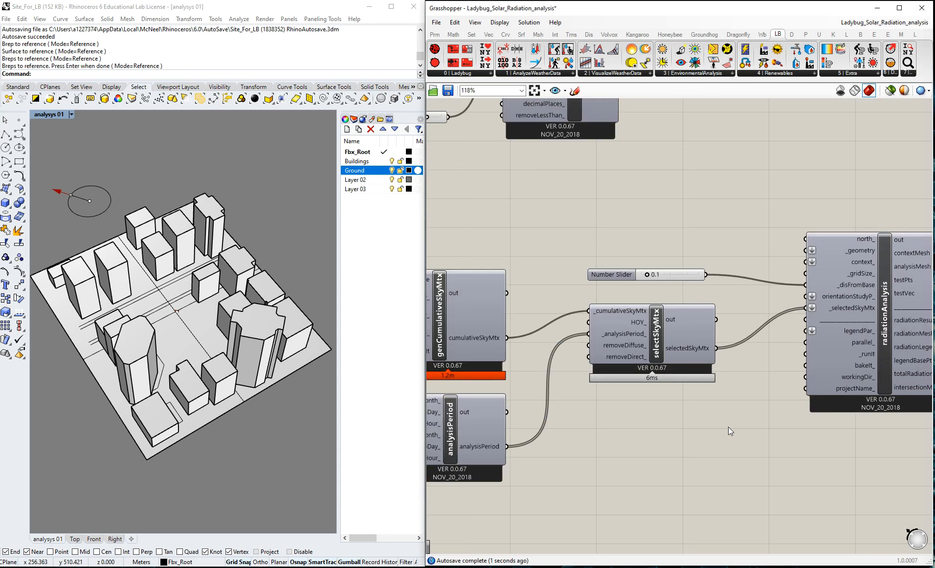
- Connect the flipped surface and the Buildings parameter to _geometry of radiationAnalysis, and Buildings also to its context_ input
scroll(751, 310, "down", 2)
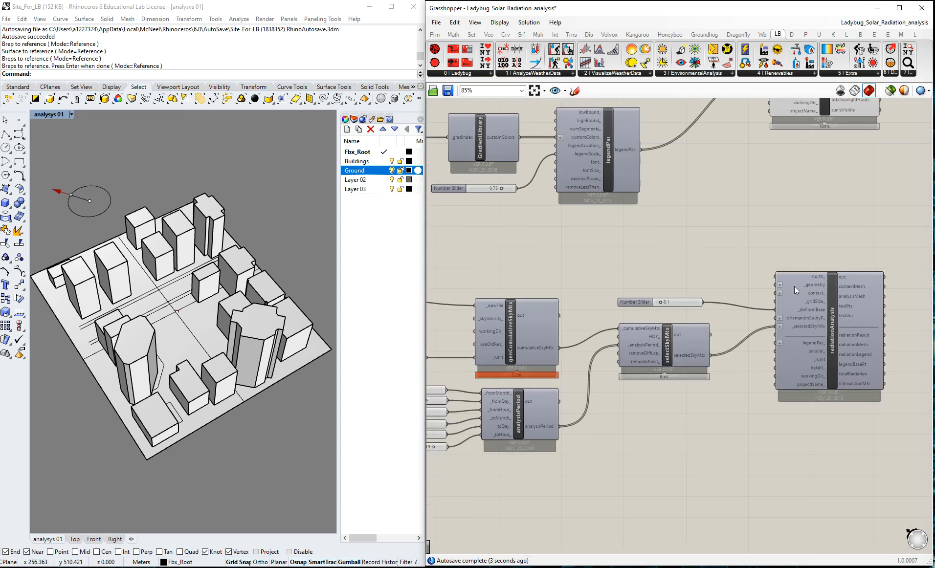
mouse_move(811, 288)
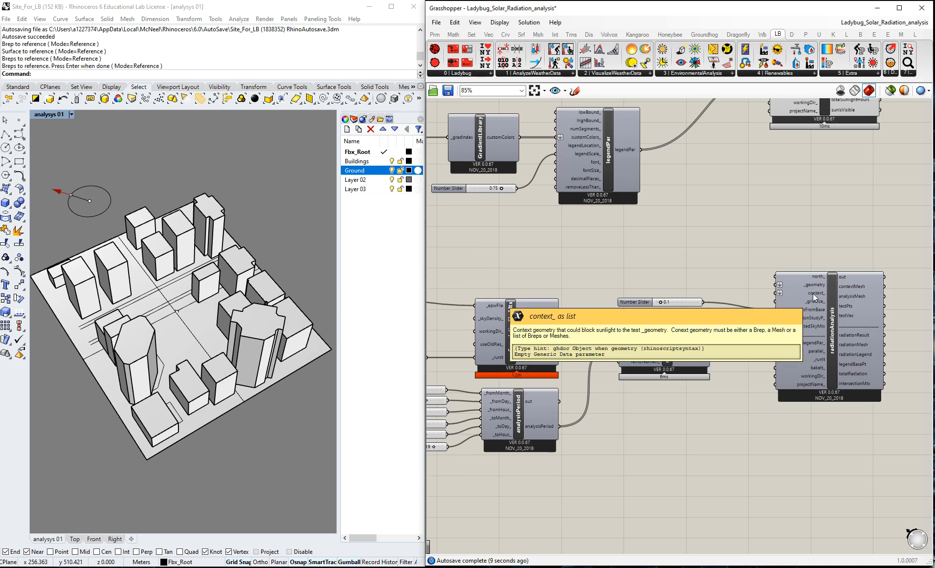
scroll(667, 292, "down", 4)
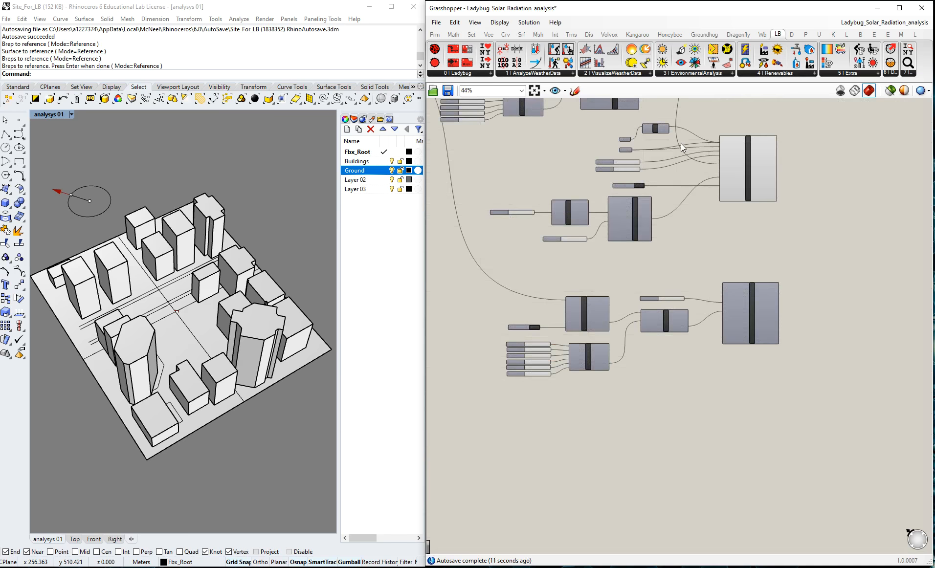
scroll(706, 150, "up", 3)
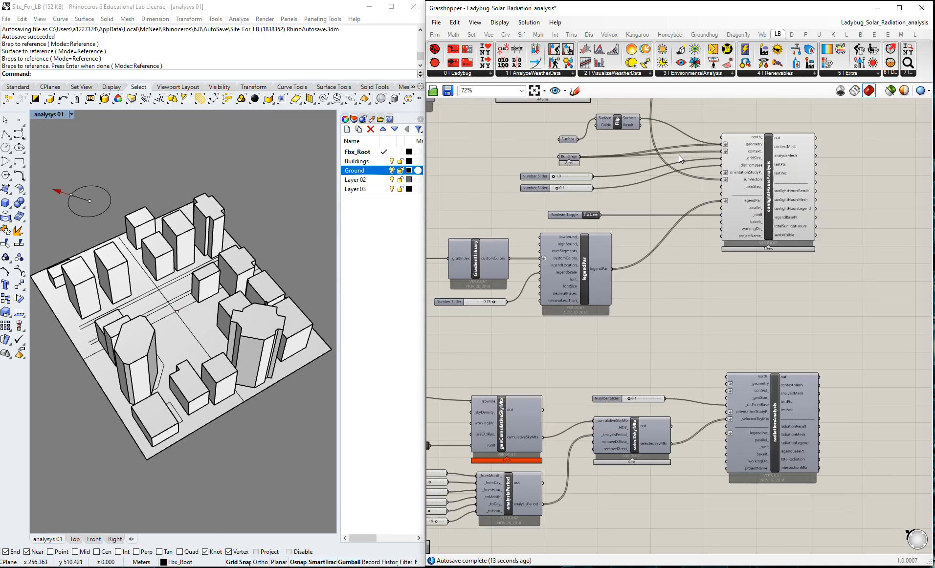
left_click_drag(639, 118, 727, 384)
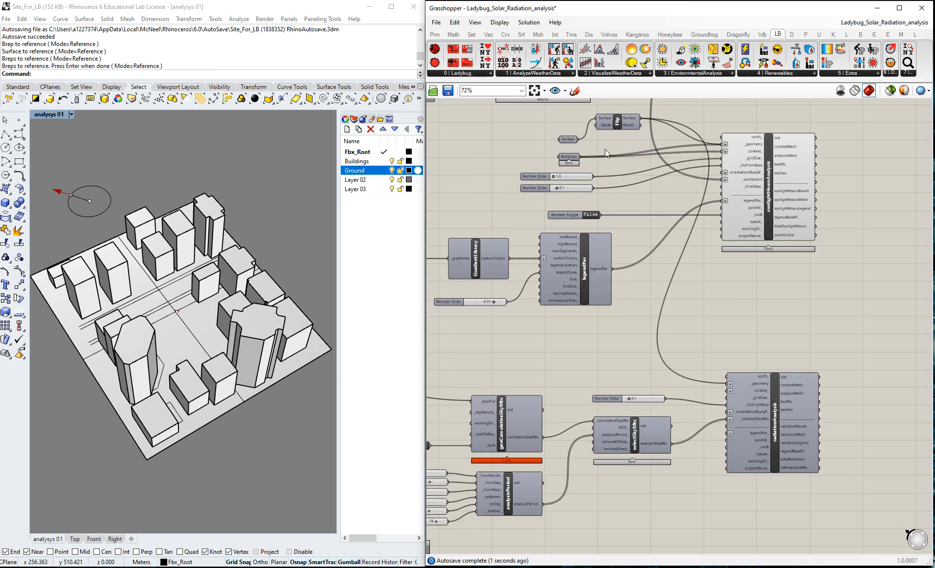
mouse_move(581, 159)
left_click_drag(580, 159, 726, 385)
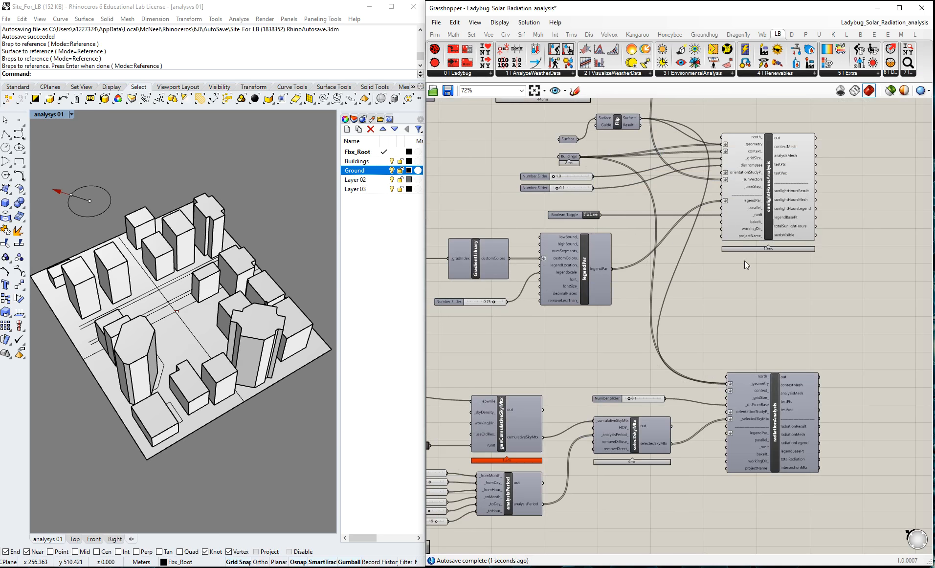
left_click_drag(580, 157, 726, 391)
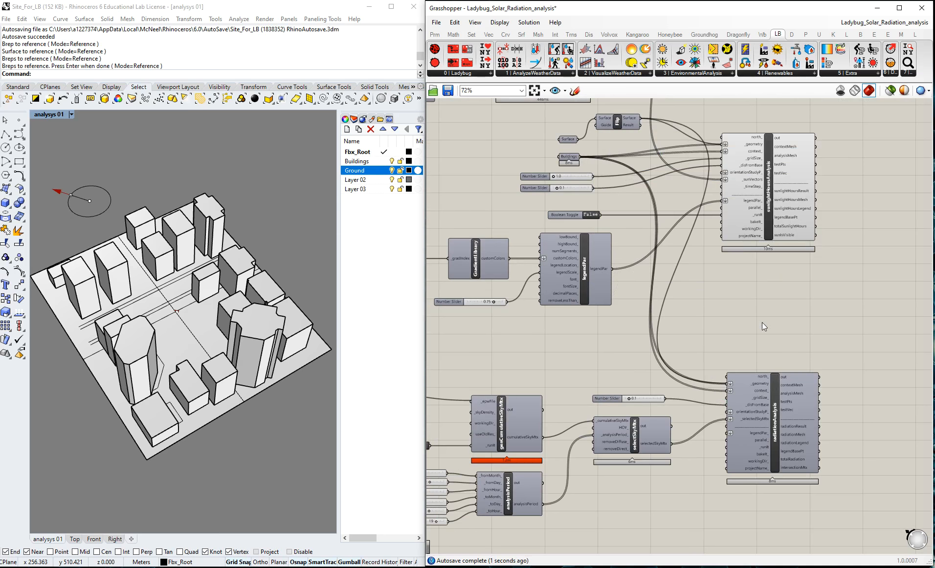
- Copy the False Boolean Toggle of the sunlight hours analysis below selectSkyMtx and connect it to the _runIt input of radiationAnalysis
scroll(787, 380, "up", 2)
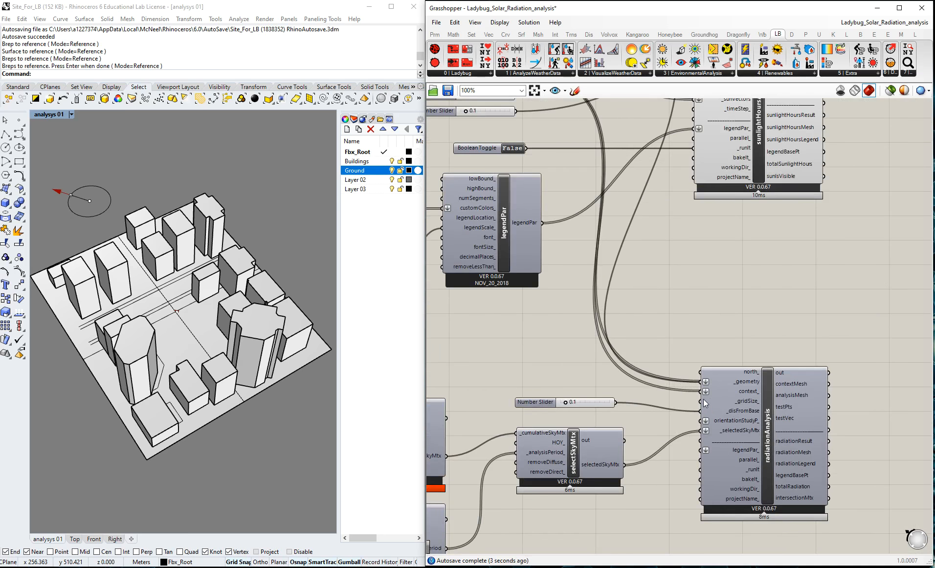
mouse_move(705, 401)
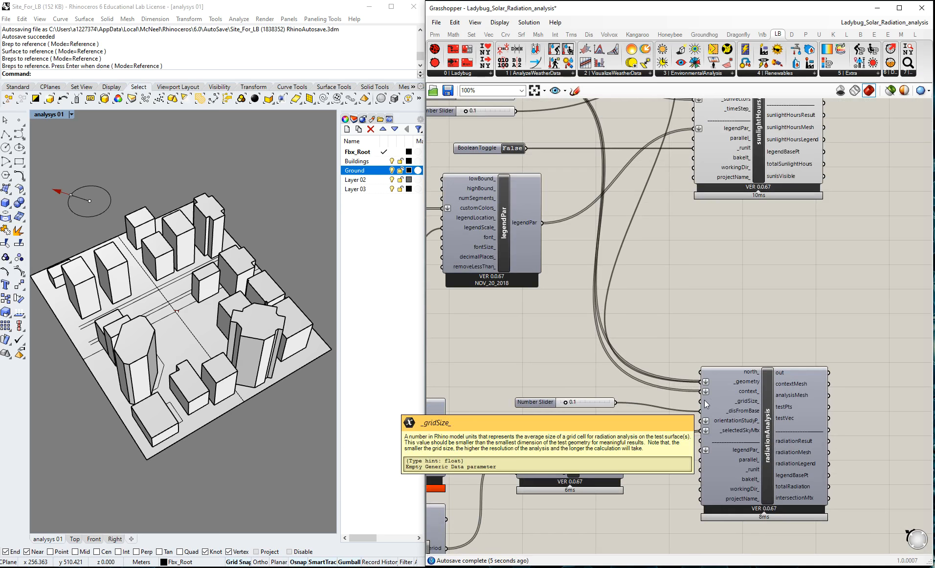
scroll(665, 299, "down", 1)
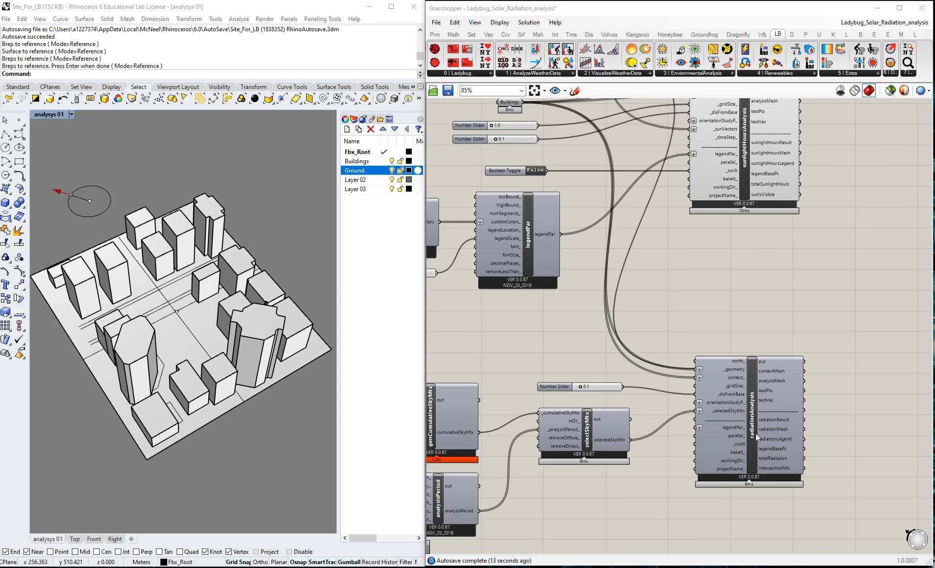
scroll(755, 434, "down", 2)
scroll(695, 450, "up", 1)
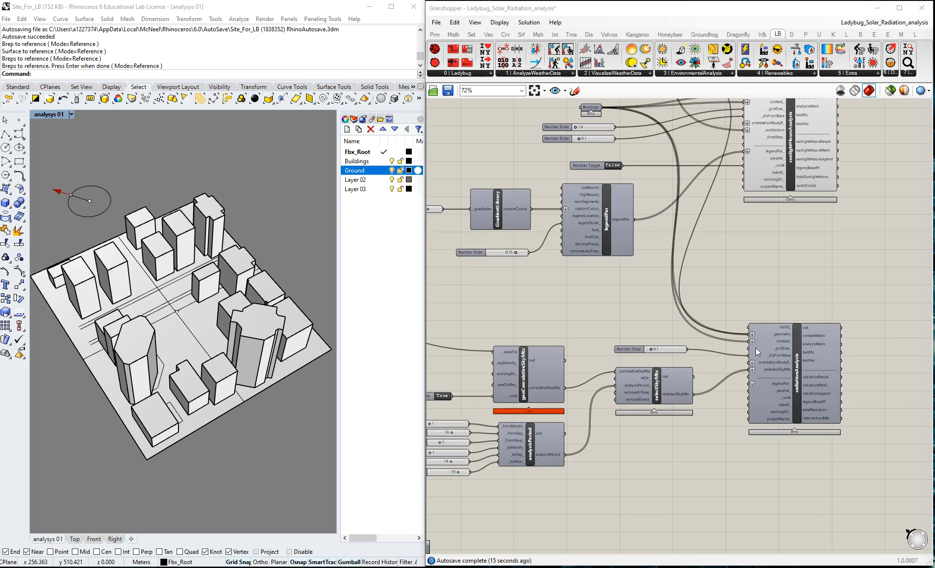
left_click(592, 166)
left_click_drag(604, 166, 766, 376)
scroll(706, 448, "up", 2)
left_click_drag(687, 446, 766, 379)
left_click(741, 466)
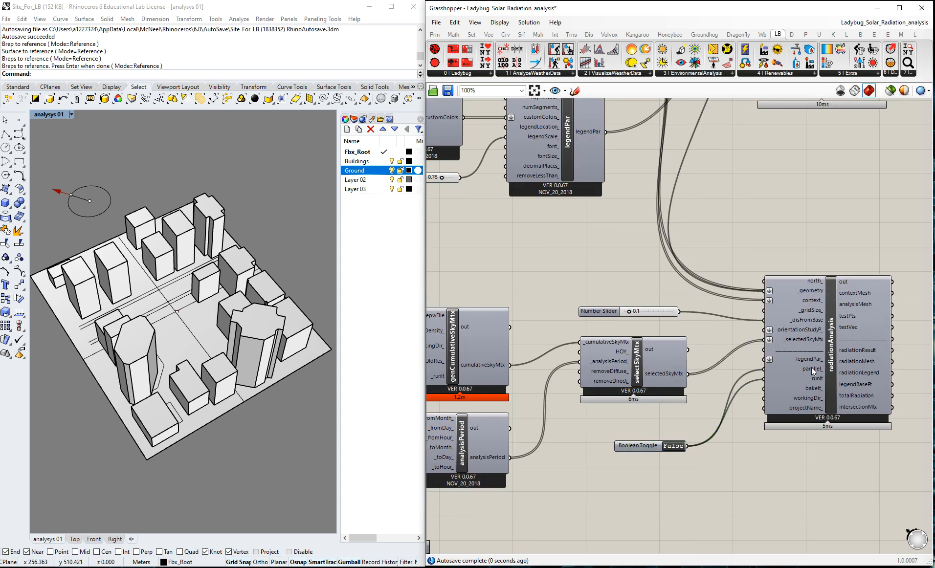
- Save the Grasshopper definition with the completed radiation analysis connections
mouse_move(812, 368)
left_click(448, 91)
scroll(737, 311, "down", 2)
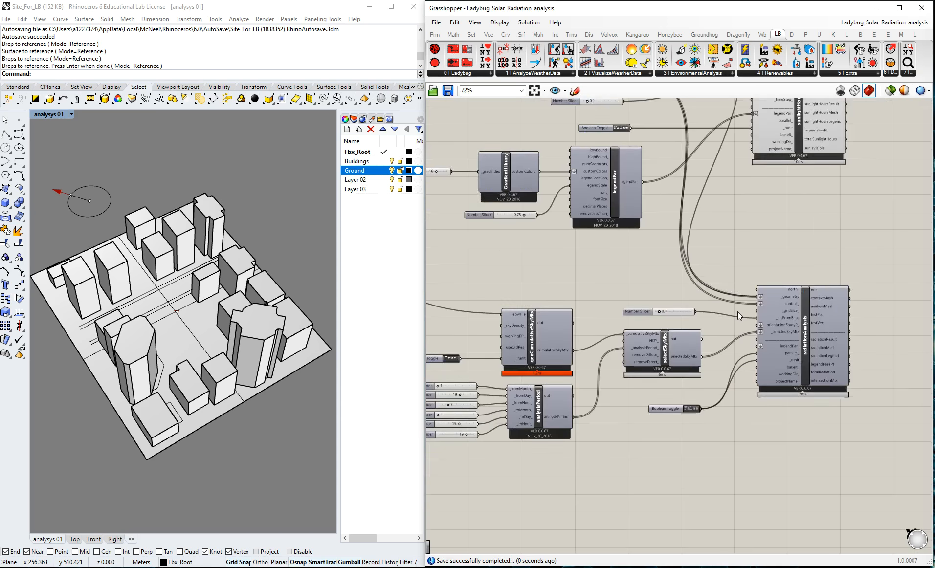
- Move the radiationAnalysis Boolean Toggle slightly up and set it to True to run the radiation analysis
left_click_drag(667, 408, 667, 402)
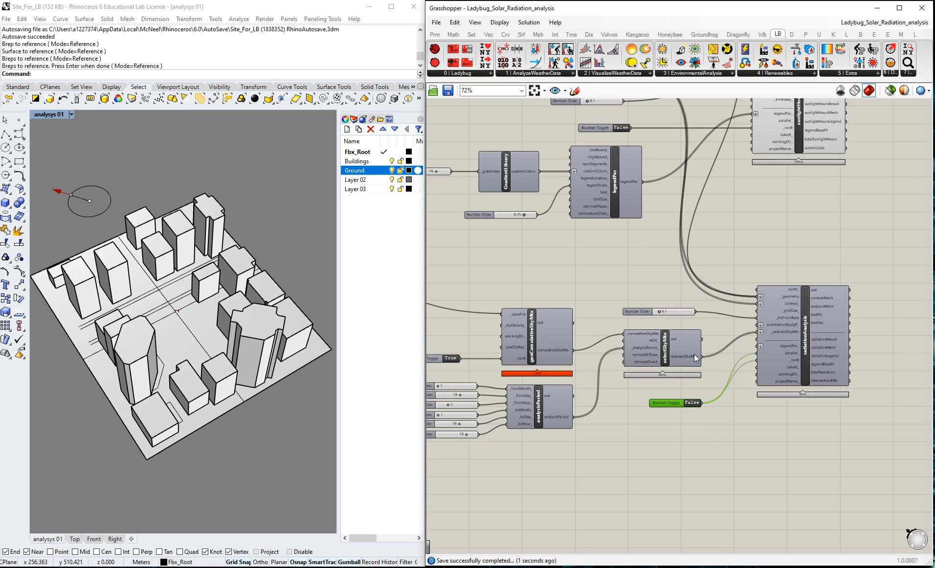
left_click(767, 403)
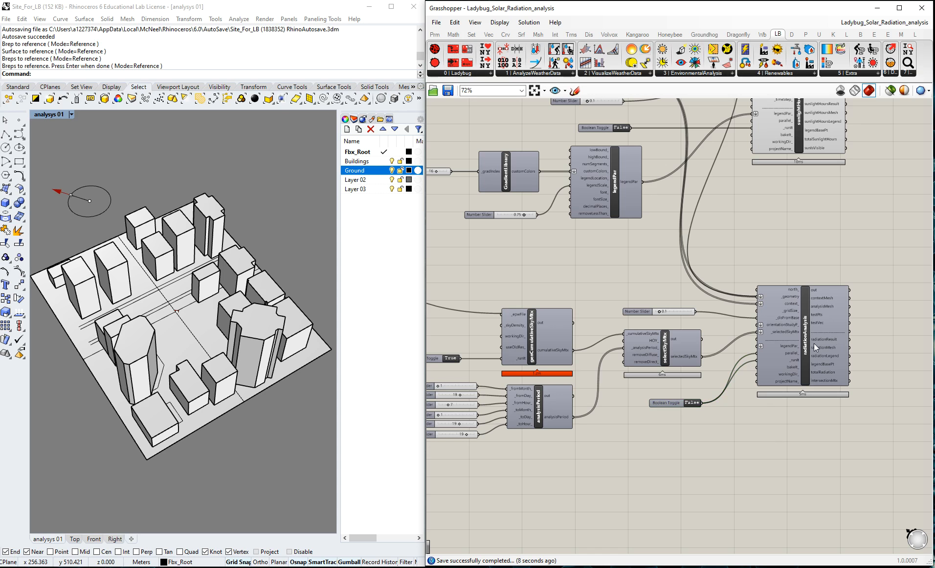
double_click(696, 403)
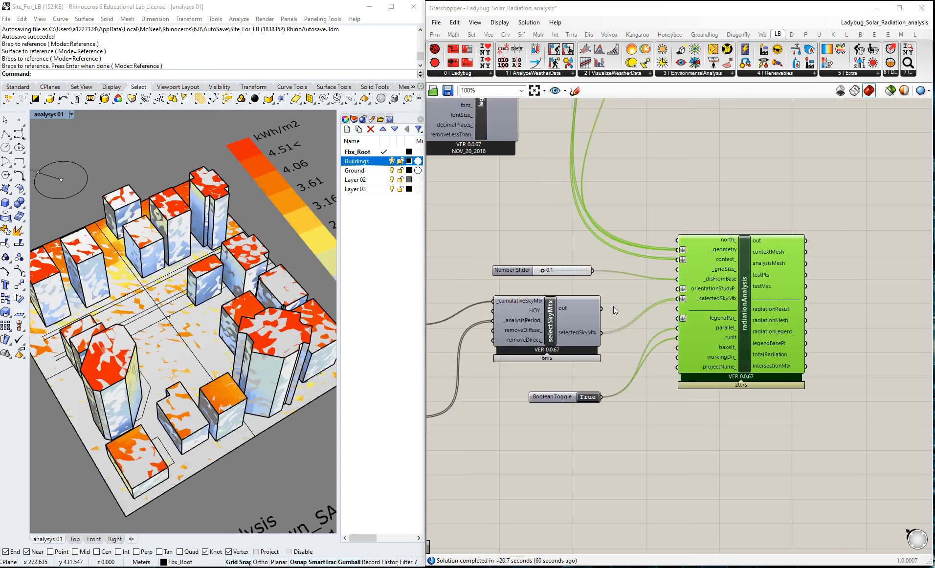
left_click(709, 213)
- Hide the Buildings and Ground layers in Rhino so only the radiation analysis mesh covers the site
scroll(283, 254, "down", 4)
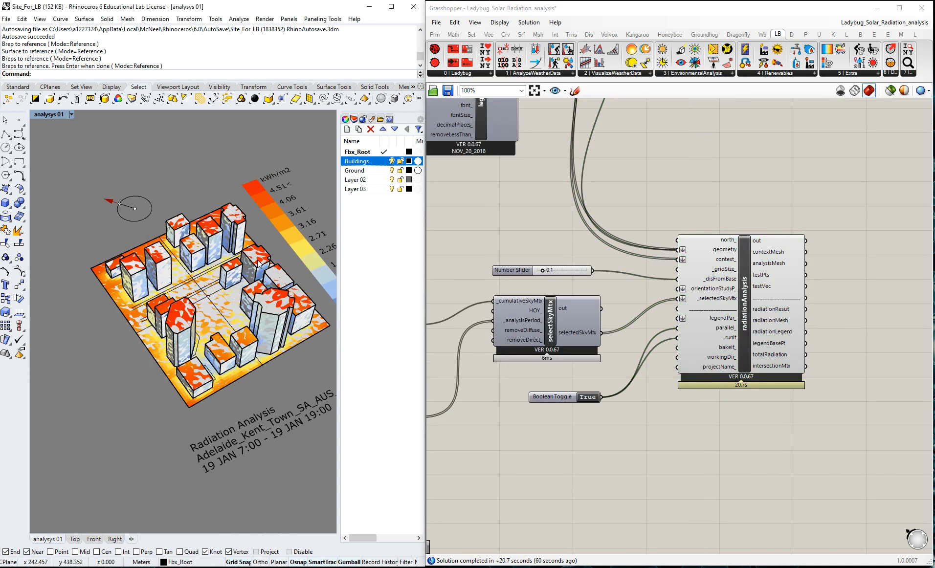
left_click(392, 161)
left_click(392, 171)
- Examine the radiation mesh of the whole site from above and at an angle against the kWh/m2 legend
right_click_drag(259, 293, 209, 360)
scroll(209, 362, "up", 8)
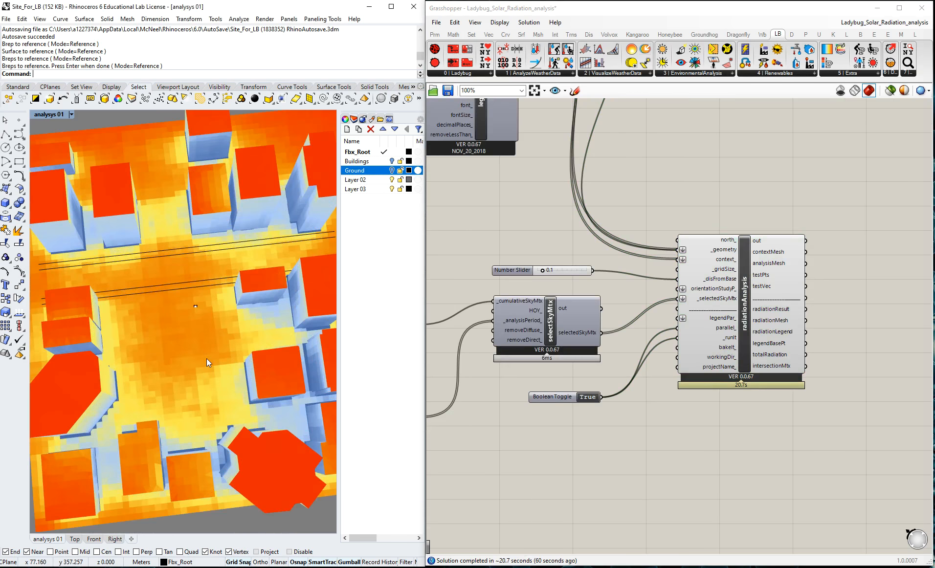
scroll(168, 354, "down", 5)
scroll(168, 354, "down", 2)
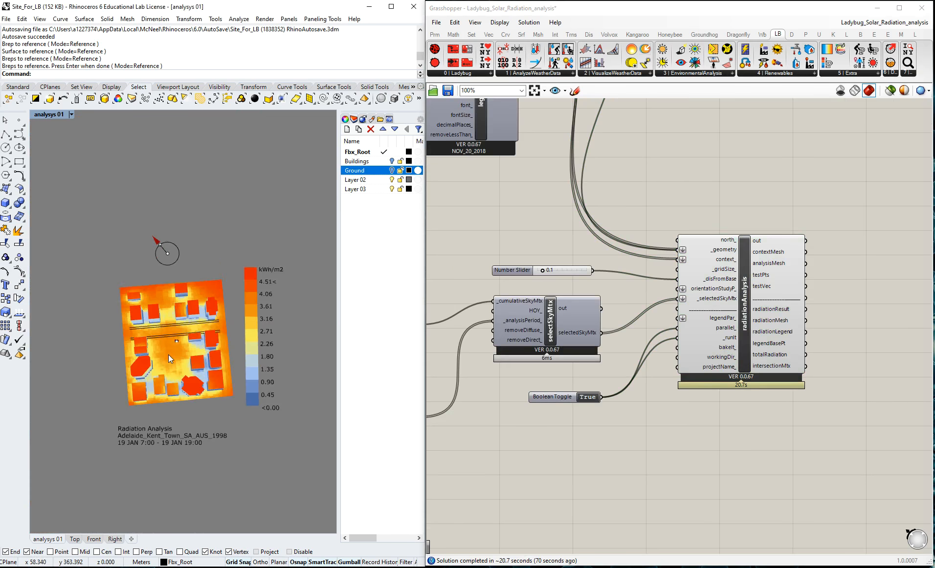
scroll(168, 354, "up", 2)
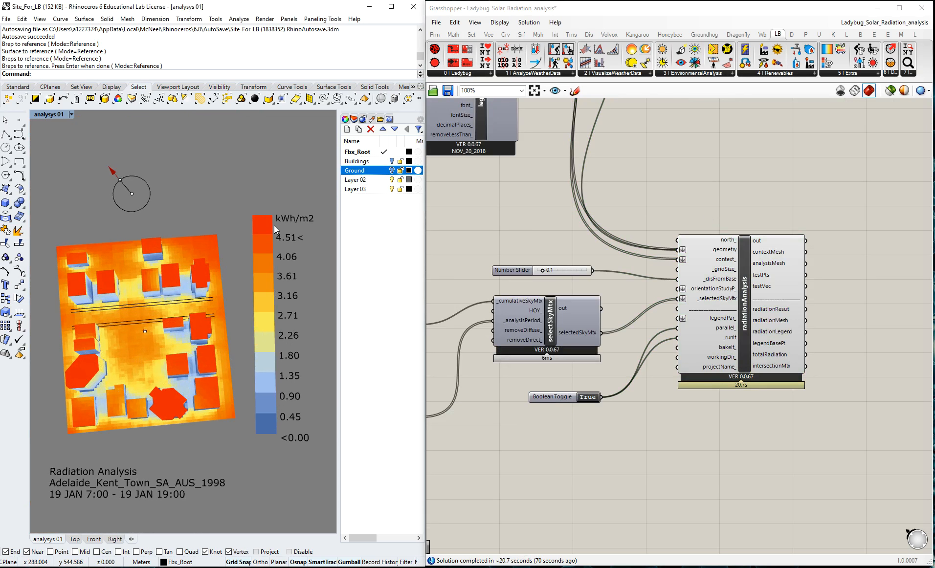
scroll(113, 326, "up", 5)
scroll(113, 325, "down", 5)
right_click_drag(197, 345, 206, 318)
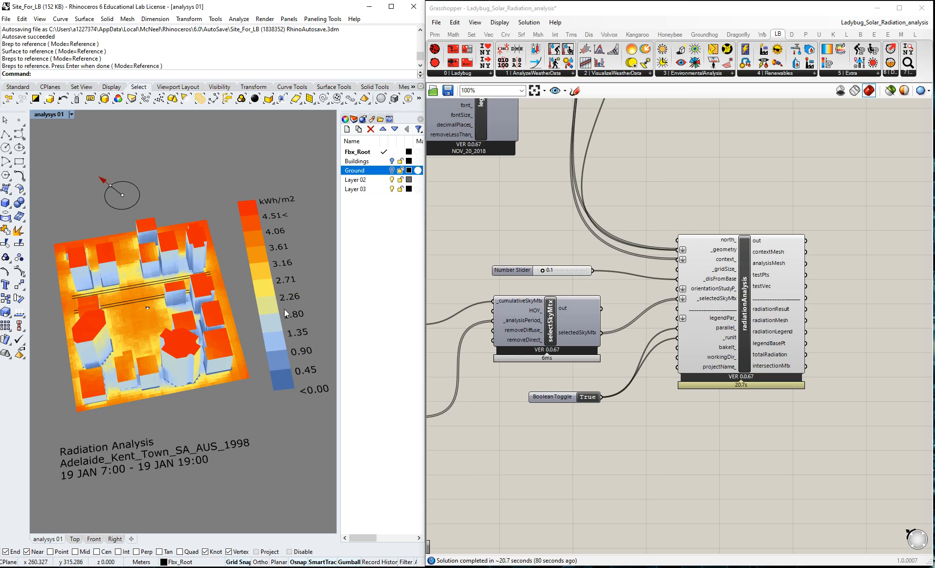
scroll(186, 351, "up", 3)
right_click_drag(168, 323, 132, 331)
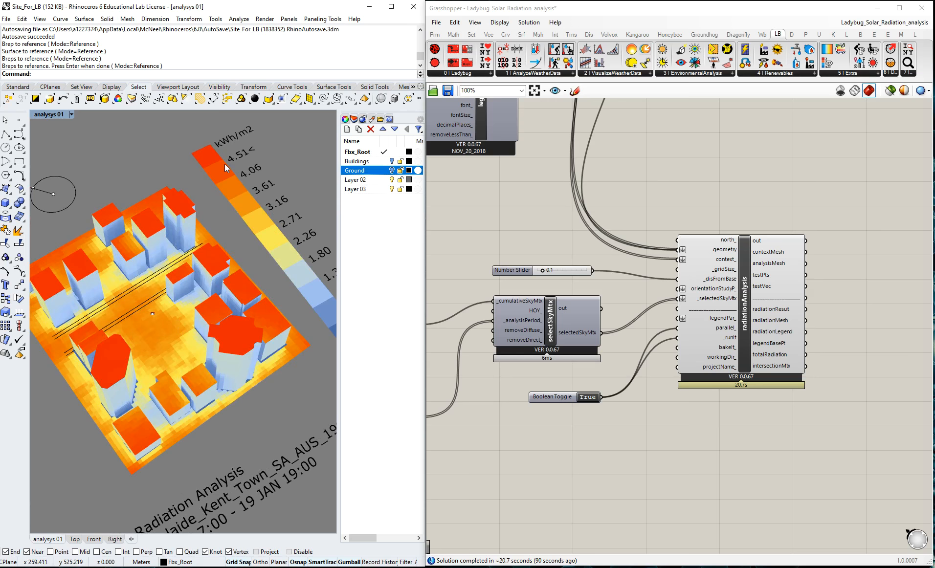
scroll(179, 228, "down", 2)
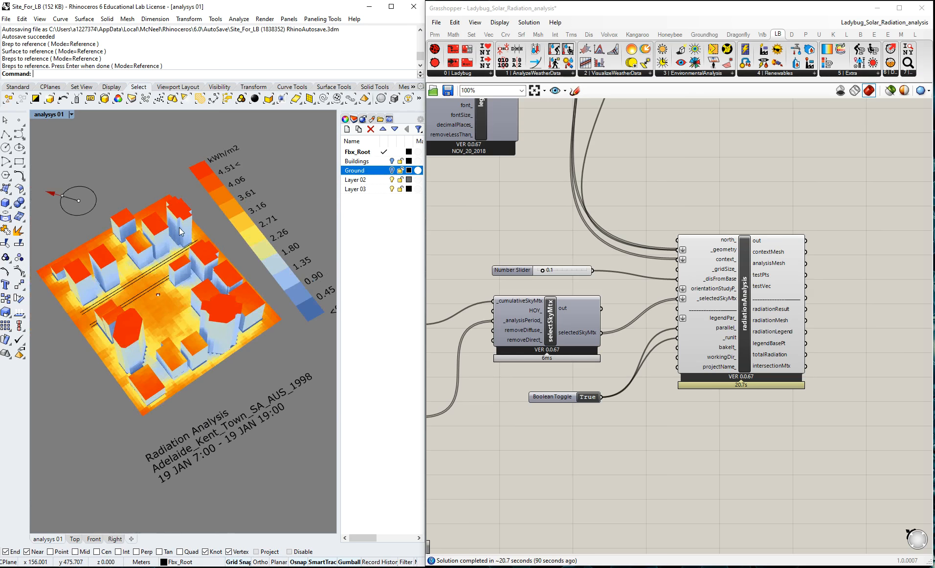
- Inspect the radiation colours on the towers and the ground between them up close from several sides
right_click_drag(200, 317, 185, 247)
scroll(185, 243, "up", 5)
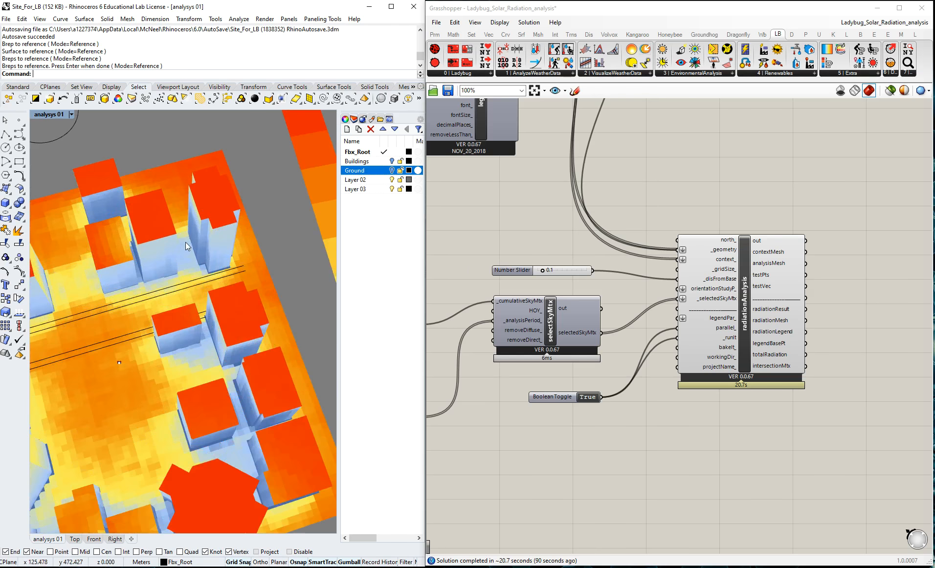
scroll(197, 248, "down", 5)
right_click_drag(203, 320, 153, 324)
scroll(132, 328, "up", 5)
right_click_drag(193, 230, 132, 233)
scroll(108, 206, "down", 2)
scroll(87, 207, "up", 6)
right_click_drag(93, 205, 259, 306)
scroll(162, 240, "down", 8)
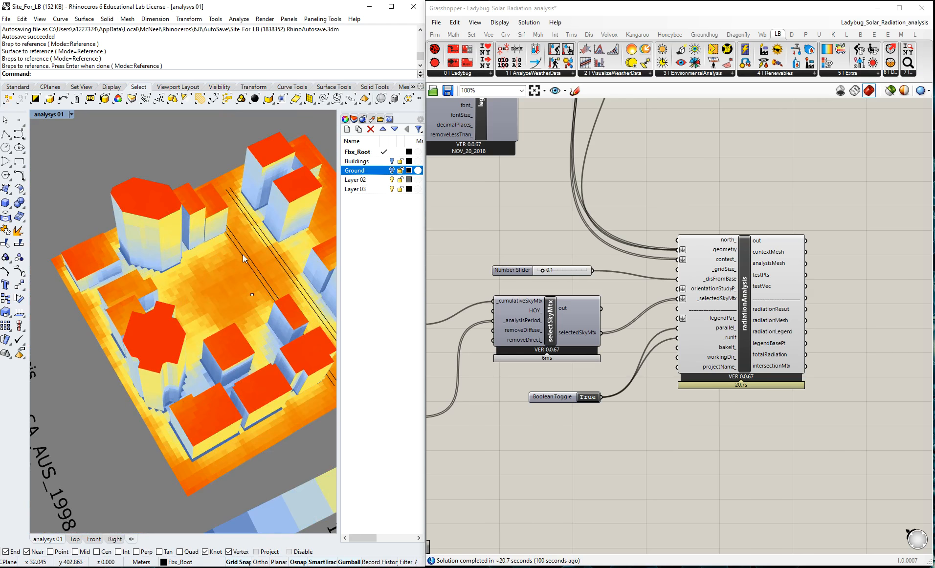
- Examine the radiation distribution on the open ground in the centre of the site and around the surrounding buildings
scroll(239, 262, "up", 4)
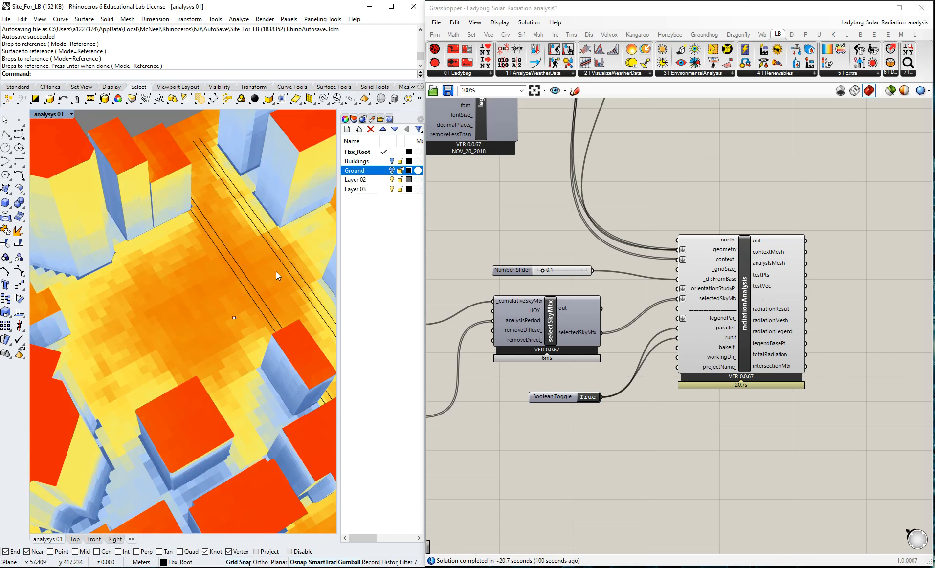
right_click_drag(197, 292, 194, 309)
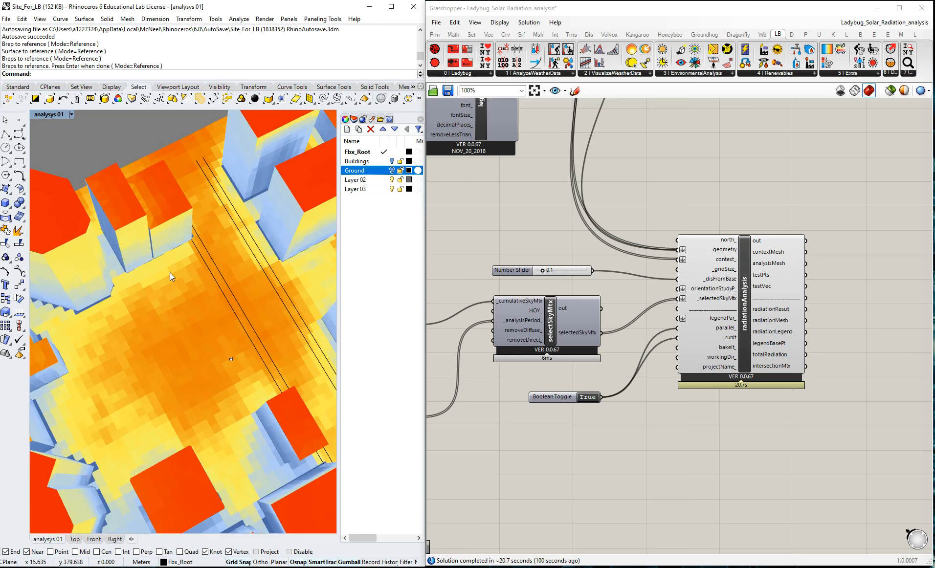
right_click_drag(259, 323, 154, 318)
scroll(152, 318, "down", 5)
right_click_drag(226, 307, 172, 306)
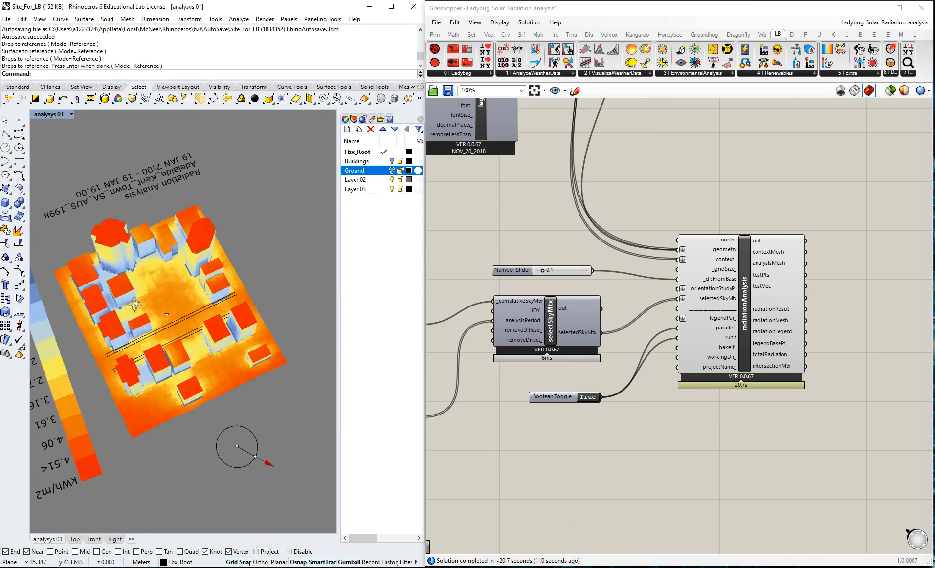
scroll(172, 306, "up", 5)
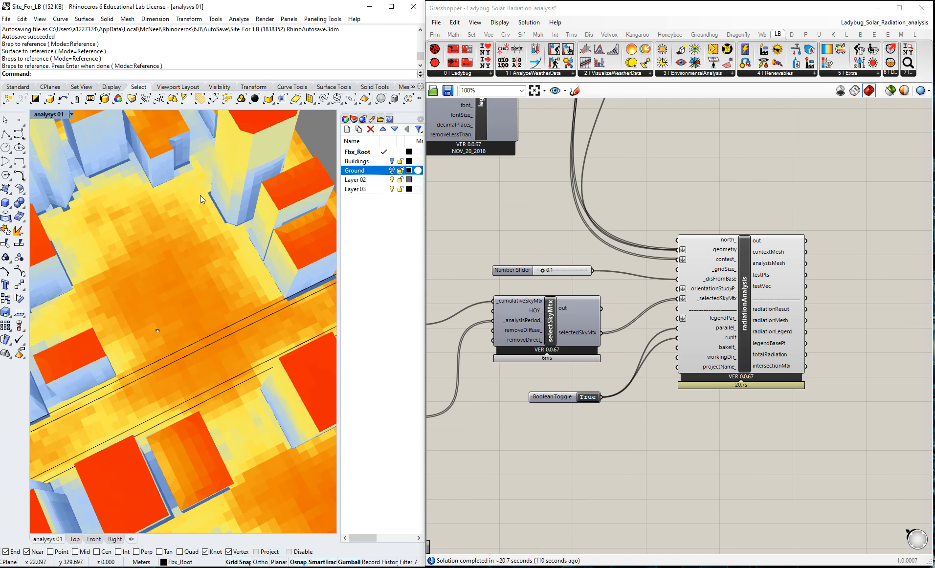
scroll(242, 280, "down", 5)
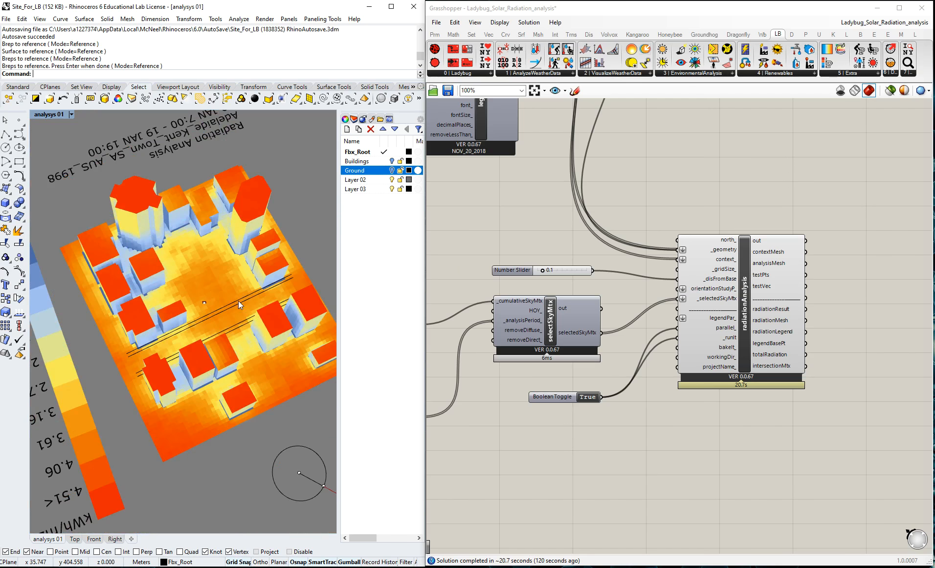
right_click_drag(181, 302, 232, 325)
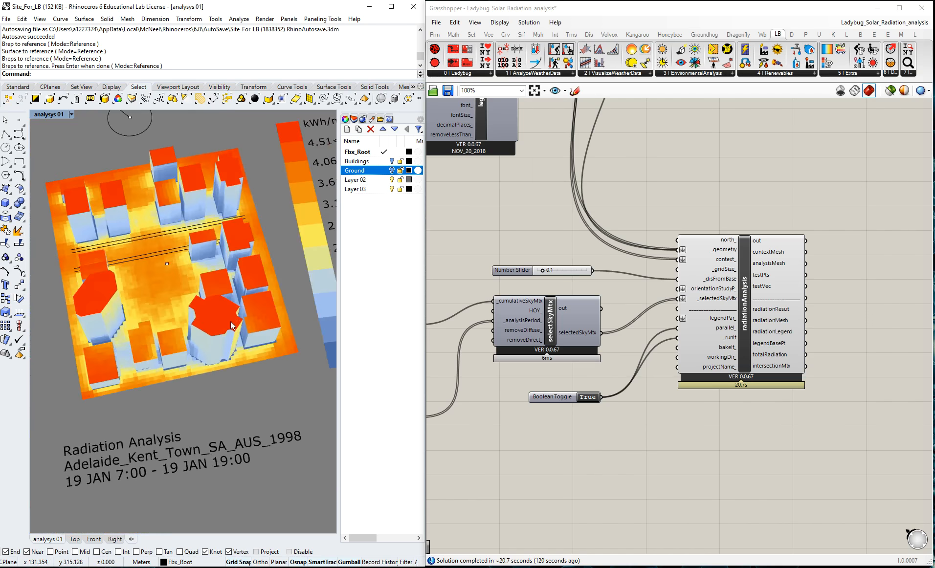
- Compare the radiation on the roofs of the taller and lower buildings across the site
scroll(230, 321, "down", 4)
scroll(173, 313, "up", 7)
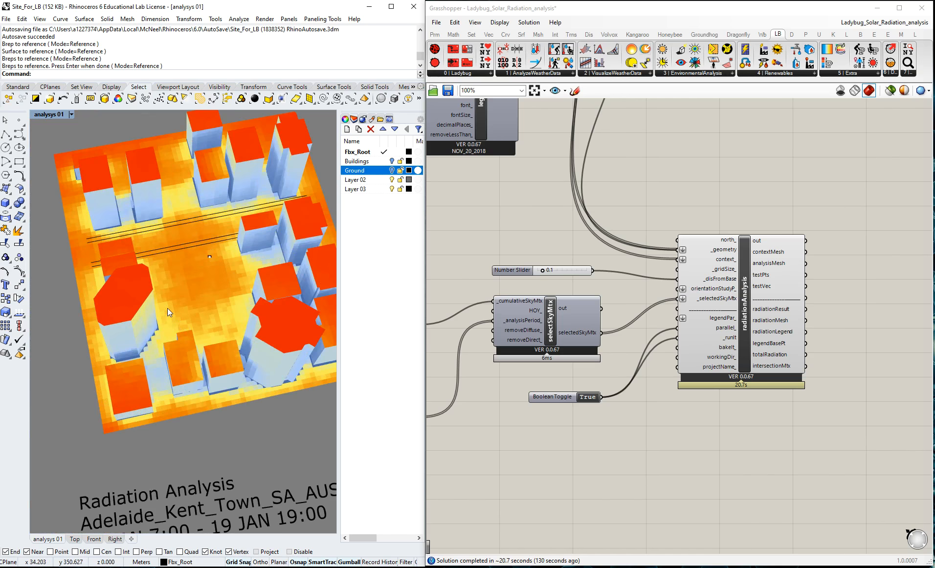
scroll(152, 286, "up", 5)
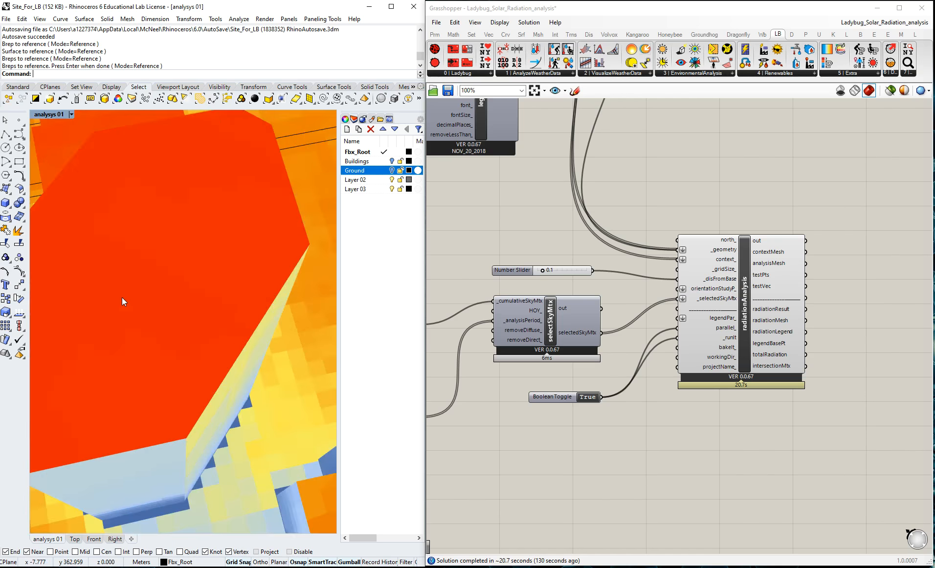
scroll(151, 298, "down", 2)
scroll(151, 297, "down", 6)
scroll(220, 368, "up", 3)
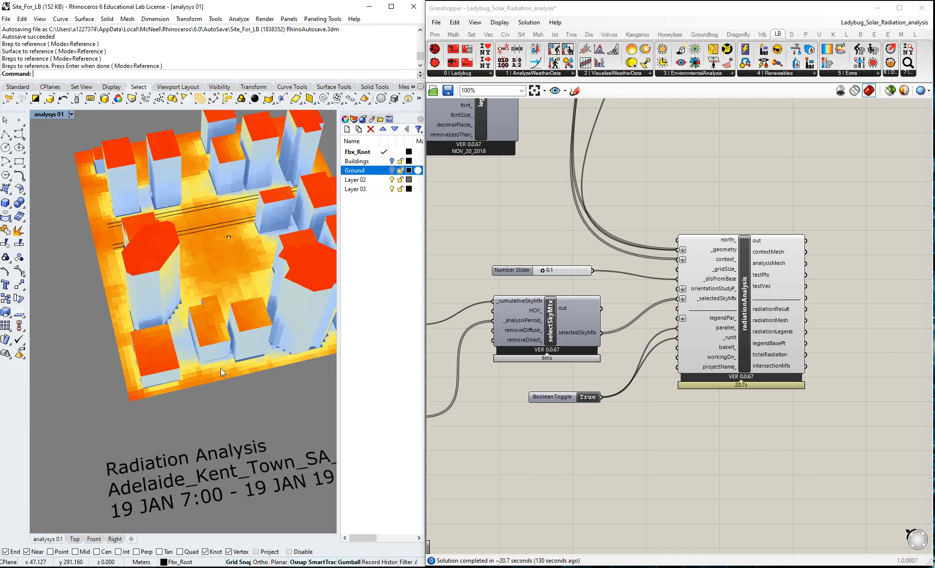
scroll(226, 306, "up", 5)
scroll(229, 304, "down", 4)
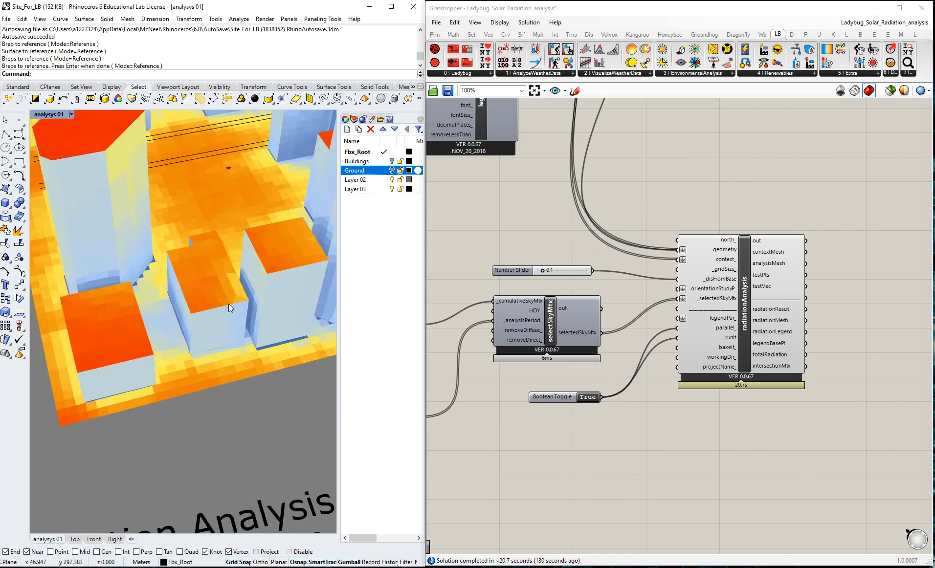
right_click_drag(224, 289, 272, 158)
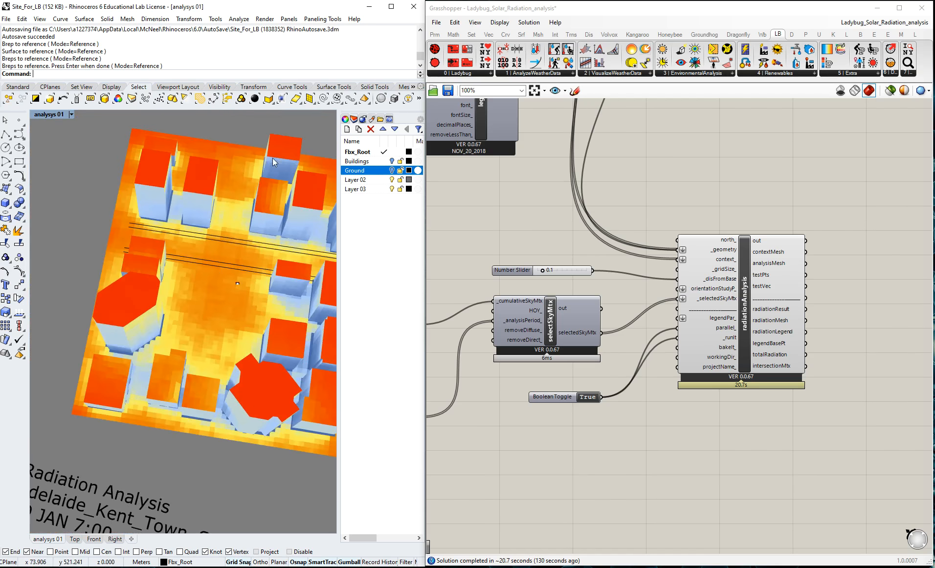
scroll(145, 344, "down", 5)
scroll(183, 335, "up", 4)
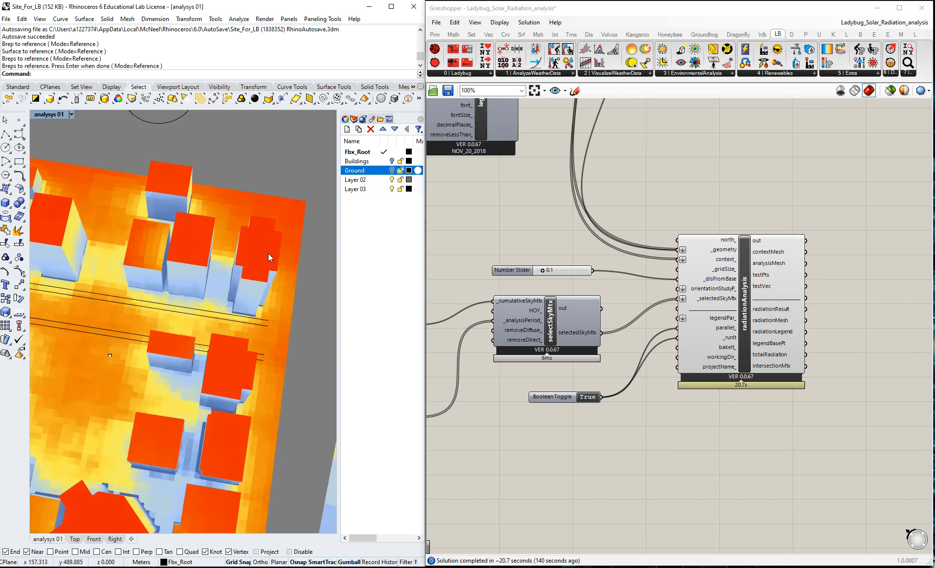
scroll(268, 253, "down", 2)
scroll(208, 247, "up", 3)
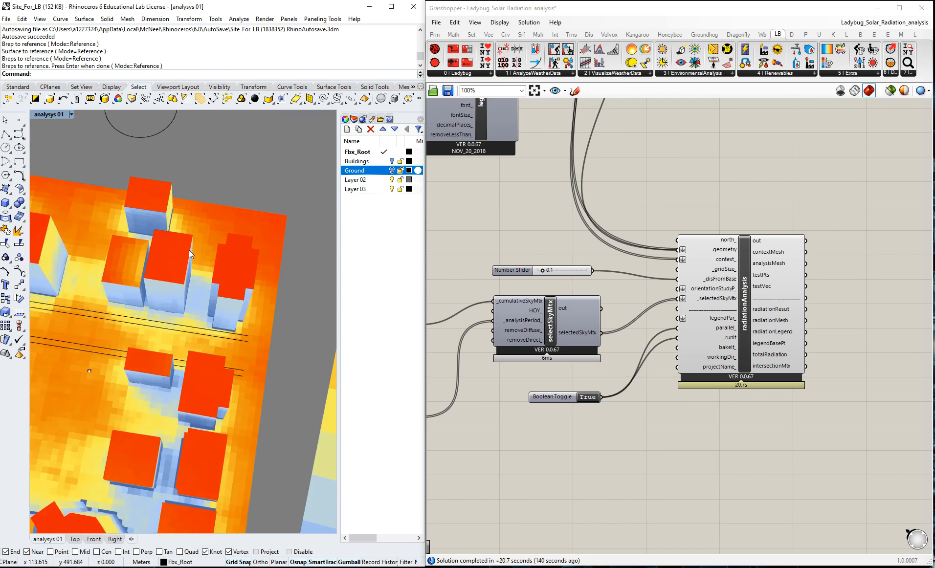
scroll(180, 253, "down", 4)
right_click_drag(205, 262, 248, 247)
right_click_drag(120, 280, 196, 338)
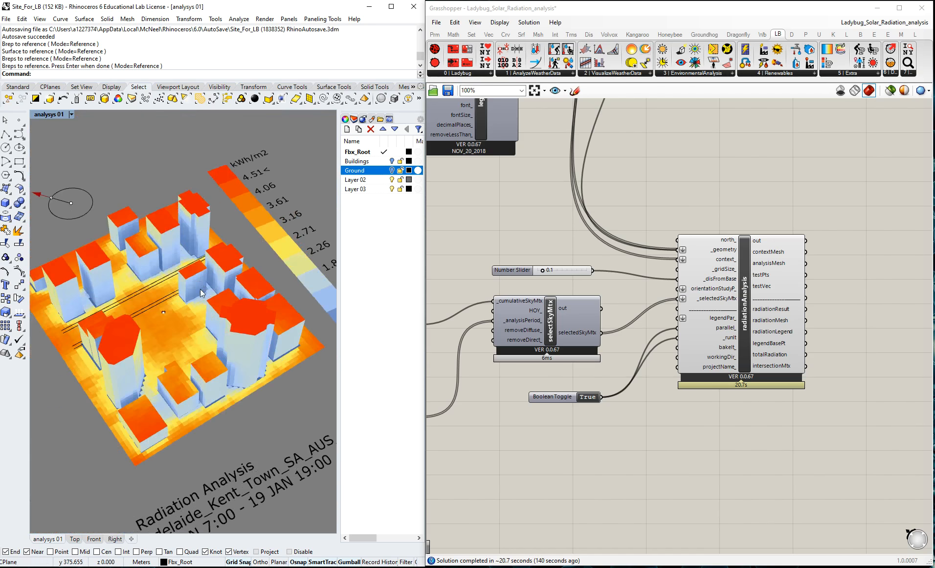
scroll(240, 349, "up", 4)
scroll(193, 365, "down", 5)
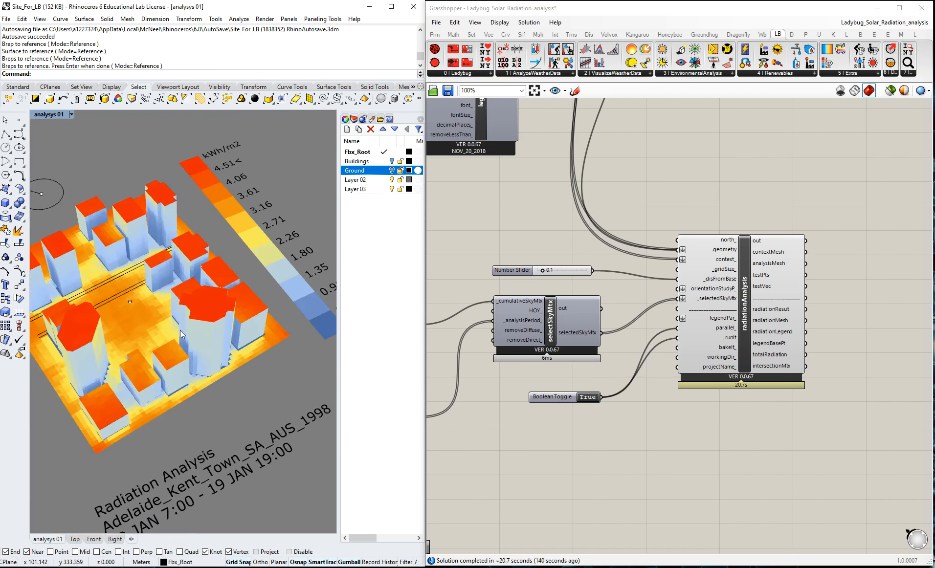
- Examine the radiation on the building facades from low and oblique angles on different sides of the site
right_click_drag(219, 339, 224, 215)
scroll(129, 237, "up", 4)
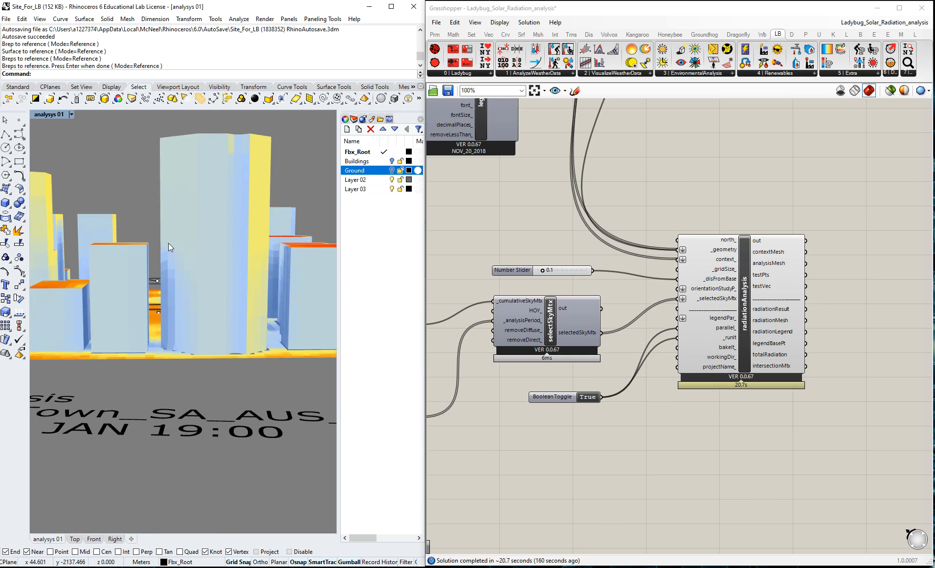
mouse_move(199, 265)
right_mouse_down()
mouse_move(215, 267)
mouse_move(210, 275)
mouse_move(220, 267)
mouse_move(190, 267)
mouse_move(247, 249)
mouse_move(214, 263)
right_mouse_up()
scroll(241, 266, "down", 3)
right_click_drag(151, 290, 217, 299)
scroll(209, 243, "up", 5)
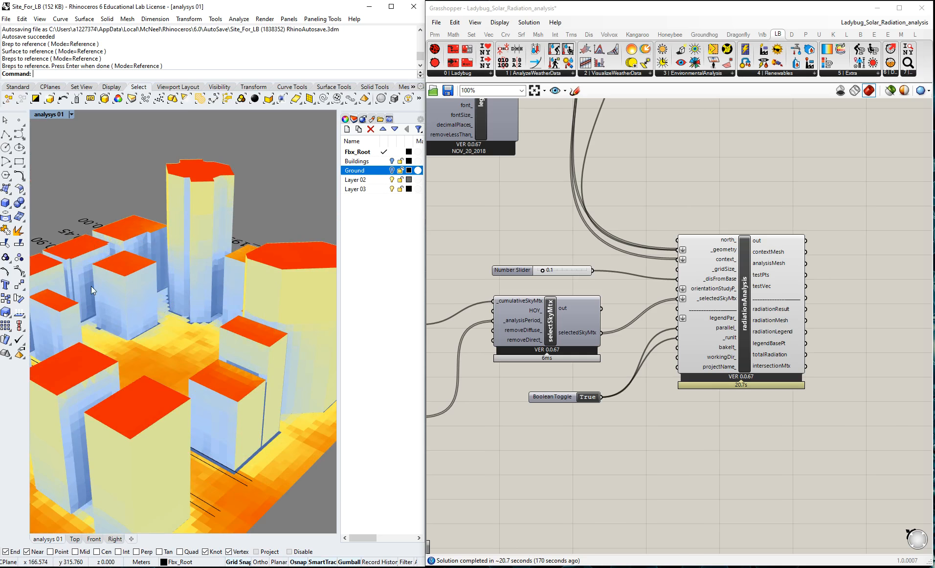
scroll(141, 273, "down", 5)
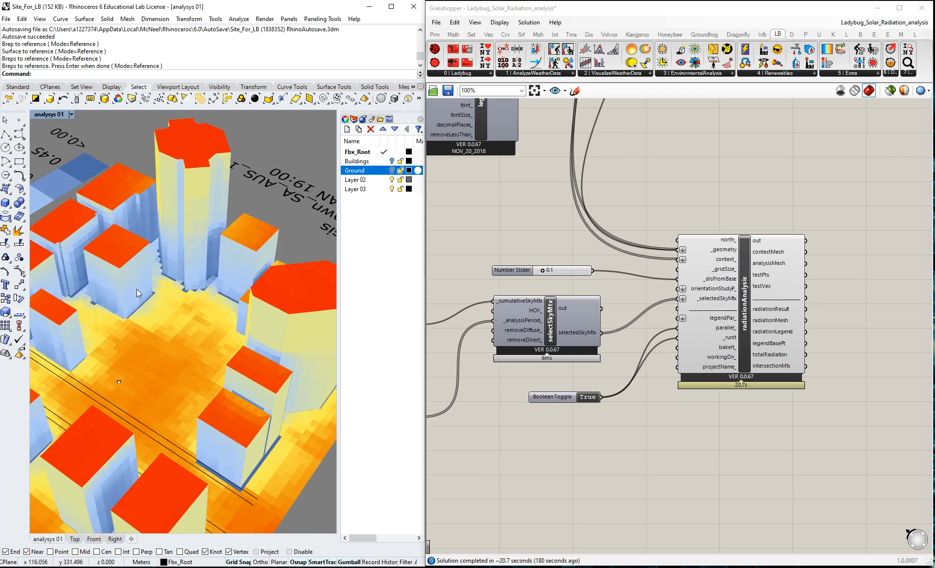
right_click_drag(136, 289, 146, 285)
scroll(168, 285, "down", 5)
mouse_move(164, 335)
right_mouse_down()
mouse_move(187, 340)
mouse_move(110, 364)
right_mouse_up()
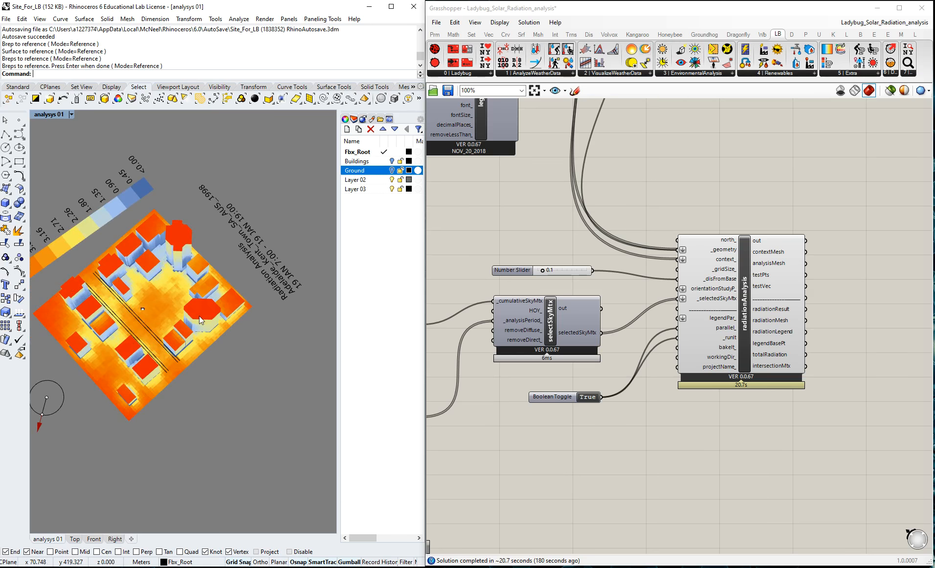
- Inspect the radiation on the road and adjacent facades at street level, and return to an overview of the site
scroll(129, 327, "up", 7)
right_click_drag(129, 327, 146, 244)
scroll(150, 305, "up", 5)
scroll(142, 264, "up", 4)
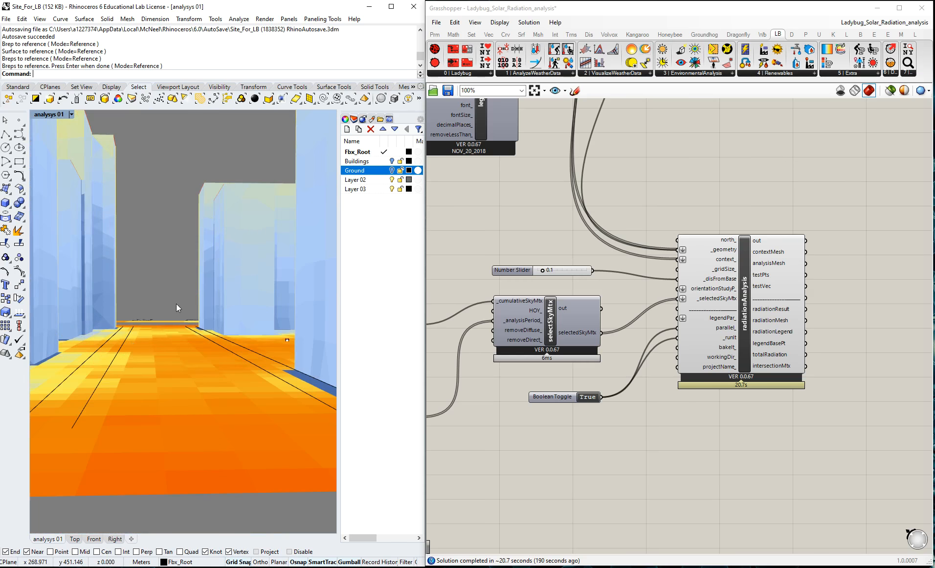
scroll(155, 383, "up", 3)
scroll(228, 333, "down", 5)
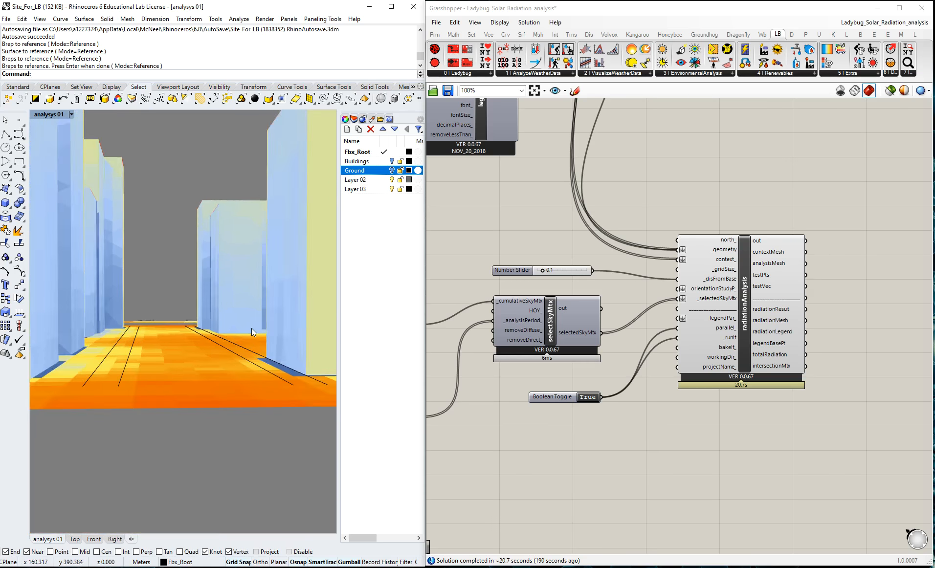
right_click_drag(252, 328, 197, 452)
scroll(256, 361, "down", 8)
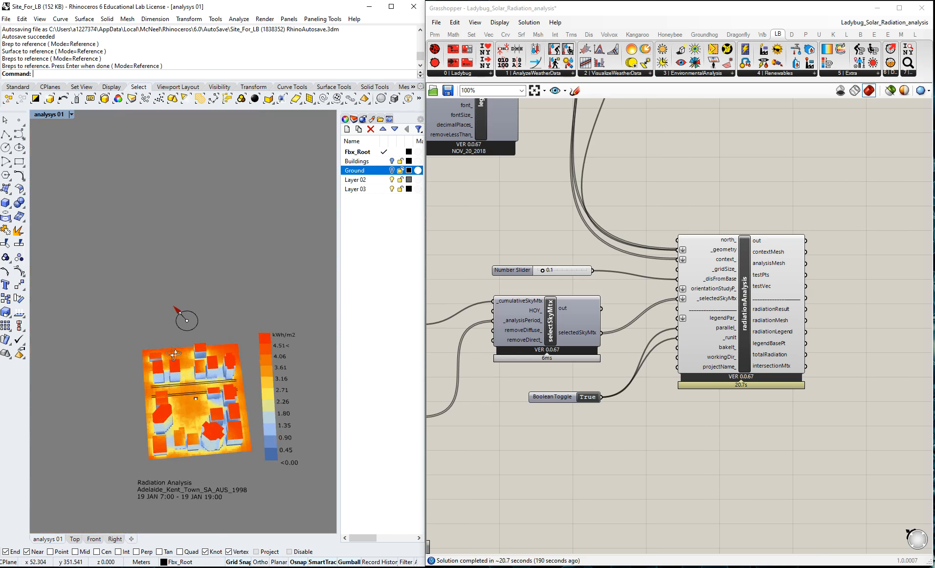
scroll(210, 406, "up", 4)
right_click_drag(209, 406, 228, 374)
scroll(228, 374, "down", 6)
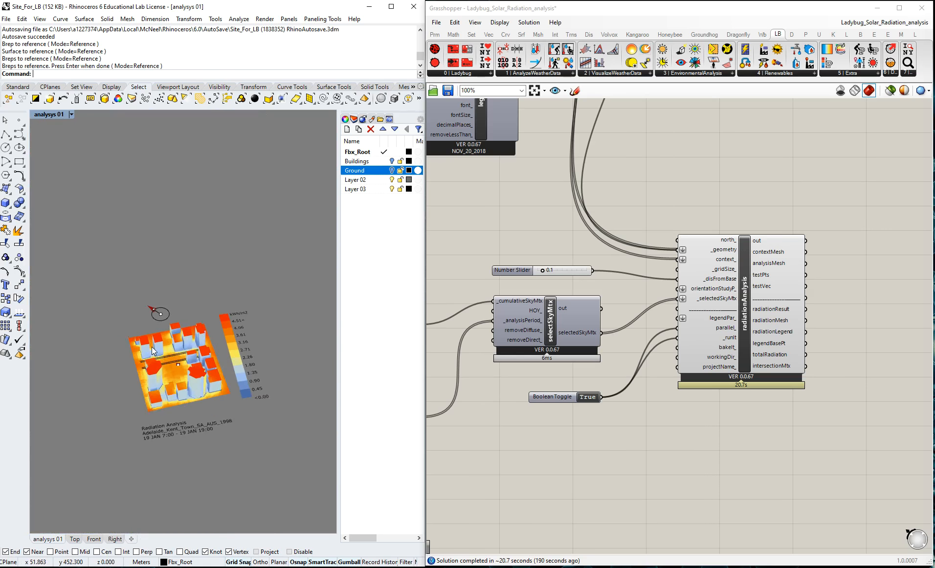
scroll(227, 374, "up", 4)
scroll(228, 377, "up", 3)
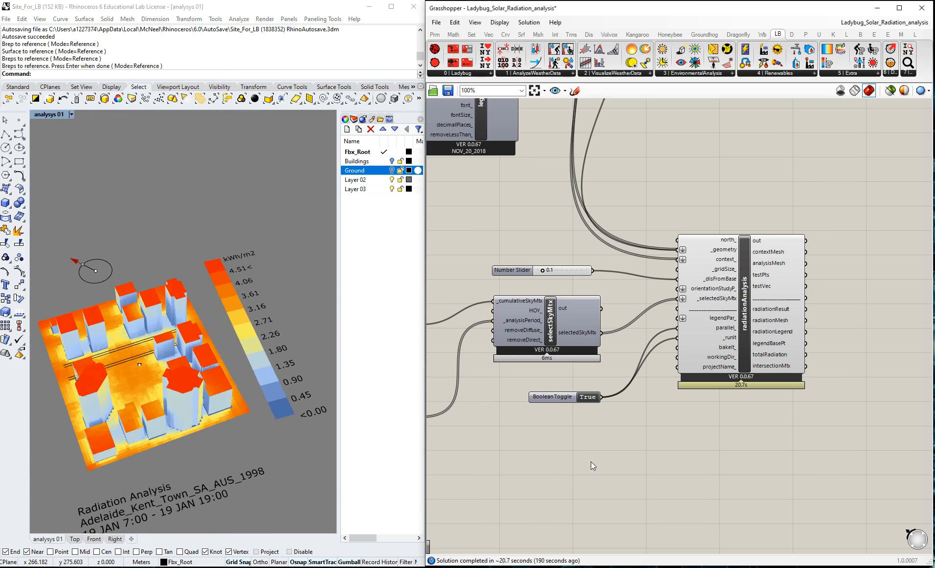
- Copy the GradientLibrary, legendPar and 0.75 legend scale slider from the sunlight hours setup to below the radiation analysis components
scroll(621, 284, "down", 2)
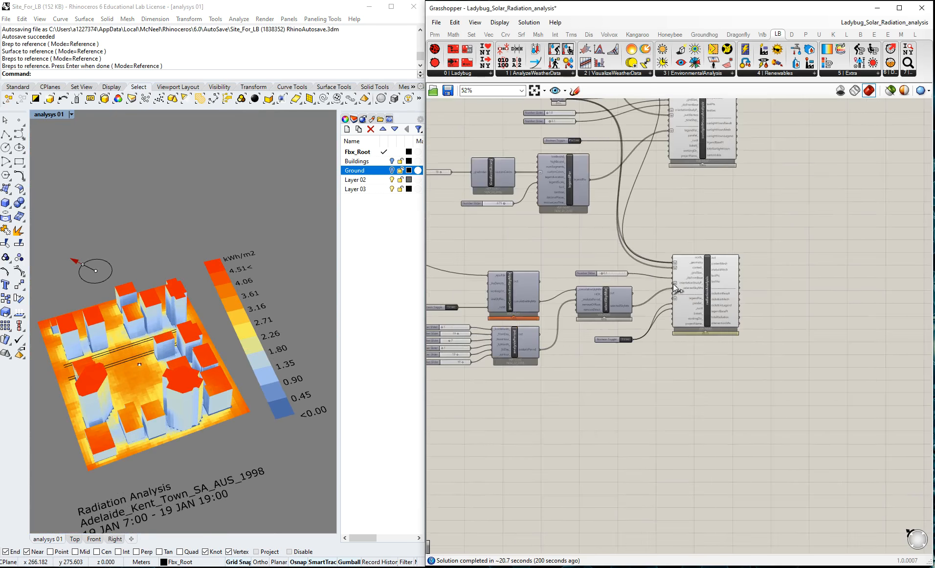
scroll(568, 170, "up", 3)
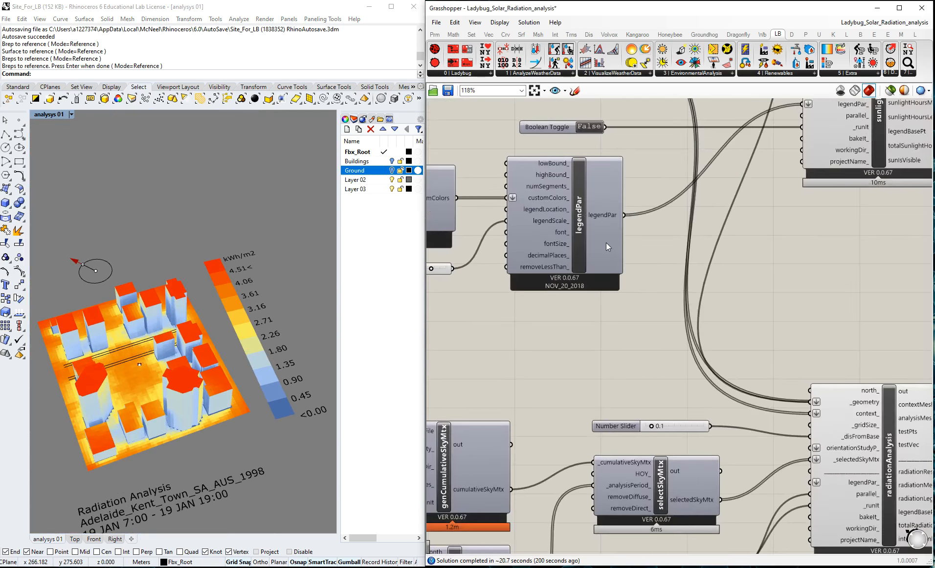
scroll(649, 309, "down", 3)
left_click_drag(452, 235, 651, 311)
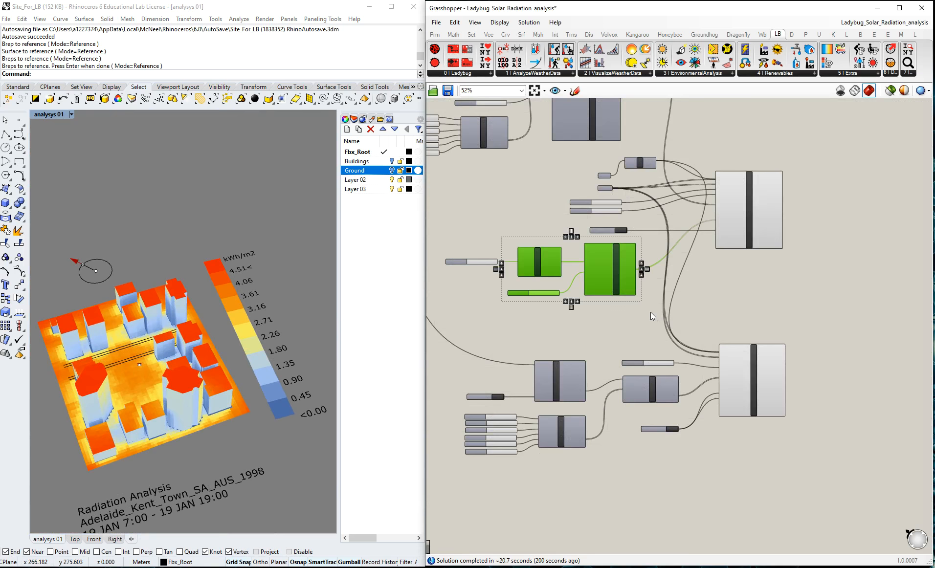
left_click_drag(616, 260, 663, 482)
scroll(707, 487, "up", 3)
left_click(707, 487)
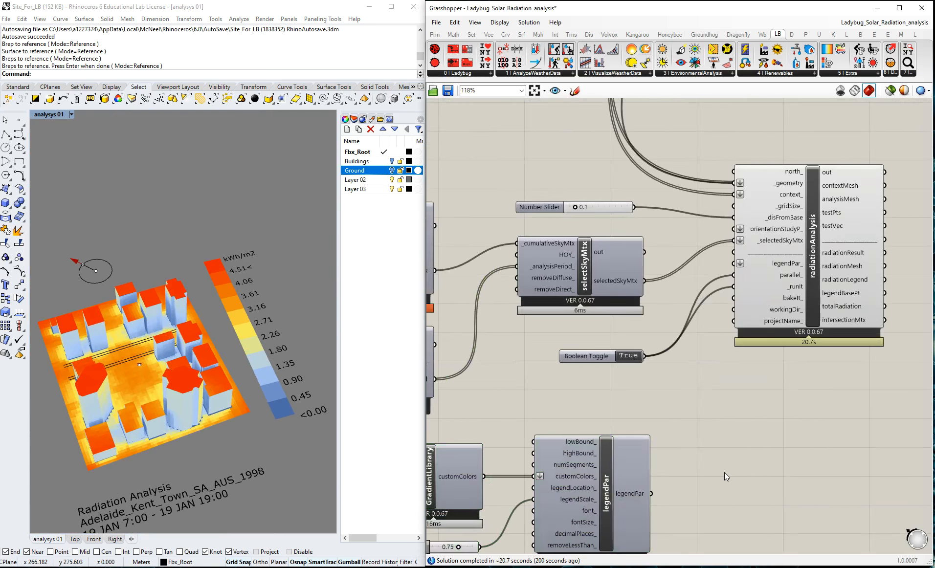
- Copy the gradient index slider next to the duplicated GradientLibrary and connect it to its _gradIndex input
scroll(759, 387, "down", 2)
scroll(608, 447, "up", 4)
scroll(662, 476, "down", 5)
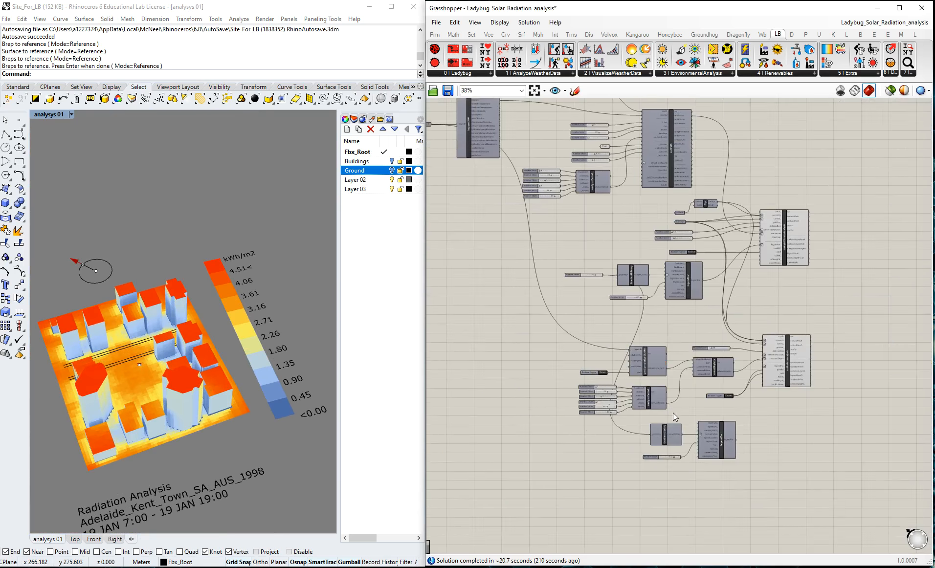
scroll(677, 300, "up", 3)
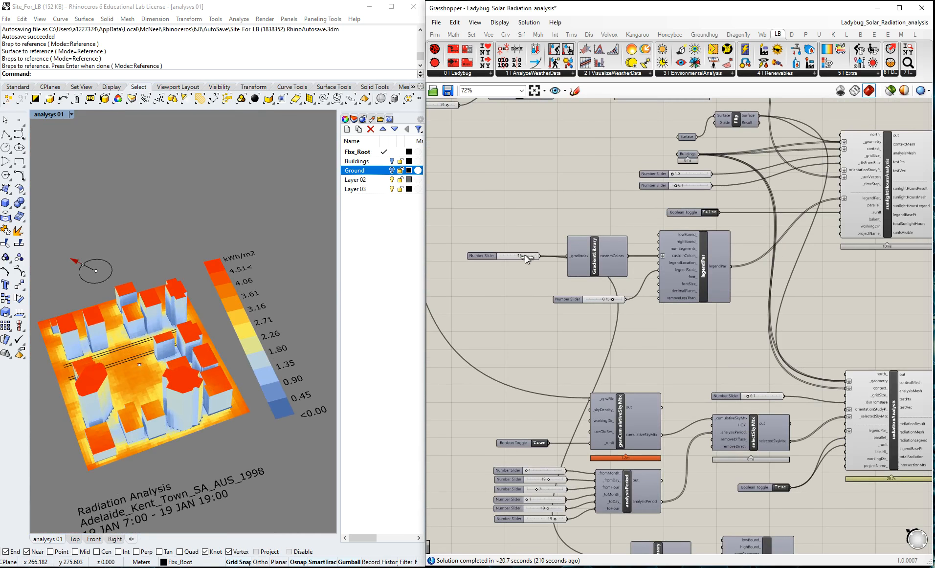
left_click_drag(502, 256, 530, 547, "alt")
scroll(532, 512, "down", 3)
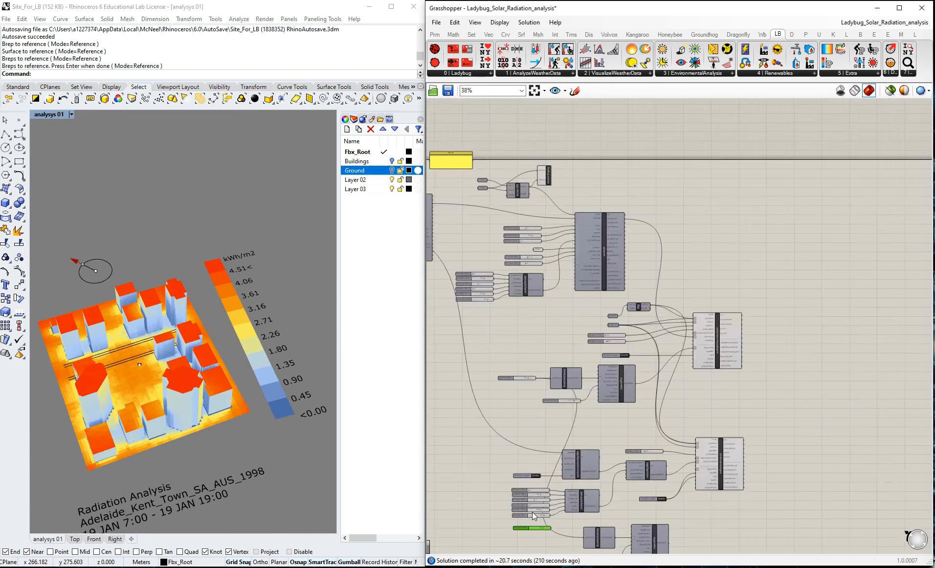
scroll(559, 514, "up", 3)
left_click_drag(491, 490, 600, 510)
left_click(556, 531)
- Set the copied gradient index slider to 0 for the original Ladybug colours
scroll(575, 452, "down", 4)
scroll(578, 464, "up", 6)
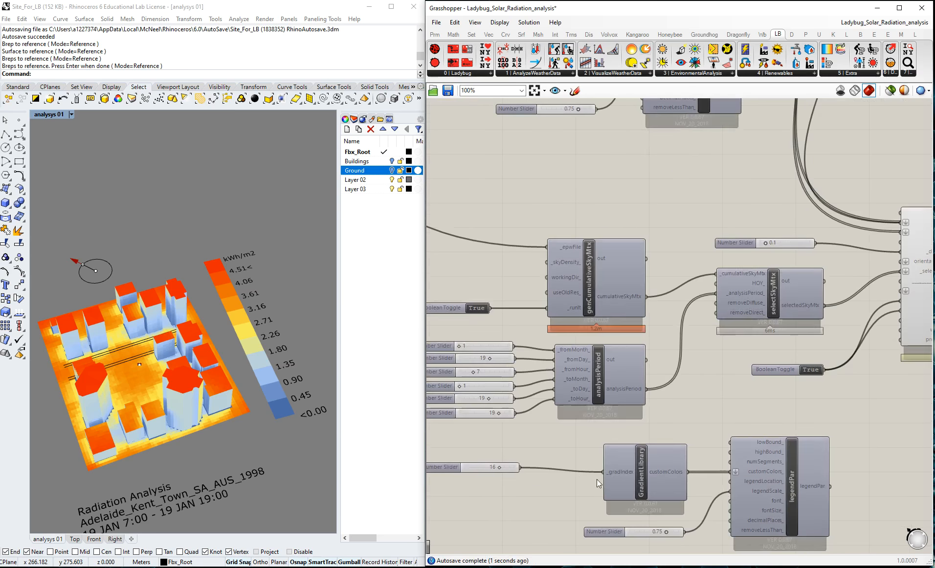
mouse_move(609, 471)
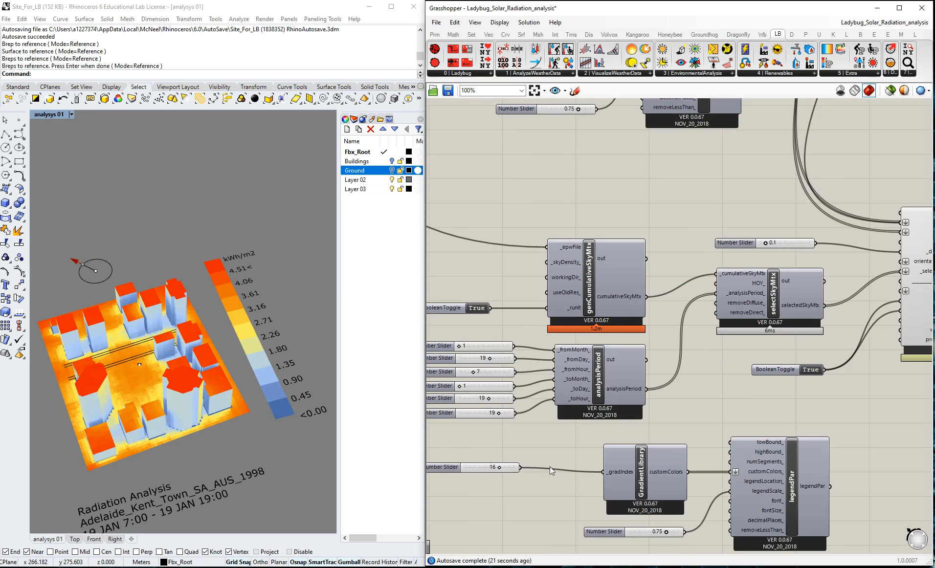
left_click_drag(500, 467, 460, 468)
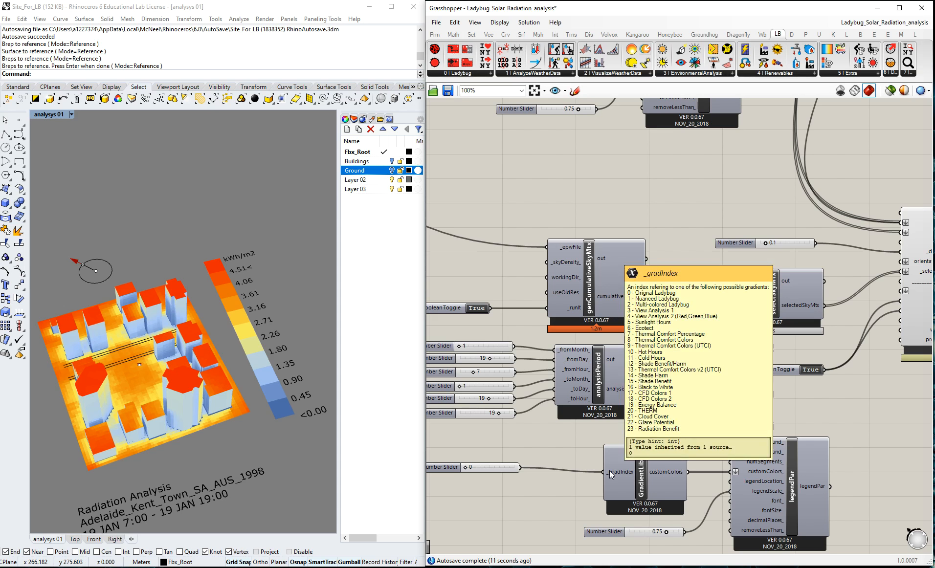
- Connect the copied legendPar output to the legendPar_ input of the radiationAnalysis component
scroll(610, 473, "down", 2)
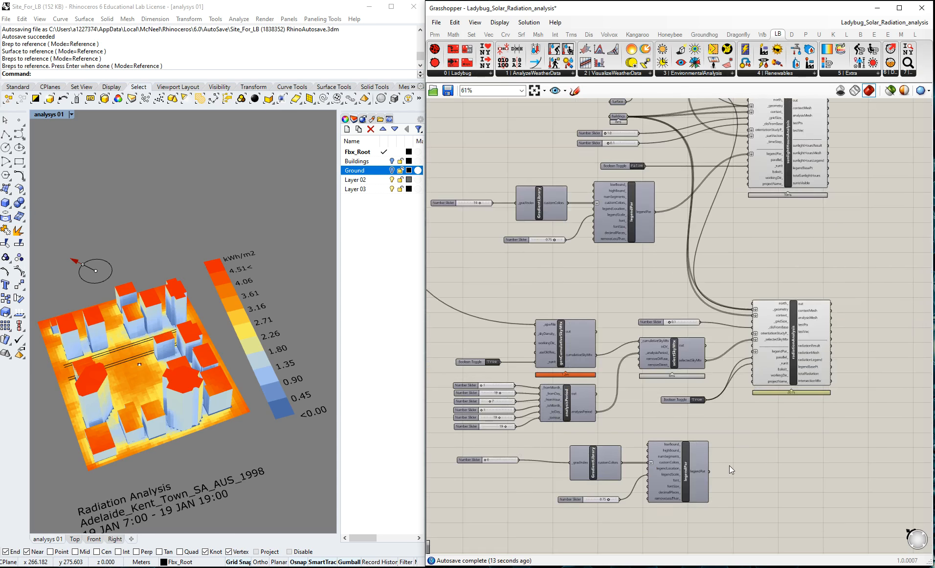
scroll(729, 465, "up", 2)
left_click_drag(693, 476, 766, 282)
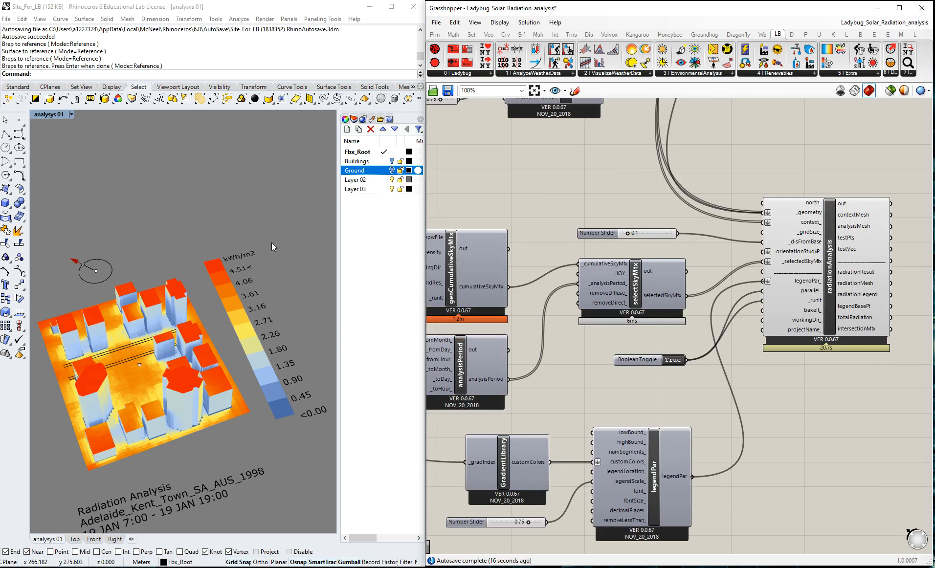
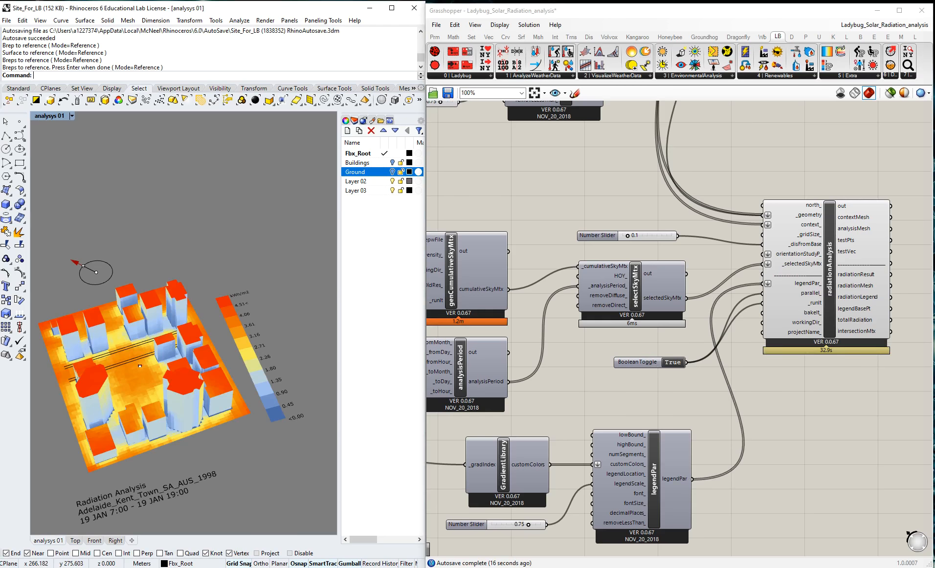
- Examine the recalculated radiation mesh and its rescaled legend from several angles and distances
scroll(566, 271, "down", 2)
scroll(565, 270, "down", 1)
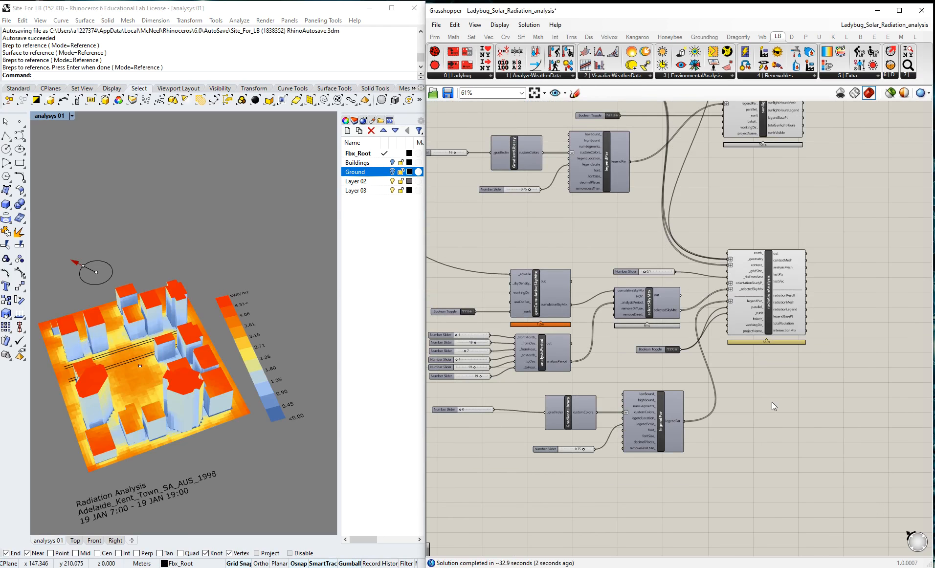
scroll(110, 358, "up", 3)
scroll(155, 362, "down", 2)
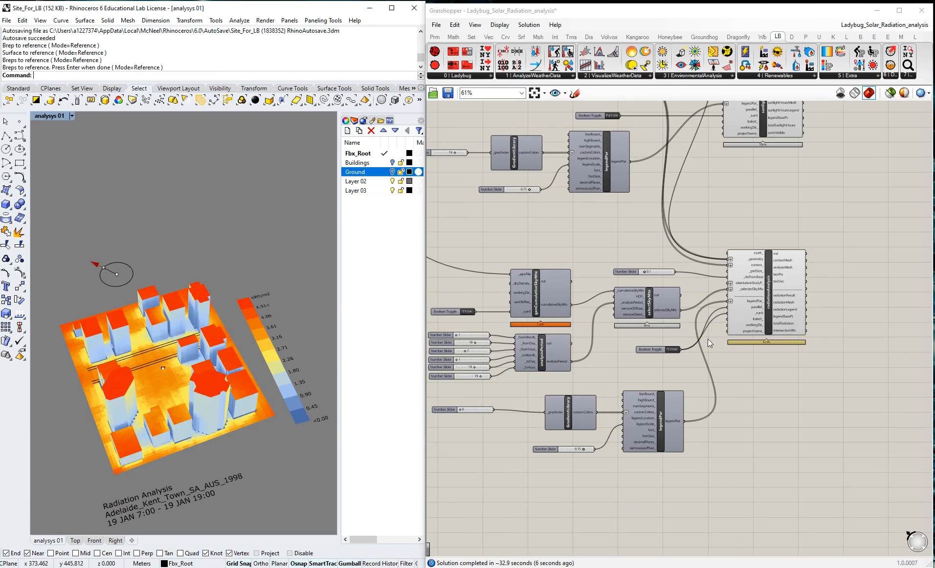
scroll(183, 454, "up", 2)
scroll(182, 453, "down", 5)
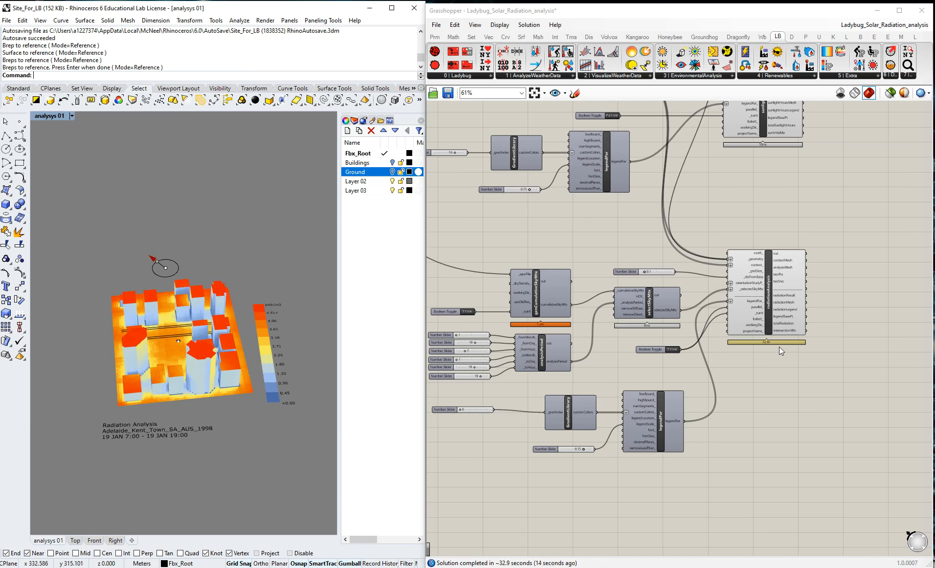
scroll(810, 408, "down", 2)
right_click_drag(166, 341, 178, 352)
scroll(178, 352, "down", 6)
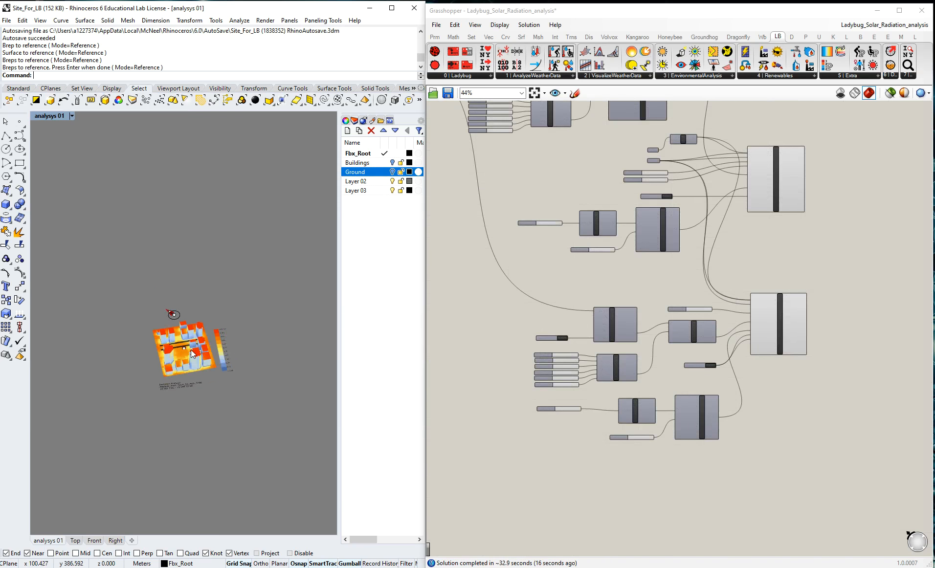
scroll(189, 348, "up", 6)
scroll(190, 350, "up", 4)
scroll(145, 353, "down", 7)
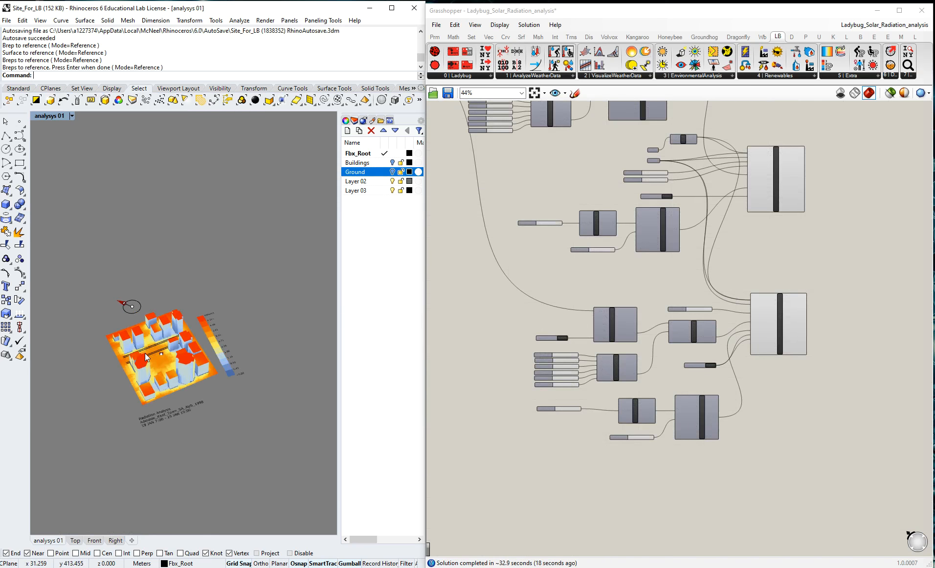
- Save the Grasshopper definition
scroll(843, 260, "down", 4)
scroll(809, 238, "up", 3)
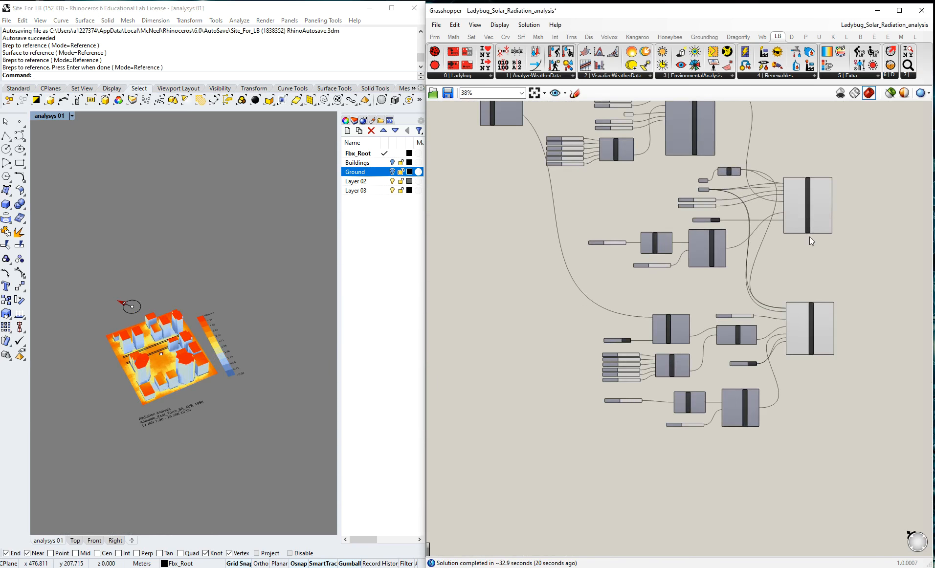
left_click(448, 93)
double_click(516, 304)
type("wind rose")
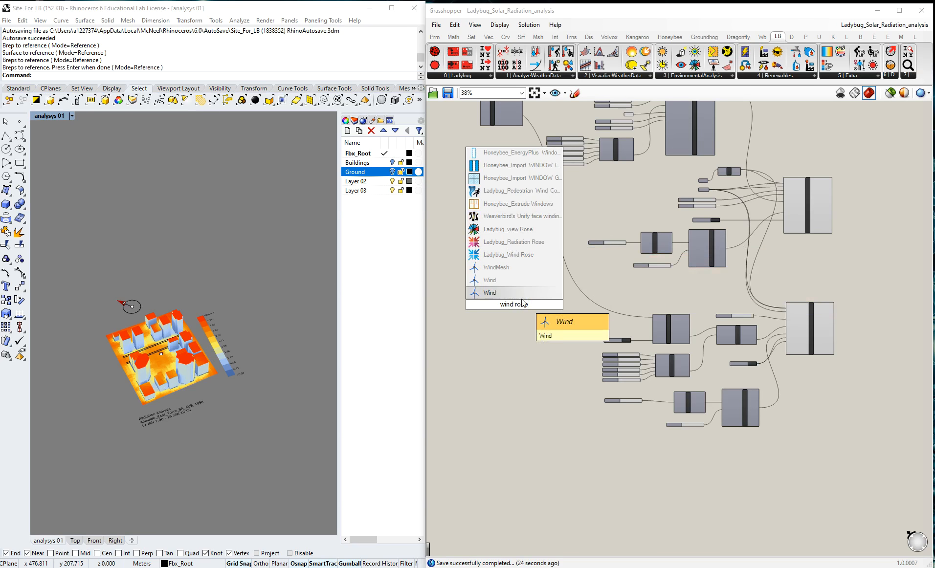
left_click(520, 336)
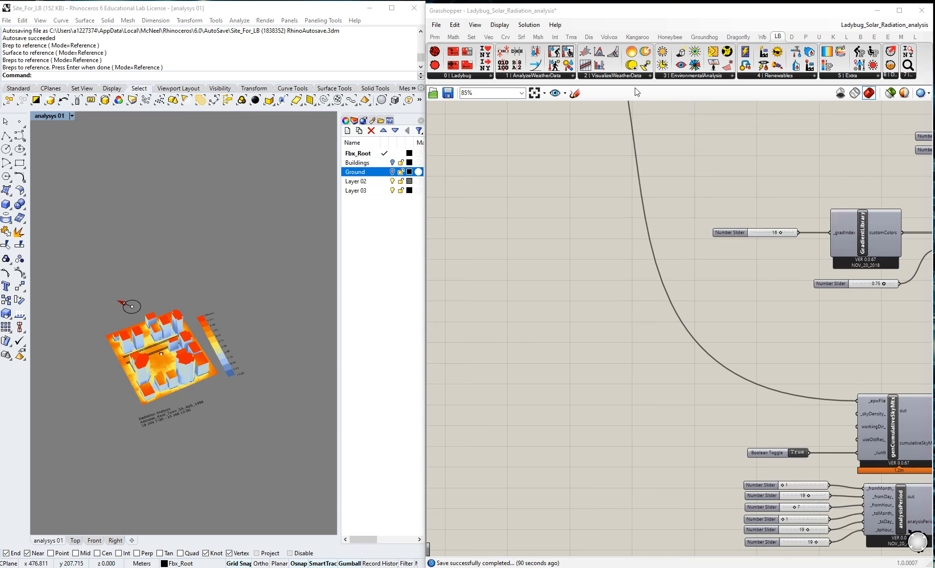
- Add a Ladybug Wind Rose component to the empty canvas area below the radiation analysis setup
mouse_move(637, 74)
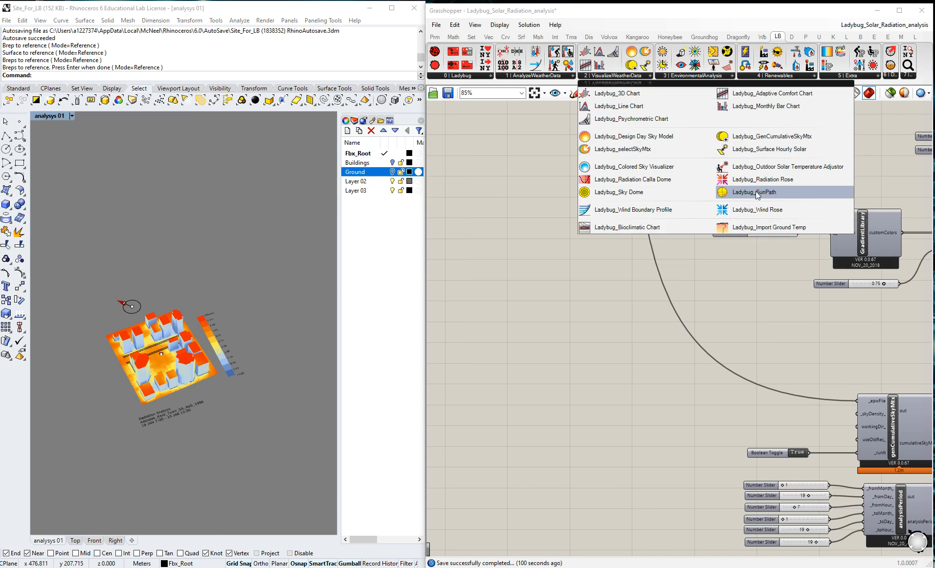
left_click(755, 210)
scroll(533, 221, "down", 4)
scroll(574, 220, "down", 3)
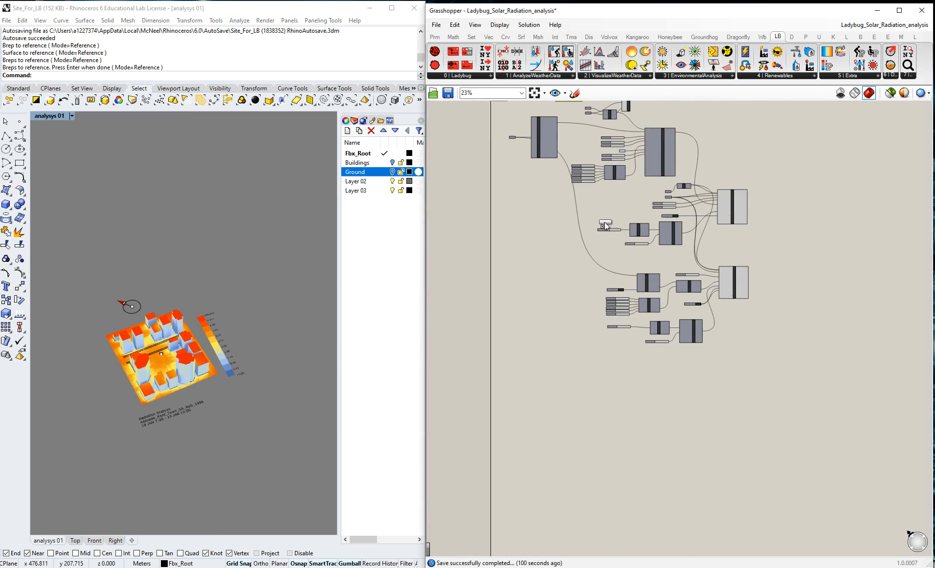
scroll(565, 213, "up", 3)
scroll(587, 234, "down", 2)
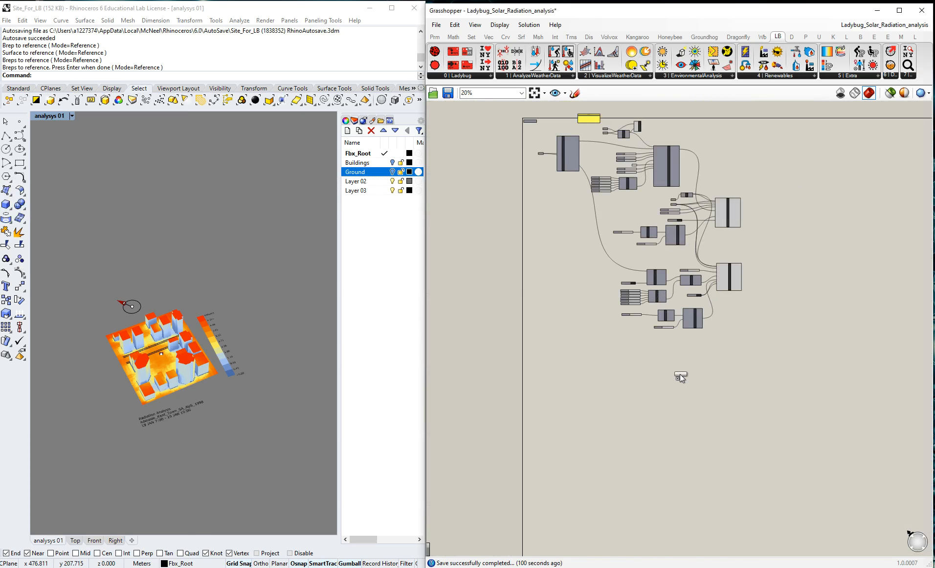
left_click(751, 349)
scroll(751, 349, "up", 3)
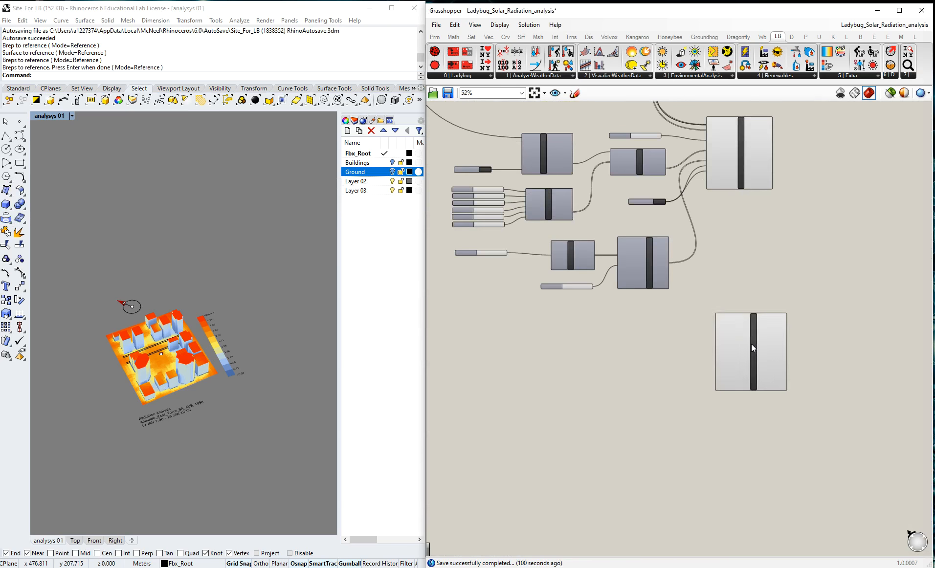
left_click(747, 293)
scroll(699, 330, "up", 4)
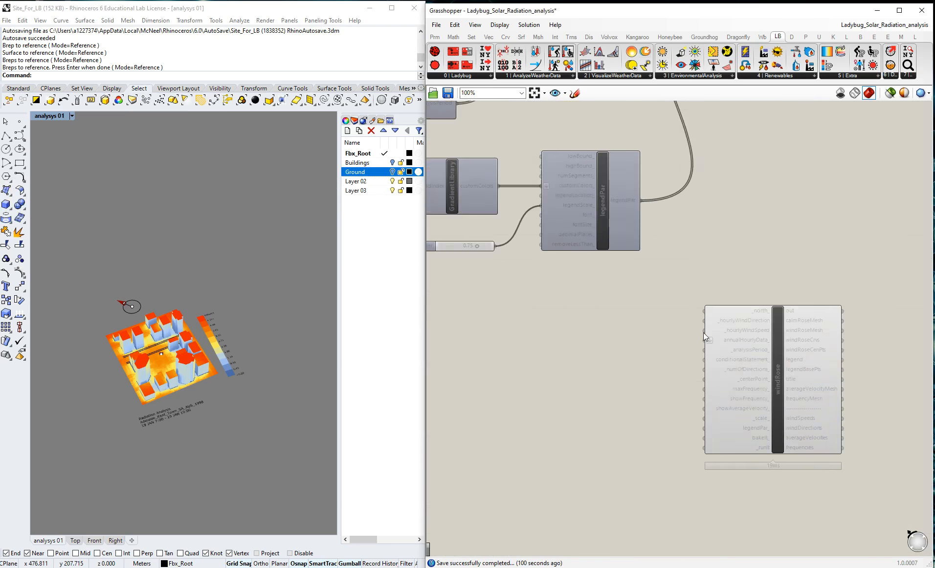
- Connect the windSpeed output of importEPW to the _hourlyWindSpeed input of windRose
left_click(300, 367)
scroll(155, 363, "up", 5)
scroll(149, 348, "down", 5)
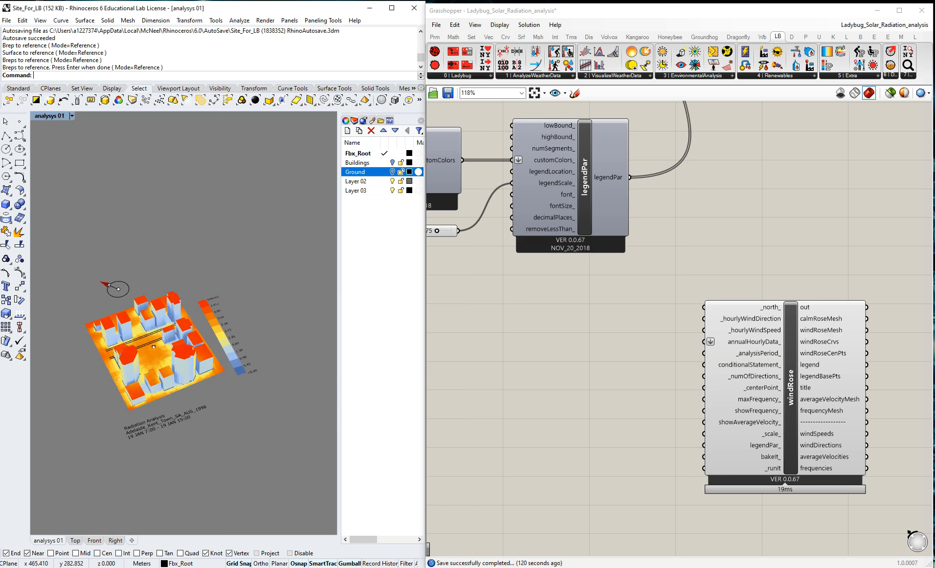
scroll(580, 374, "down", 10)
scroll(579, 264, "up", 12)
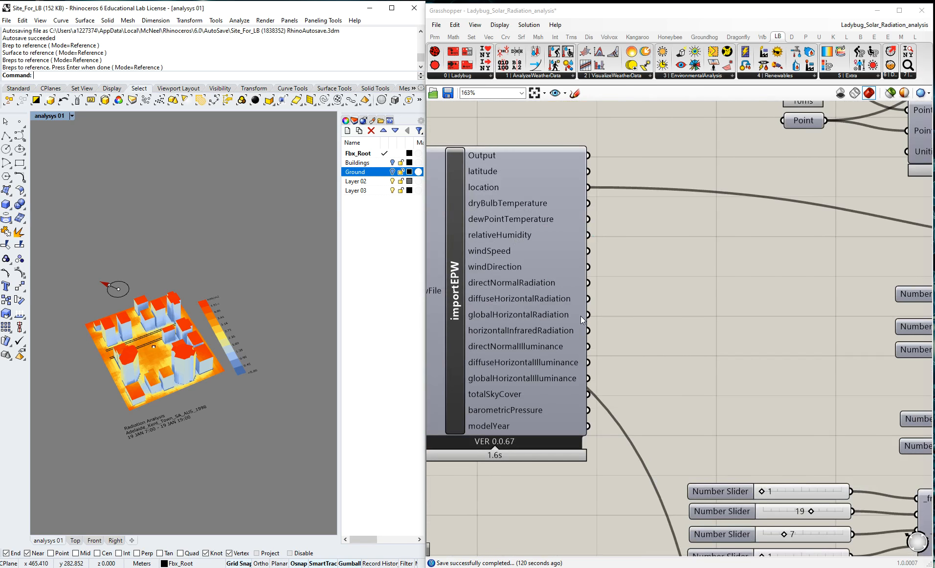
mouse_move(579, 318)
left_click_drag(589, 251, 669, 317)
scroll(490, 197, "down", 11)
scroll(686, 462, "up", 1)
scroll(686, 461, "up", 9)
scroll(704, 238, "down", 3)
- Turn off the preview of the windRose component and deselect it
left_click(754, 302)
middle_click(755, 302)
left_click(786, 272)
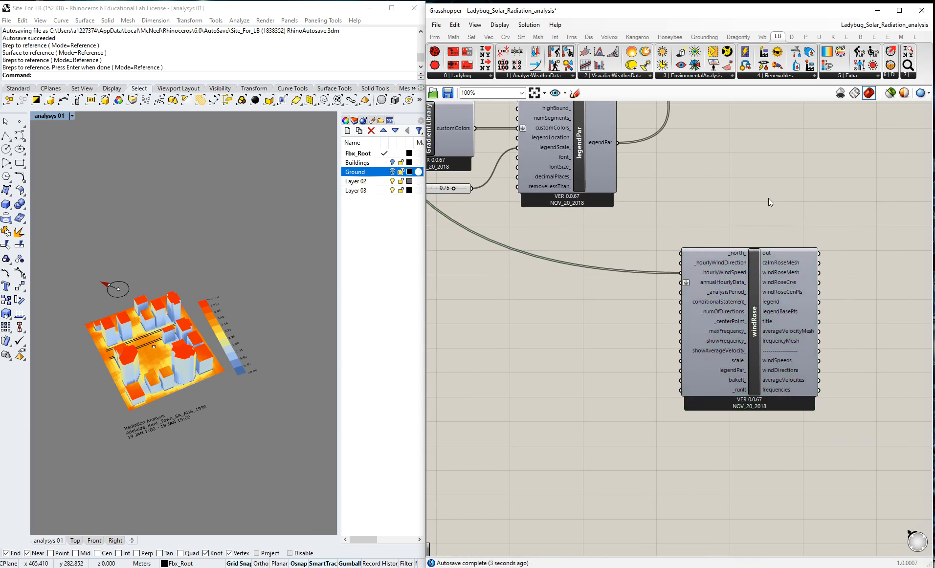
left_click(769, 199)
- Connect the windDirection output of importEPW to windRose's _hourlyWindDirection input and shift the windRose component slightly
scroll(850, 390, "down", 8)
scroll(707, 213, "up", 4)
scroll(680, 199, "up", 7)
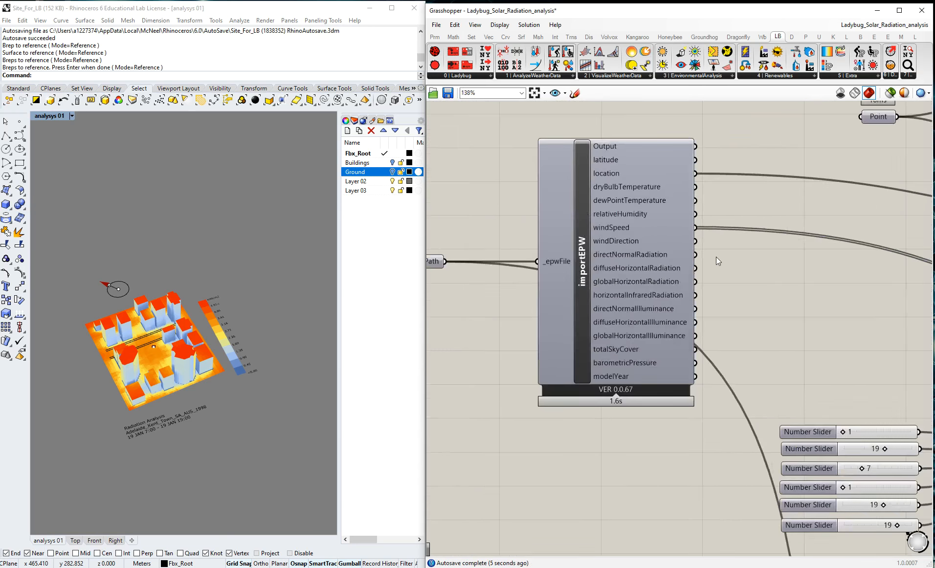
left_click_drag(695, 244, 740, 339)
scroll(788, 274, "down", 8)
scroll(772, 522, "up", 9)
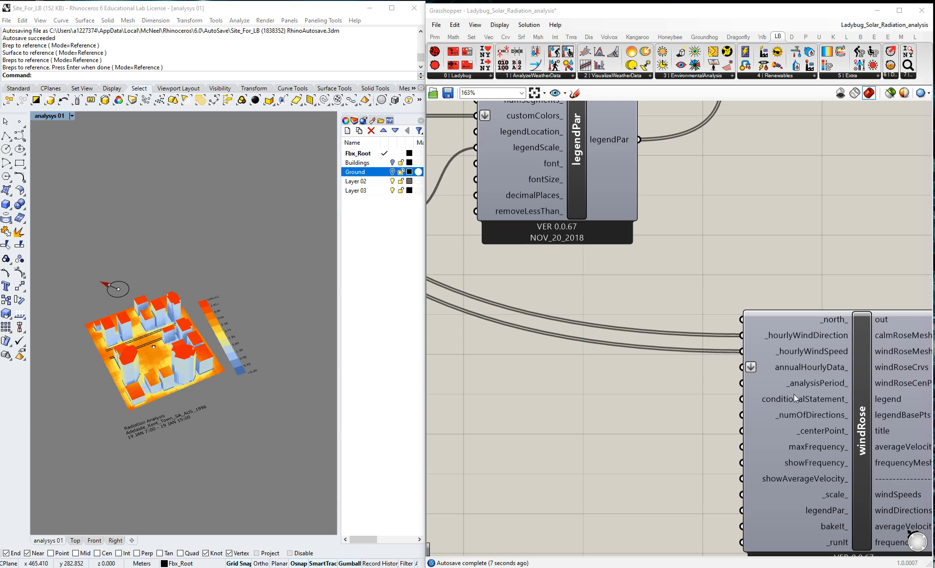
left_click_drag(845, 391, 830, 380)
left_click(816, 247)
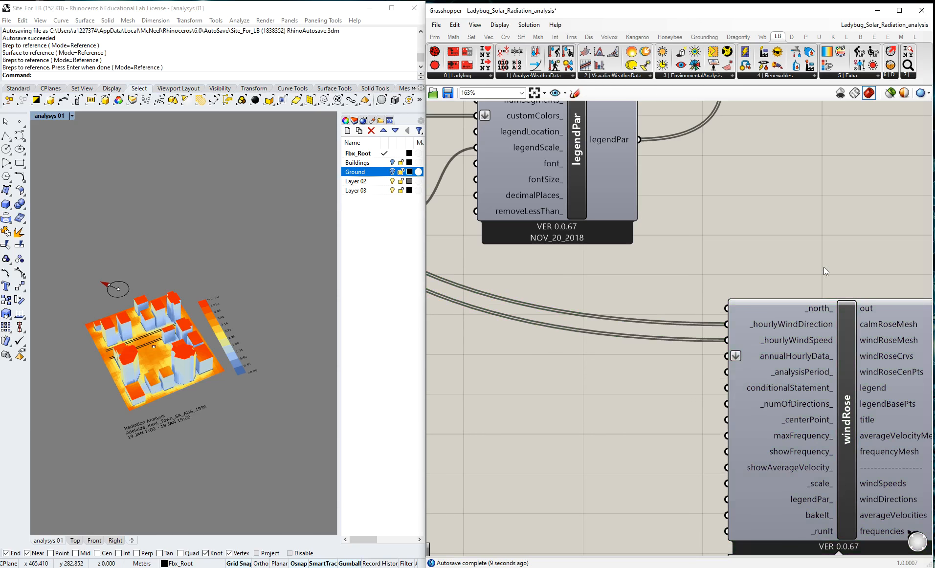
scroll(816, 411, "down", 5)
scroll(764, 383, "up", 2)
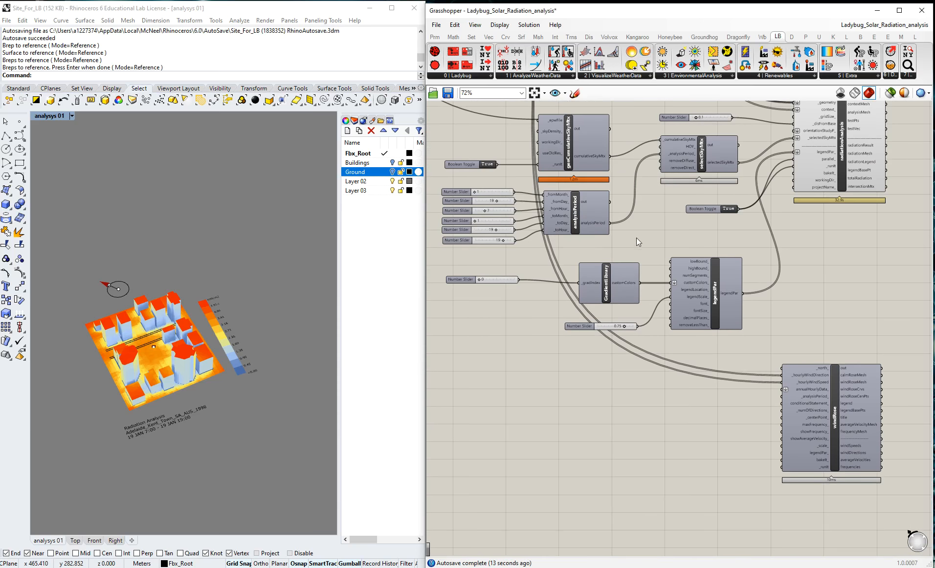
- Copy the analysisPeriod component with its six sliders beside windRose and connect the copy's analysisPeriod output to windRose's _analysisPeriod_ input
left_click_drag(637, 251, 431, 183)
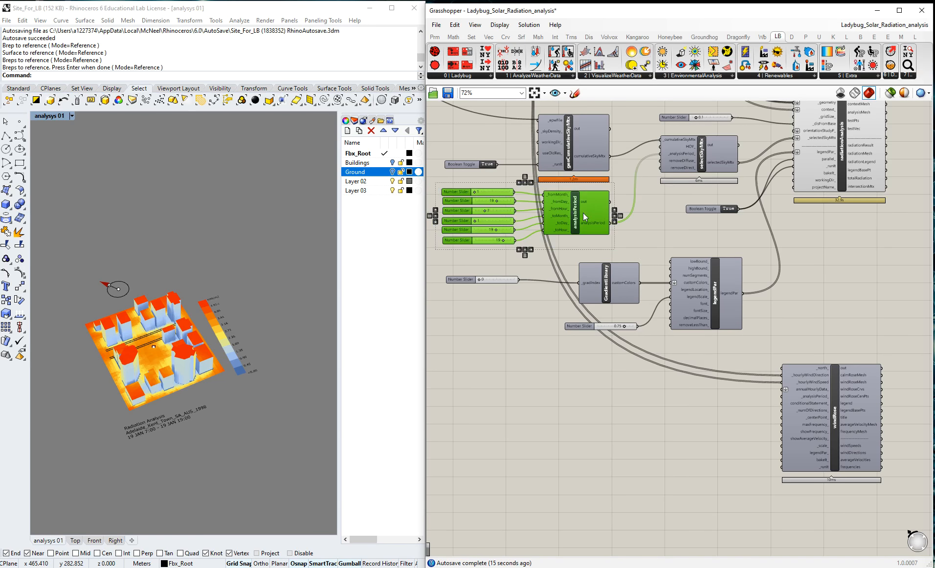
left_click_drag(586, 213, 783, 396)
left_click(701, 418)
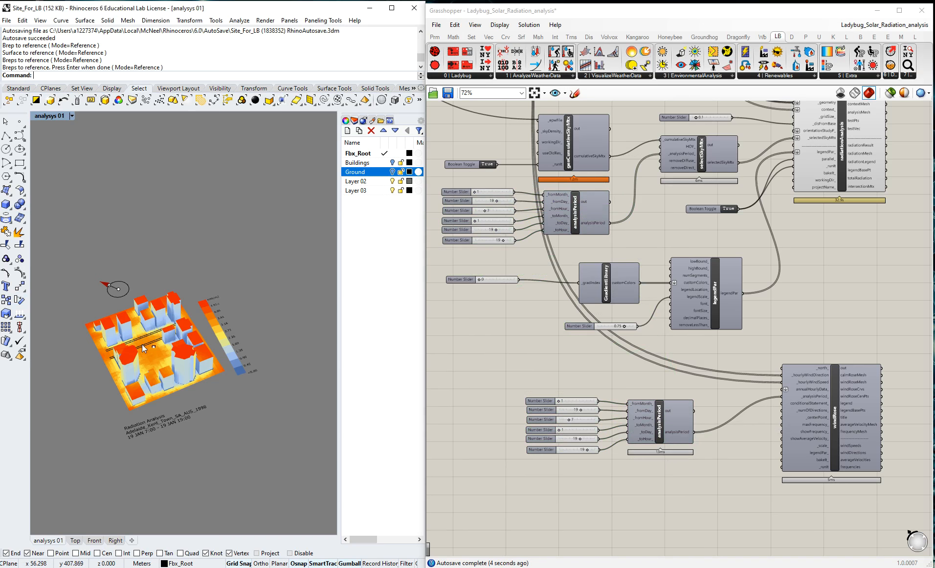
- Add a Point parameter below the copied analysisPeriod and reference the Rhino point at the centre of the site in it
double_click(644, 464)
type("point")
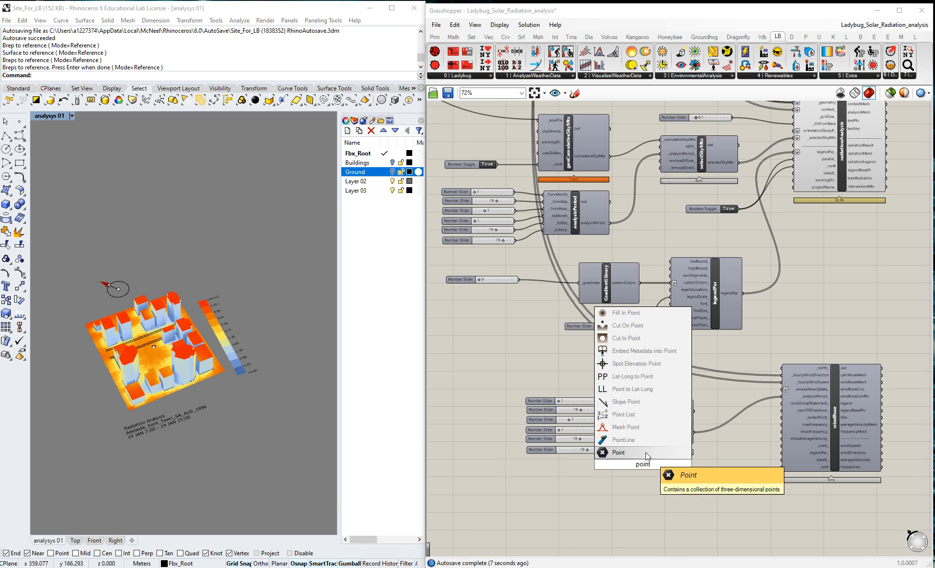
left_click(645, 452)
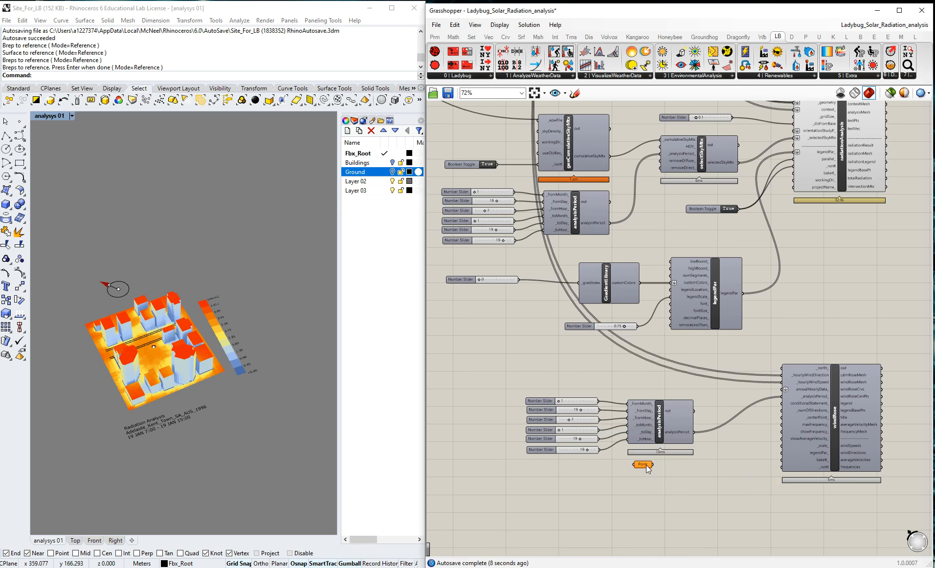
right_click(641, 464)
left_click(683, 491)
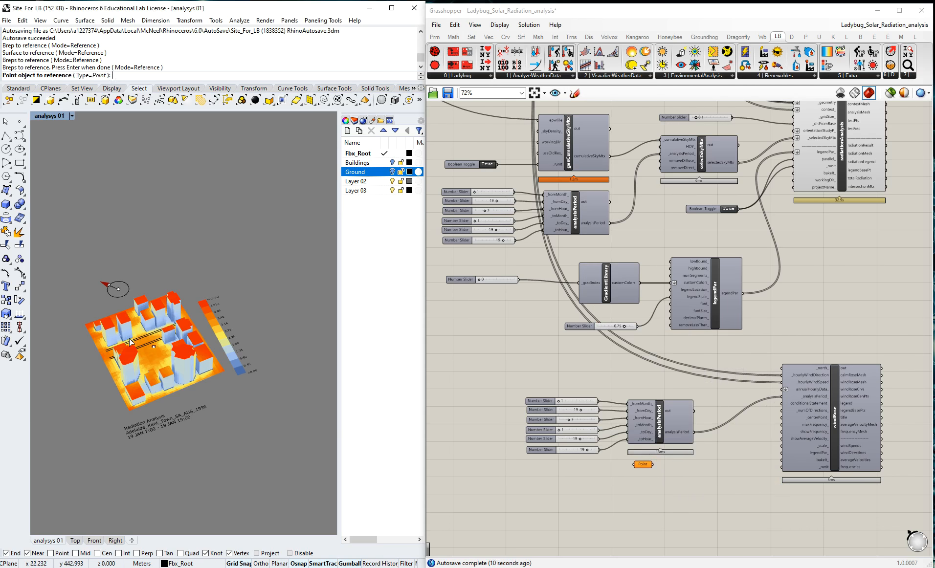
left_click(154, 347)
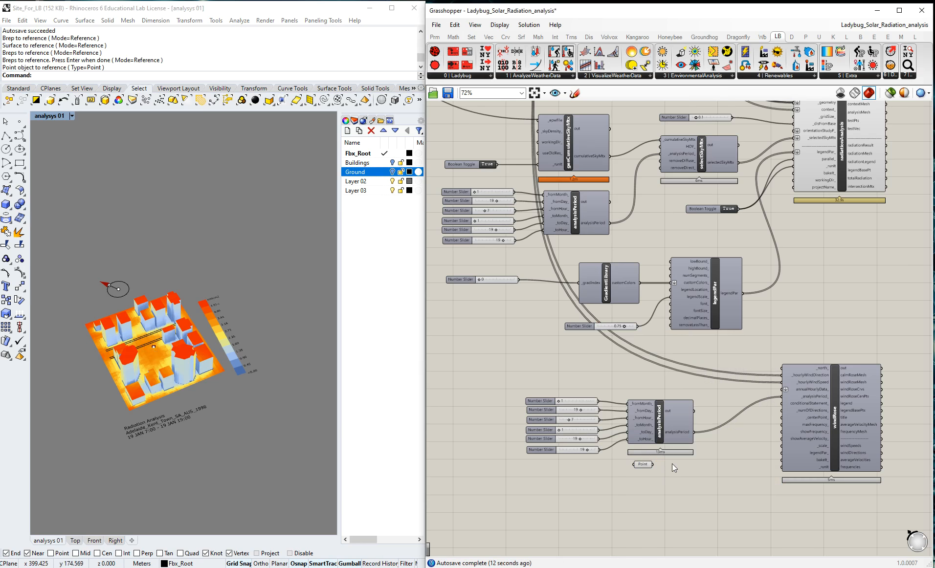
- Connect the Point parameter to the _centerPoint_ input of windRose
left_click_drag(652, 464, 763, 439)
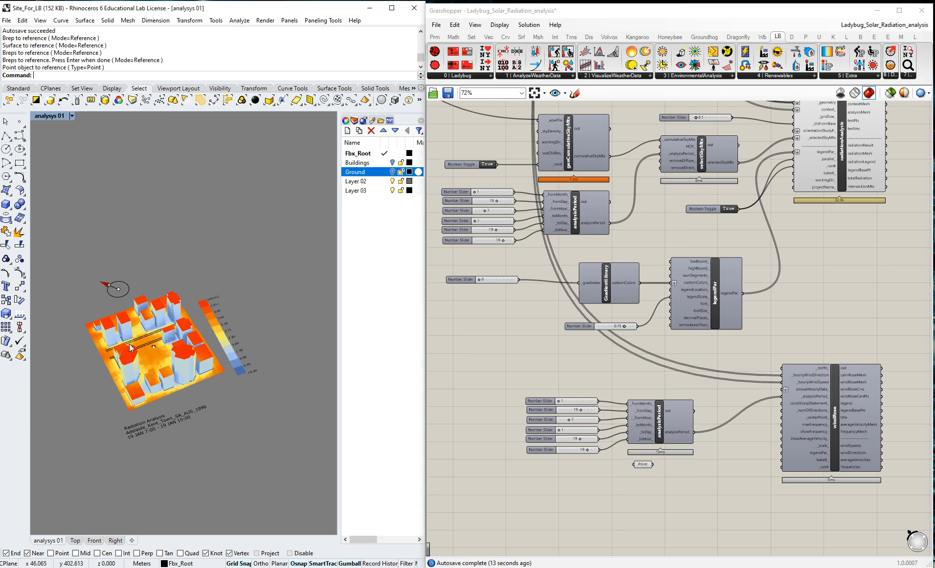
scroll(239, 293, "down", 3)
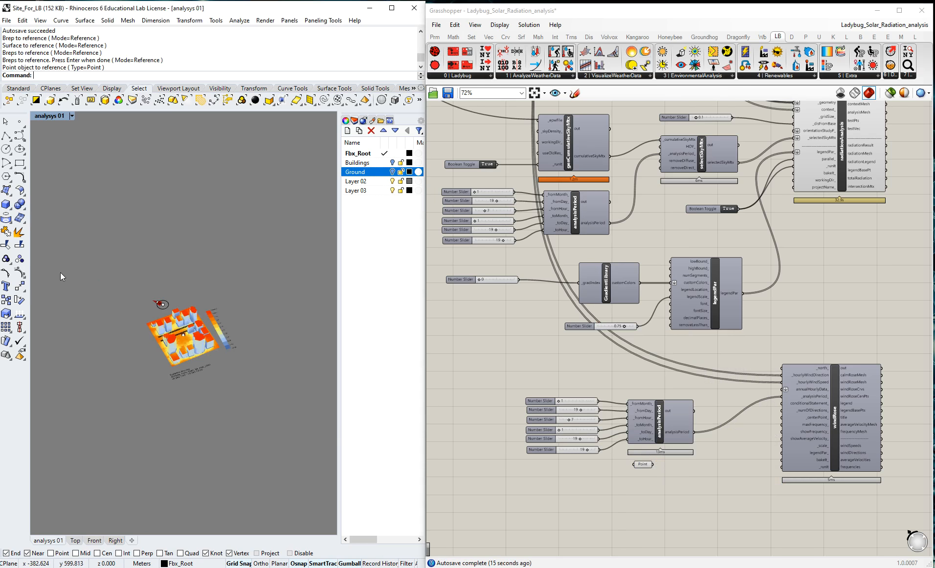
scroll(234, 361, "up", 3)
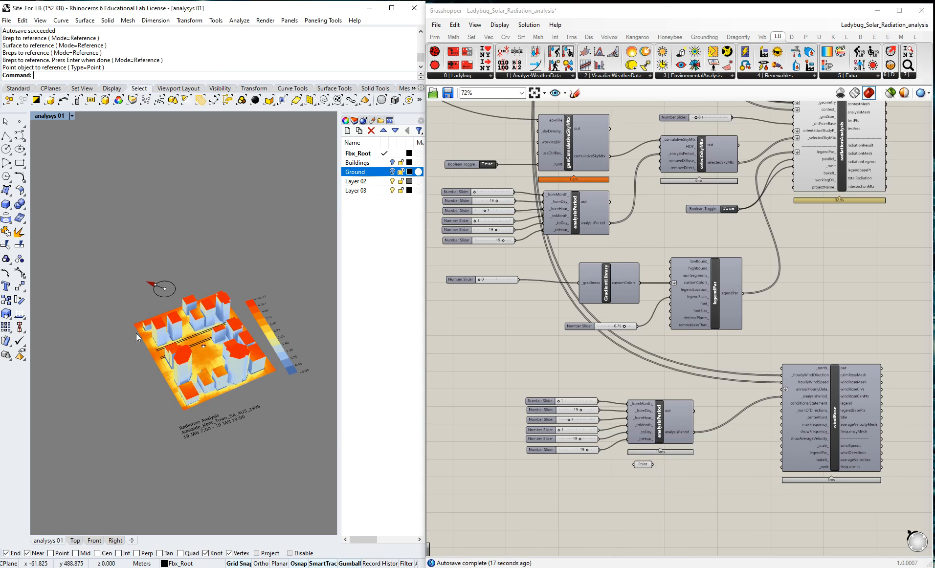
scroll(113, 366, "down", 5)
scroll(237, 370, "up", 5)
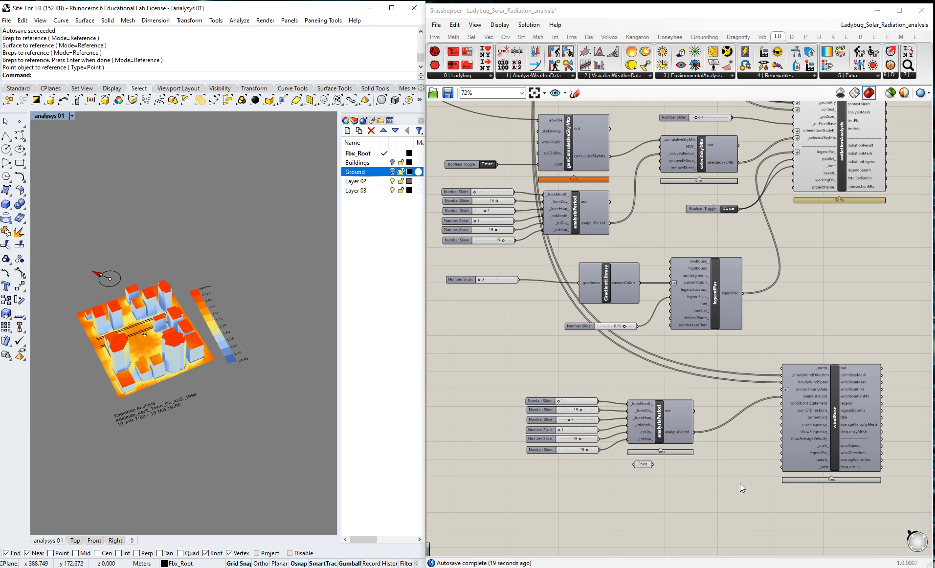
scroll(747, 485, "up", 2)
left_click_drag(615, 461, 798, 393)
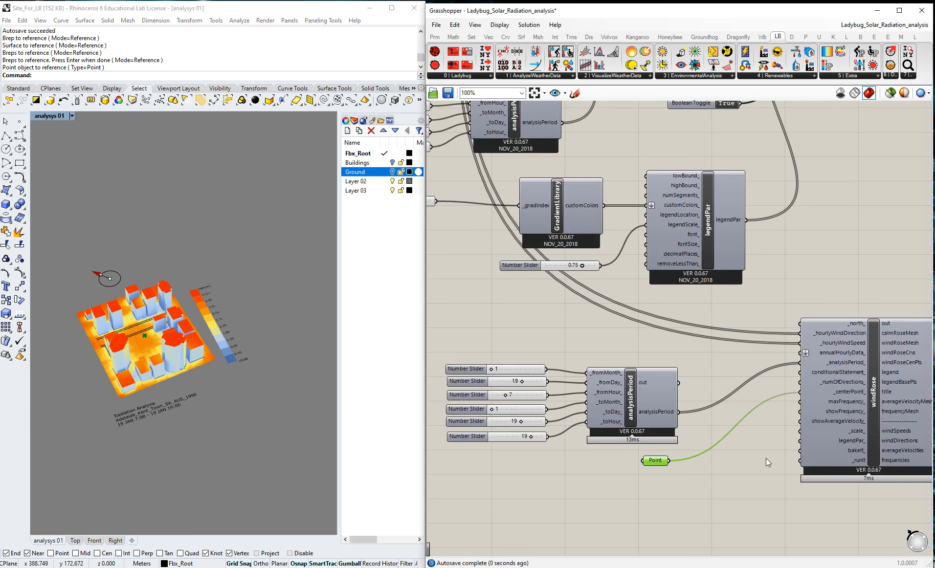
left_click(753, 476)
scroll(696, 473, "down", 1)
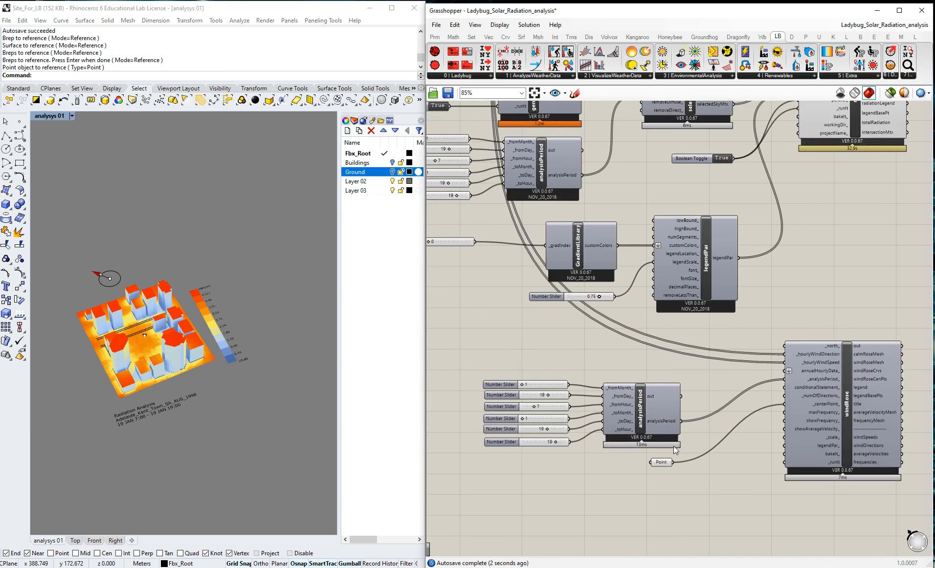
- Turn off the preview of the Point parameter and deselect it
middle_click(661, 463)
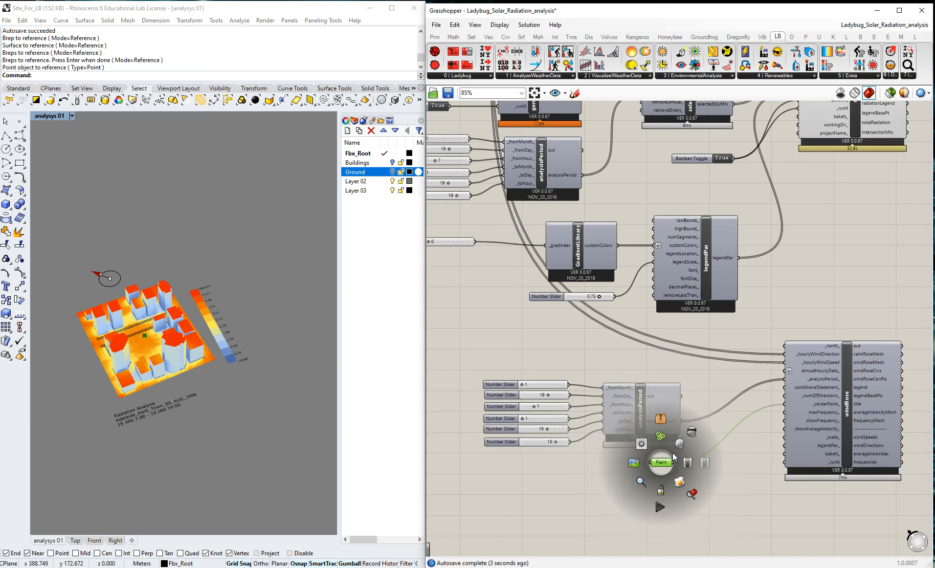
left_click(692, 433)
left_click(762, 482)
- Set the wind rose analysis period's start and end dates to month 7, day 22 with its sliders
scroll(529, 395, "up", 4)
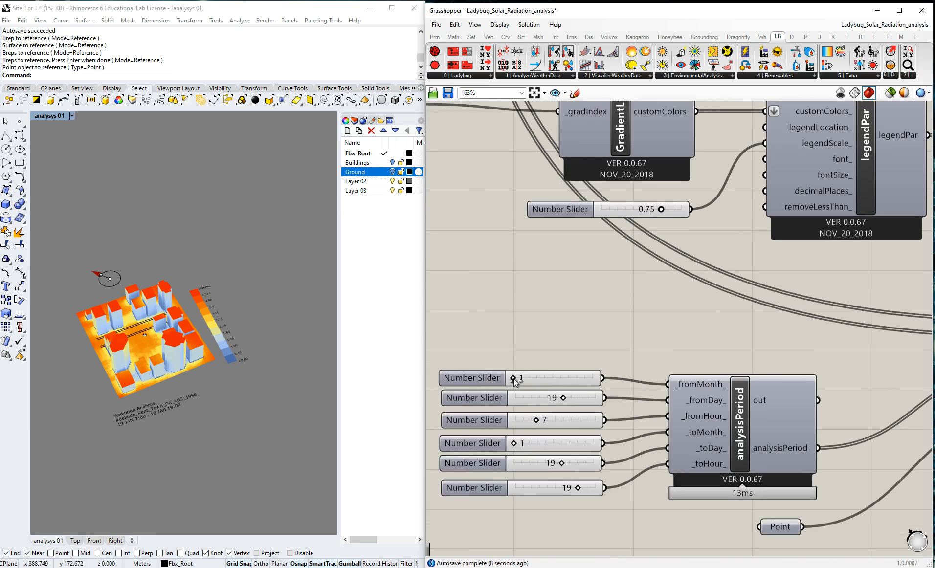
left_click_drag(513, 377, 581, 398)
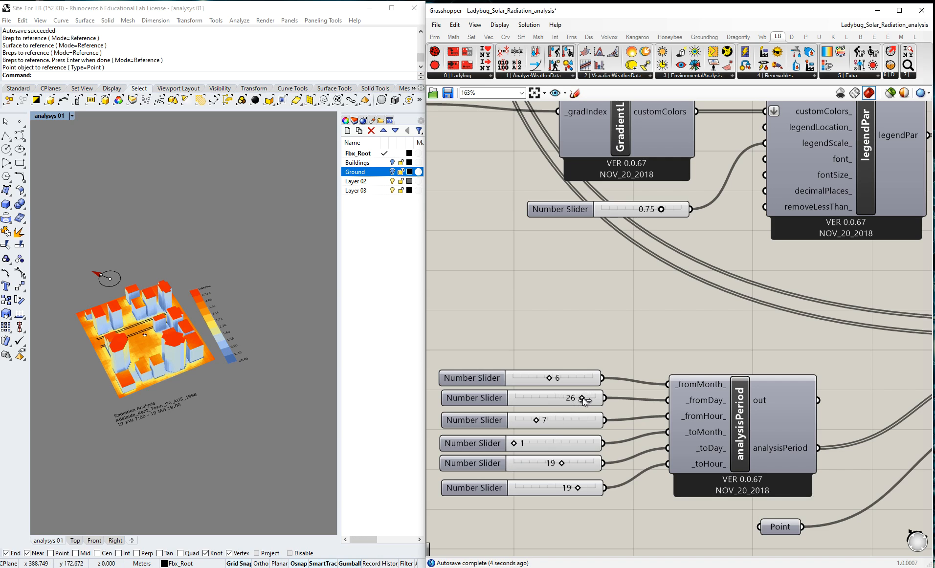
left_click_drag(549, 376, 557, 377)
left_click_drag(513, 443, 558, 442)
left_click_drag(562, 464, 570, 468)
scroll(512, 372, "down", 3)
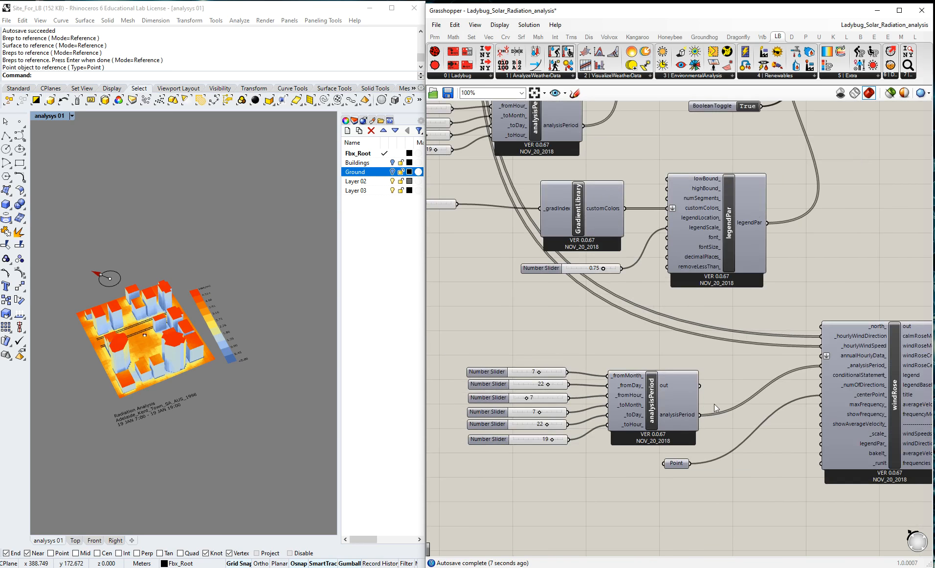
scroll(620, 391, "down", 2)
- Shift the windRose component slightly on the canvas and save the Grasshopper definition
mouse_move(619, 391)
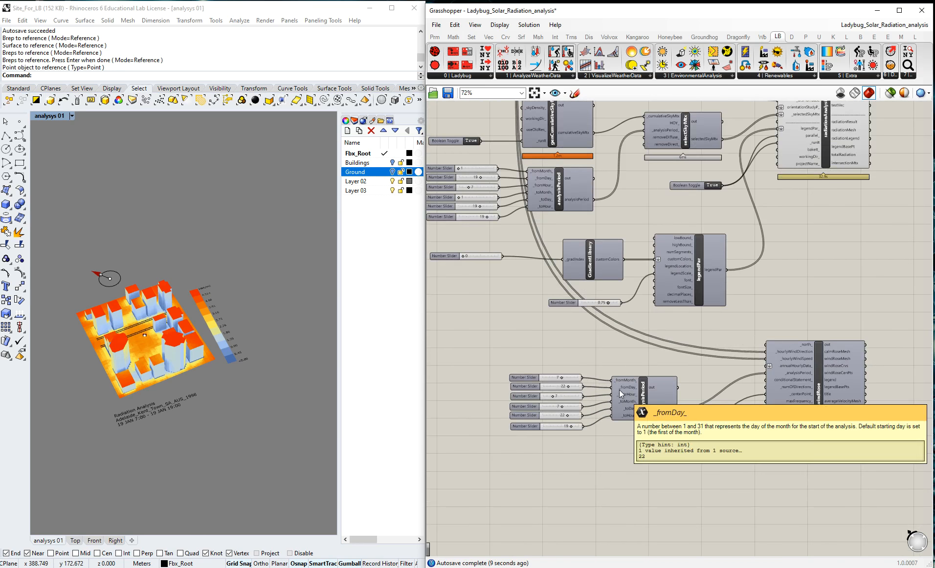
scroll(790, 358, "up", 1)
scroll(811, 416, "down", 3)
left_click(821, 405)
left_click(832, 307)
key("ctrl+s")
scroll(758, 448, "up", 2)
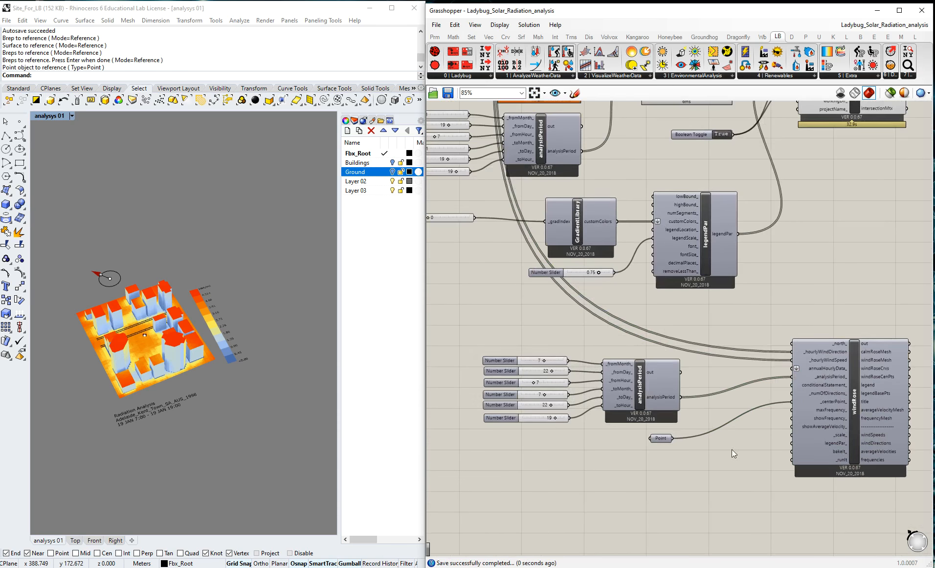
- Add a Boolean Toggle below the Point parameter and connect it to windRose's _runIt input
double_click(642, 464)
type("toogl")
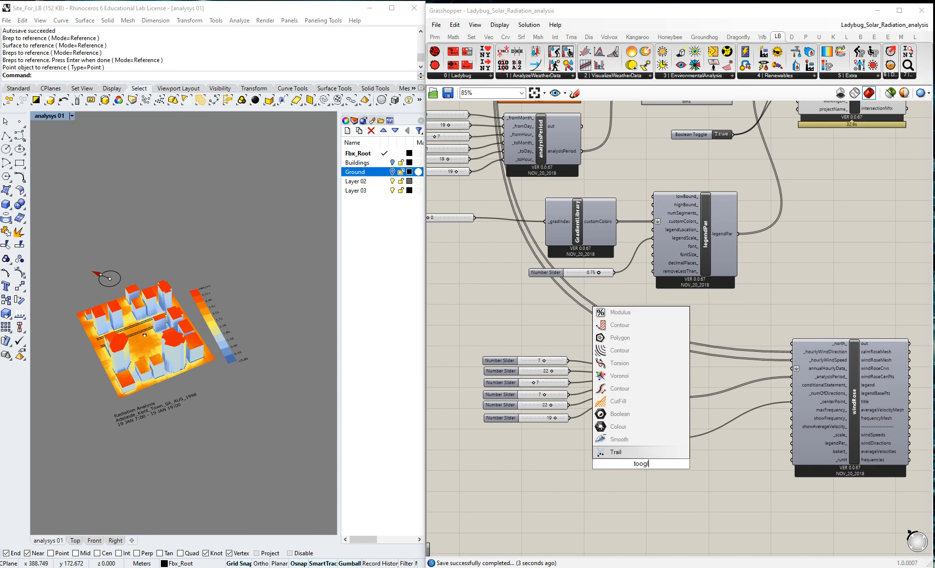
key("BackSpace")
key("BackSpace")
key("BackSpace")
key("BackSpace")
key("BackSpace")
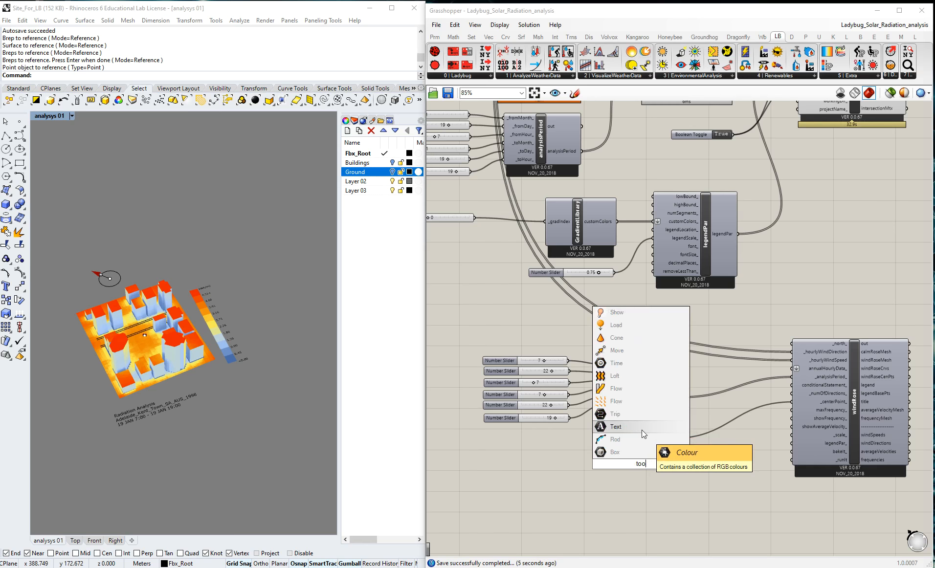
type("boole")
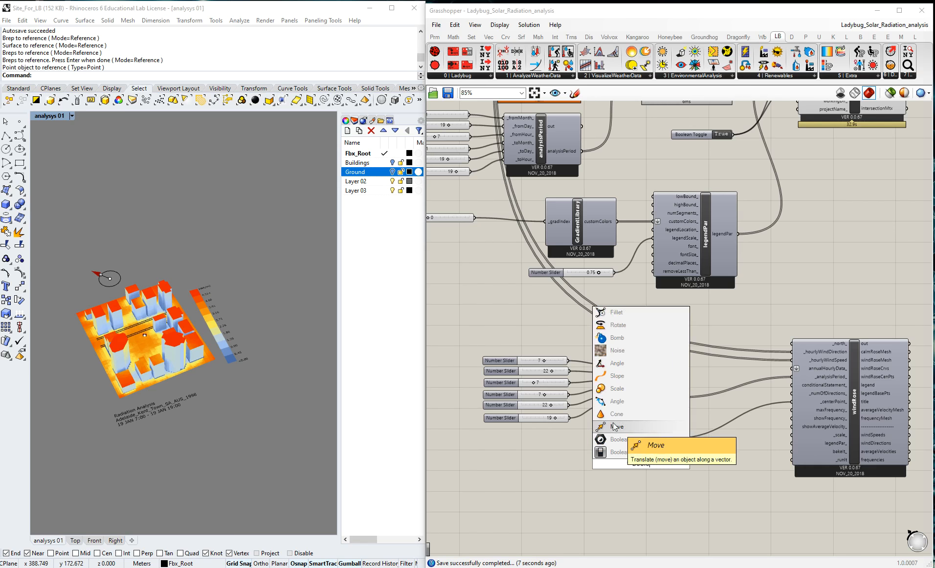
left_click(619, 449)
left_click_drag(673, 464, 791, 461)
- Run the wind rose by setting its Boolean Toggle to True, and turn on the preview of the windRose component
scroll(617, 464, "down", 2)
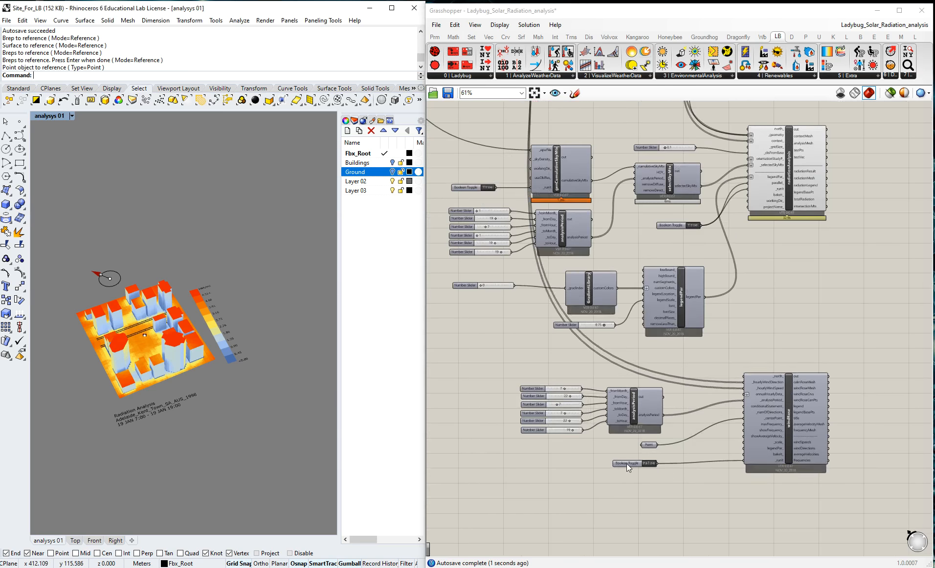
double_click(652, 464)
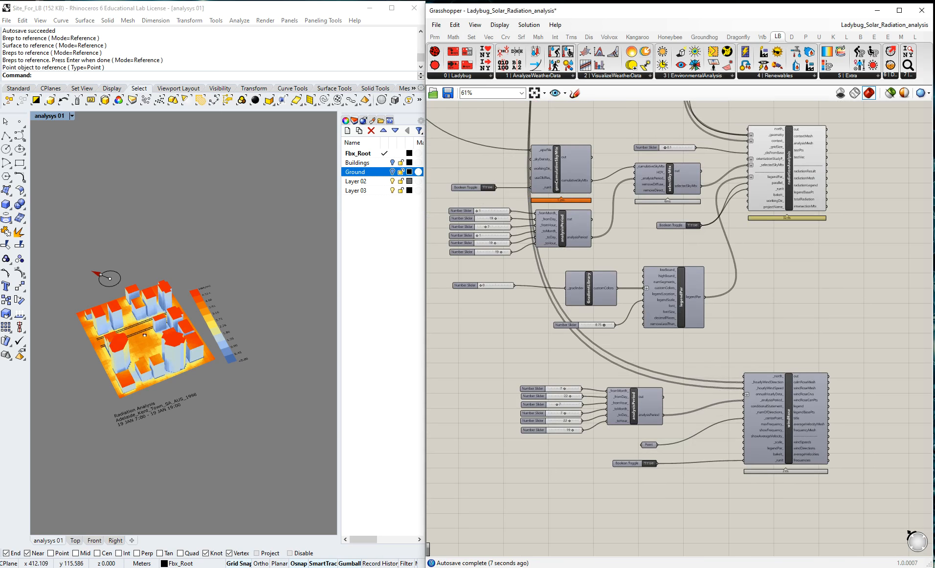
scroll(899, 529, "up", 2)
middle_click(757, 376)
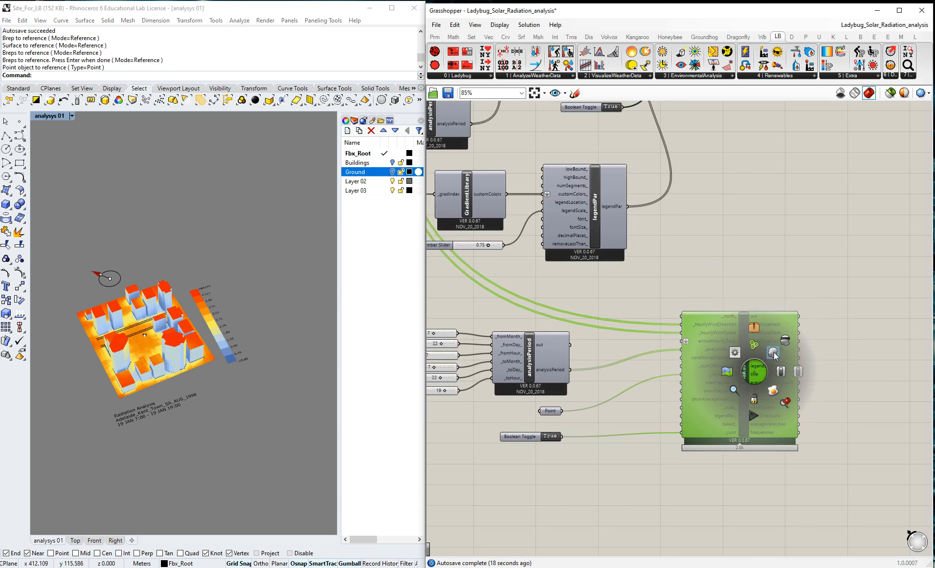
left_click(774, 355)
scroll(236, 339, "down", 3)
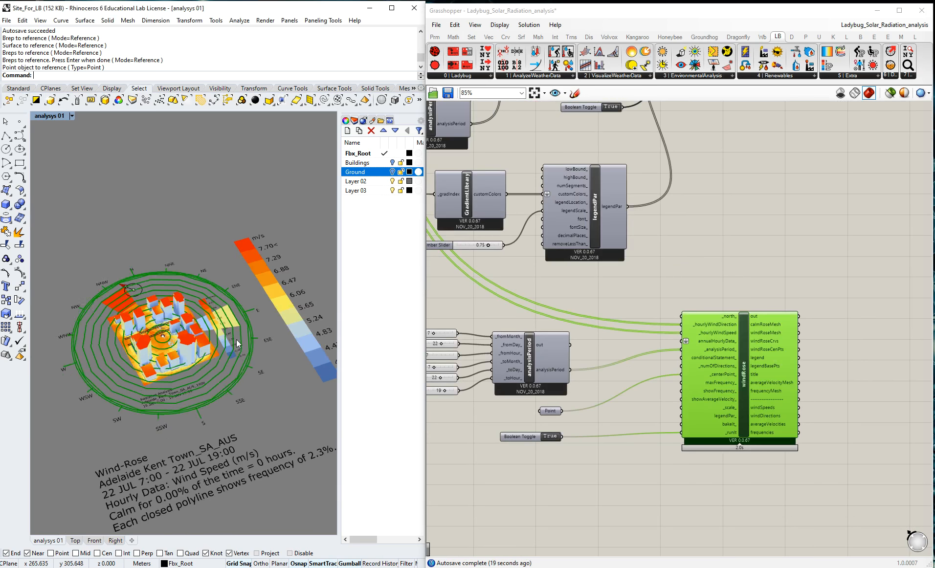
scroll(172, 328, "up", 3)
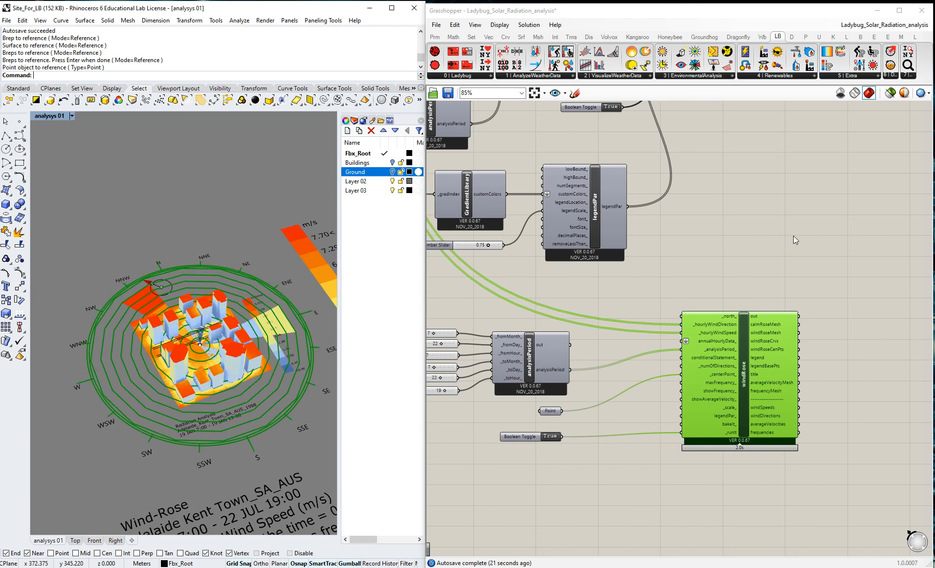
left_click(627, 314)
- Turn off the preview of the radiationAnalysis component
scroll(628, 314, "down", 3)
scroll(710, 142, "up", 3)
left_click(693, 137)
middle_click(694, 138)
left_click(711, 120)
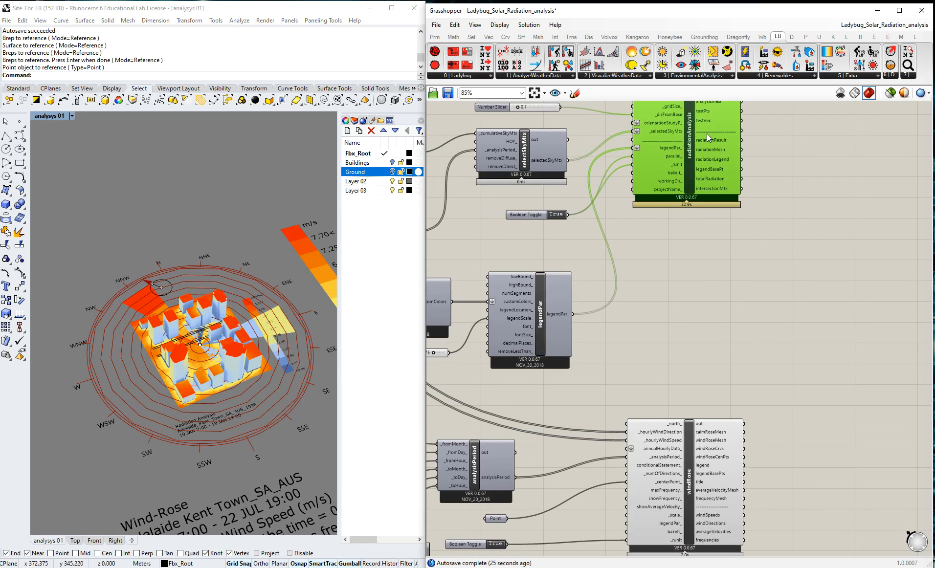
left_click(725, 266)
scroll(695, 277, "down", 2)
scroll(692, 167, "up", 4)
left_click(687, 184)
middle_click(686, 184)
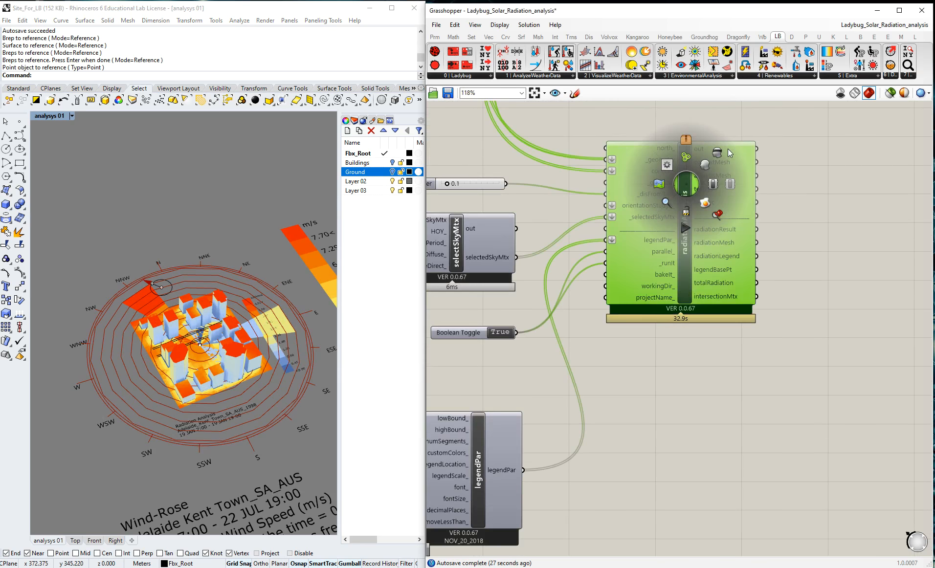
left_click(718, 153)
- Turn on the Buildings and Ground layers in Rhino
left_click(392, 162)
left_click(392, 172)
scroll(206, 355, "up", 5)
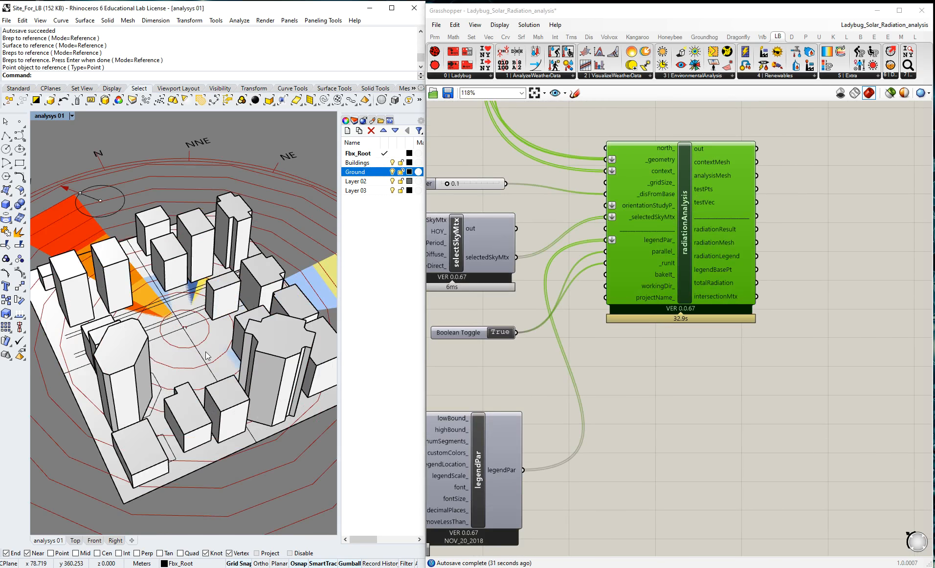
scroll(206, 355, "down", 5)
right_click_drag(205, 355, 141, 371)
scroll(140, 370, "up", 4)
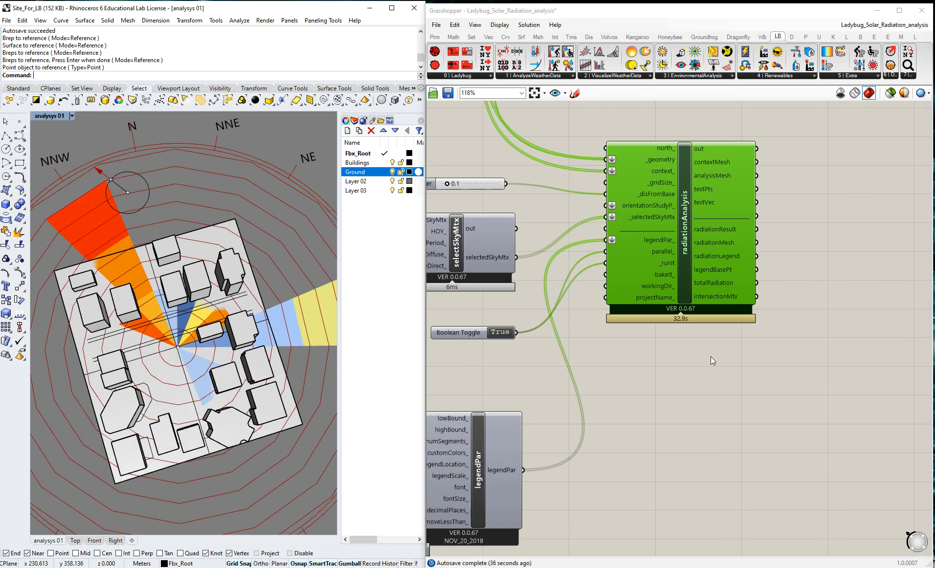
scroll(710, 357, "down", 5)
scroll(733, 381, "up", 5)
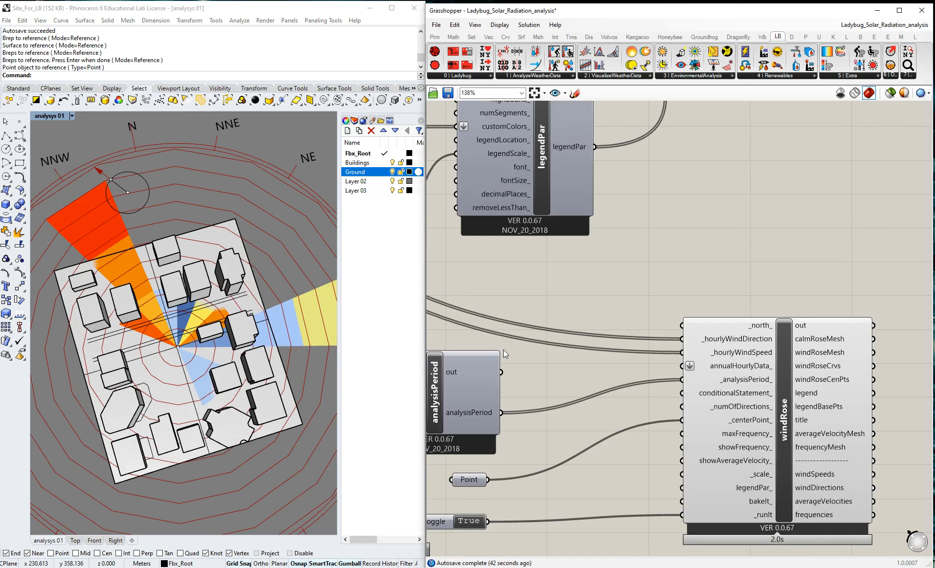
- Set the analysys 01 viewport to Wireframe display mode and examine the wind rose over the site from above
left_click(71, 115)
left_click(65, 141)
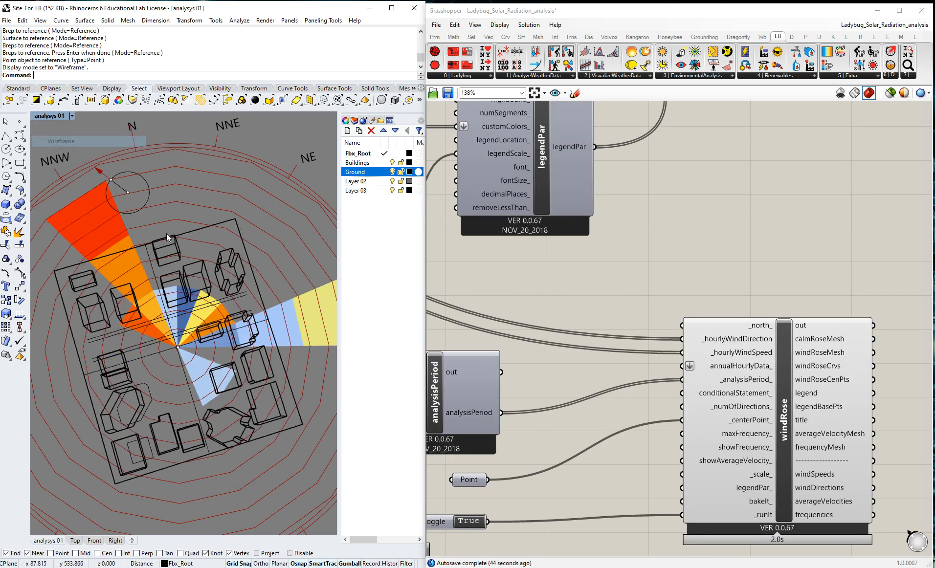
right_click_drag(224, 269, 179, 355)
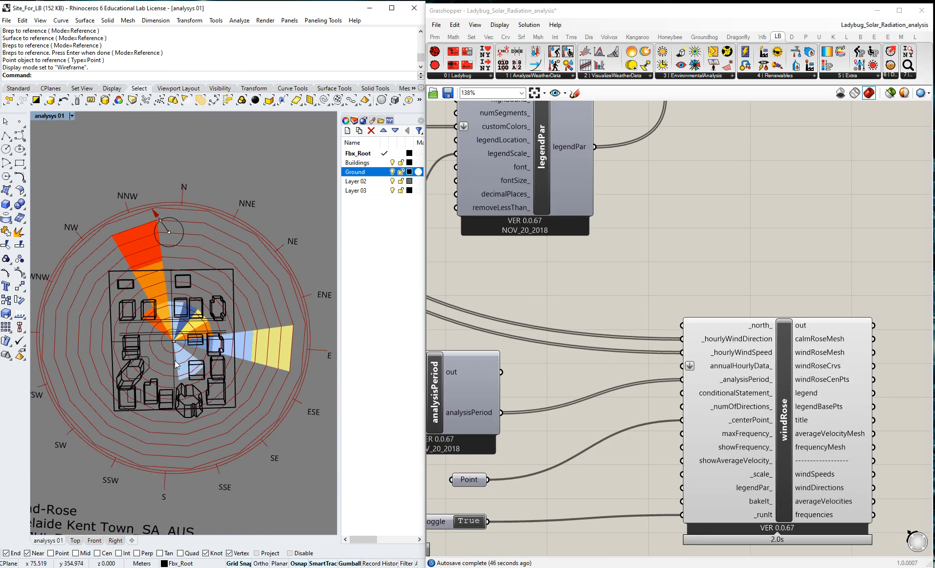
scroll(178, 355, "up", 5)
scroll(152, 305, "down", 5)
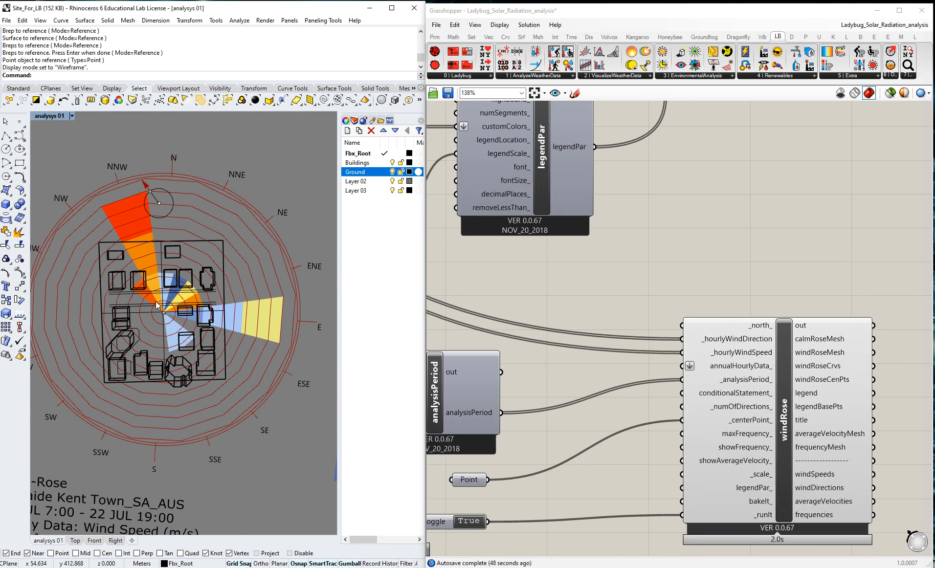
right_click_drag(138, 224, 131, 196)
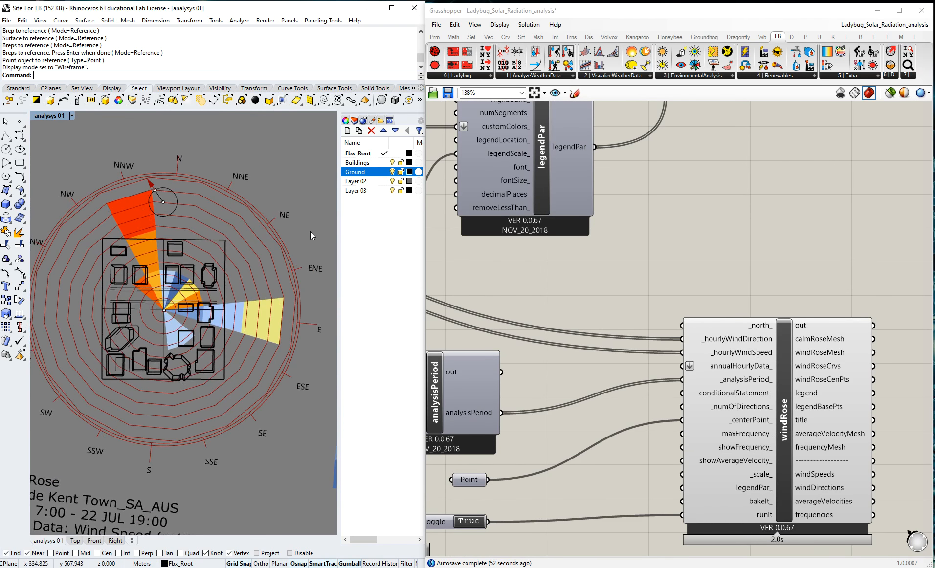
- Set the _toHour_ value of the wind rose's analysisPeriod to 12 and examine the resulting wind rose over the site
scroll(698, 262, "down", 4)
scroll(498, 306, "up", 3)
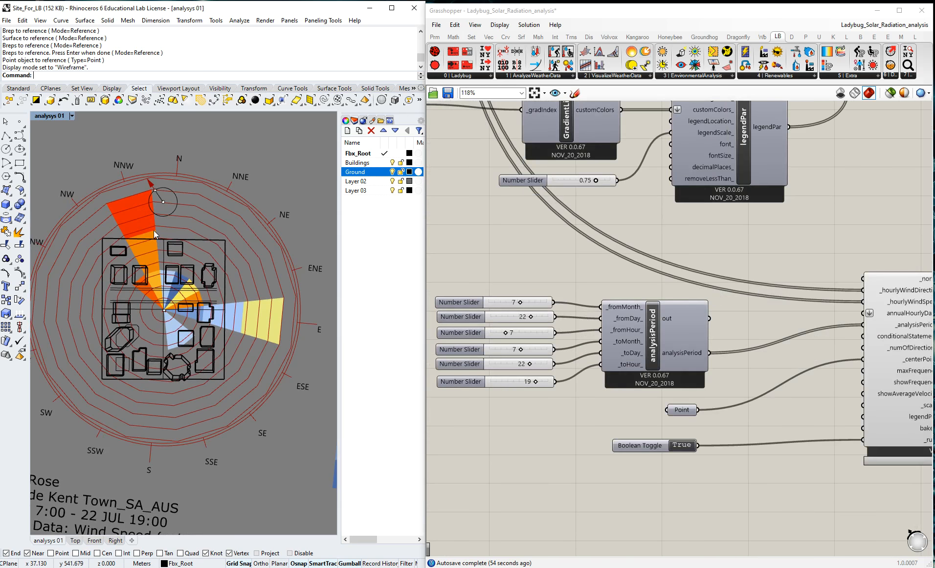
scroll(153, 232, "up", 2)
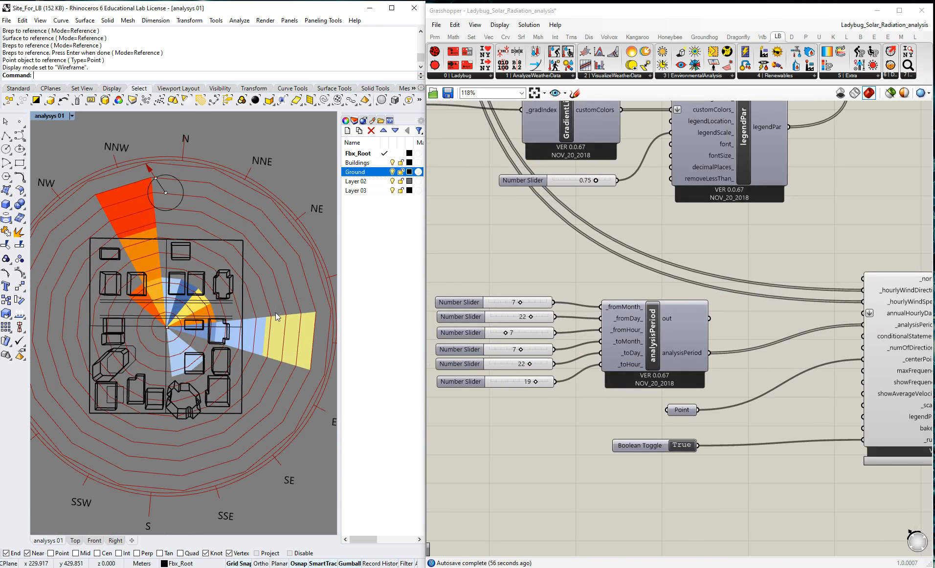
scroll(274, 317, "down", 4)
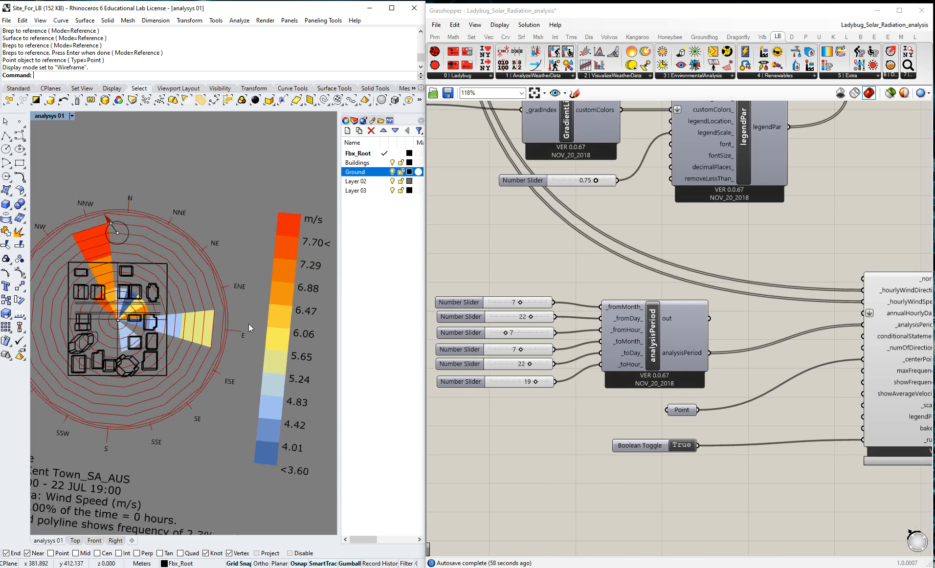
right_click_drag(244, 332, 212, 324)
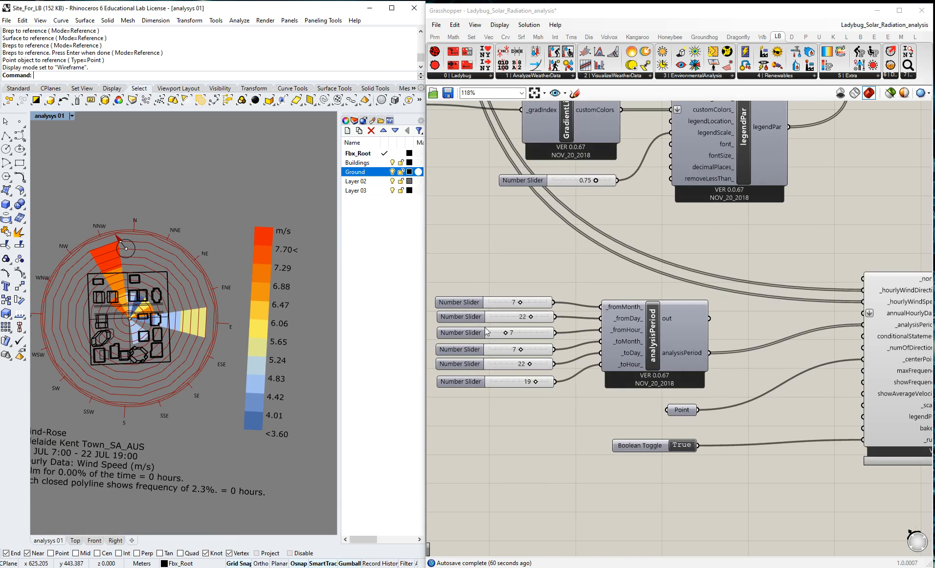
scroll(552, 299, "up", 2)
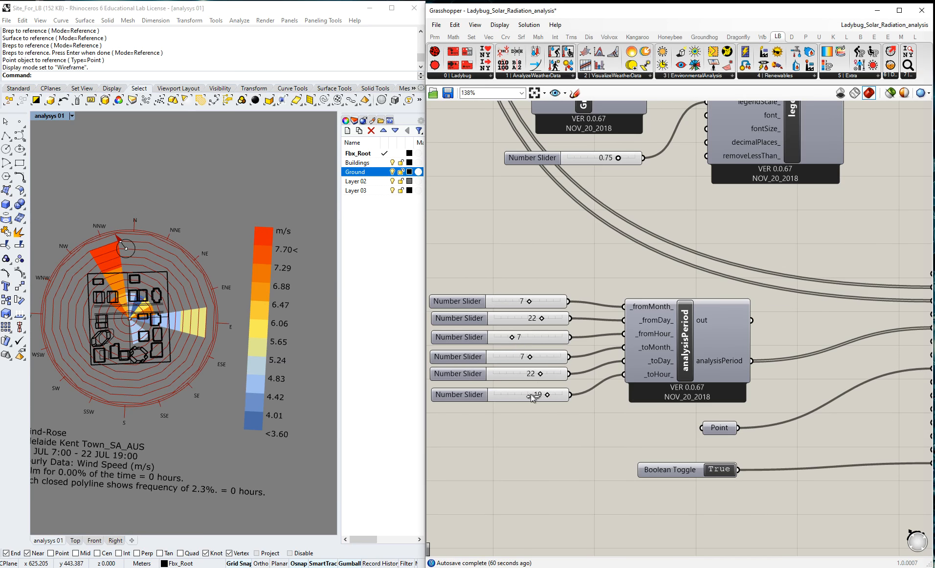
left_click_drag(547, 395, 525, 394)
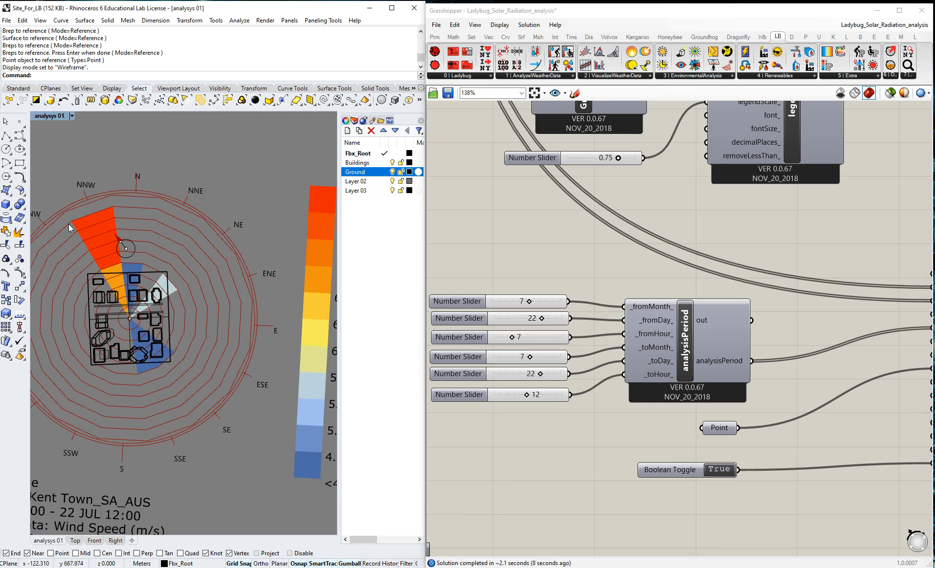
scroll(111, 256, "down", 3)
scroll(182, 231, "up", 2)
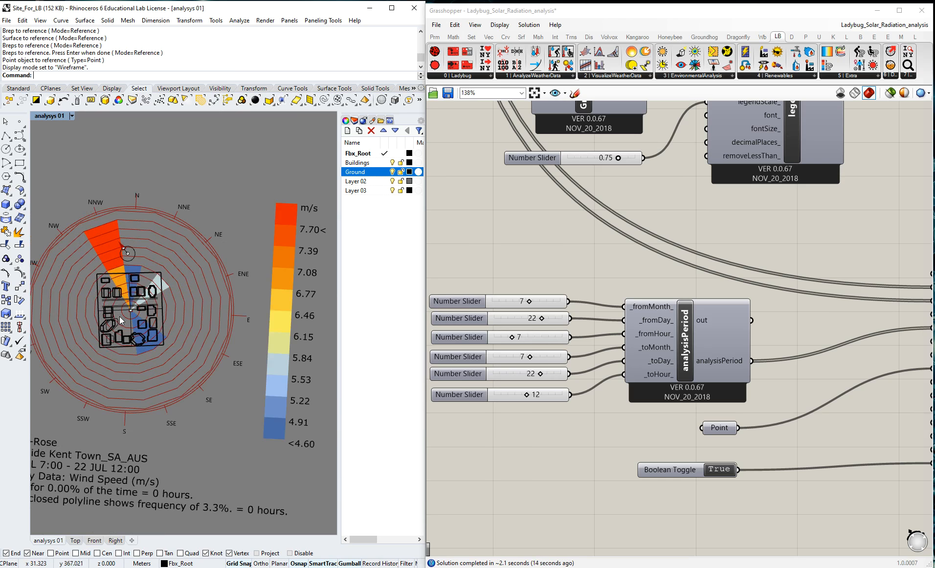
scroll(120, 313, "up", 1)
scroll(115, 293, "up", 3)
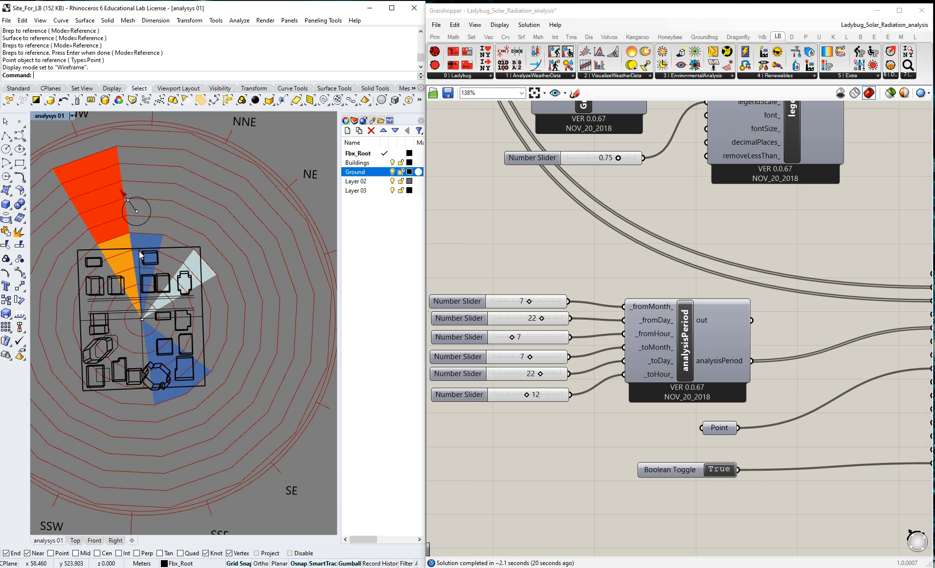
right_click(517, 337)
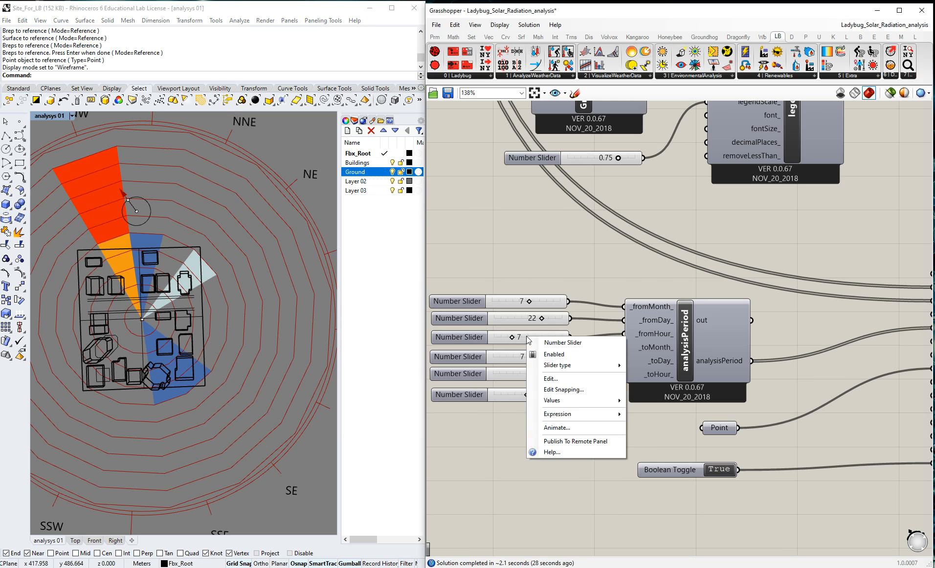
left_click(519, 337)
middle_click(520, 337)
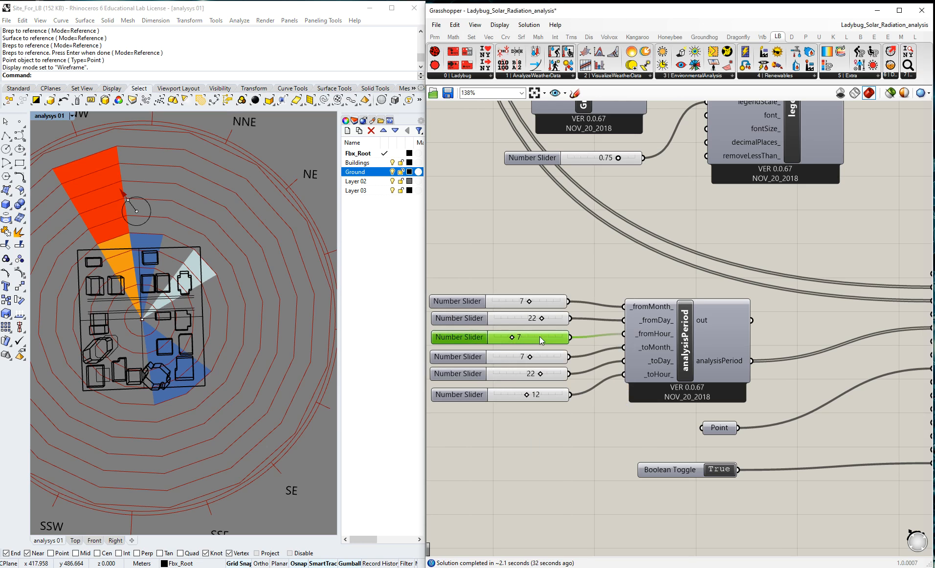
right_click(540, 338)
mouse_move(594, 417)
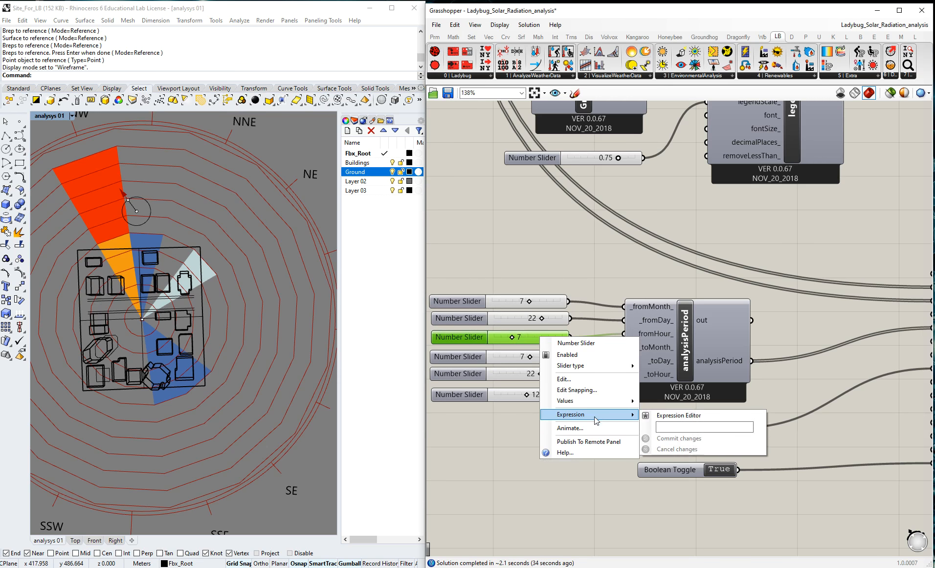
mouse_move(562, 402)
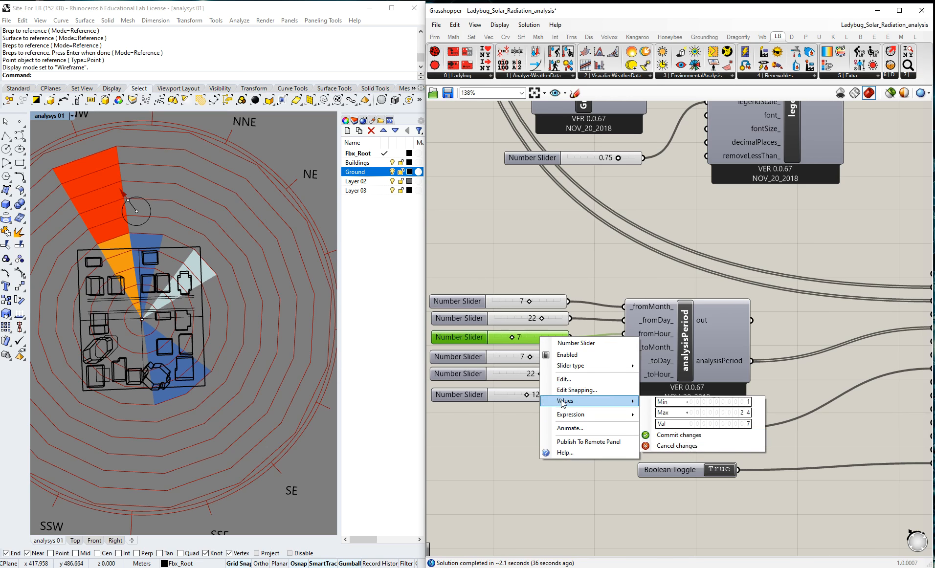
left_click(511, 437)
middle_click(510, 337)
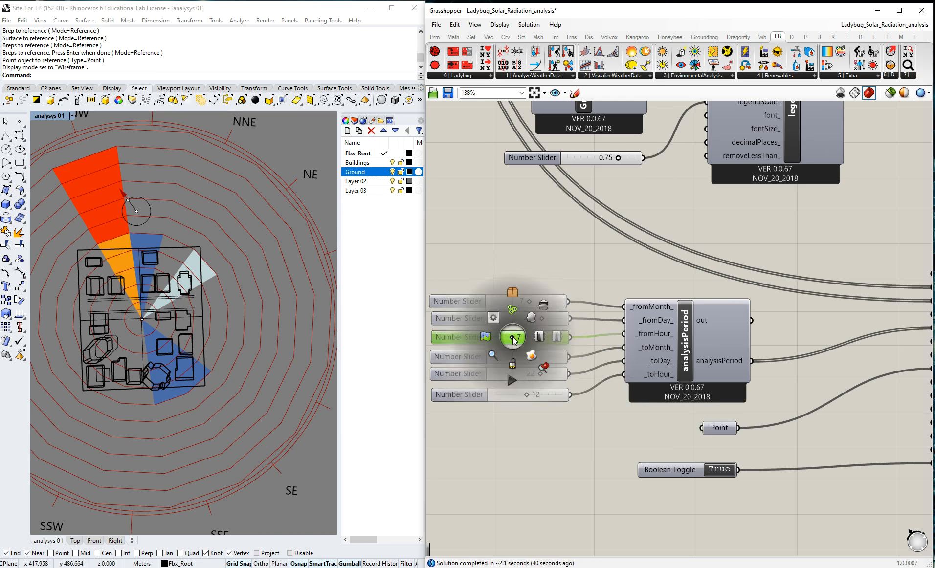
right_click(527, 337)
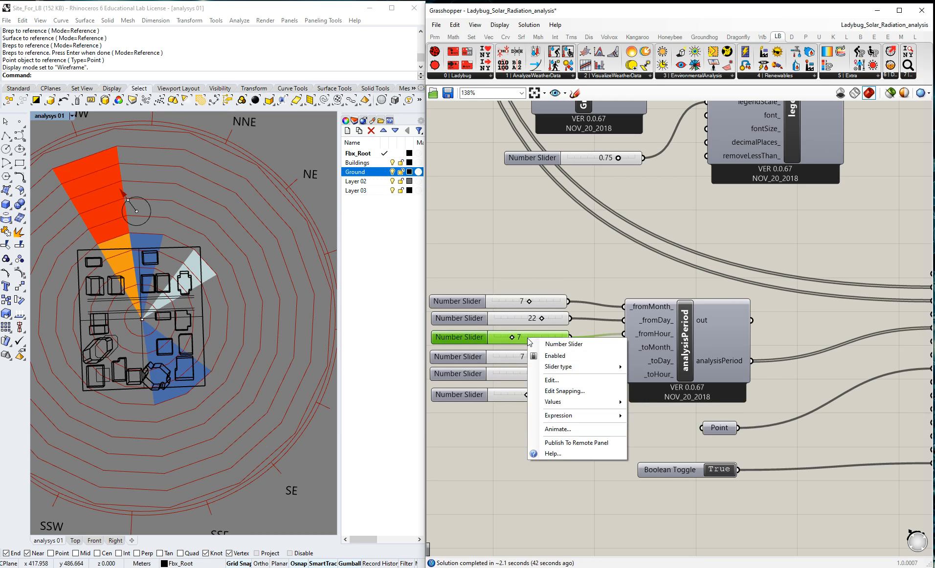
- Set the wind rose's analysis period to run from hour 13 to hour 20
left_click(512, 337)
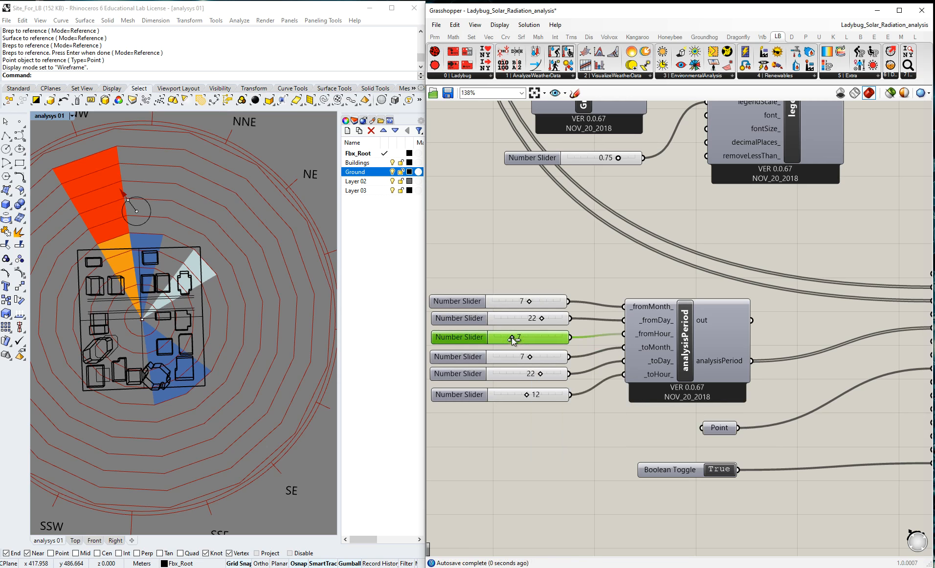
key("Right")
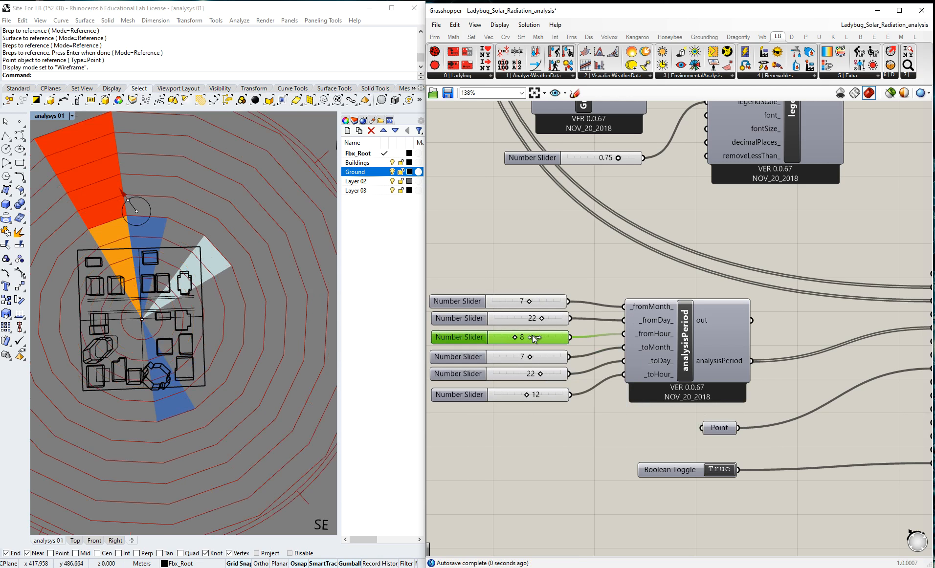
key("Right")
key("Right")
key("Right")
key("Right")
key("Right")
key("Right")
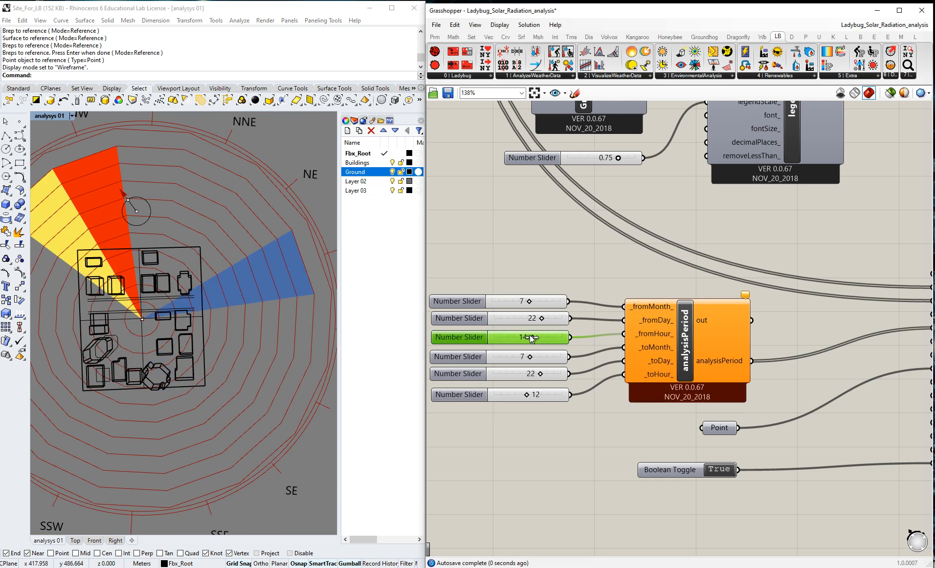
key("Left")
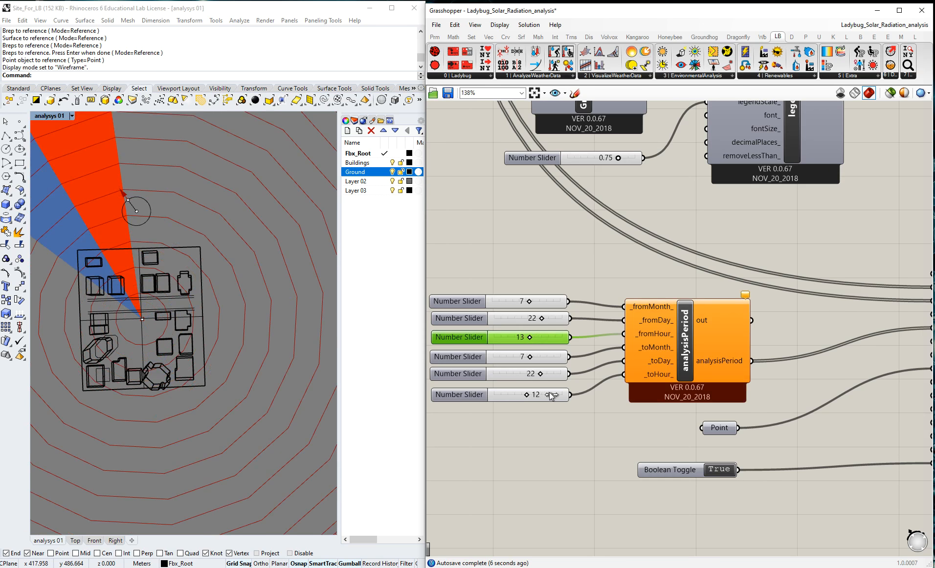
left_click_drag(542, 395, 551, 396)
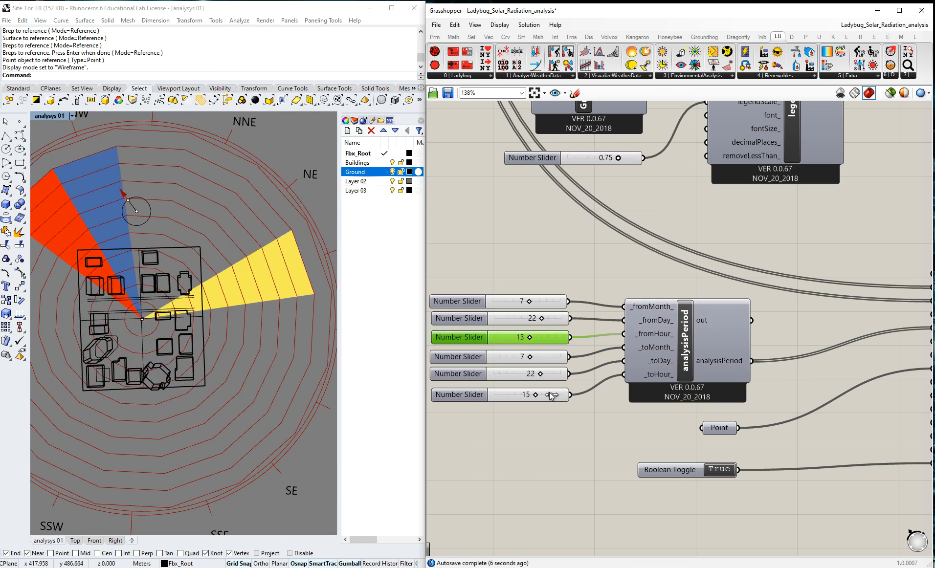
left_click(135, 283)
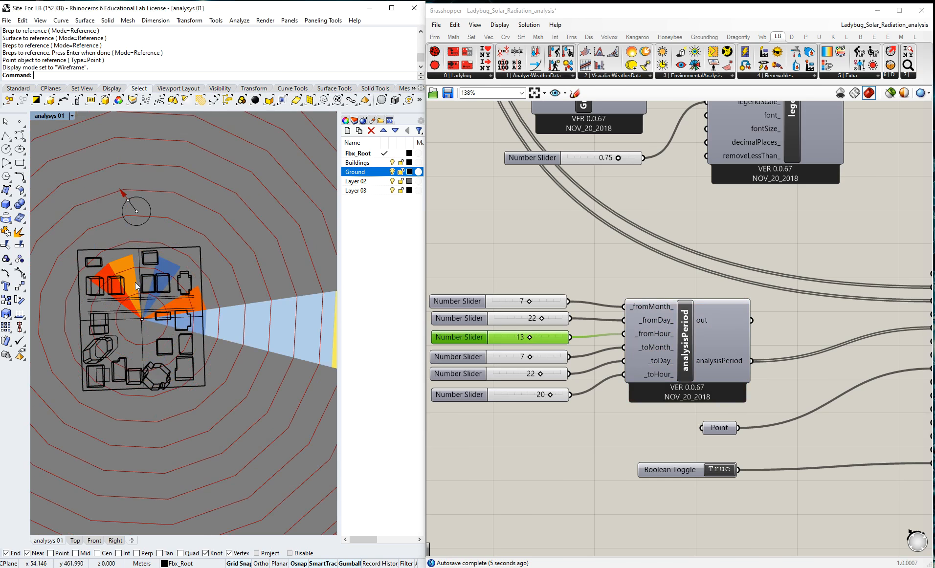
- Examine from several angles and distances how the wind rose sectors cross the buildings on the site
scroll(134, 282, "down", 5)
right_click_drag(290, 329, 167, 301)
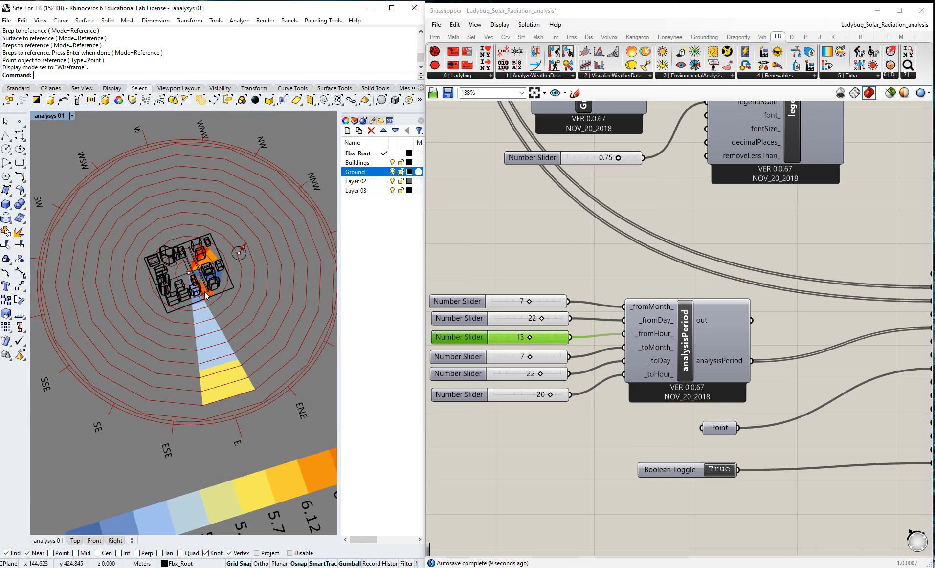
scroll(205, 293, "up", 6)
right_click_drag(181, 297, 255, 323)
scroll(262, 255, "down", 4)
right_click_drag(192, 305, 265, 324)
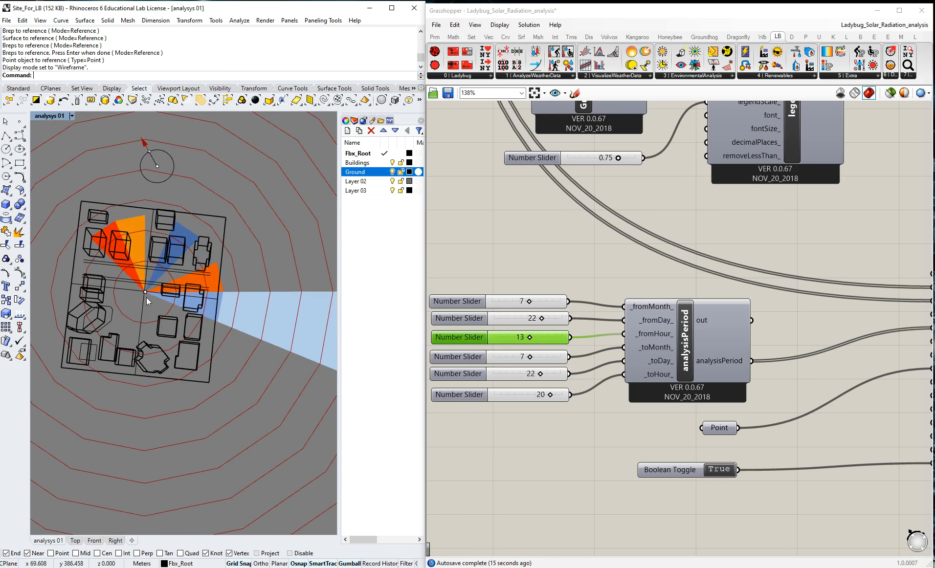
scroll(146, 297, "up", 5)
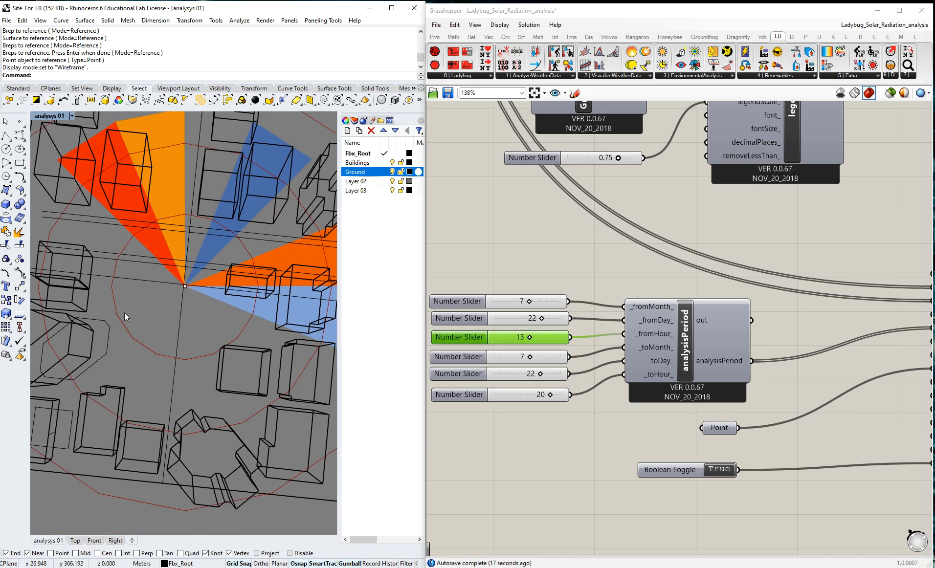
right_click_drag(156, 390, 177, 365)
scroll(151, 349, "up", 6)
scroll(192, 361, "down", 2)
scroll(193, 361, "down", 2)
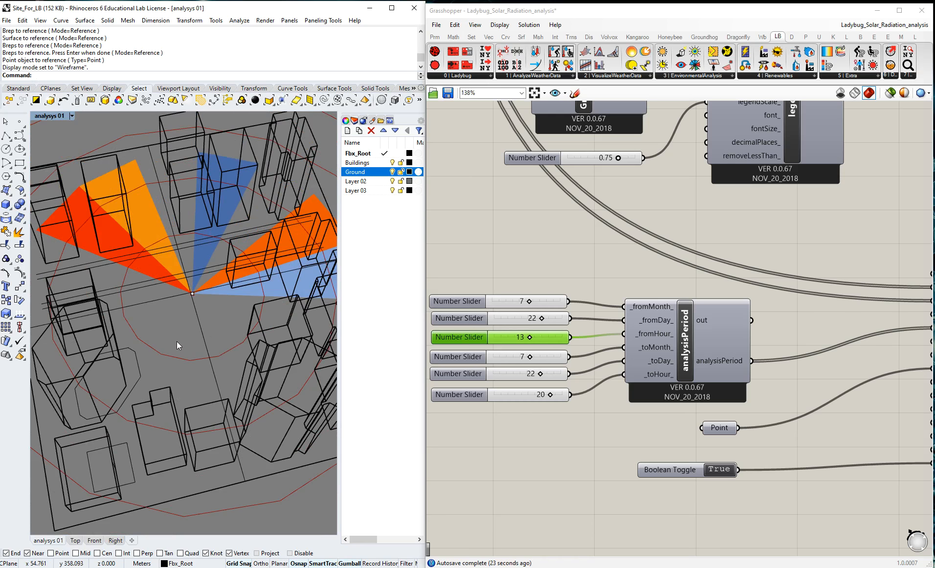
scroll(154, 371, "down", 6)
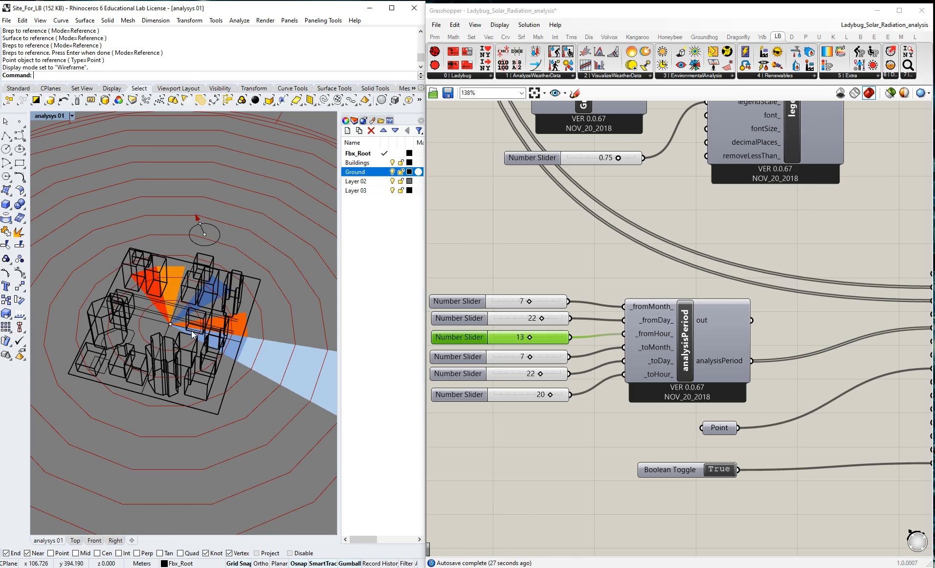
right_click_drag(191, 331, 234, 337)
scroll(159, 335, "down", 11)
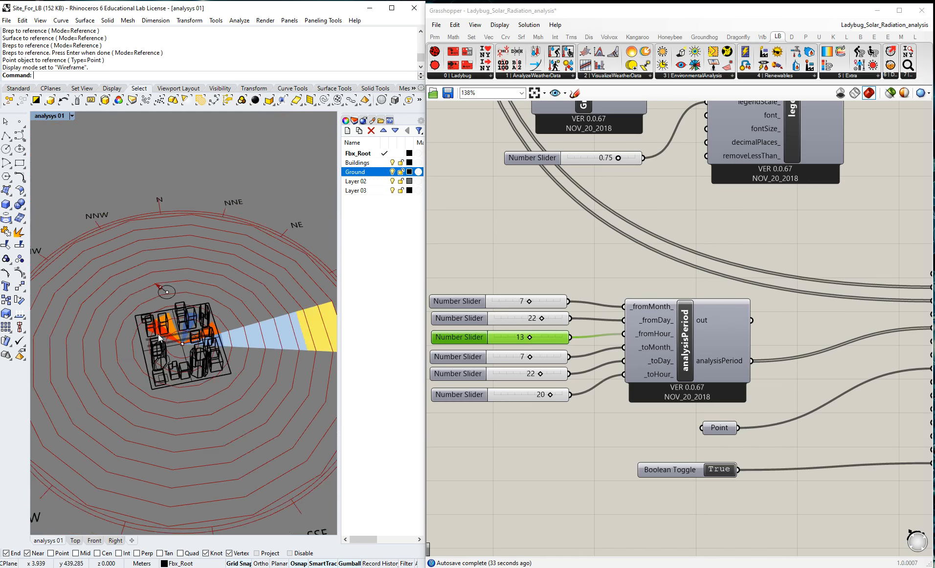
scroll(176, 336, "up", 11)
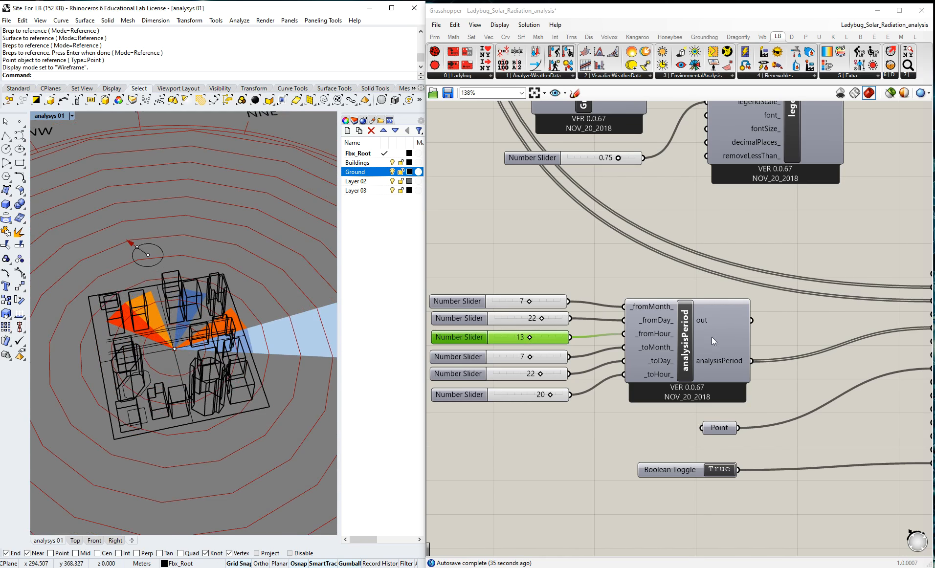
scroll(521, 312, "down", 3)
right_click_drag(134, 360, 195, 352)
scroll(165, 330, "down", 4)
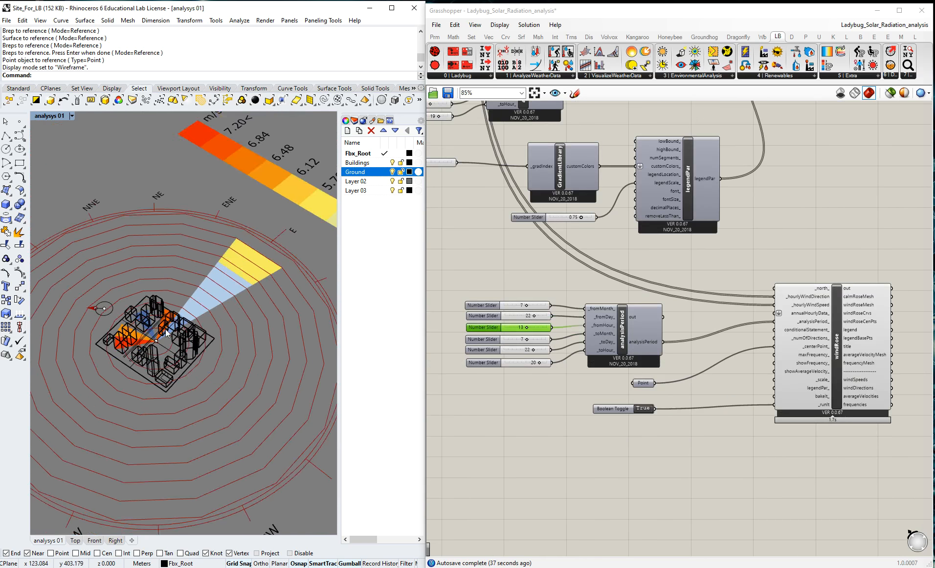
- Examine the whole wind rose from above together with its wind speed legend and title text
scroll(165, 330, "down", 3)
right_click_drag(270, 275, 232, 322)
scroll(232, 323, "down", 6)
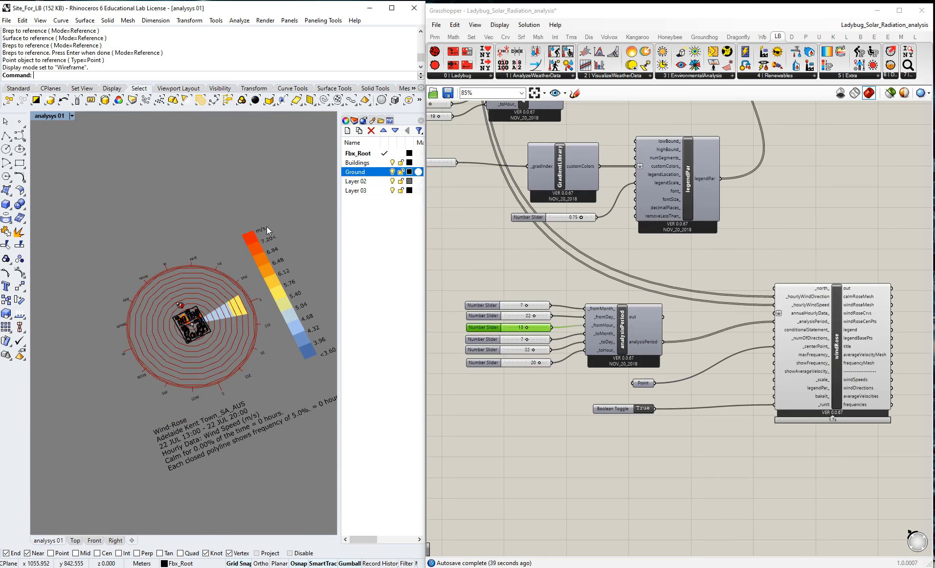
right_click_drag(236, 243, 210, 289)
scroll(189, 330, "up", 6)
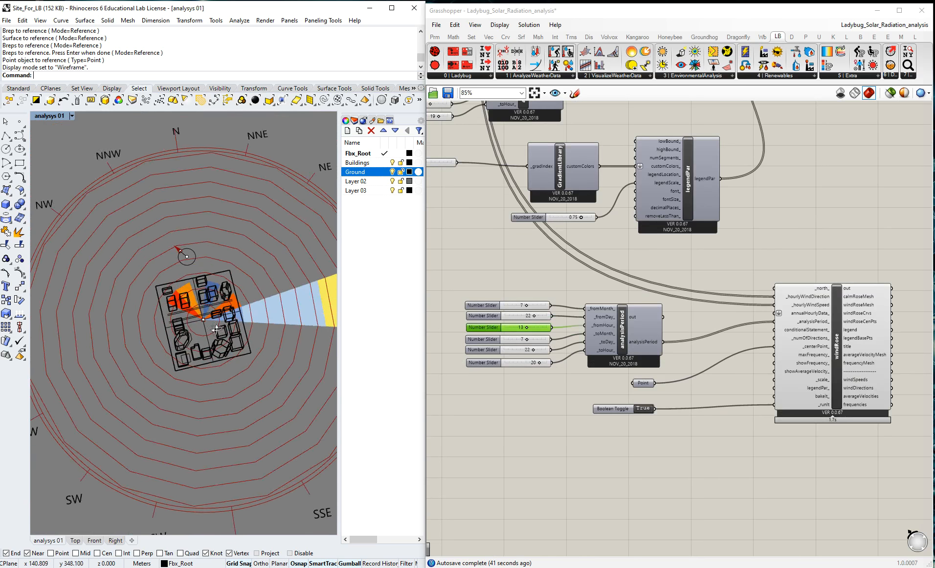
right_click_drag(216, 329, 205, 333)
- Turn off the preview of the windRose component so the wind rose is hidden over the site
middle_click(843, 346)
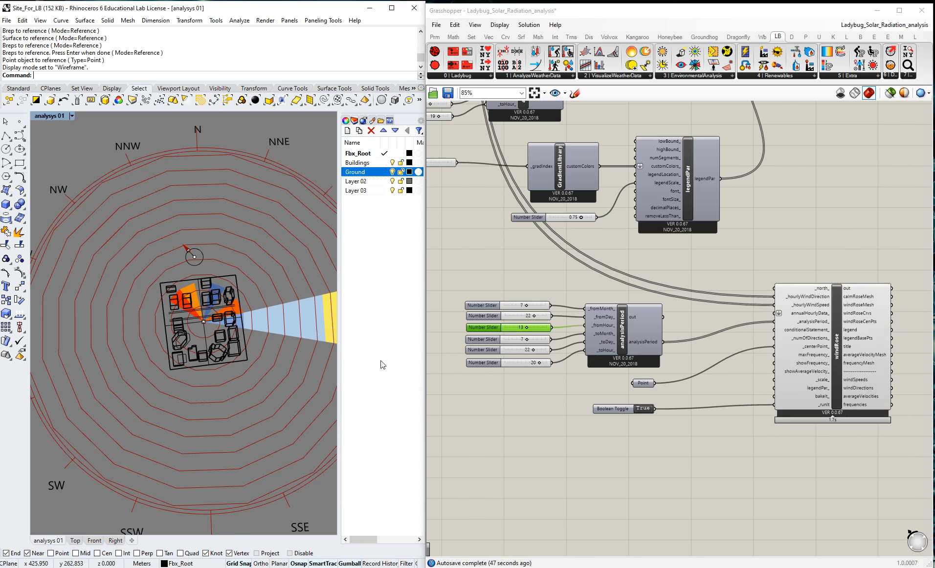
middle_click(837, 339)
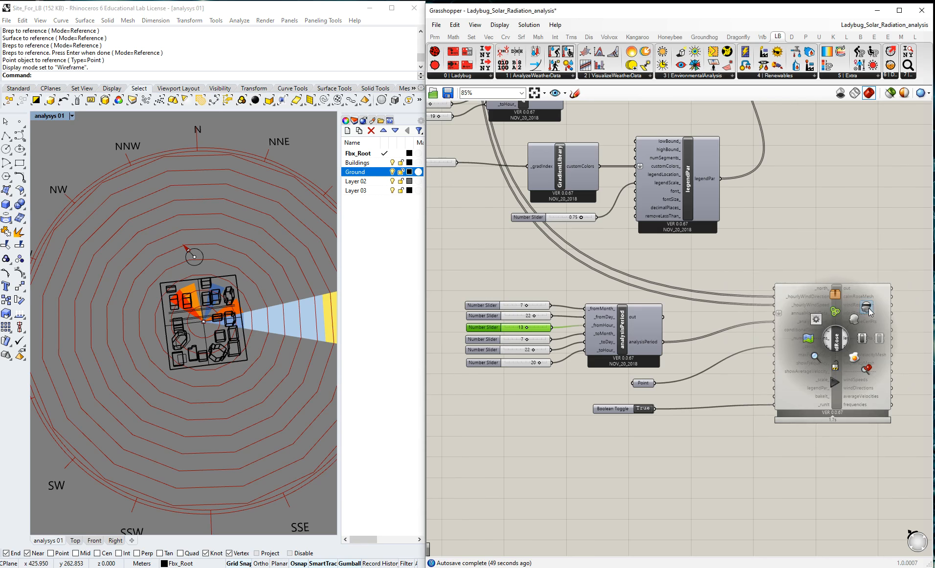
middle_click(842, 333)
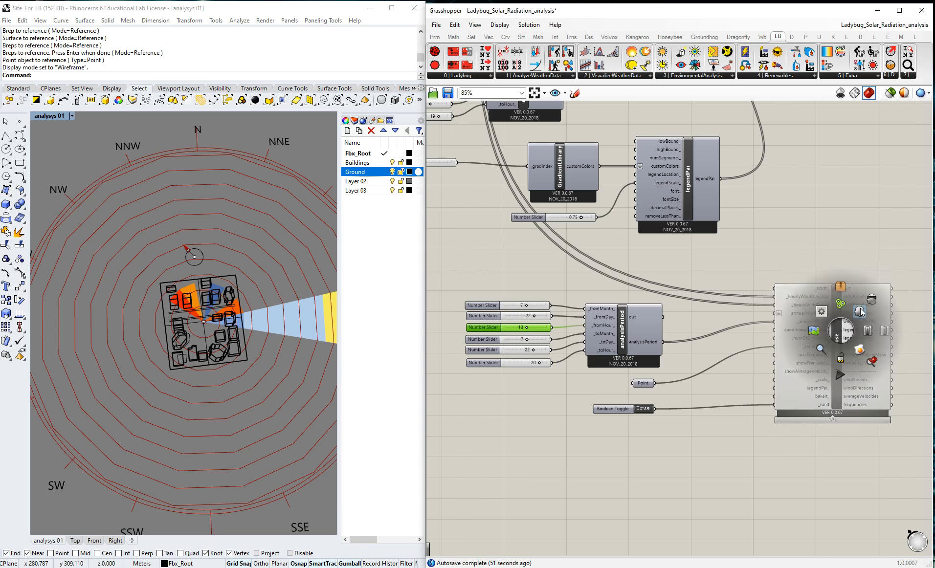
middle_click(846, 336)
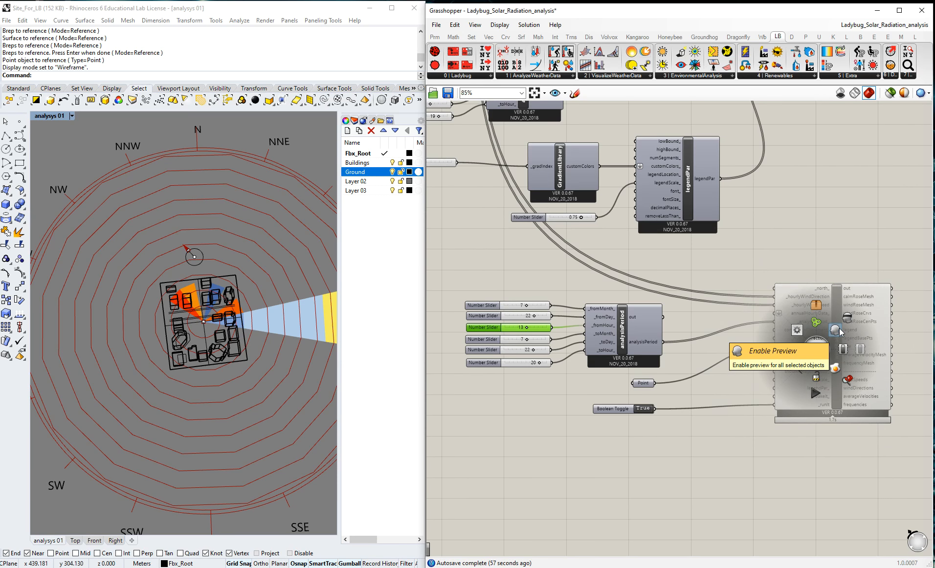
left_click(849, 319)
middle_click(841, 325)
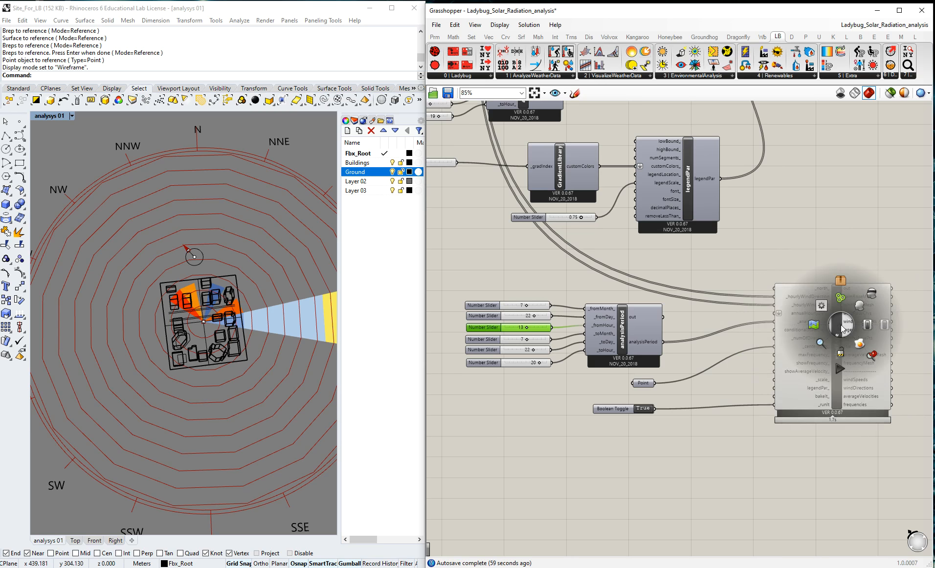
left_click(834, 304)
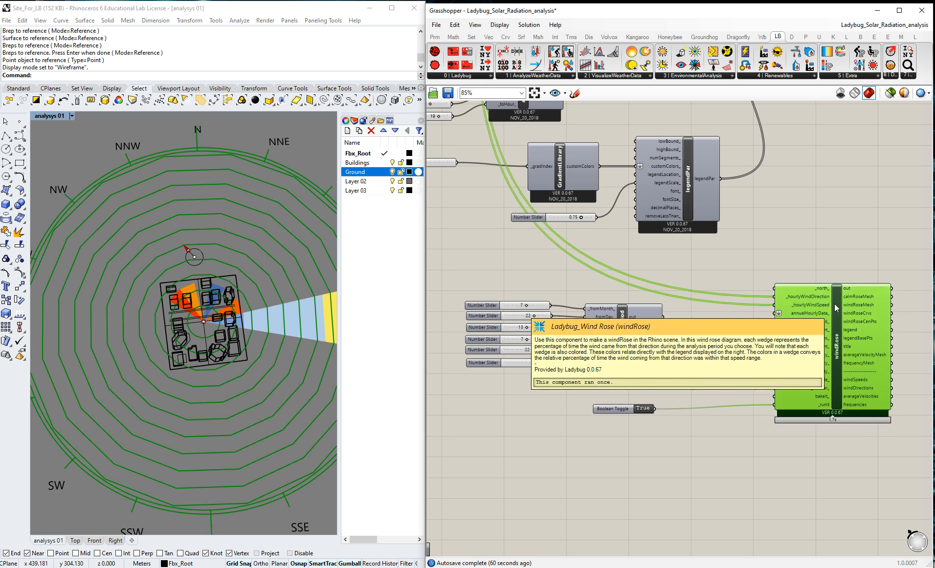
right_click(834, 304)
left_click(839, 373)
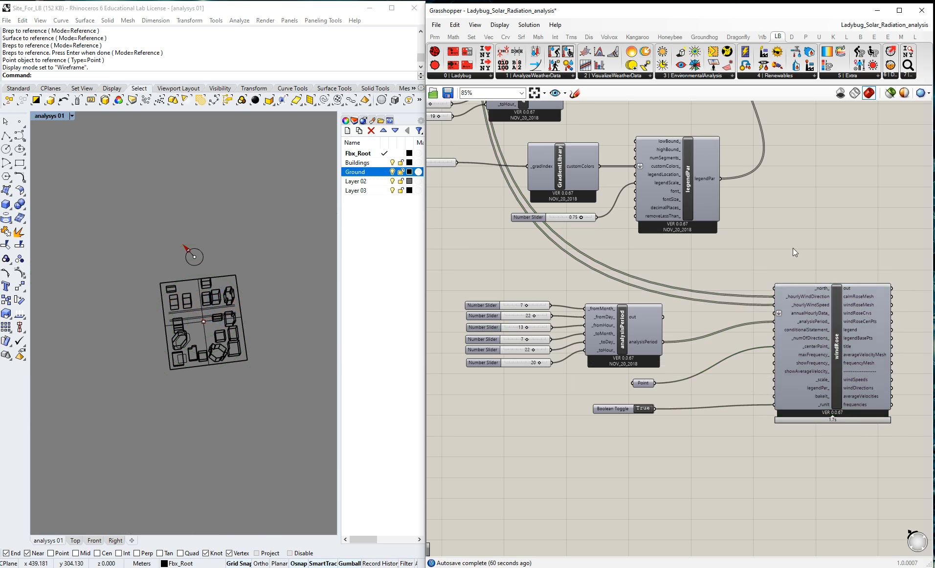
- Turn on the preview of the radiationAnalysis component and view the coloured site at an angle
scroll(707, 284, "down", 3)
scroll(787, 130, "up", 4)
right_click_drag(826, 198, 797, 293)
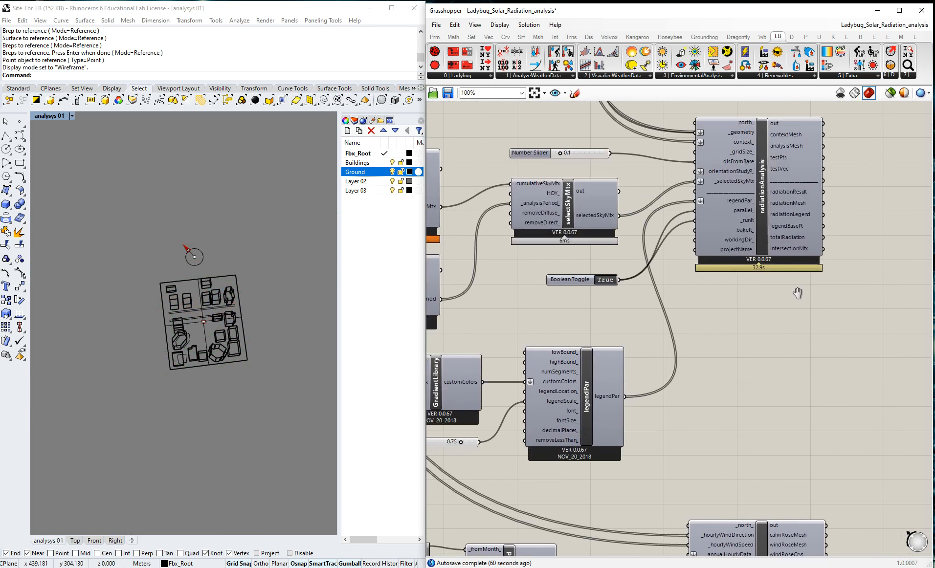
right_click(765, 194)
left_click(768, 158)
right_click(769, 158)
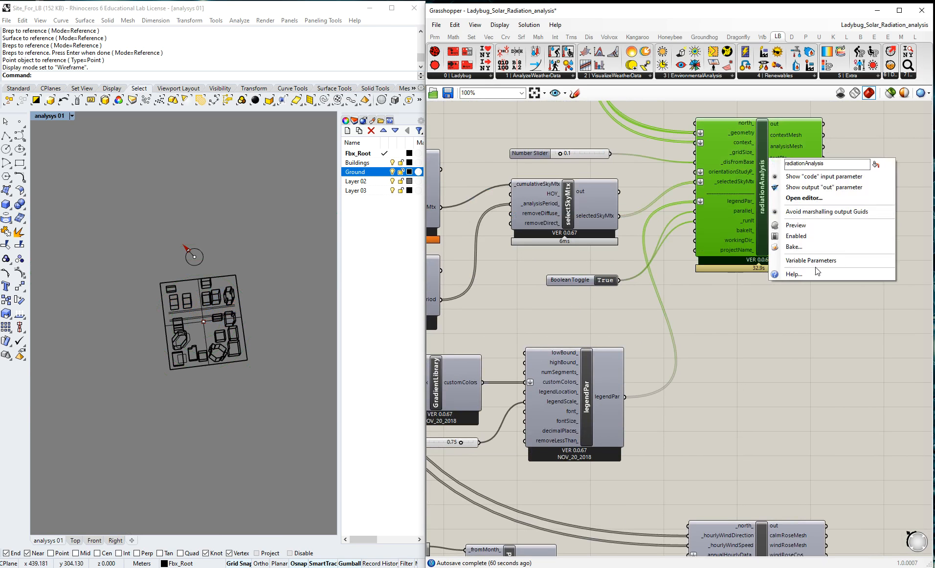
left_click(797, 225)
scroll(214, 360, "up", 10)
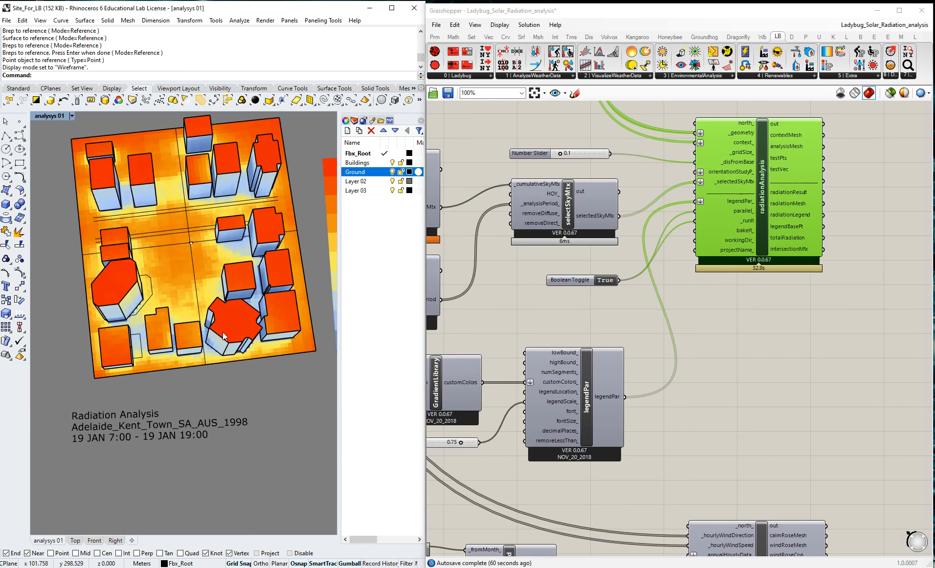
scroll(187, 317, "down", 7)
right_click_drag(186, 317, 278, 307)
scroll(127, 317, "up", 6)
right_click_drag(103, 342, 218, 328)
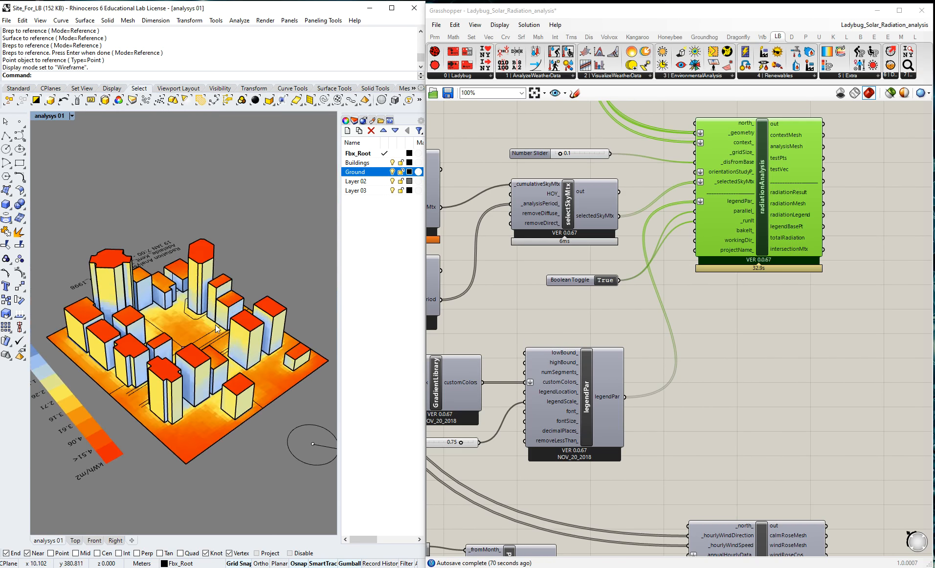
- Try the Shaded display mode in the analysys 01 viewport and return it to Wireframe
left_click(72, 115)
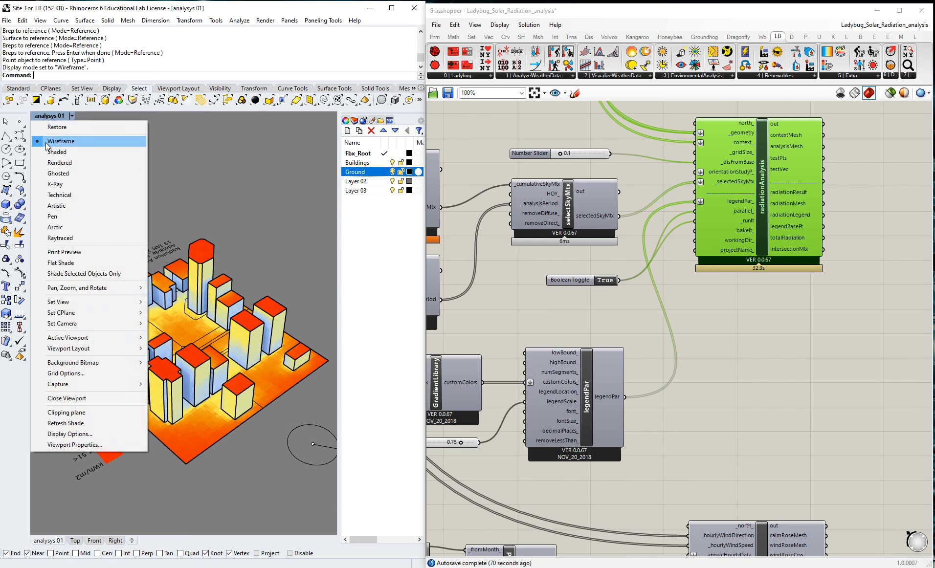
left_click(49, 152)
left_click(72, 116)
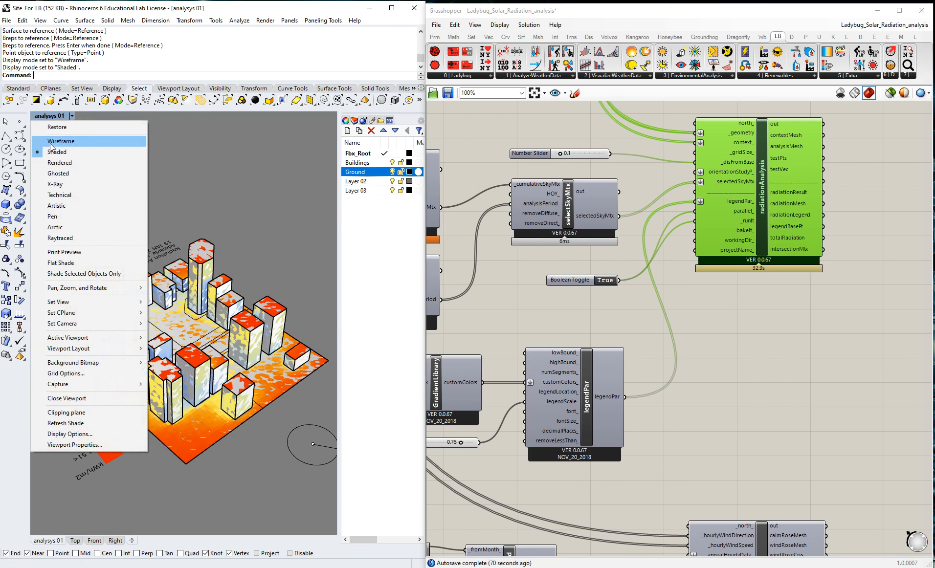
left_click(51, 142)
- Examine the radiation colours on the buildings and ground from several angles, together with the legend and title text
right_click_drag(225, 357, 303, 361)
scroll(187, 351, "up", 6)
right_click_drag(176, 337, 247, 291)
scroll(218, 333, "down", 3)
right_click_drag(181, 236, 270, 296)
scroll(233, 369, "up", 3)
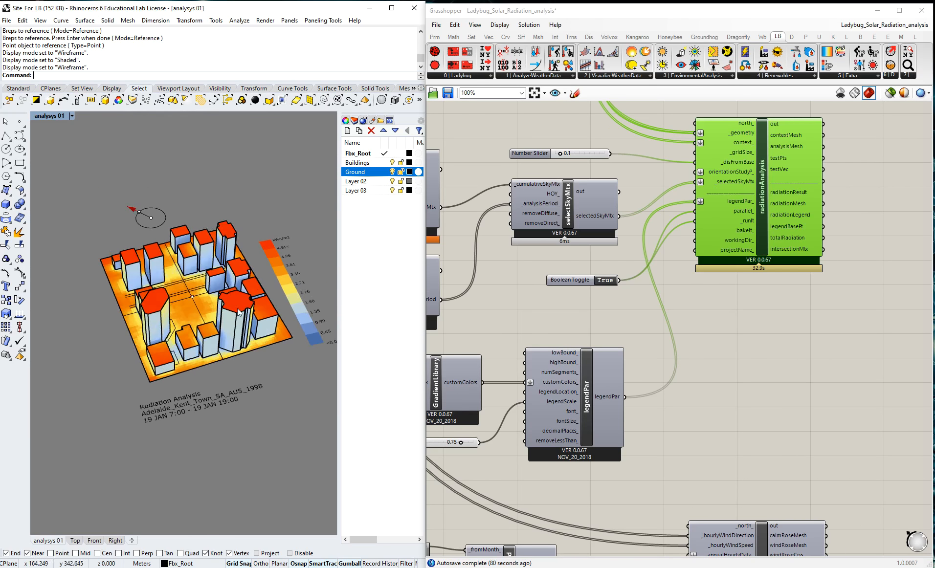
scroll(273, 290, "down", 1)
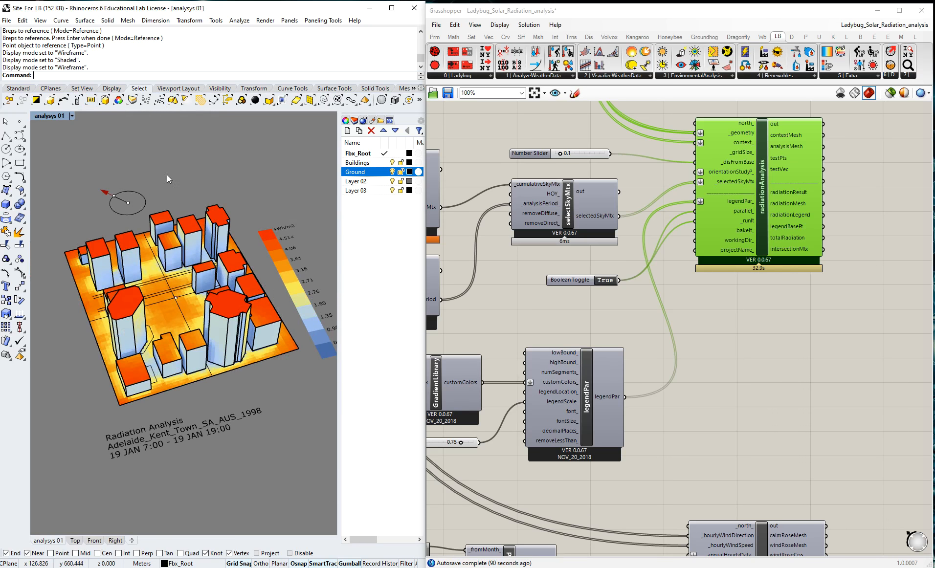
right_click_drag(216, 209, 235, 225)
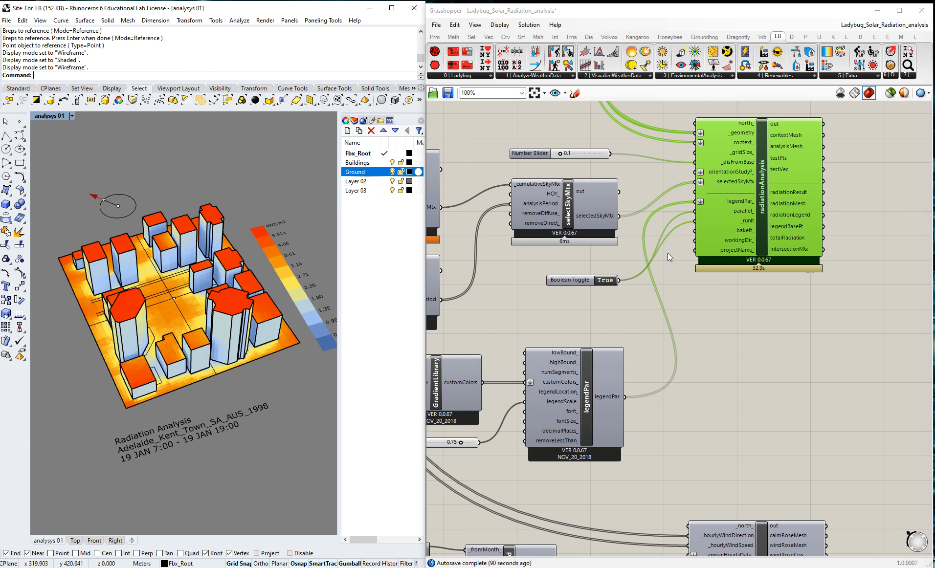
- Move the yellow panel directly above the first large component at the start of the definition
scroll(817, 302, "down", 5)
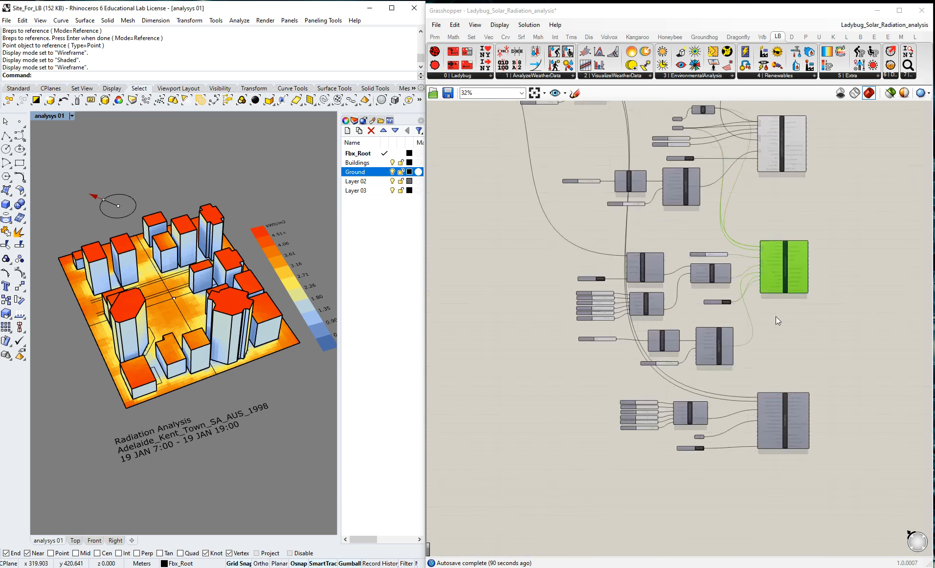
right_click_drag(774, 190, 828, 290)
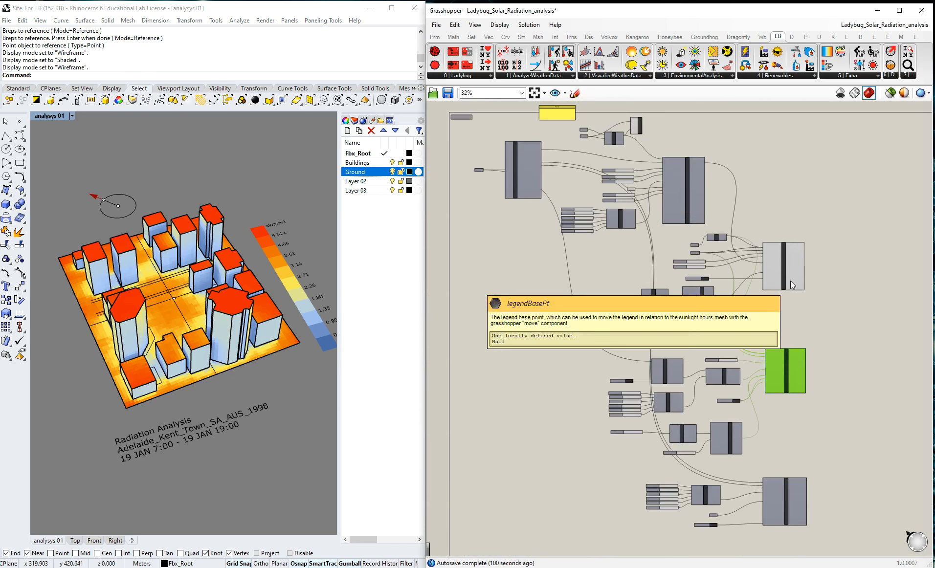
left_click_drag(556, 114, 522, 127)
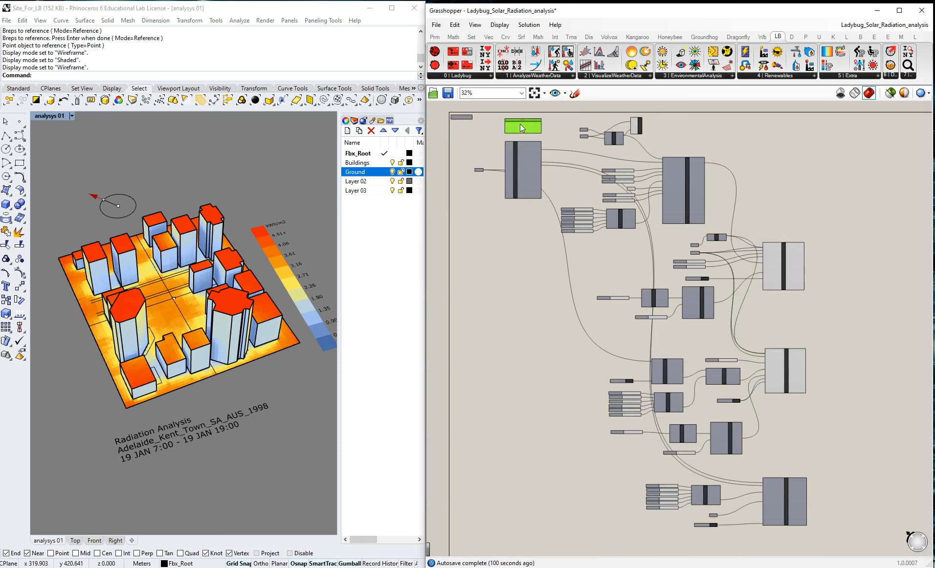
left_click(801, 160)
left_click(701, 76)
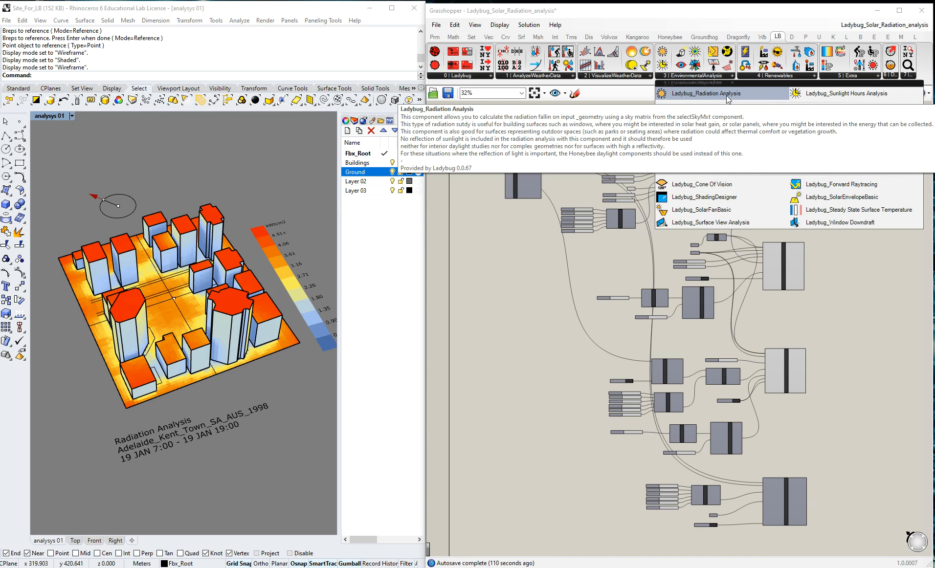
left_click(640, 76)
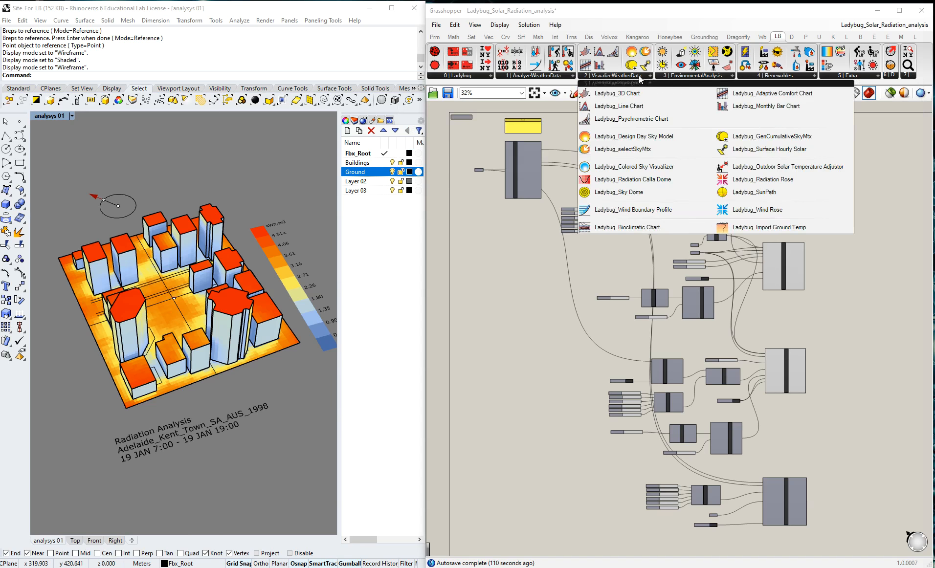
left_click(691, 77)
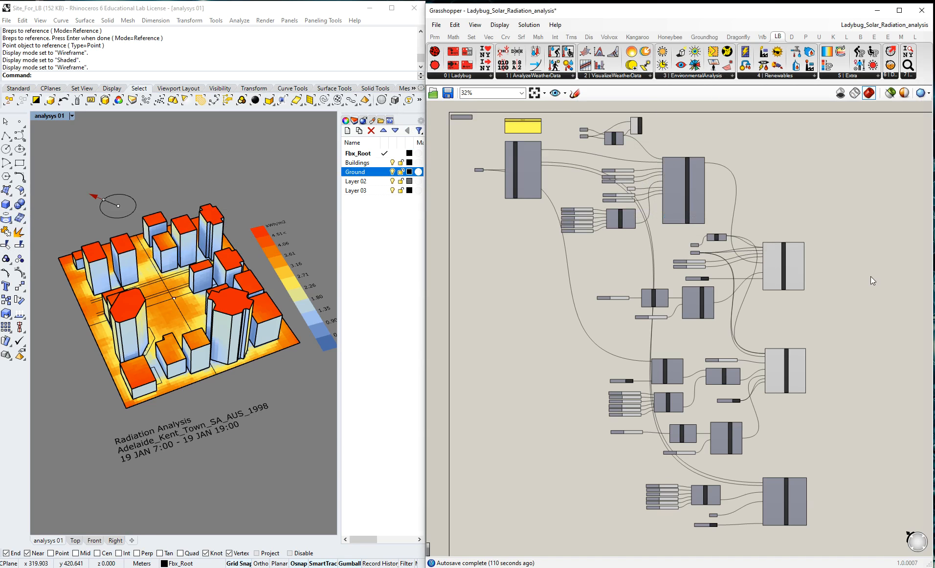